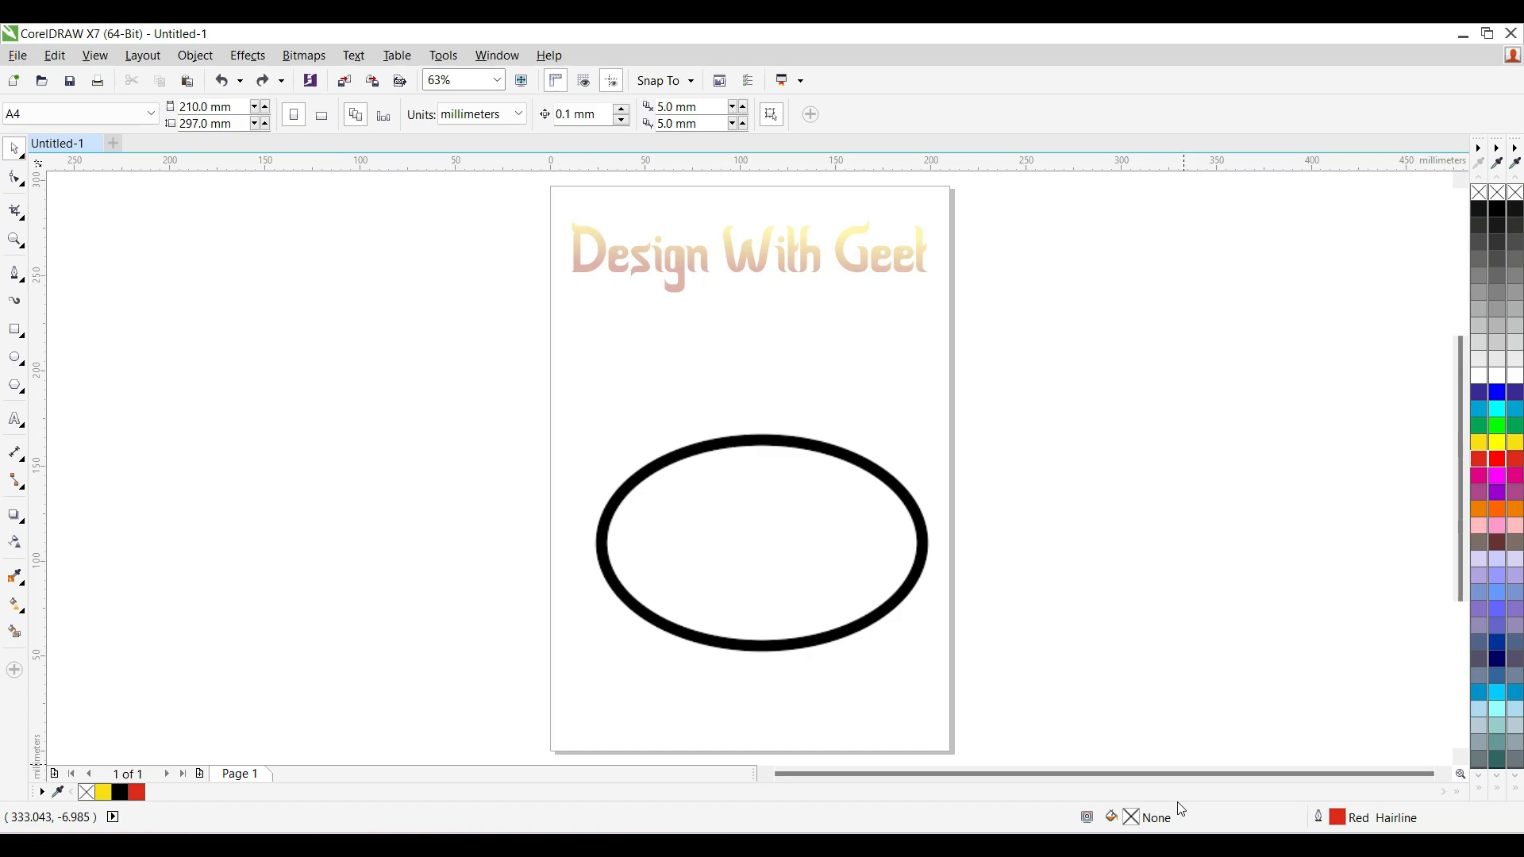
- Undo the black ellipse and draw an equilateral three-sided polygon about 98 mm wide below the title text
{"action": "key", "text": "ctrl+z"}
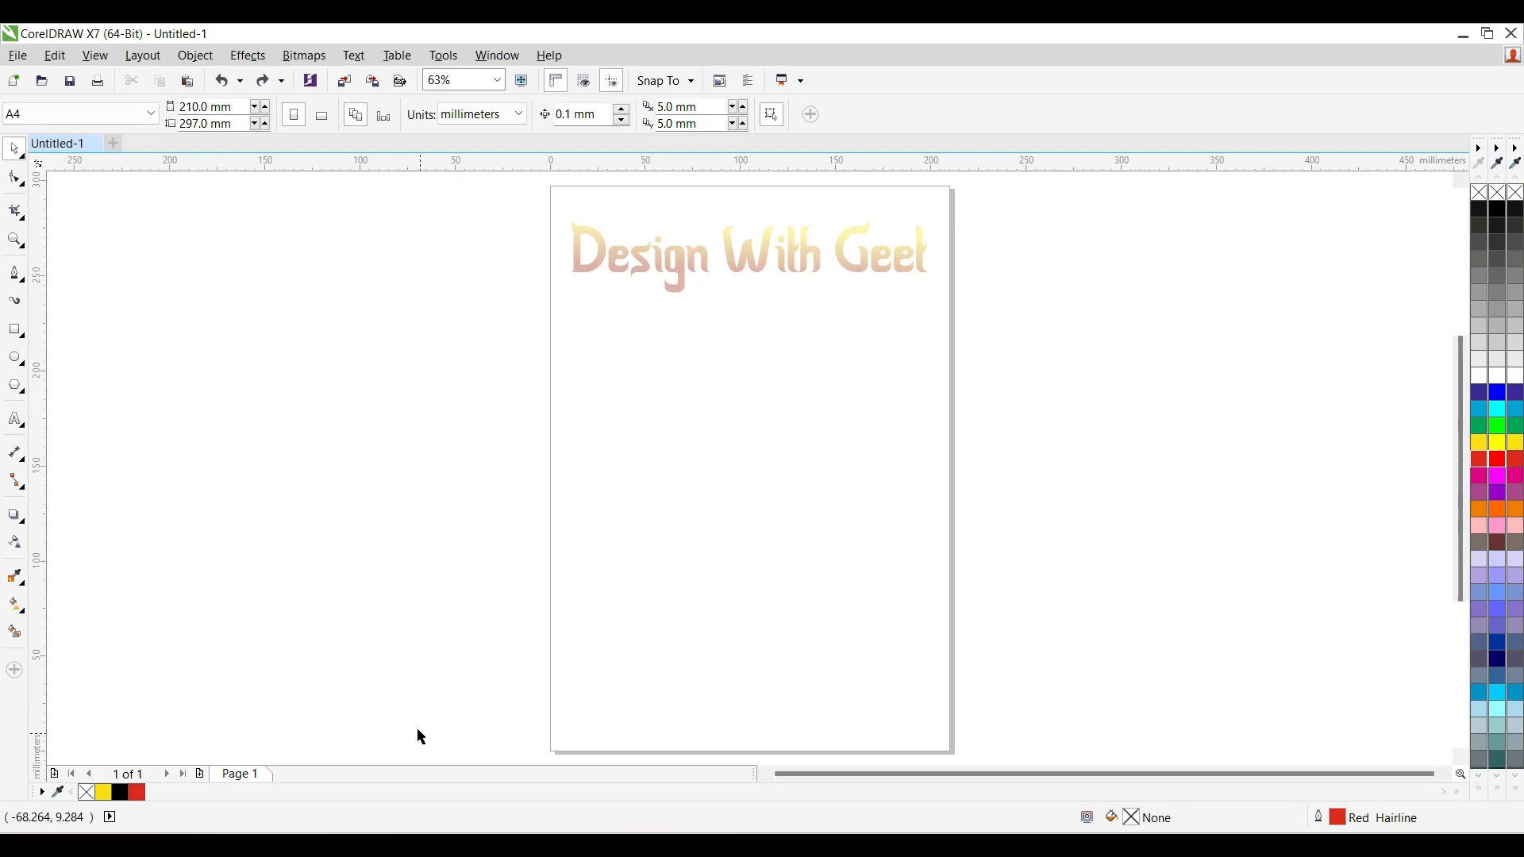
{"action": "left_click", "coordinate": [11, 389]}
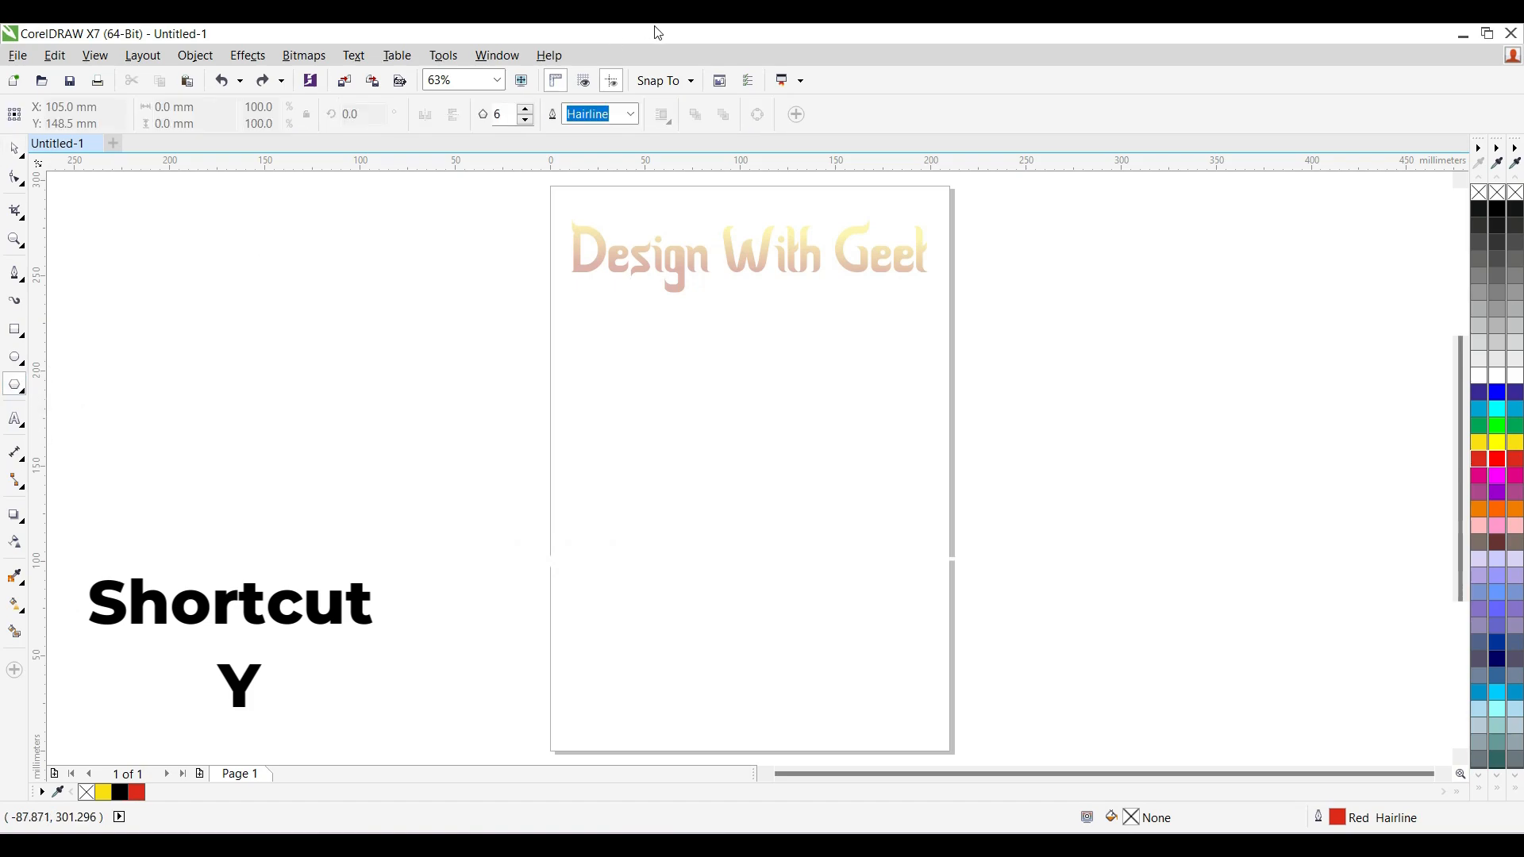
{"action": "left_click", "coordinate": [526, 120]}
{"action": "left_click", "coordinate": [525, 120]}
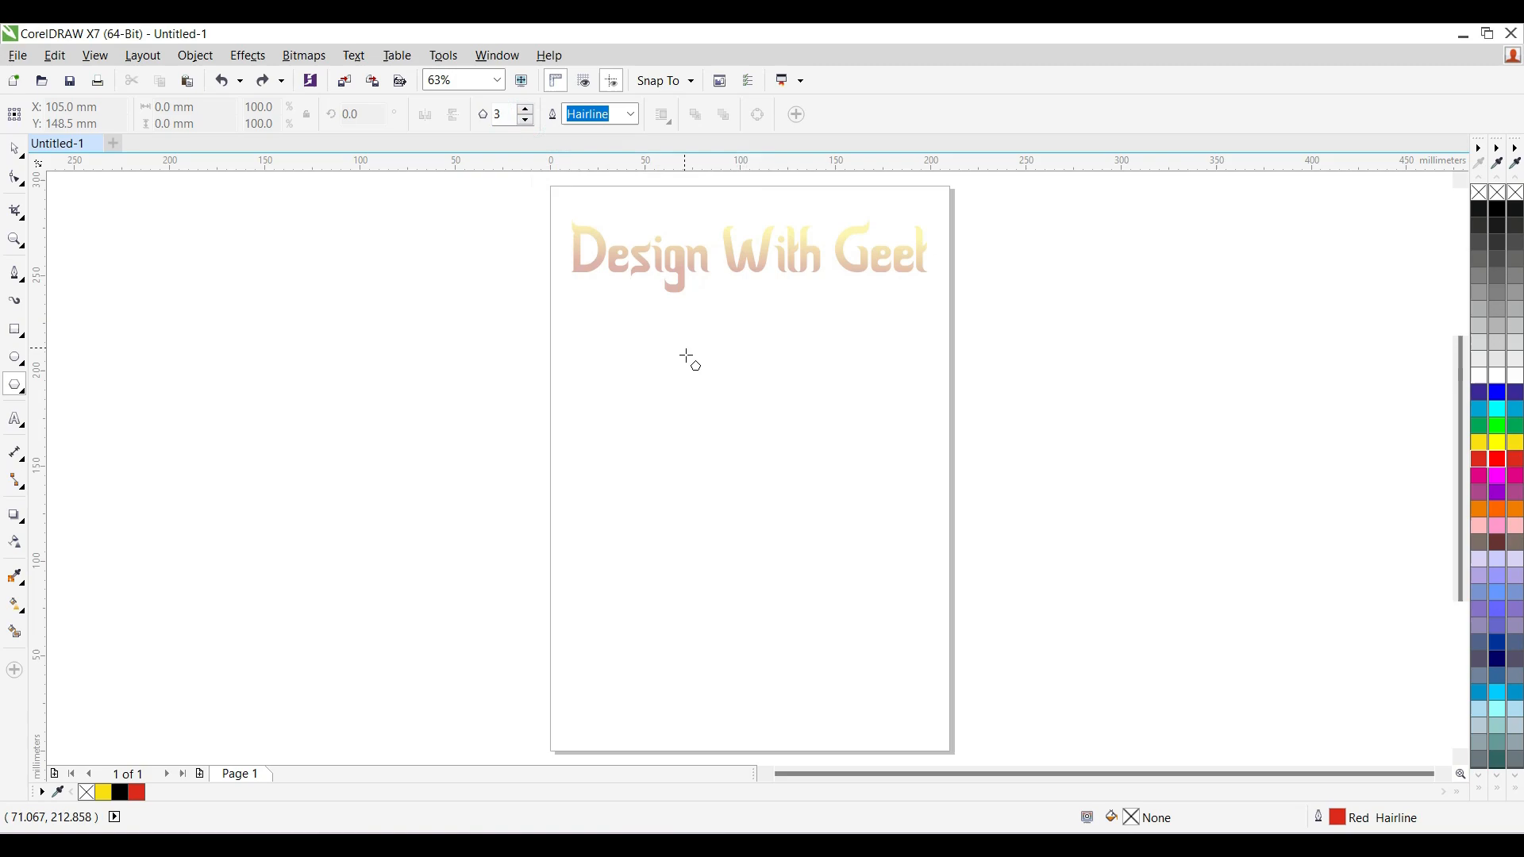
{"action": "left_click_drag", "start_coordinate": [655, 357], "coordinate": [827, 588]}
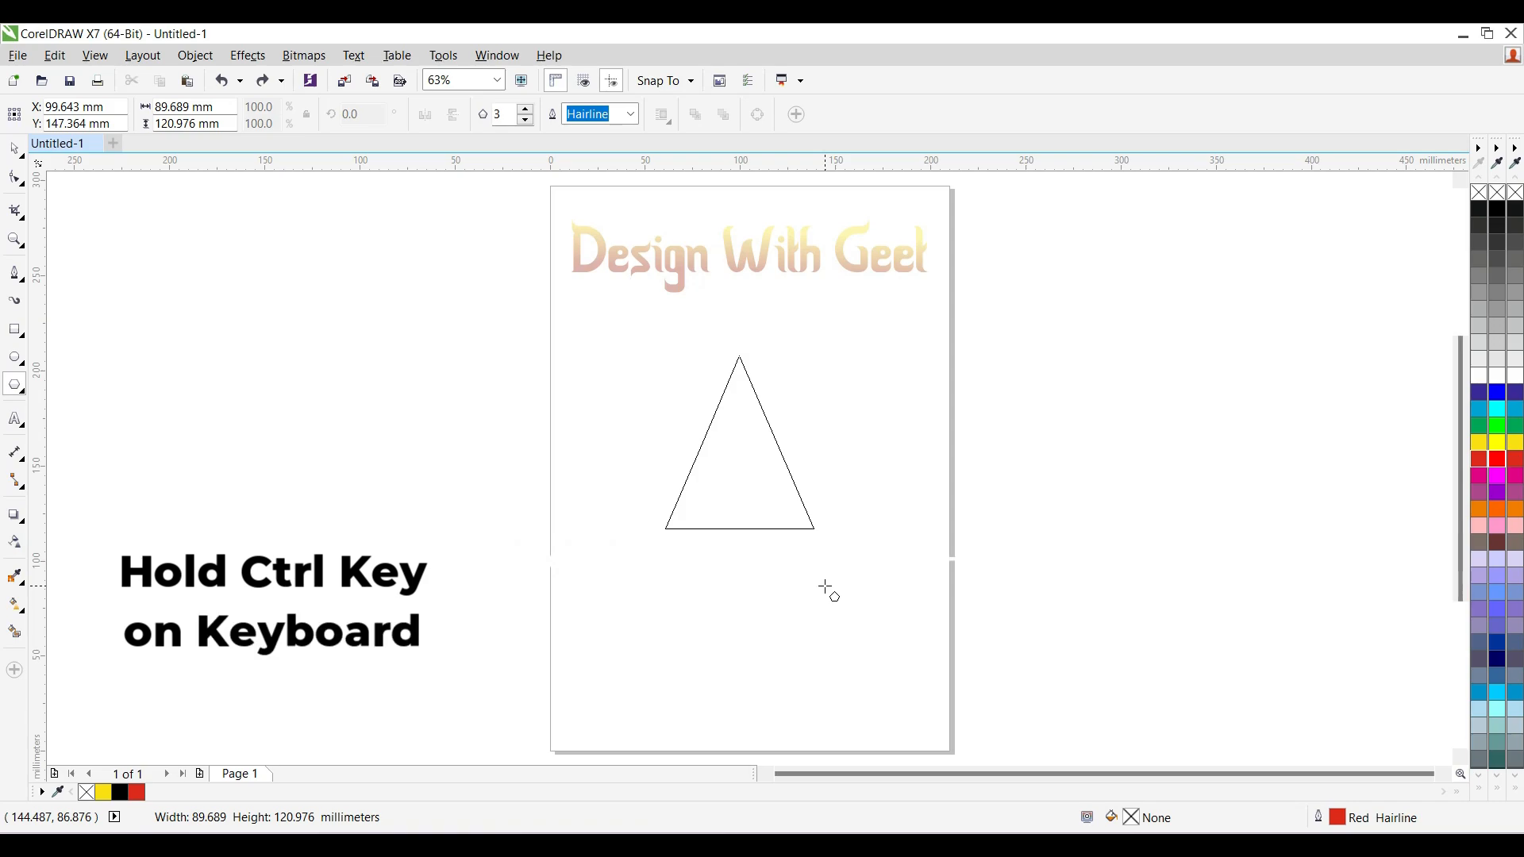
{"action": "left_click_drag", "start_coordinate": [826, 586], "coordinate": [871, 556]}
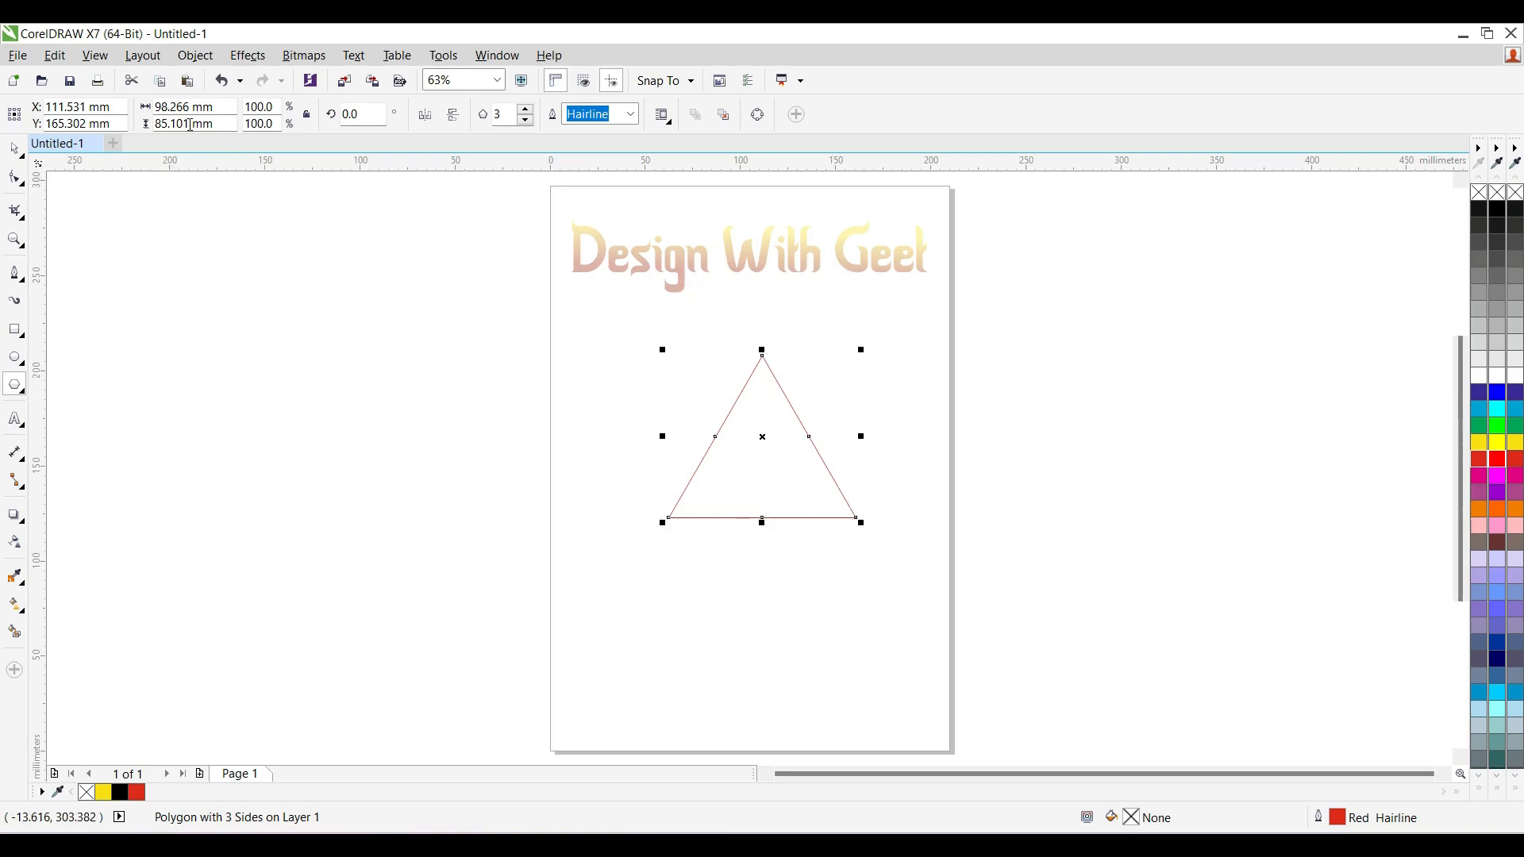
- Lock the triangle's proportions and set its width to 100 mm
{"action": "left_click", "coordinate": [228, 110]}
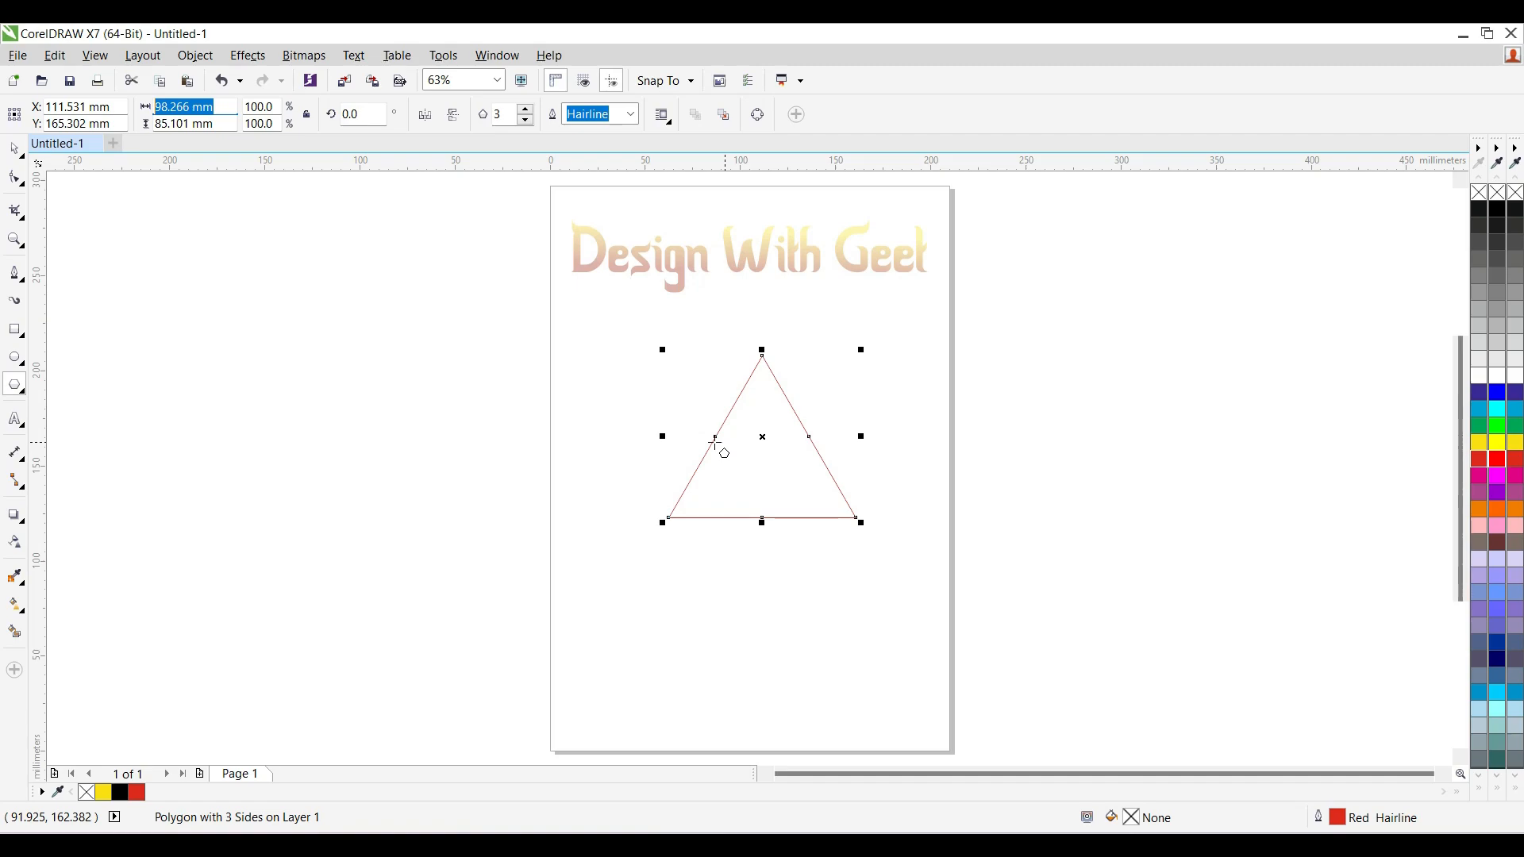
{"action": "left_click", "coordinate": [306, 117]}
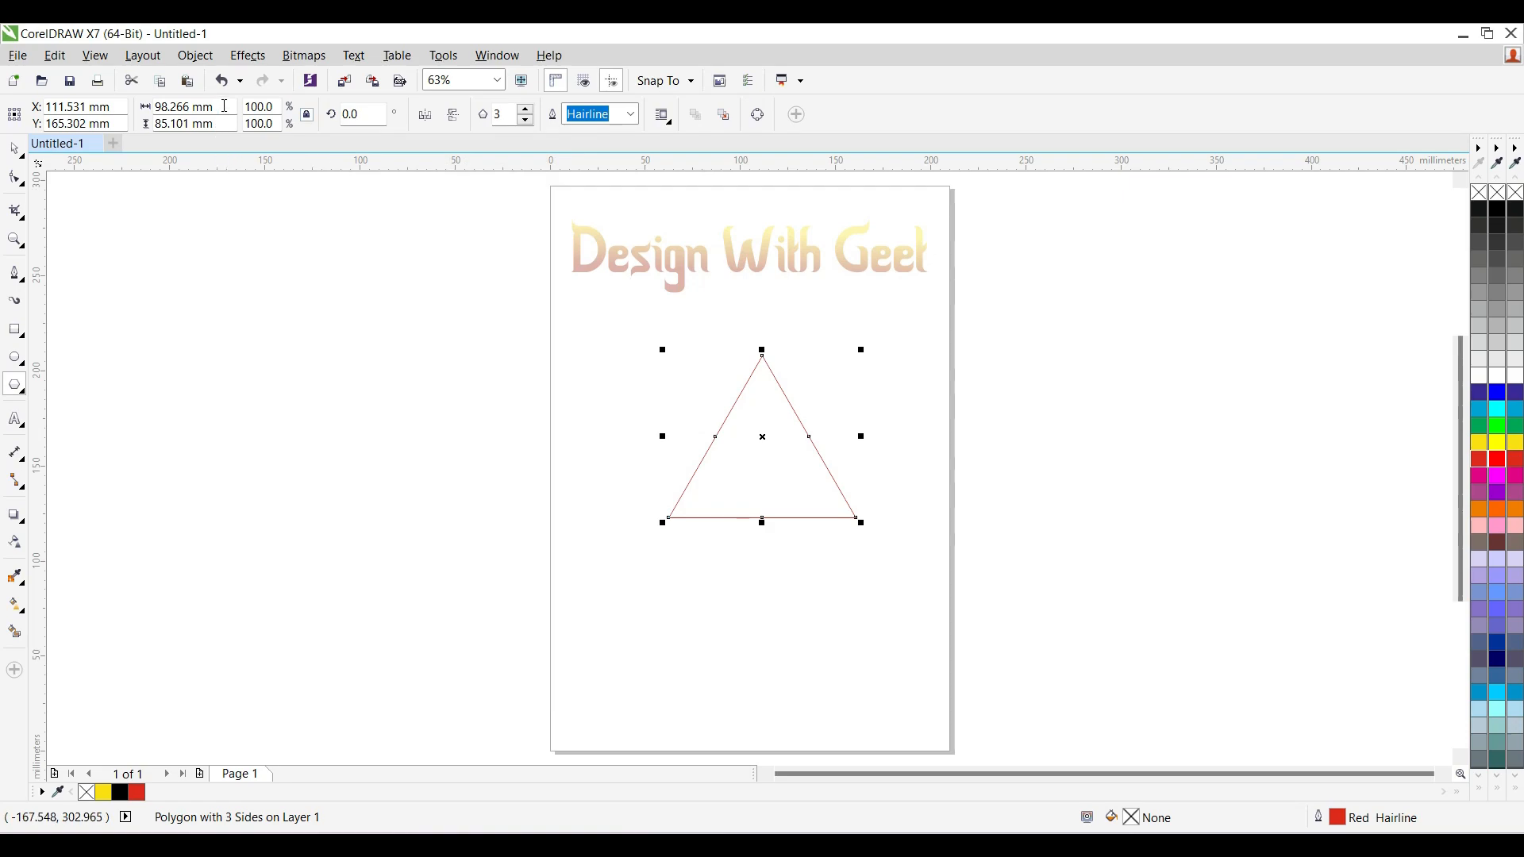
{"action": "left_click", "coordinate": [225, 105]}
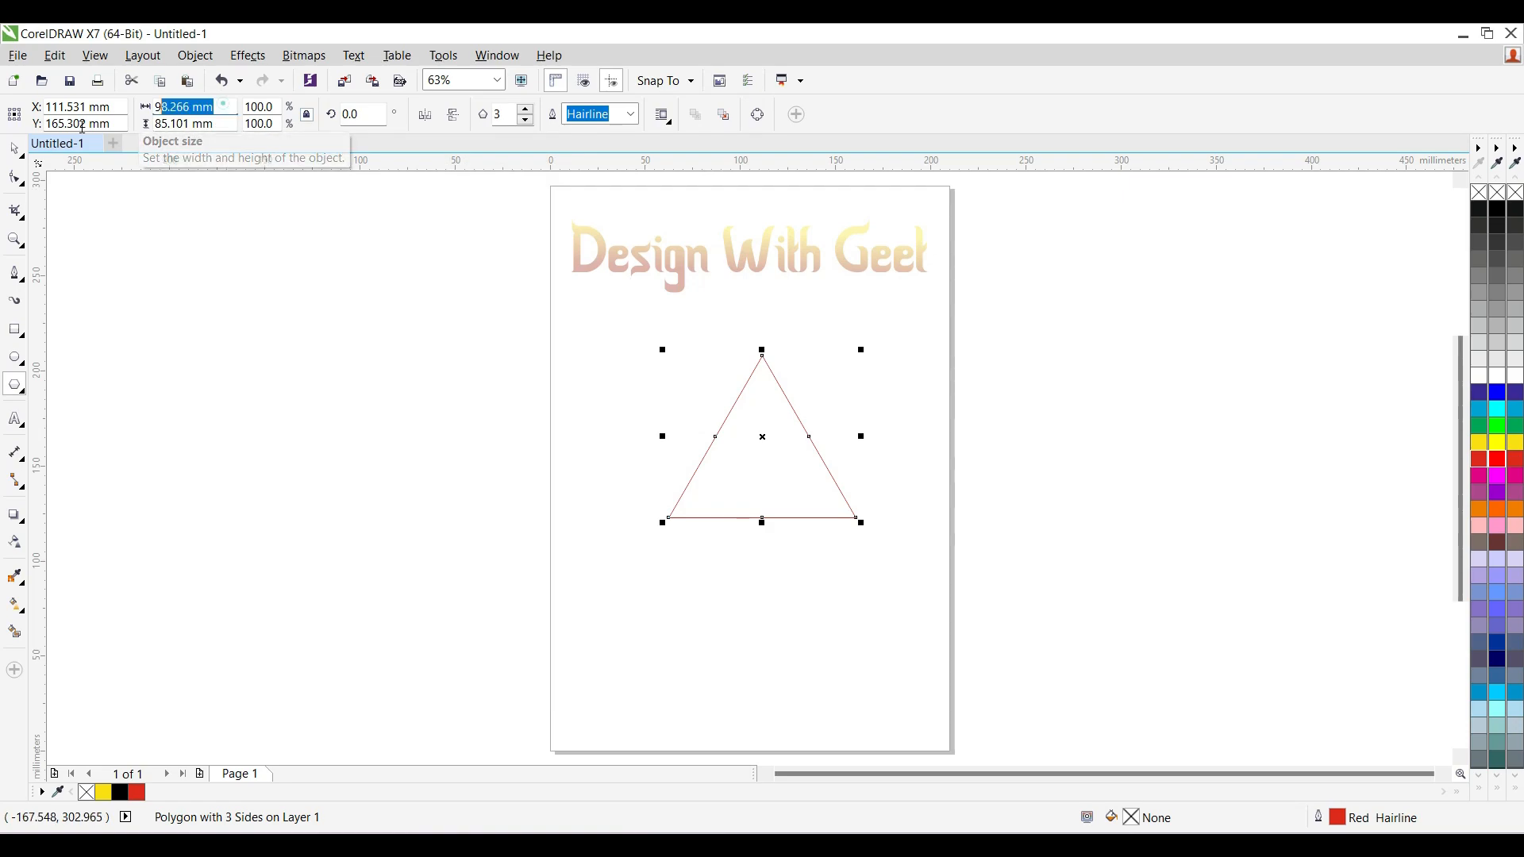
{"action": "type", "text": "100"}
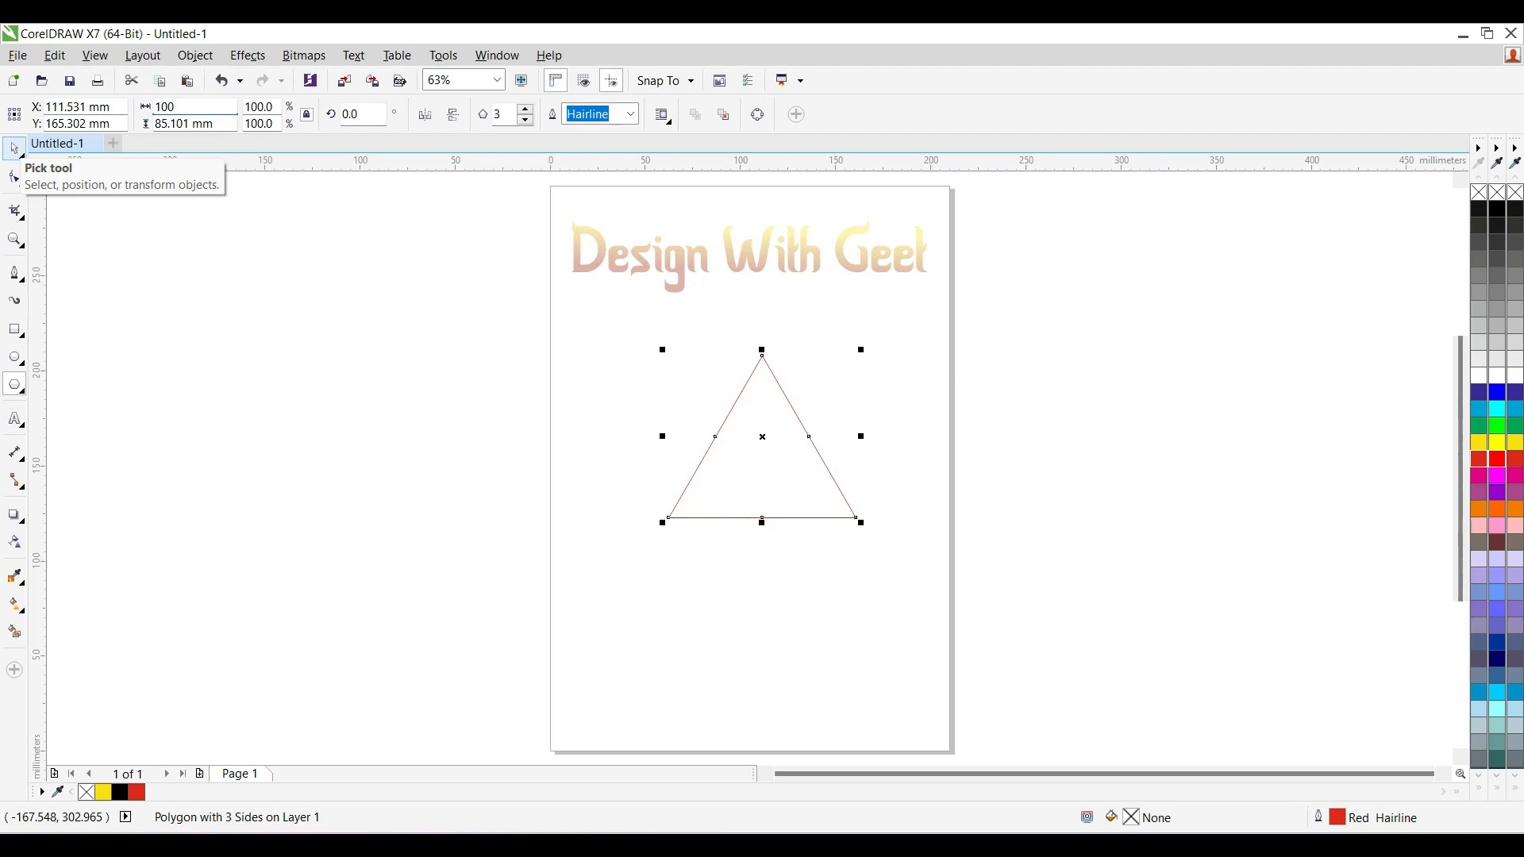
{"action": "key", "text": "Return"}
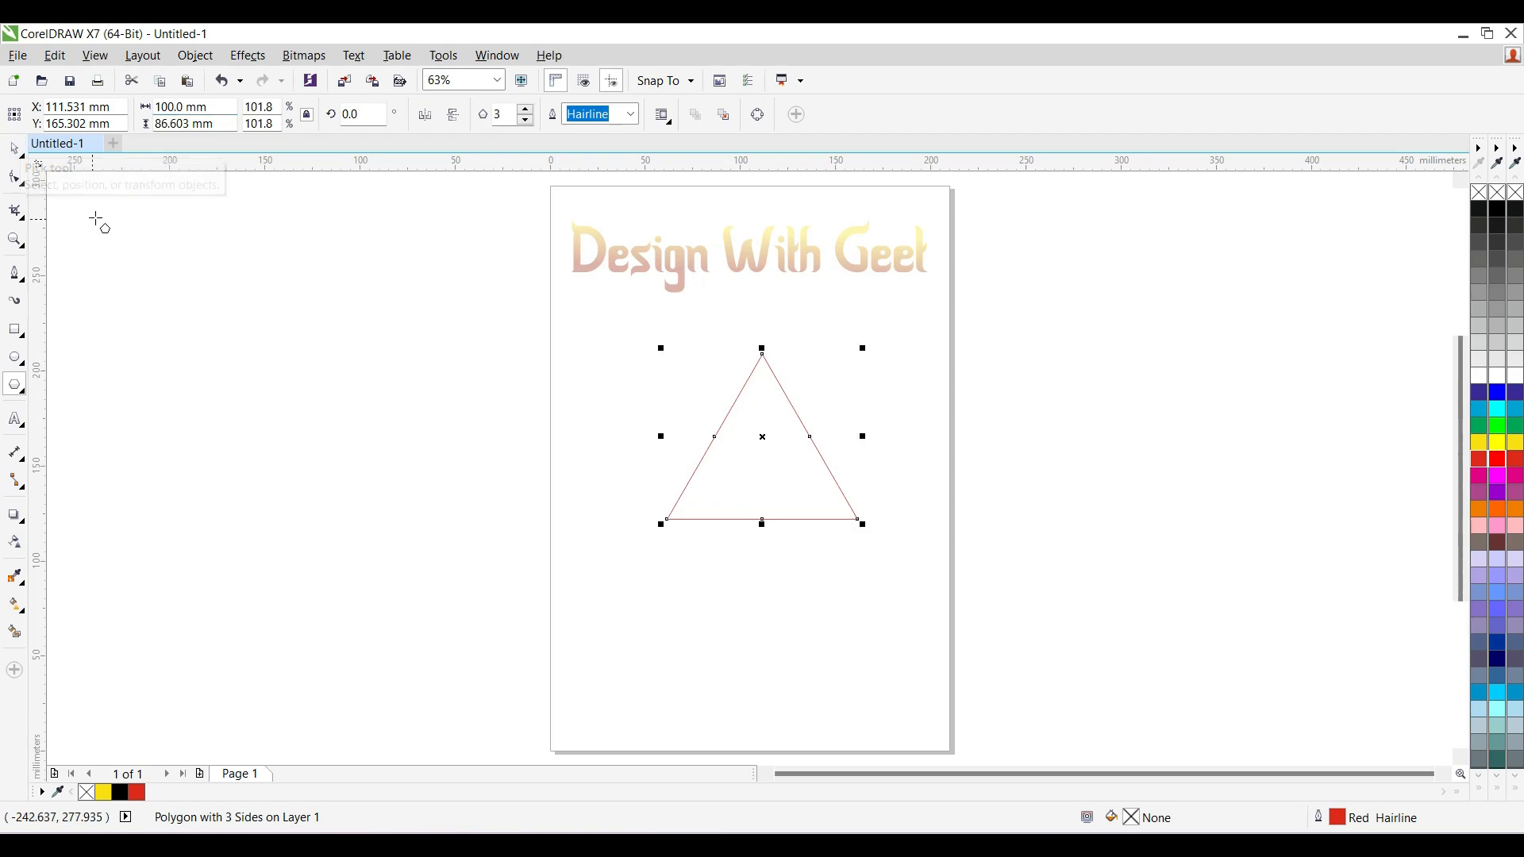
- Draw a vertical line from the triangle's apex to its base midpoint and stretch it symmetrically beyond both ends to about 146 mm
{"action": "left_click", "coordinate": [26, 276]}
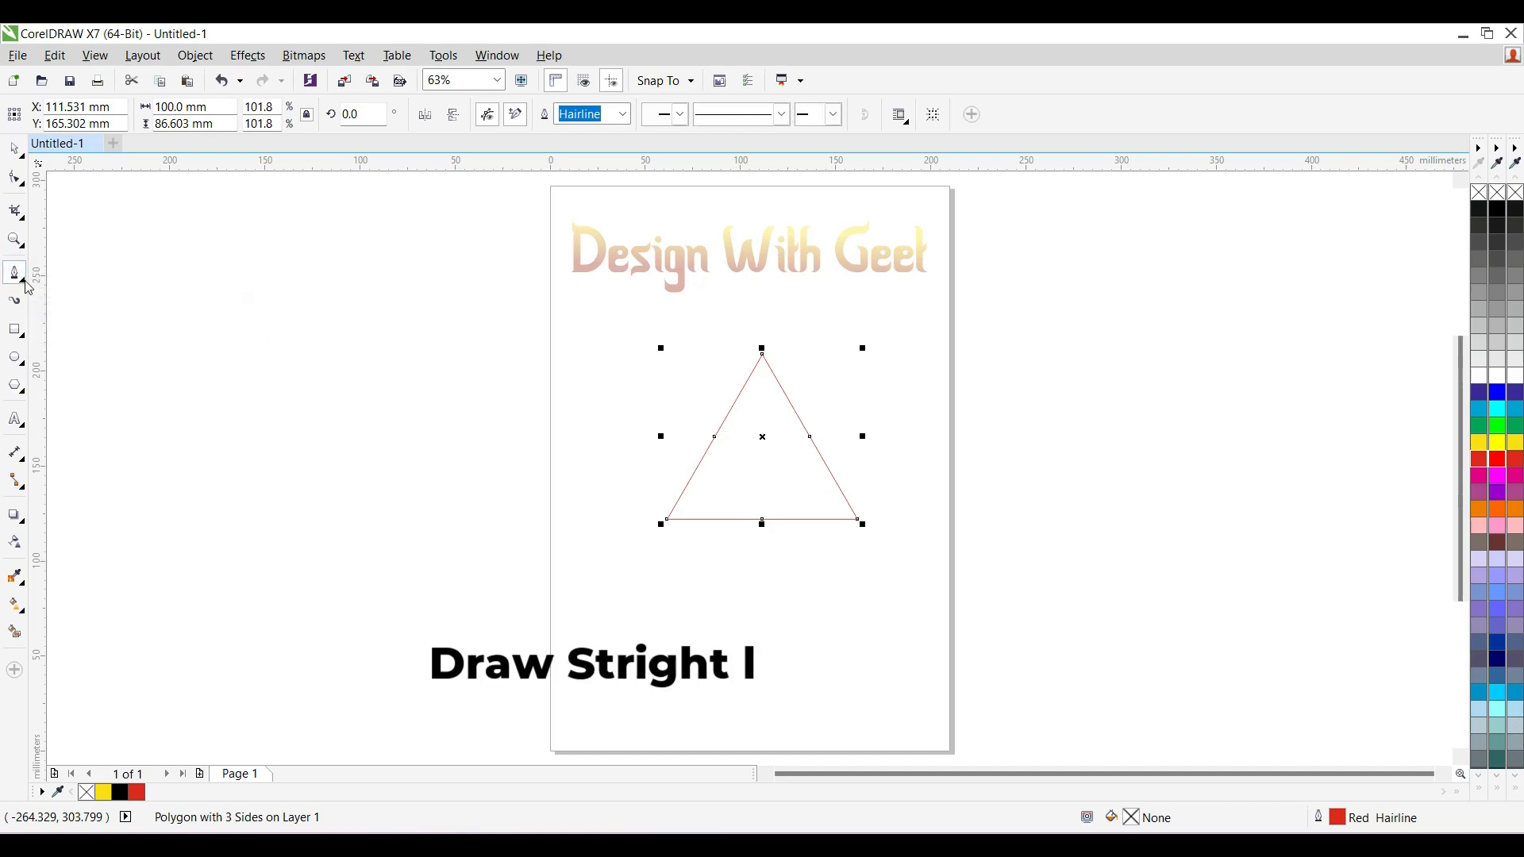
{"action": "left_click", "coordinate": [761, 356]}
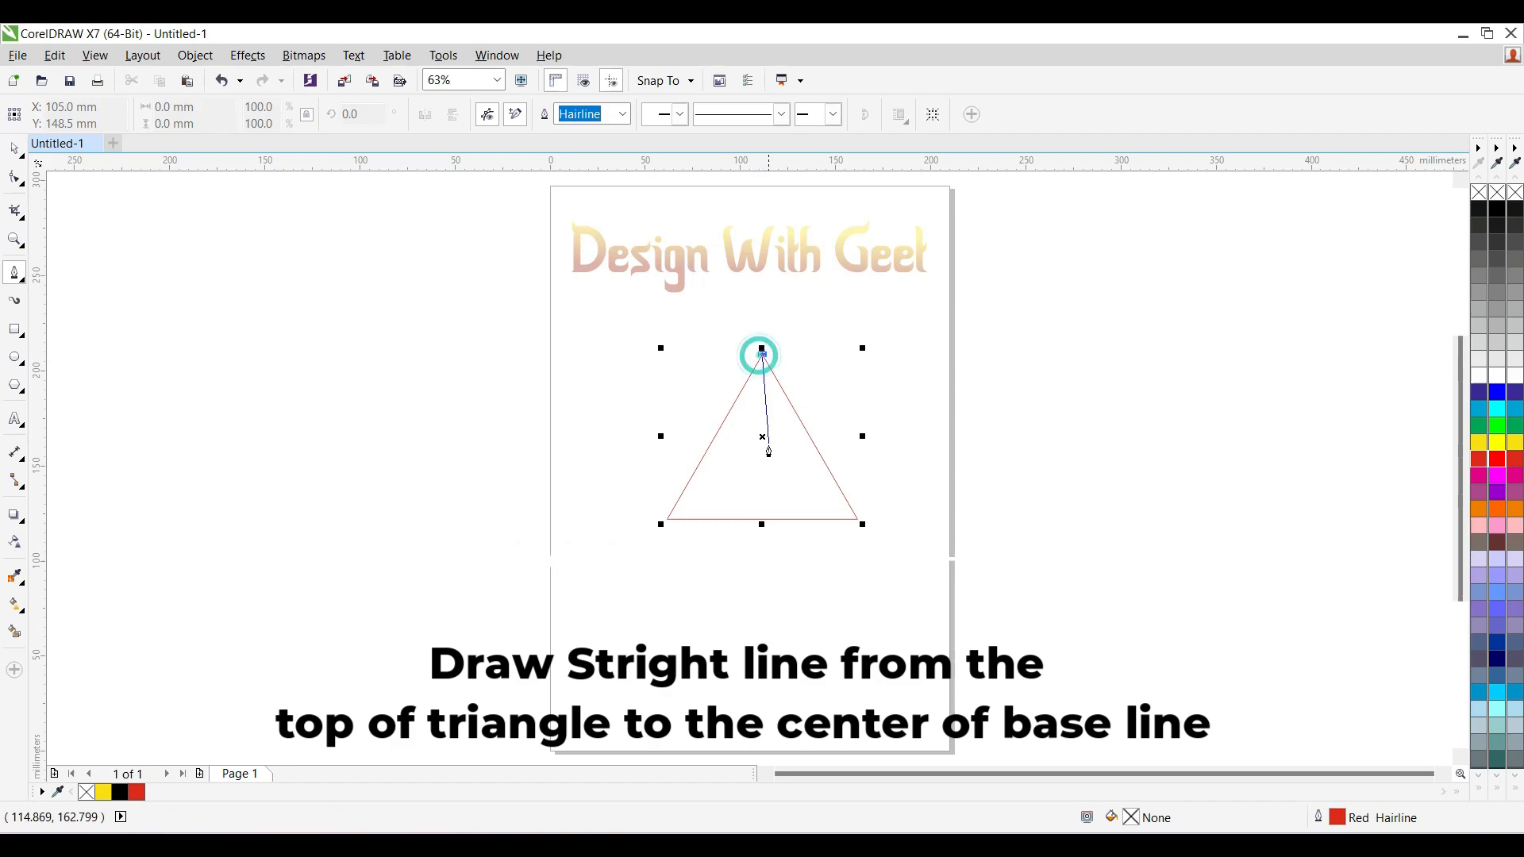
{"action": "left_click", "coordinate": [760, 524]}
{"action": "key", "text": "space"}
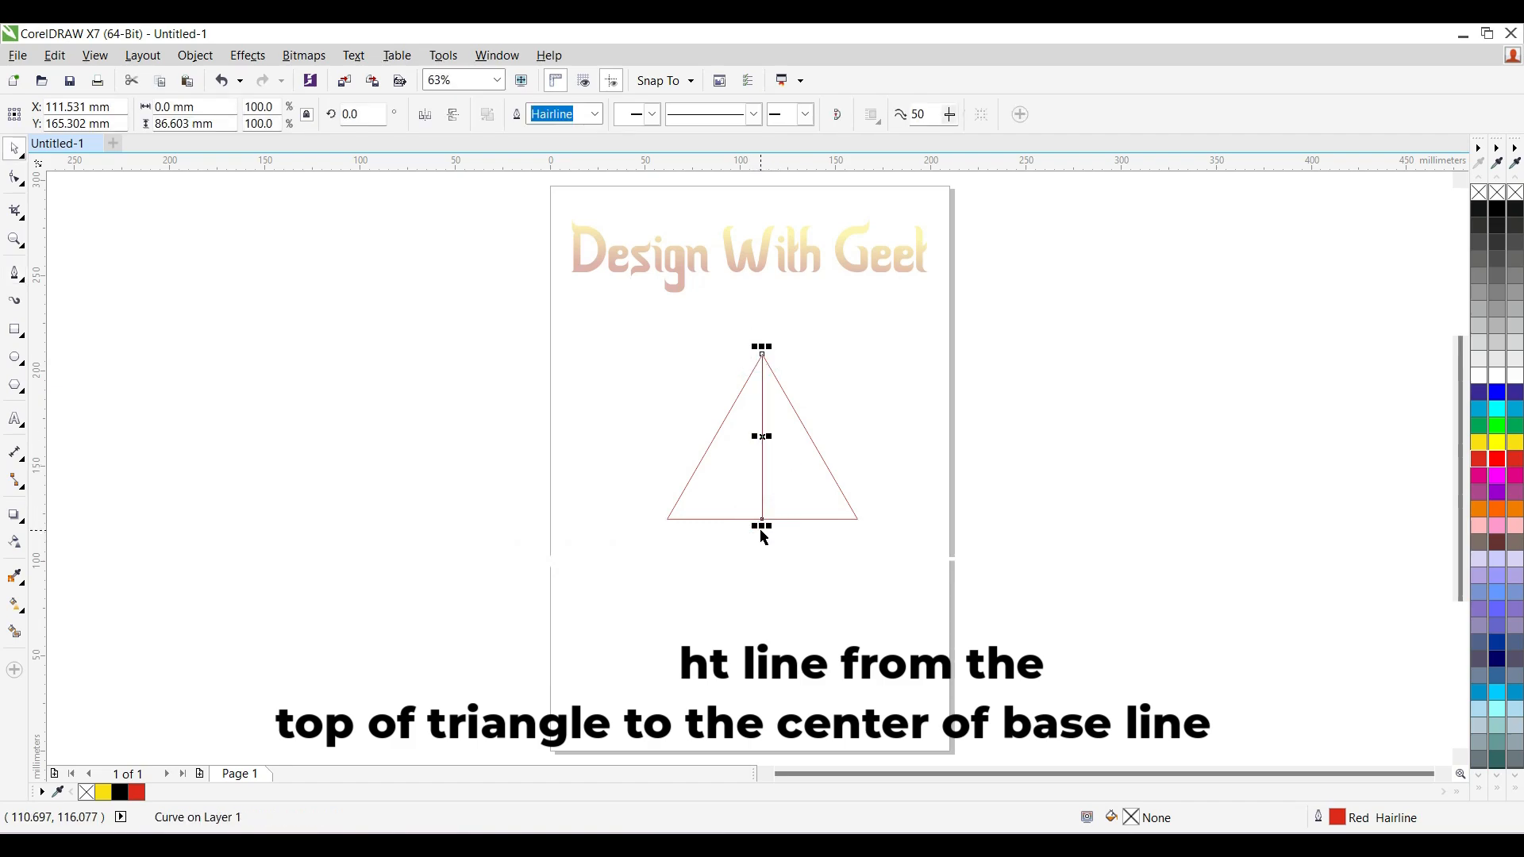
{"action": "left_click_drag", "start_coordinate": [761, 525], "coordinate": [761, 577]}
- Move the triangle together with its vertical centre line lower on the page
{"action": "left_click", "coordinate": [848, 407]}
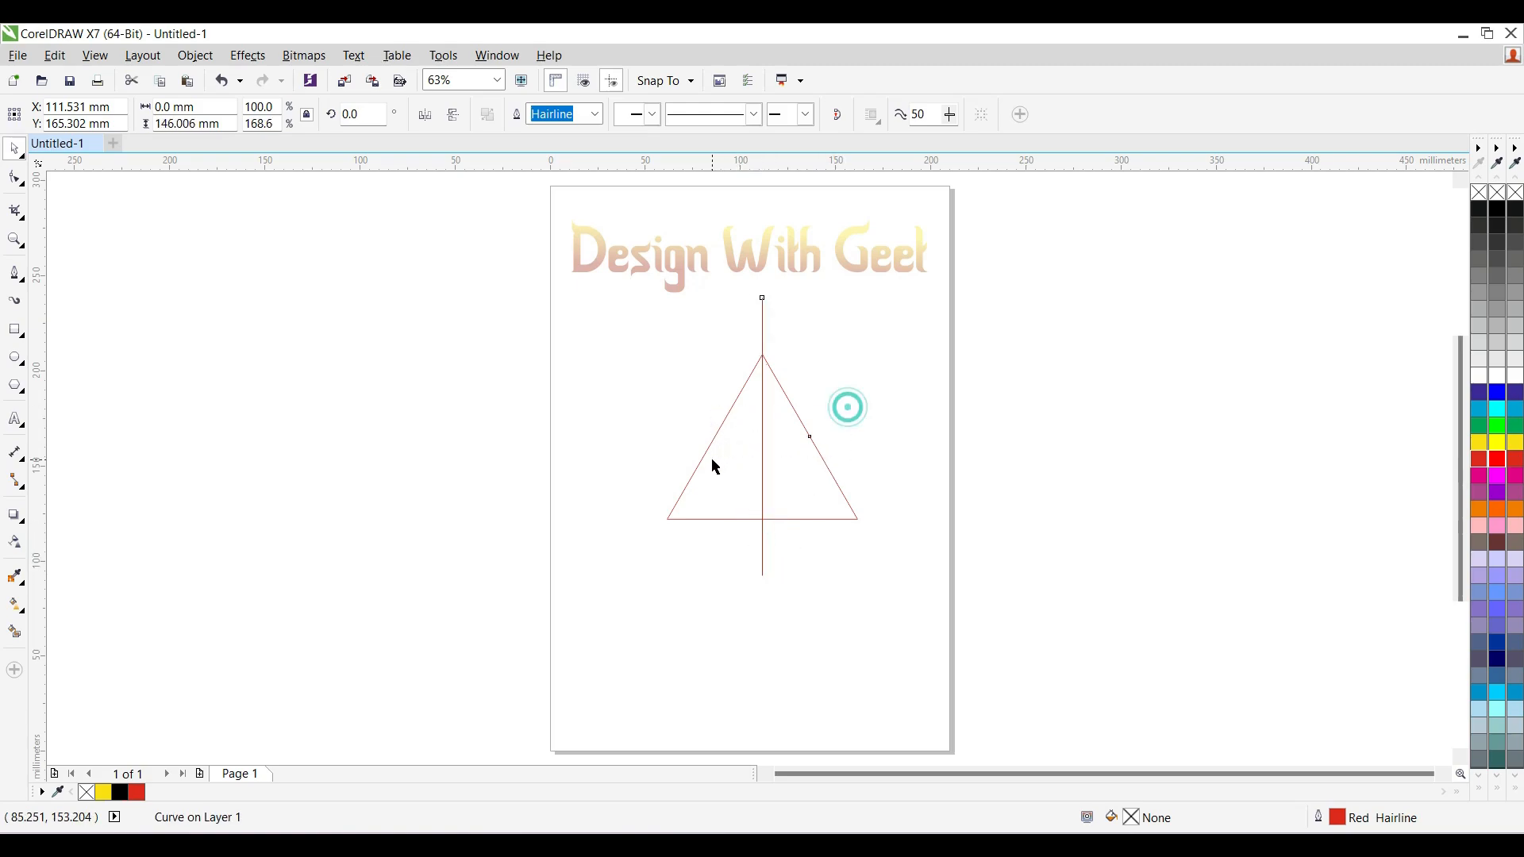
{"action": "left_click_drag", "start_coordinate": [747, 446], "coordinate": [741, 503]}
{"action": "left_click", "coordinate": [1078, 438]}
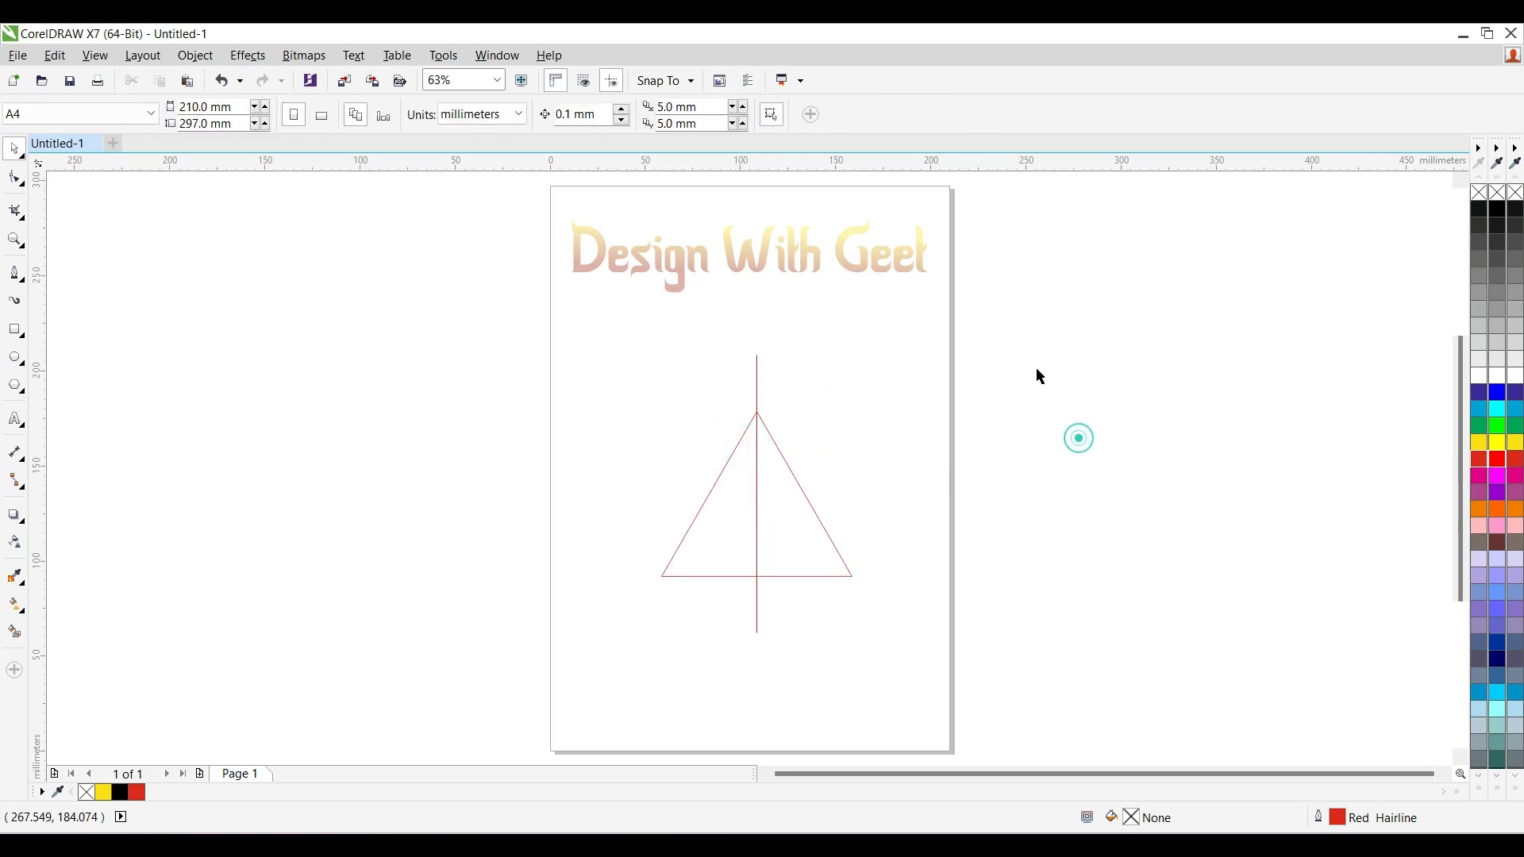
- Make a copy of the vertical line rotated 15 degrees, and duplicate that slanted line mirrored horizontally
{"action": "left_click", "coordinate": [757, 362]}
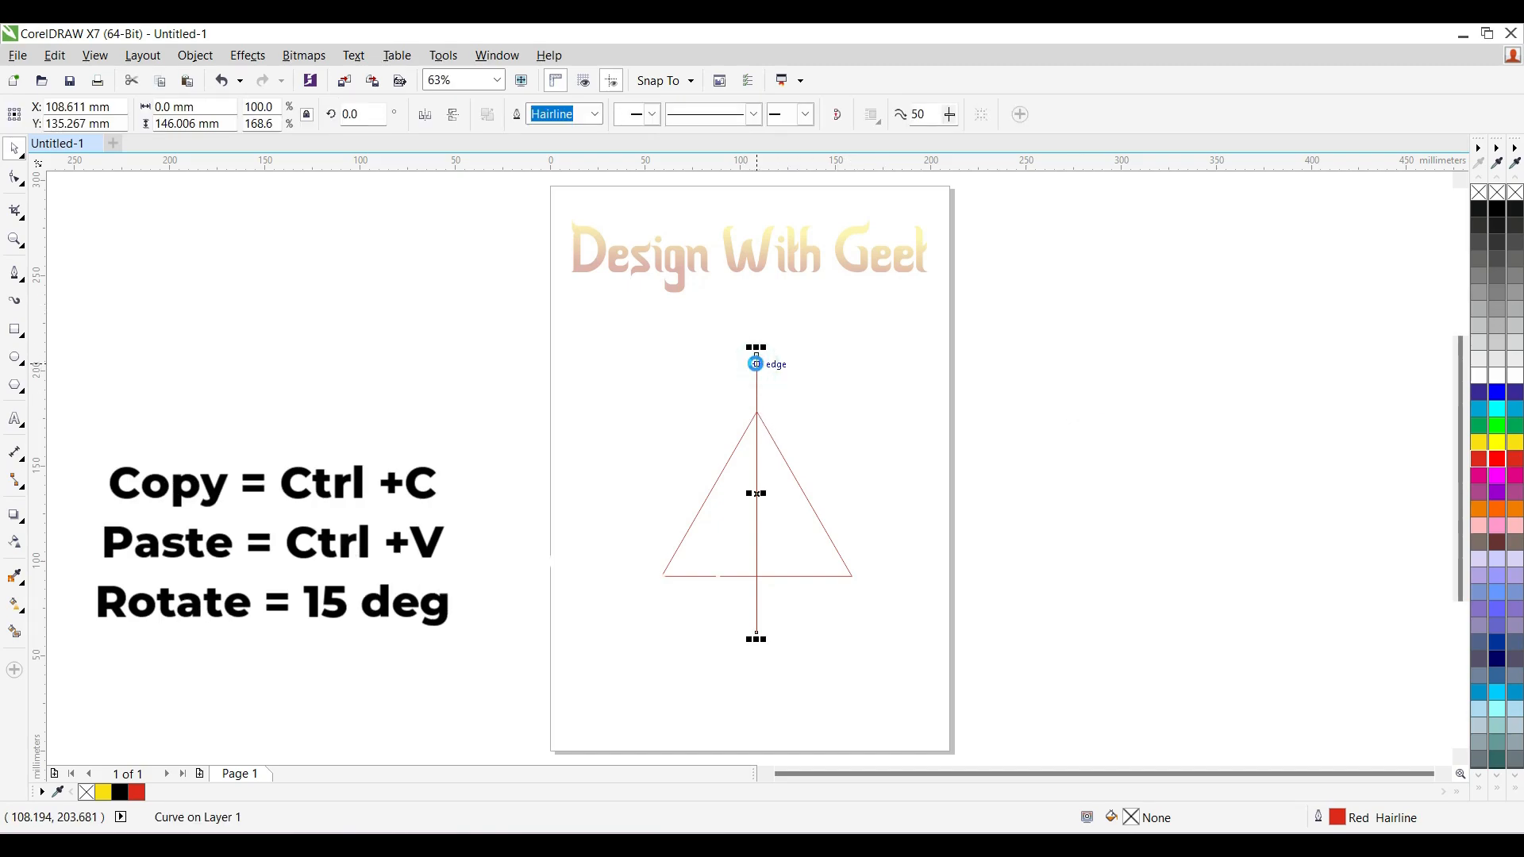
{"action": "double_click", "coordinate": [361, 115]}
{"action": "type", "text": "15"}
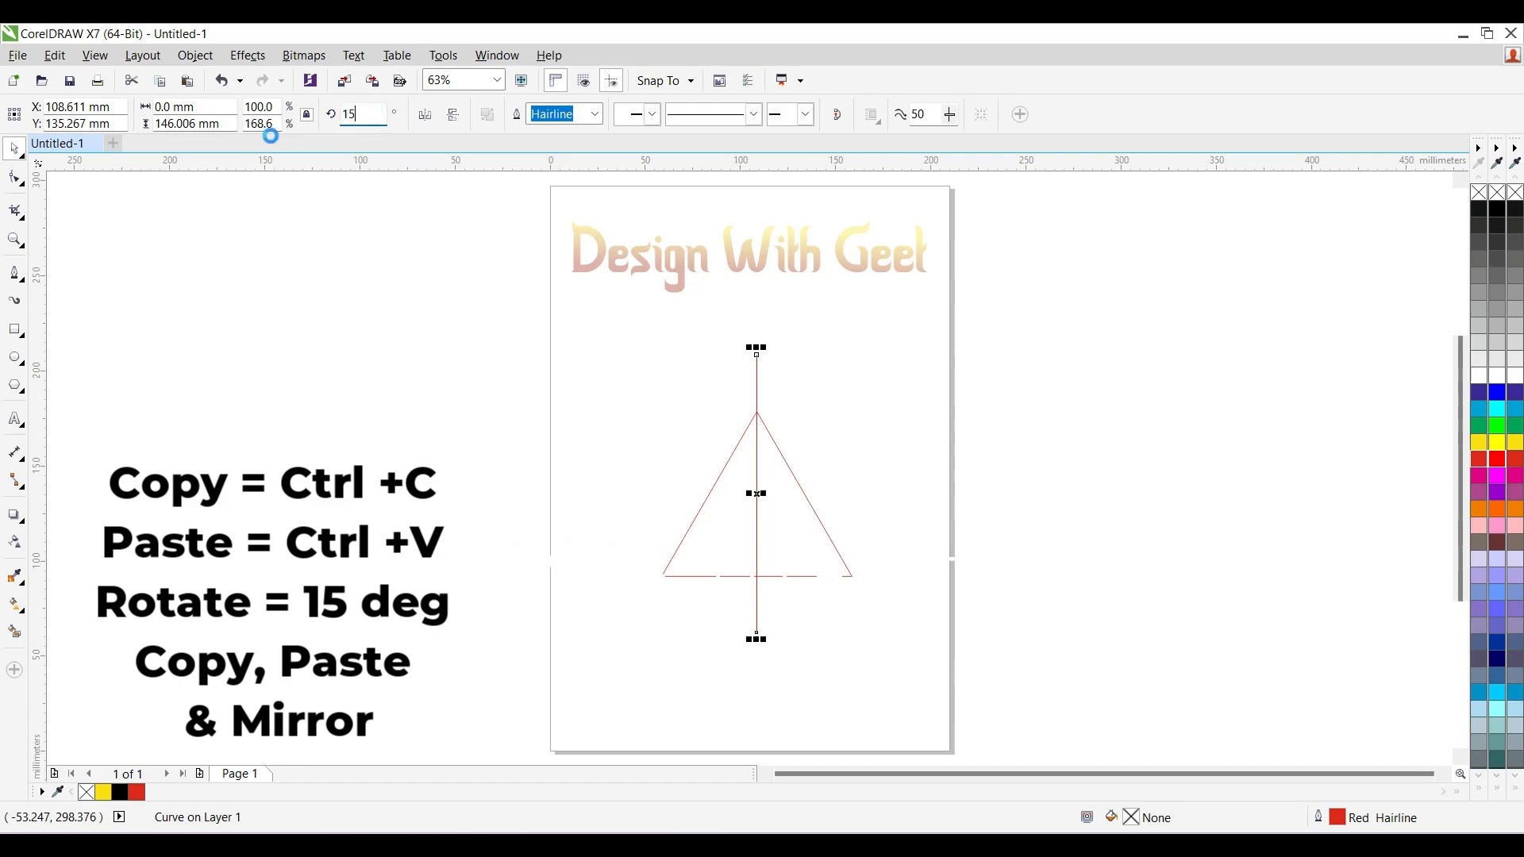
{"action": "key", "text": "Return"}
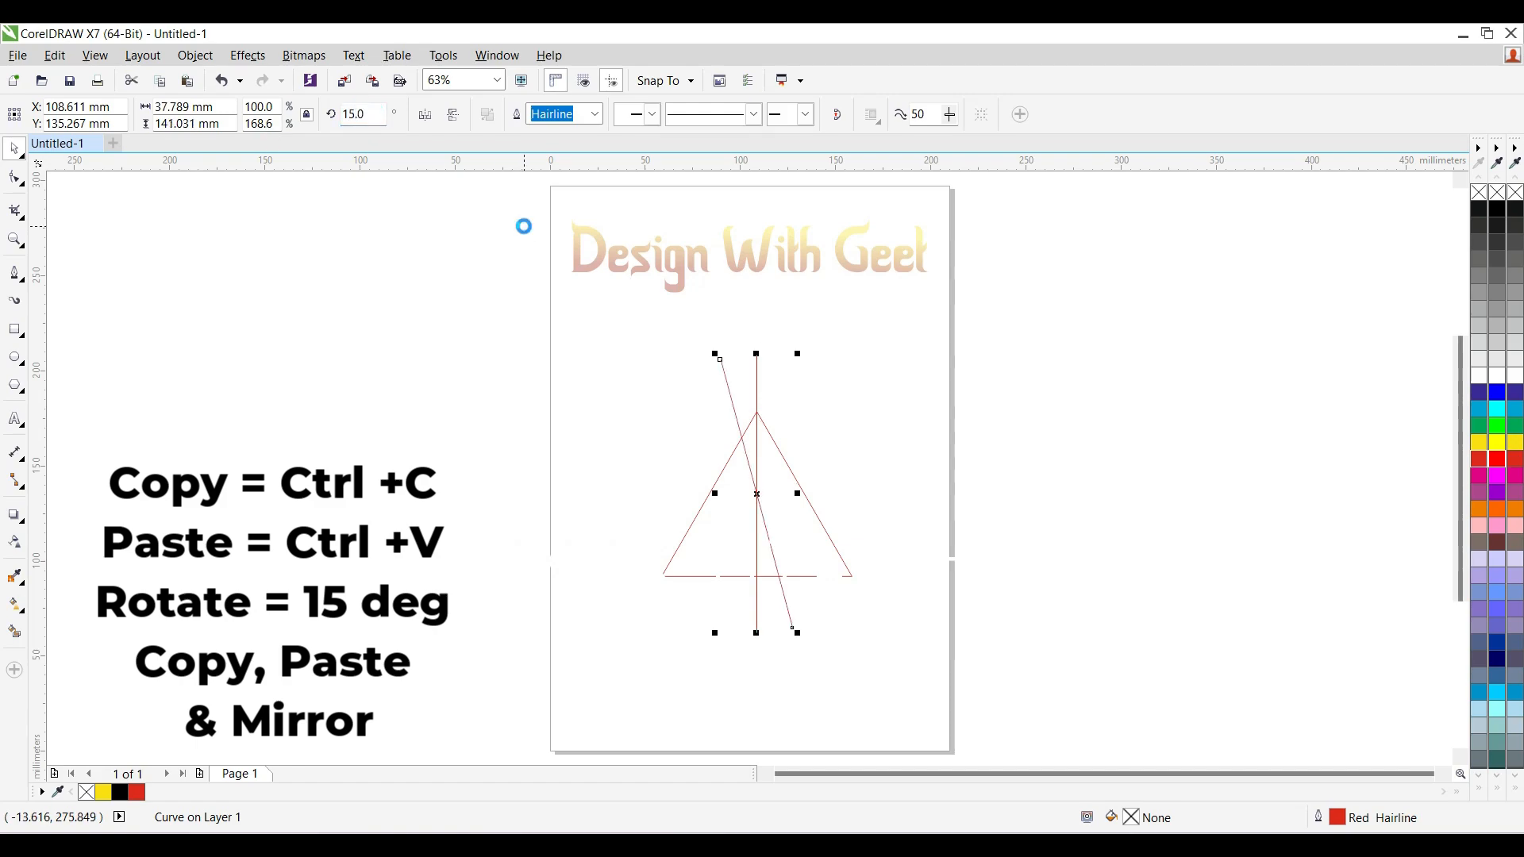
{"action": "key", "text": "ctrl+c"}
{"action": "key", "text": "ctrl+v"}
{"action": "left_click", "coordinate": [424, 114]}
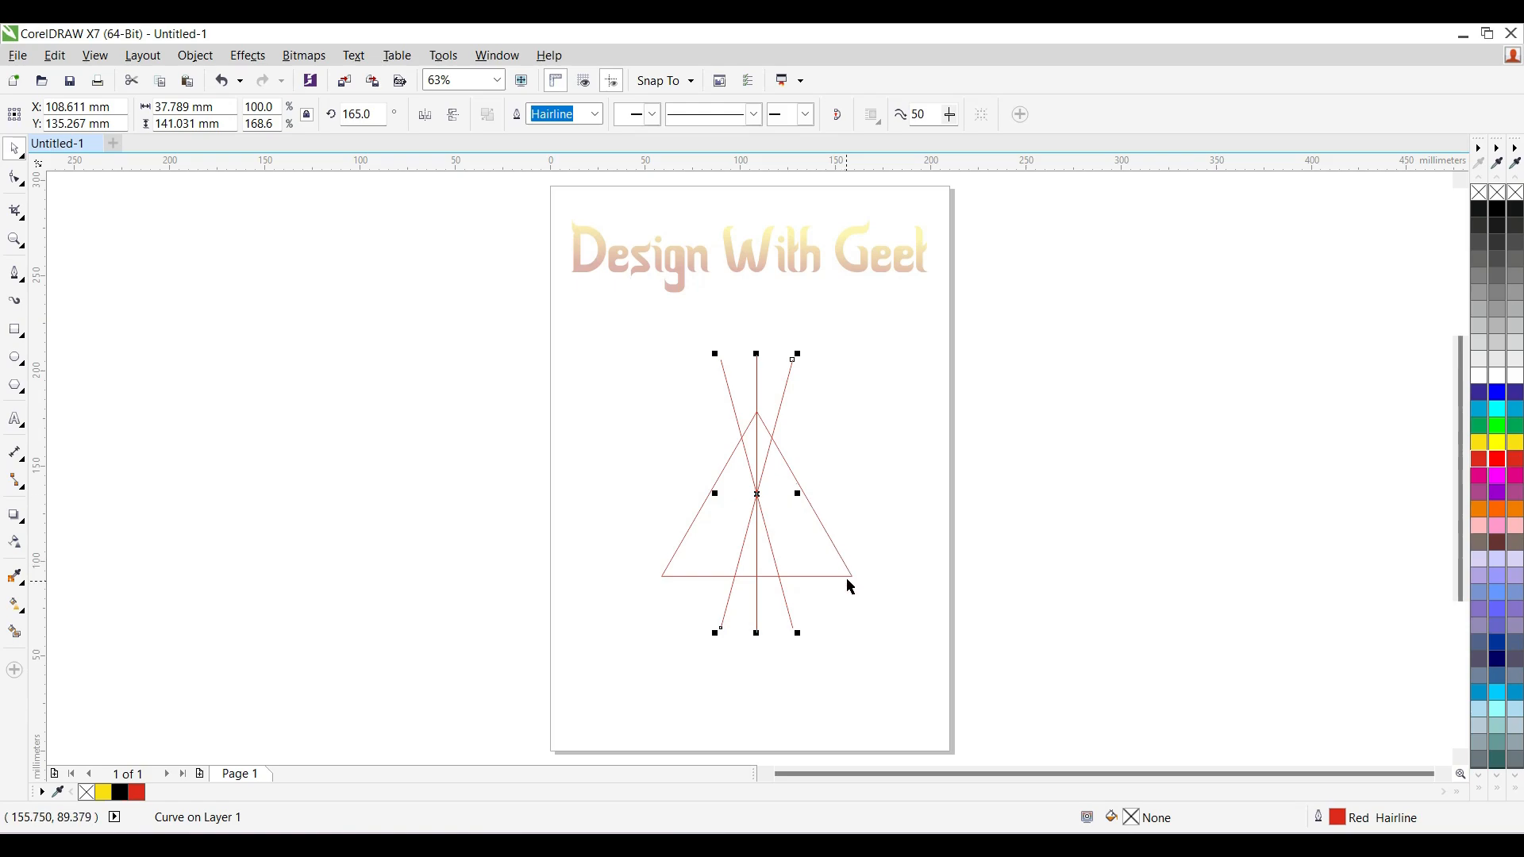
{"action": "left_click", "coordinate": [852, 363]}
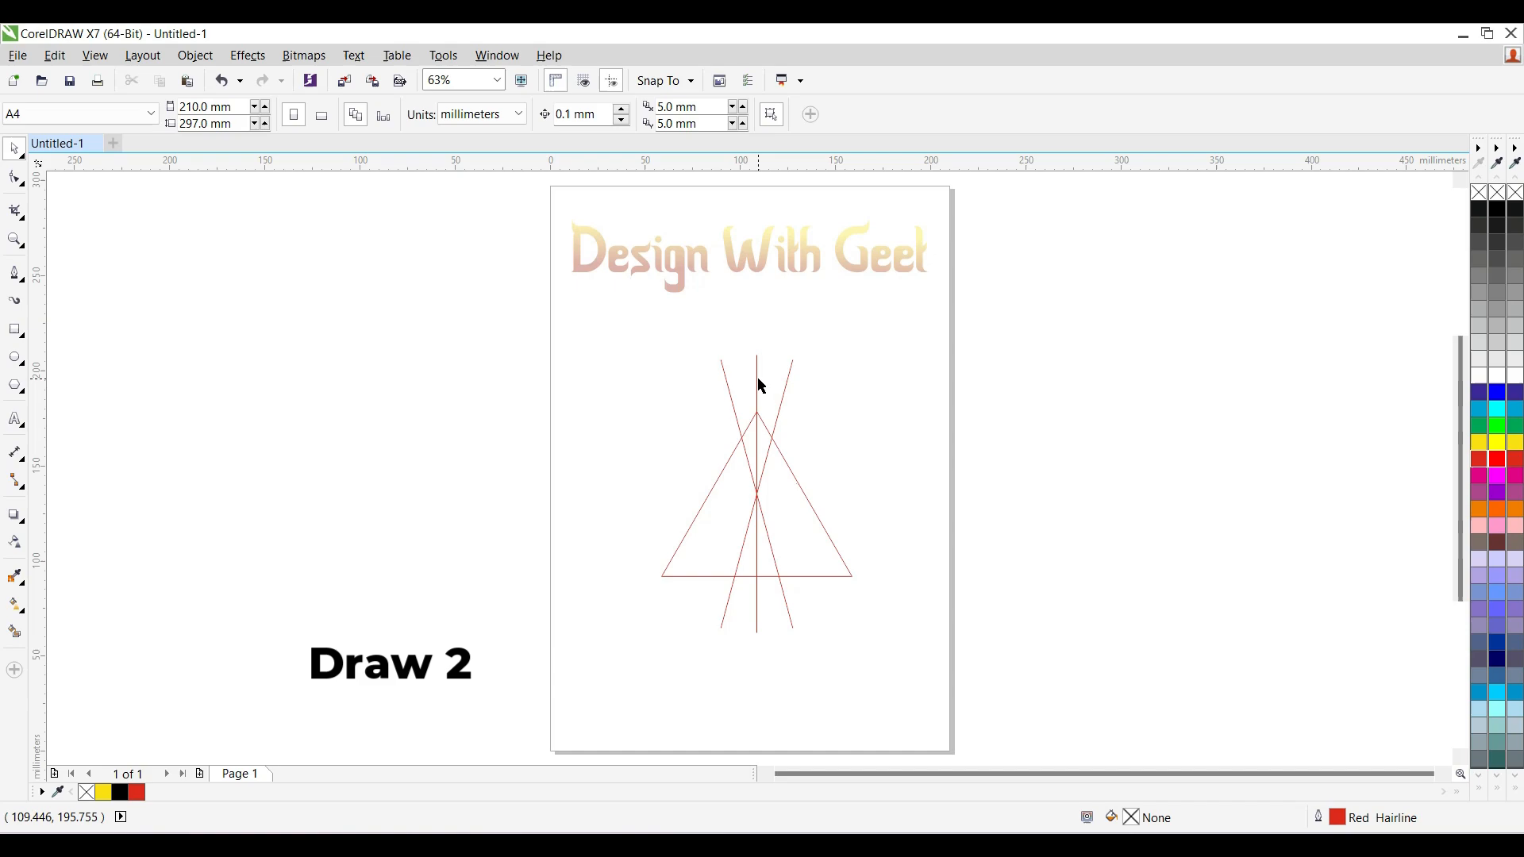
- Duplicate the vertical line, rotate the copy 60 degrees and position it through the triangle's lower-right corner
{"action": "left_click_drag", "start_coordinate": [757, 365], "coordinate": [887, 366]}
{"action": "right_click", "coordinate": [888, 367]}
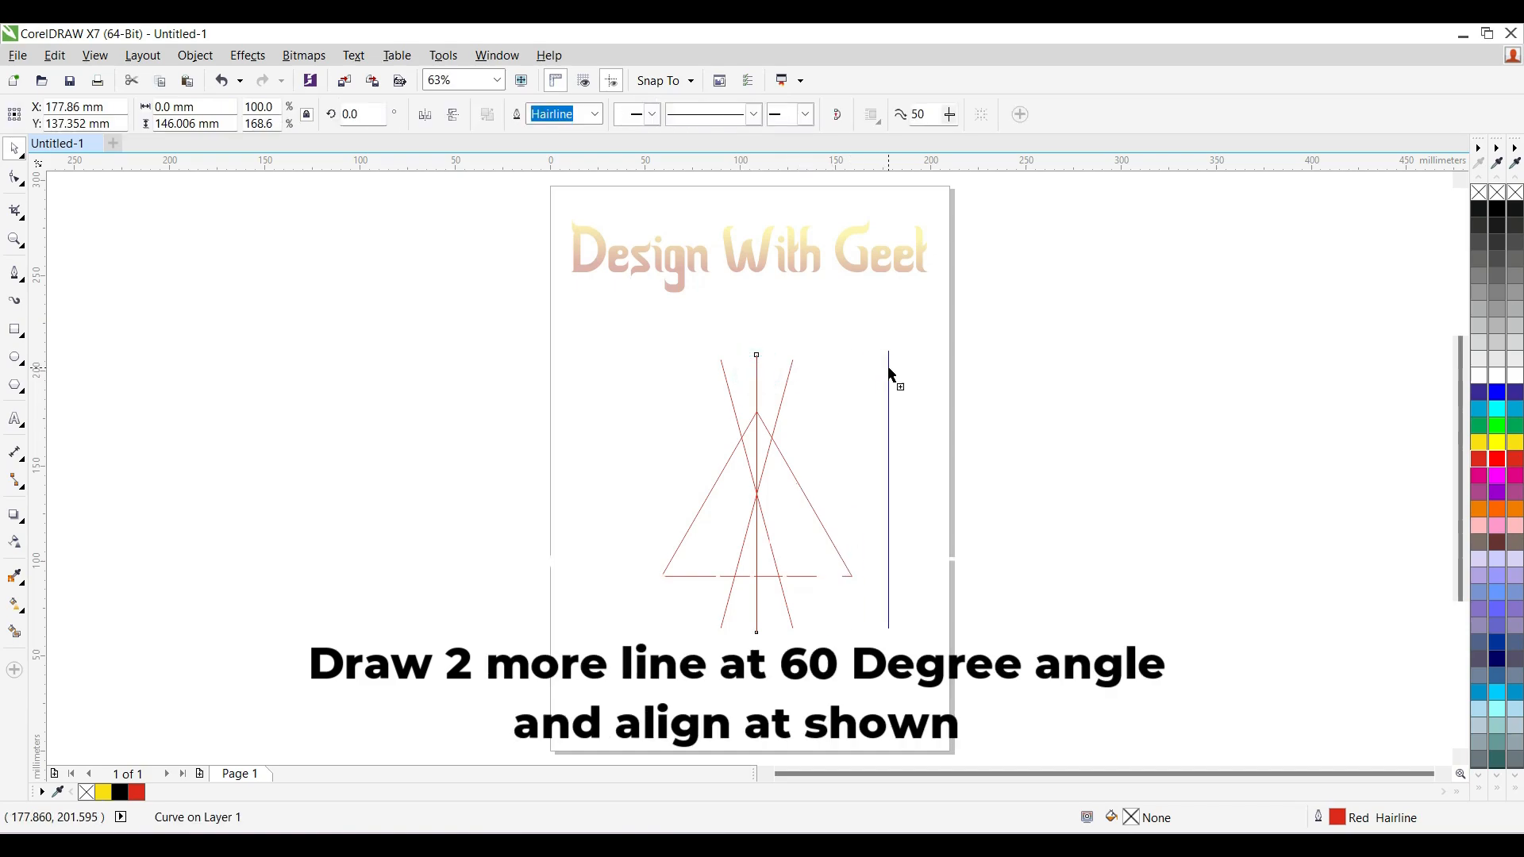
{"action": "double_click", "coordinate": [367, 122]}
{"action": "type", "text": "60"}
{"action": "key", "text": "Return"}
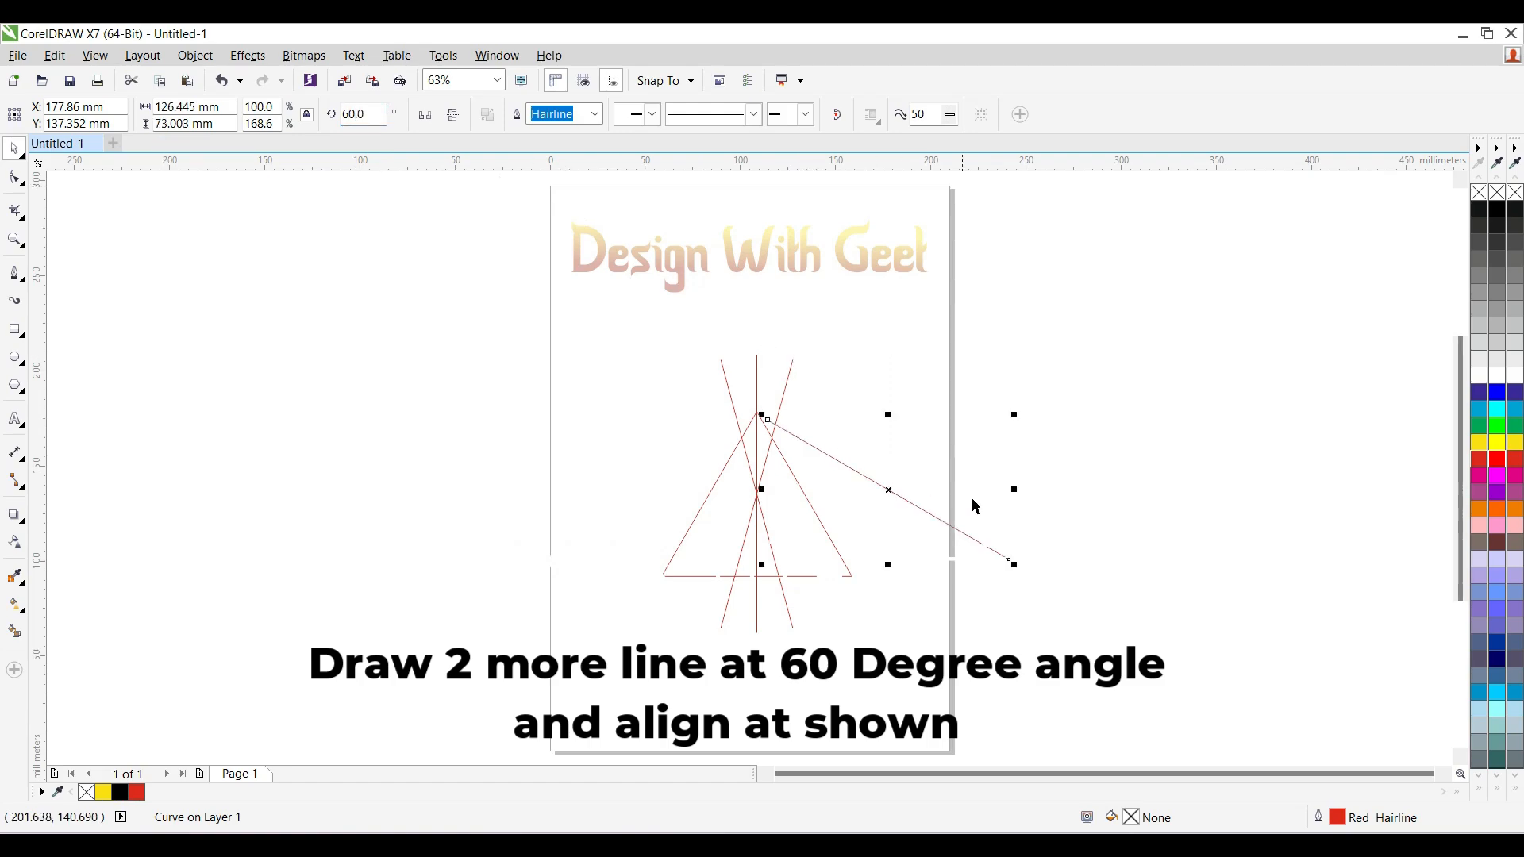
{"action": "left_click_drag", "start_coordinate": [977, 547], "coordinate": [852, 579]}
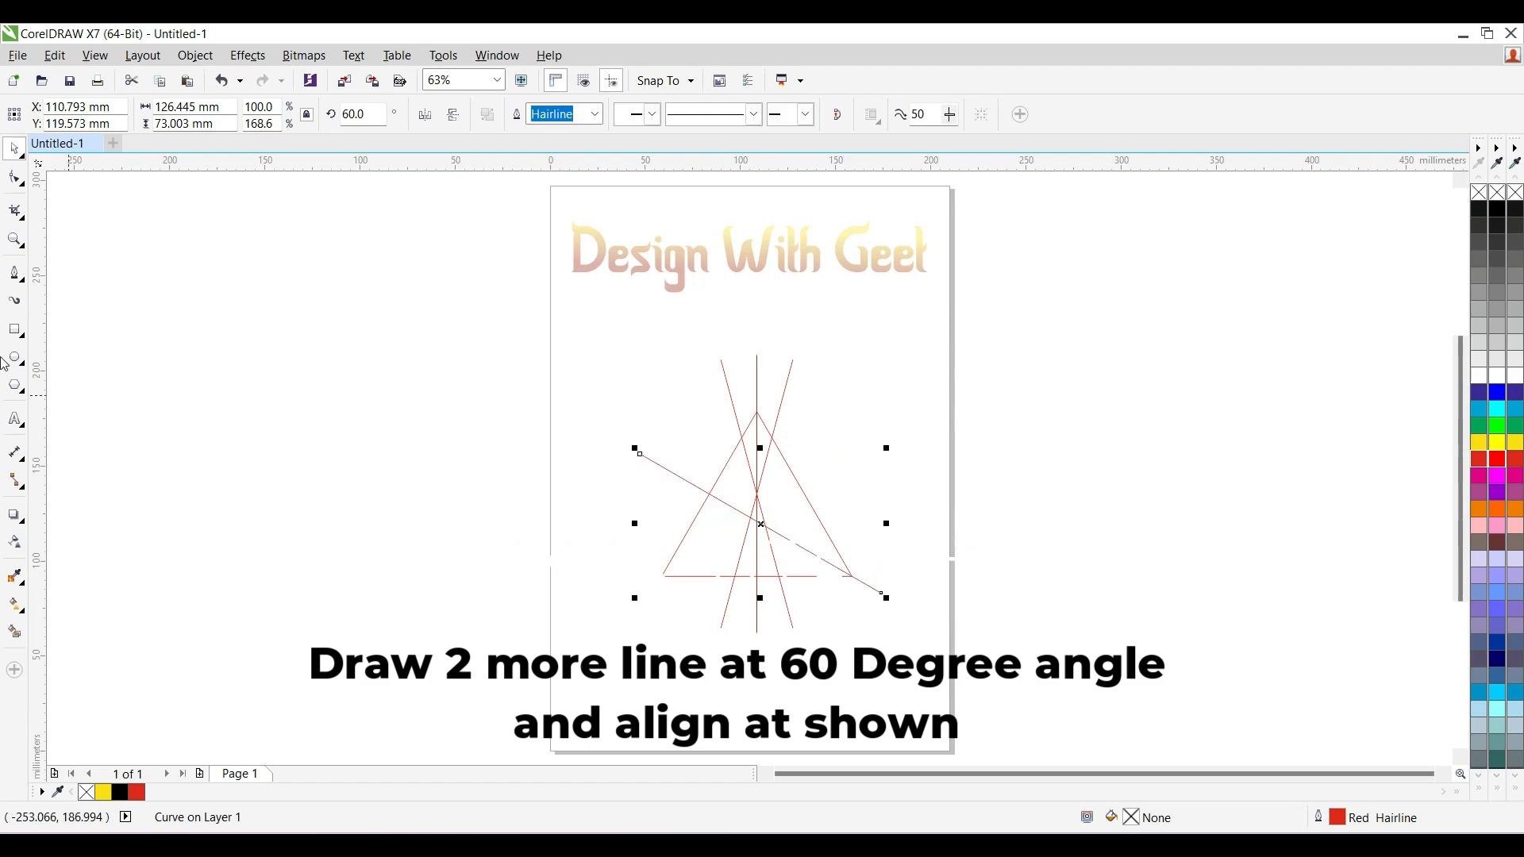
- Draw a line from the triangle's lower-left corner to the opposite side's midpoint and stretch it symmetrically to about 131 mm wide
{"action": "left_click", "coordinate": [13, 273]}
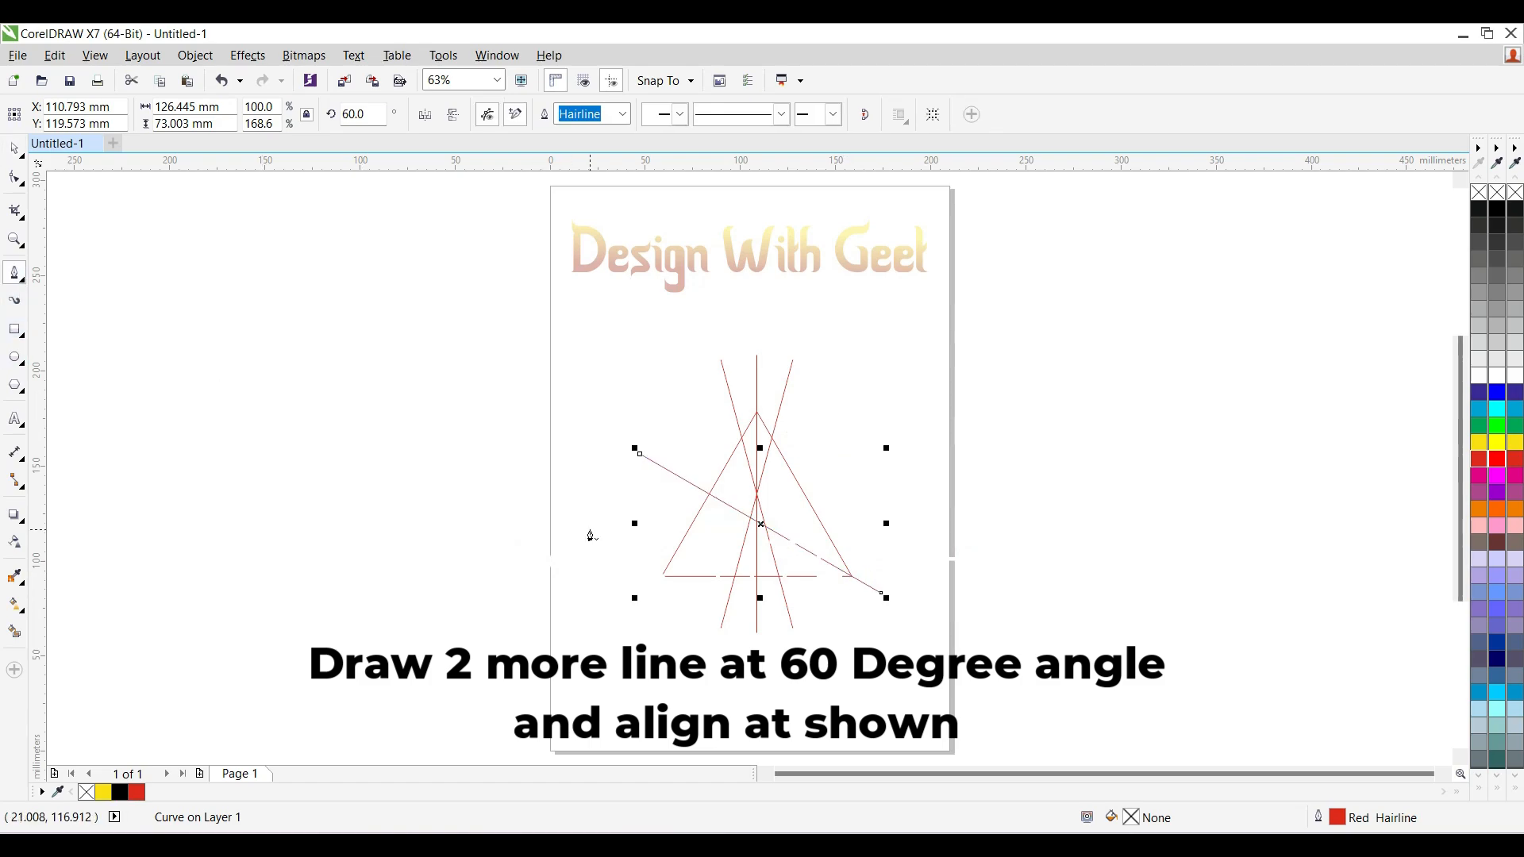
{"action": "left_click", "coordinate": [661, 576]}
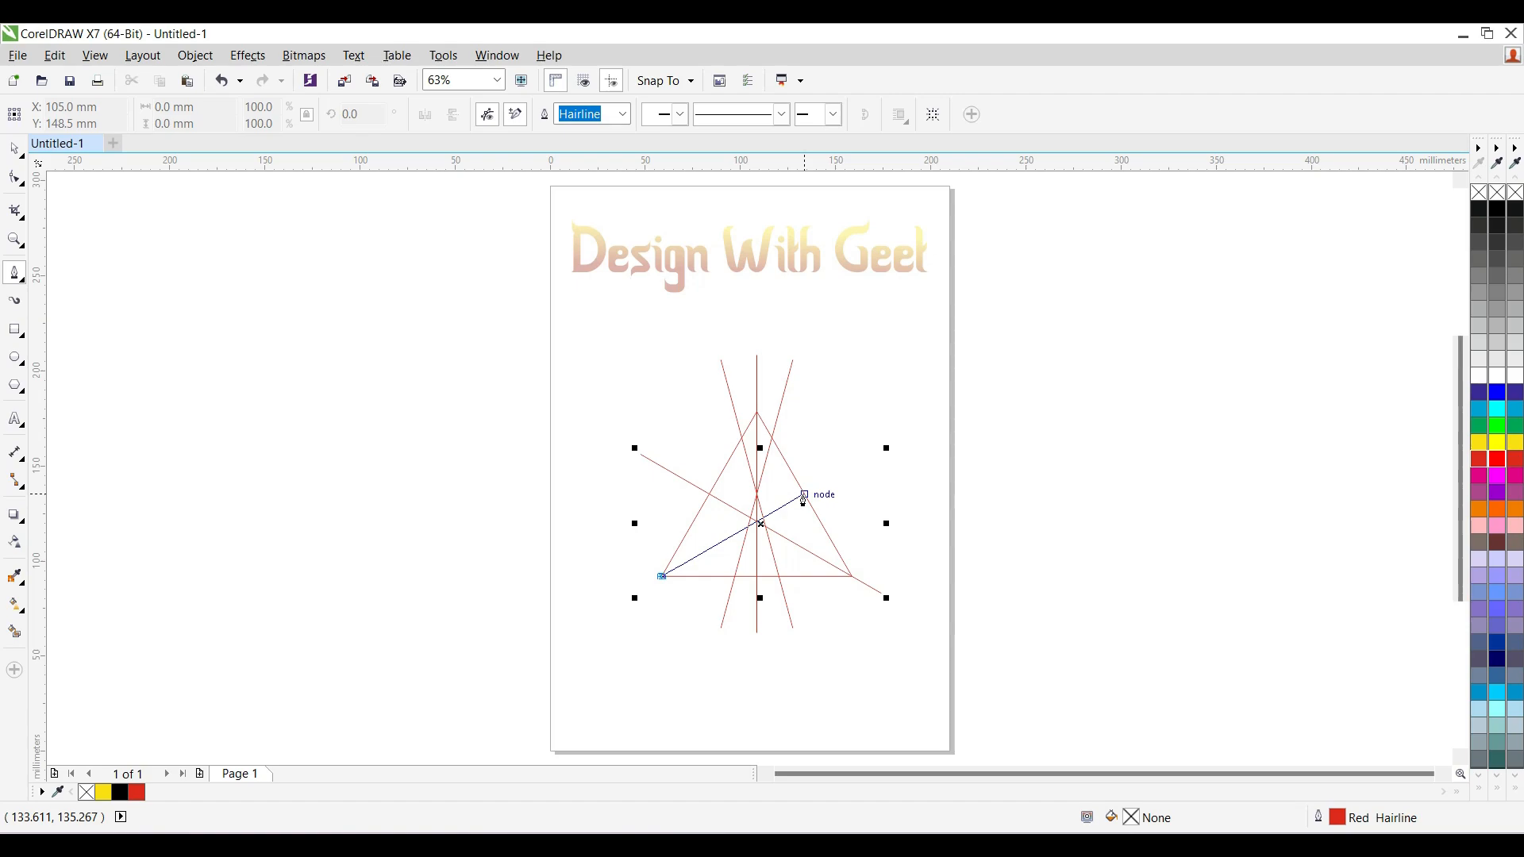
{"action": "double_click", "coordinate": [804, 495]}
{"action": "key", "text": "space"}
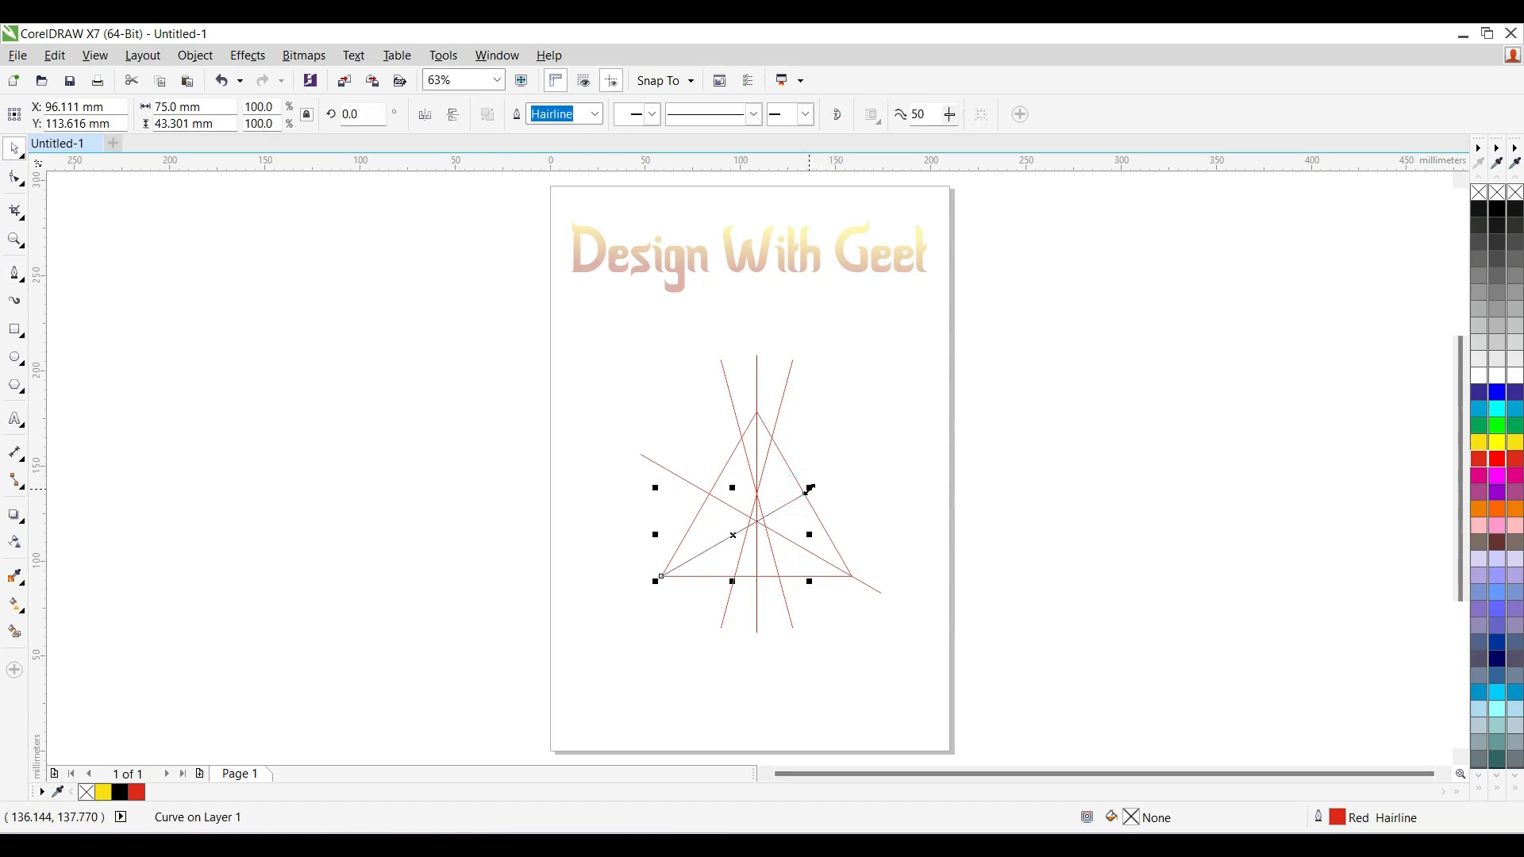
{"action": "left_click_drag", "start_coordinate": [809, 490], "coordinate": [907, 458]}
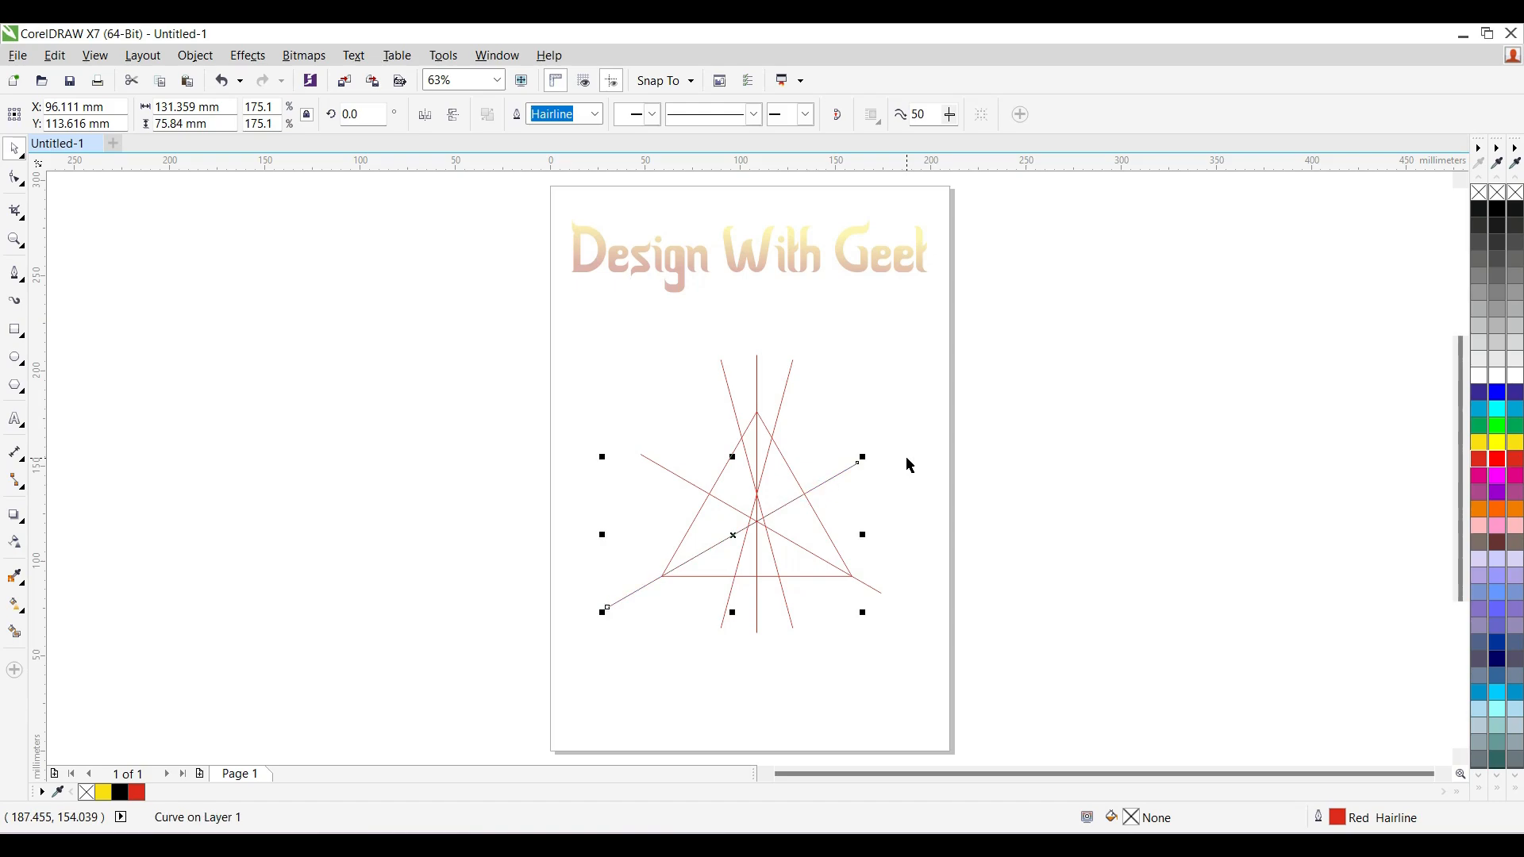
- Move the two crossing diagonal lines together so their intersection sits on the midpoint of the triangle's base
{"action": "left_click", "coordinate": [649, 459], "text": "shift"}
{"action": "scroll", "coordinate": [783, 526], "scroll_direction": "up", "scroll_amount": 4}
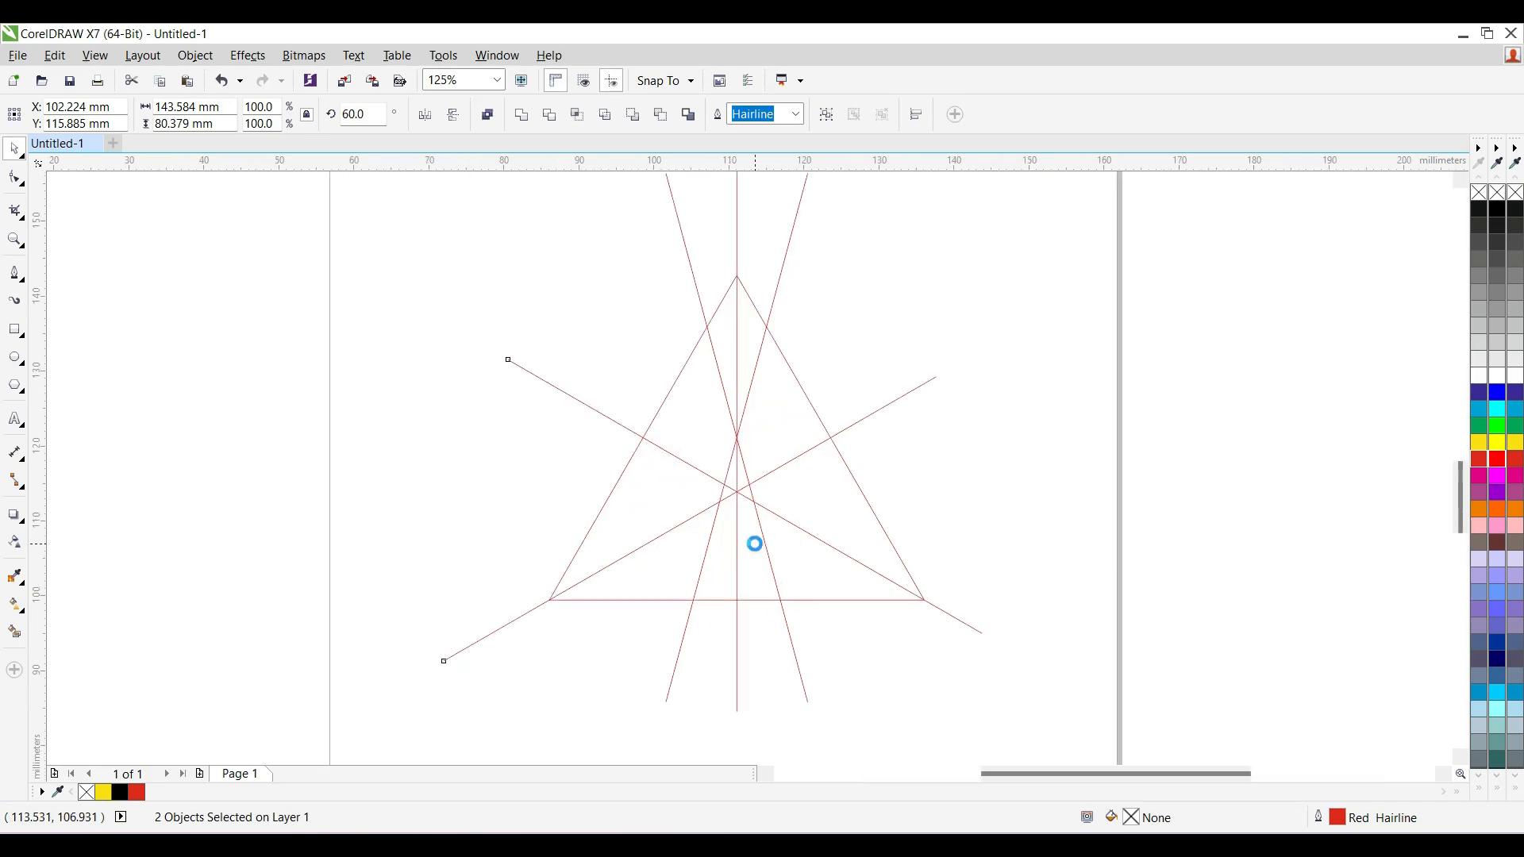
{"action": "left_click_drag", "start_coordinate": [717, 442], "coordinate": [719, 656]}
{"action": "scroll", "coordinate": [680, 576], "scroll_direction": "down", "scroll_amount": 1}
- Change the triangle's outline colour to black
{"action": "left_click", "coordinate": [657, 470]}
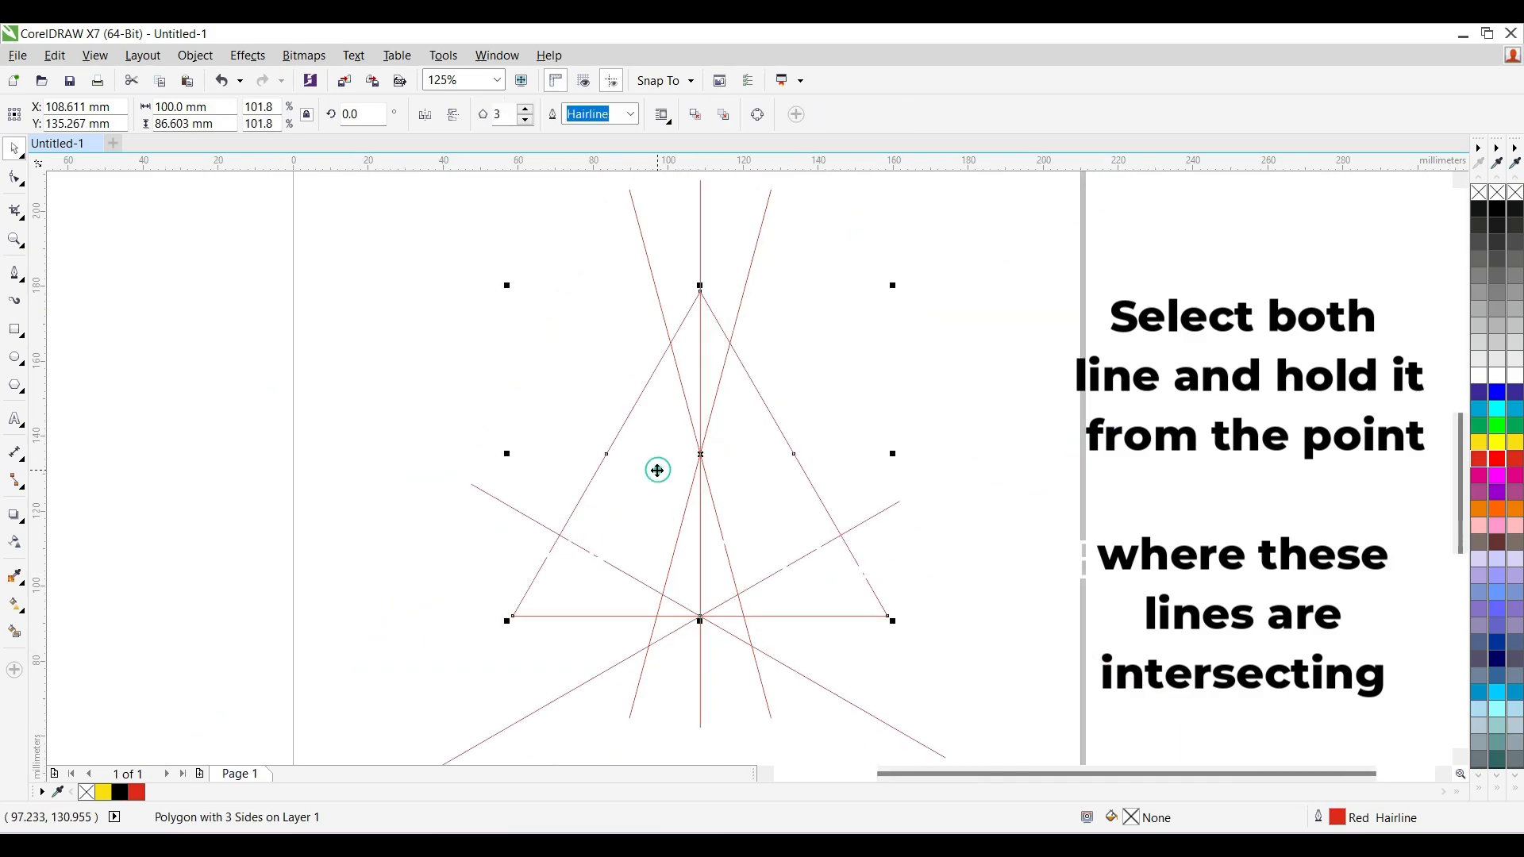
{"action": "right_click", "coordinate": [124, 792]}
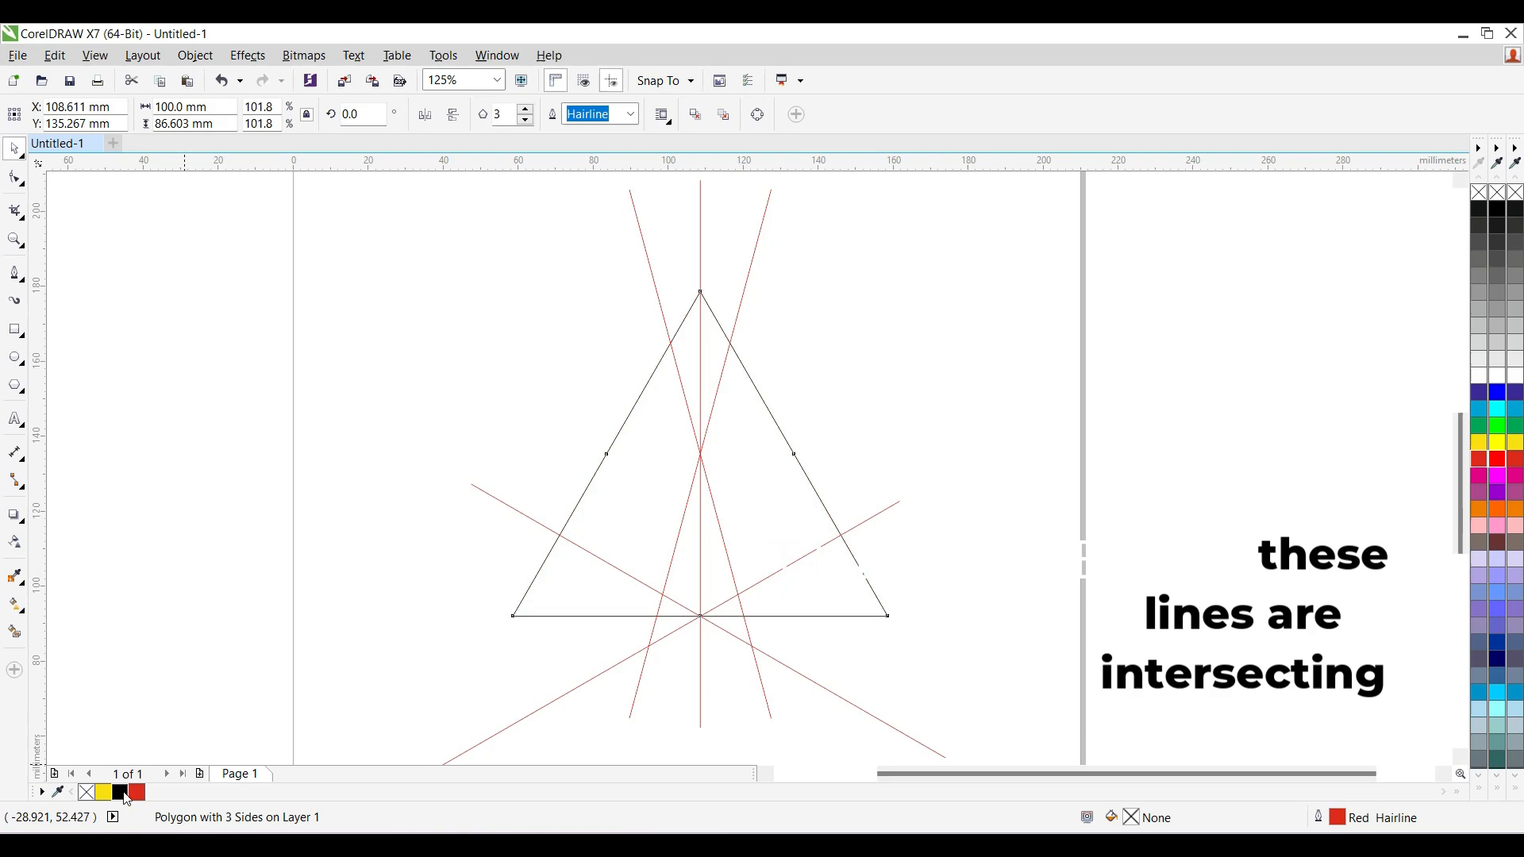
{"action": "scroll", "coordinate": [324, 458], "scroll_direction": "down", "scroll_amount": 1}
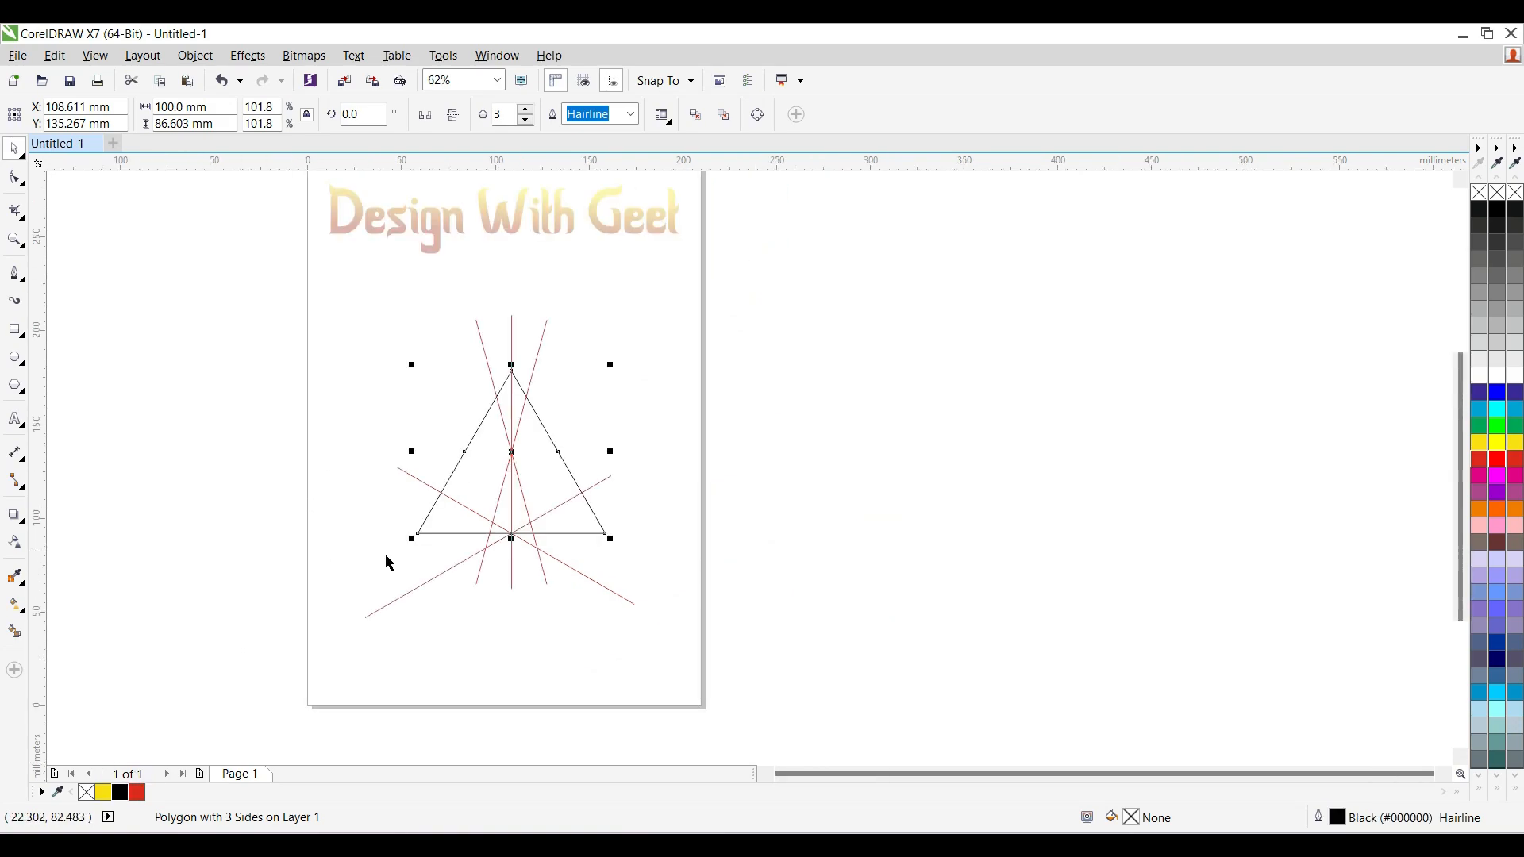
{"action": "left_click", "coordinate": [488, 615]}
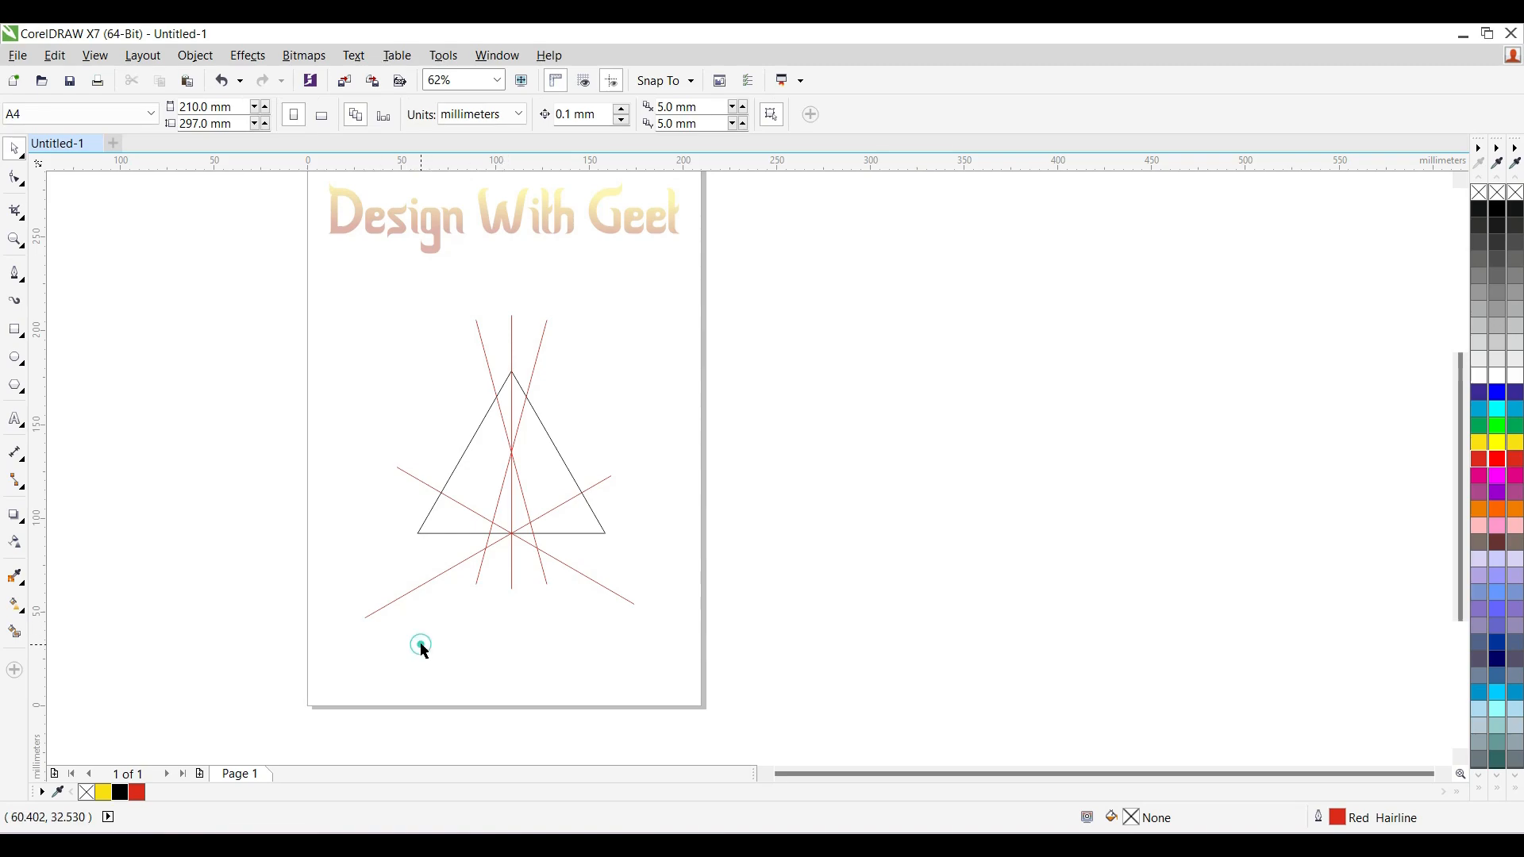
- Group the five red construction lines, and select the black triangle
{"action": "left_click_drag", "start_coordinate": [421, 644], "coordinate": [649, 555]}
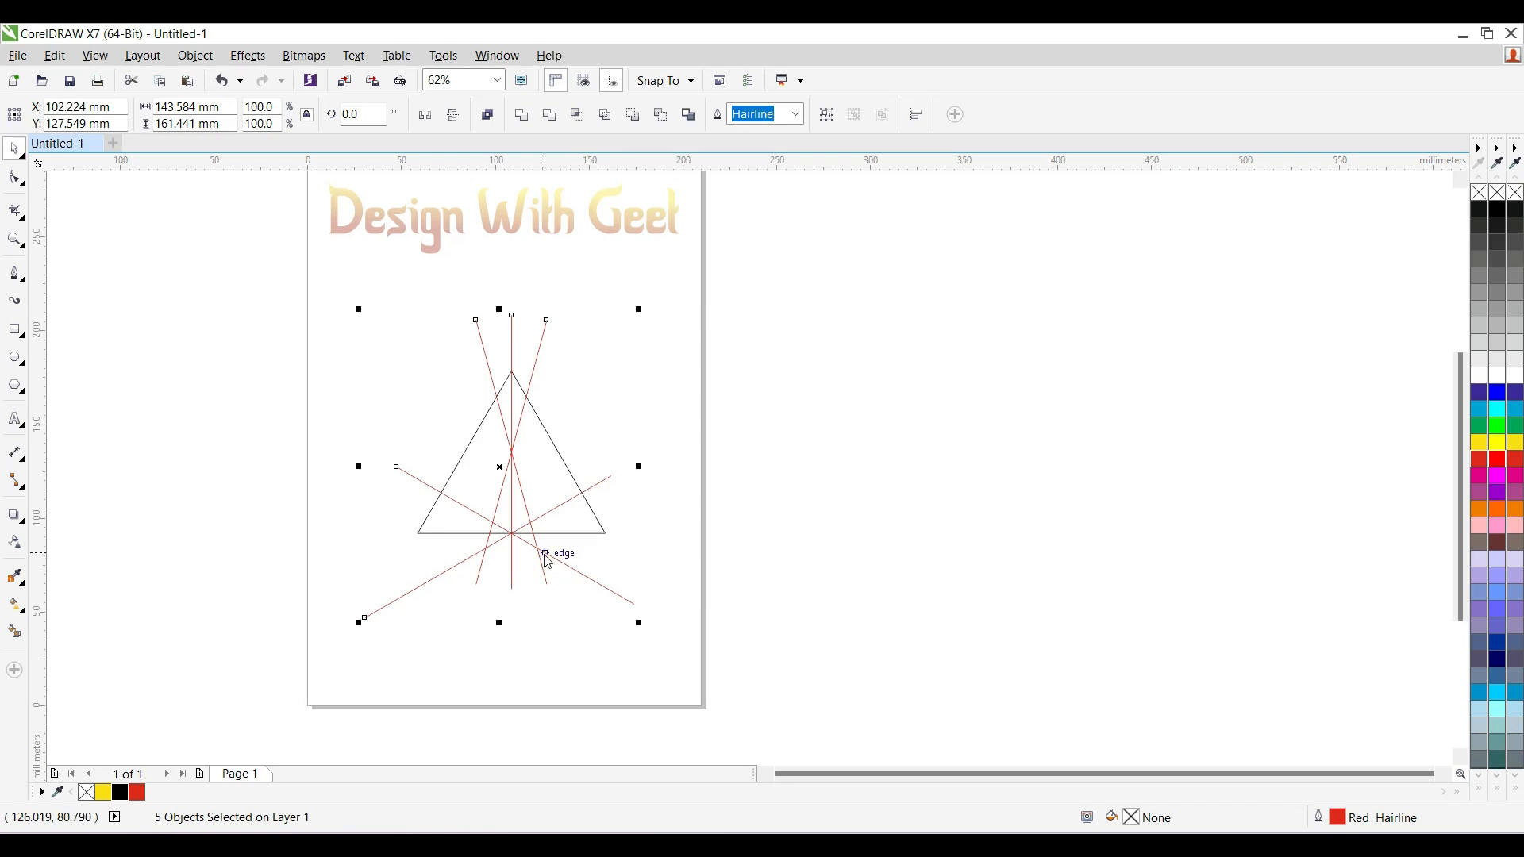
{"action": "key", "text": "ctrl+g"}
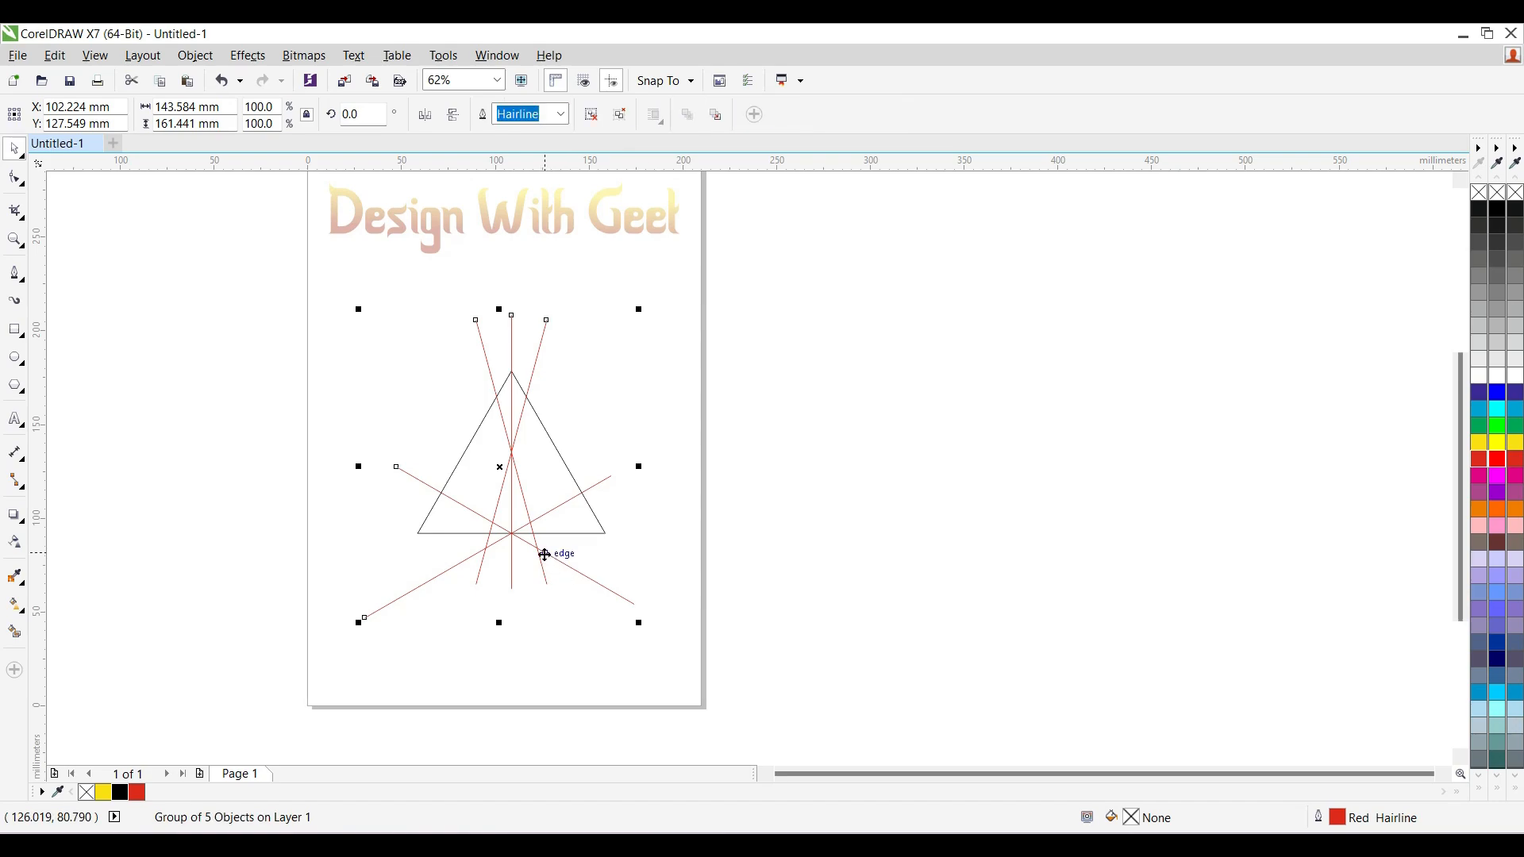
{"action": "left_click", "coordinate": [508, 481]}
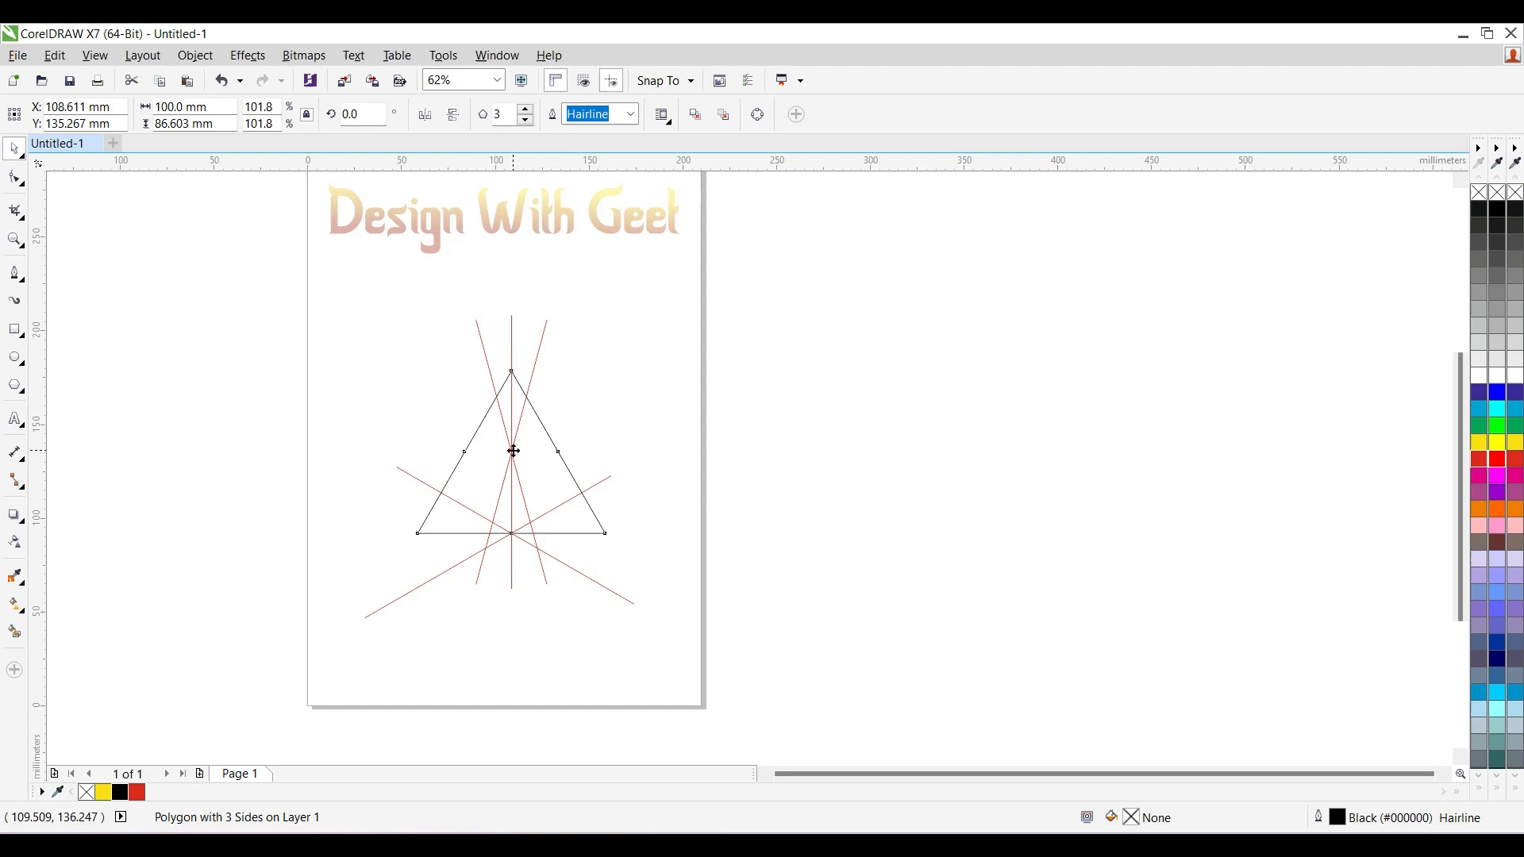
- Place a copy of the grouped red construction lines rotated 30 degrees counterclockwise about the triangle's apex
{"action": "left_click", "coordinate": [514, 451]}
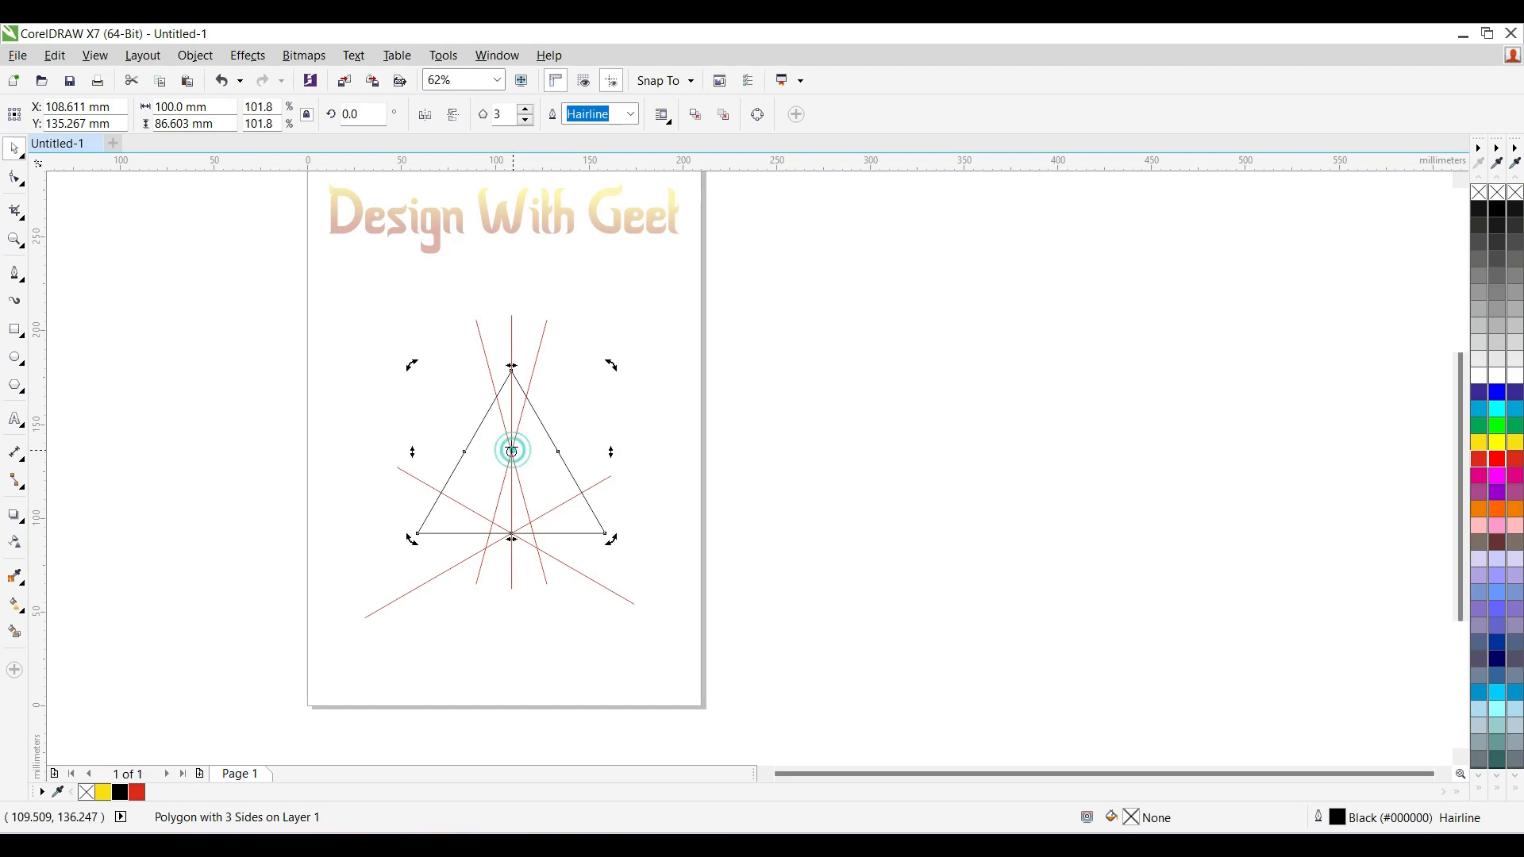
{"action": "left_click", "coordinate": [484, 350]}
{"action": "left_click", "coordinate": [484, 351]}
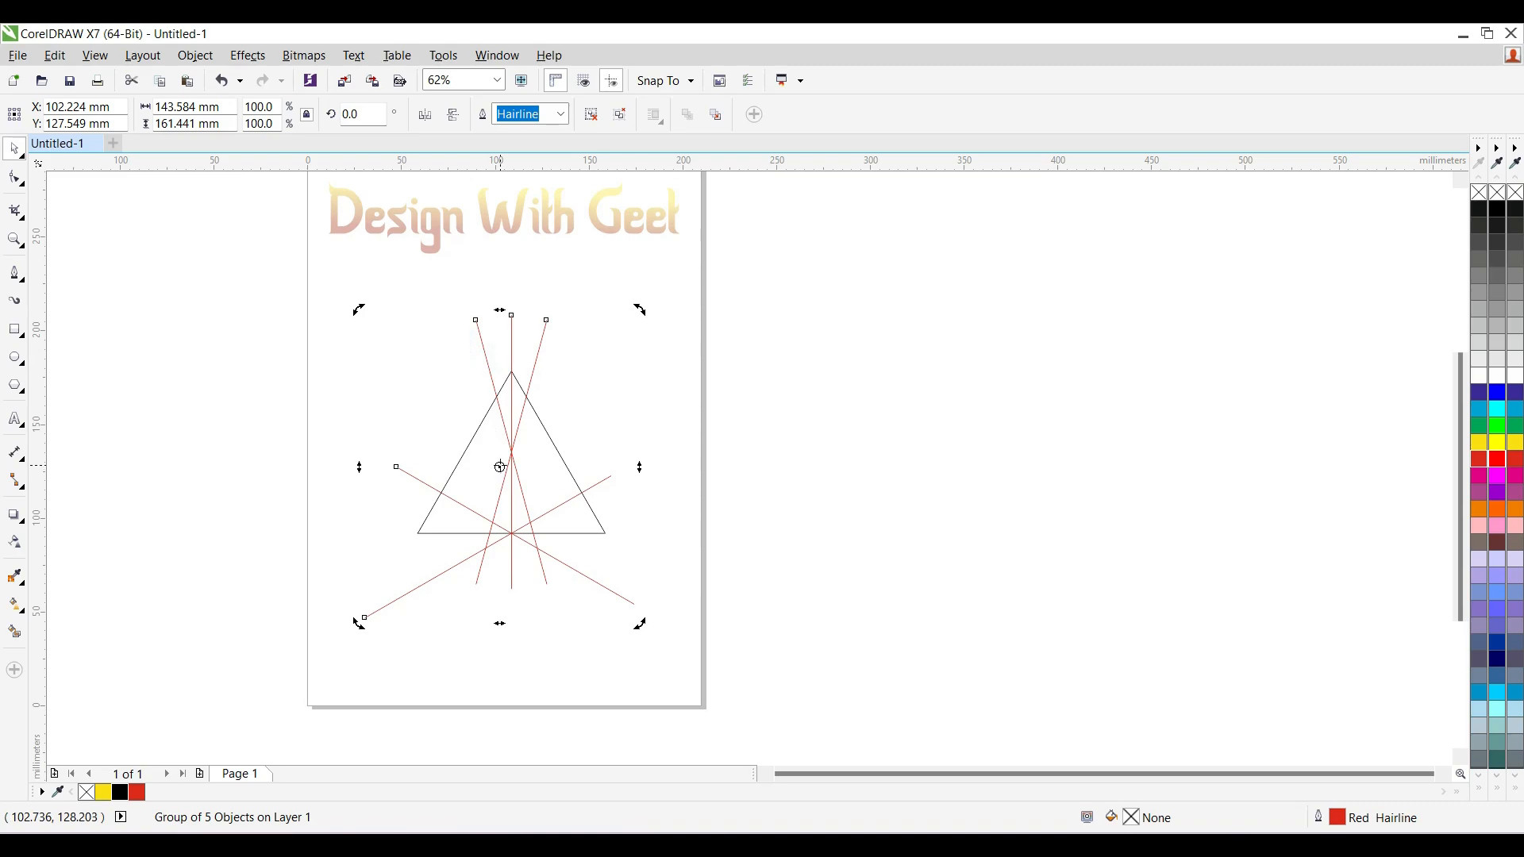
{"action": "left_click_drag", "start_coordinate": [500, 467], "coordinate": [510, 457]}
{"action": "left_click_drag", "start_coordinate": [517, 583], "coordinate": [602, 527]}
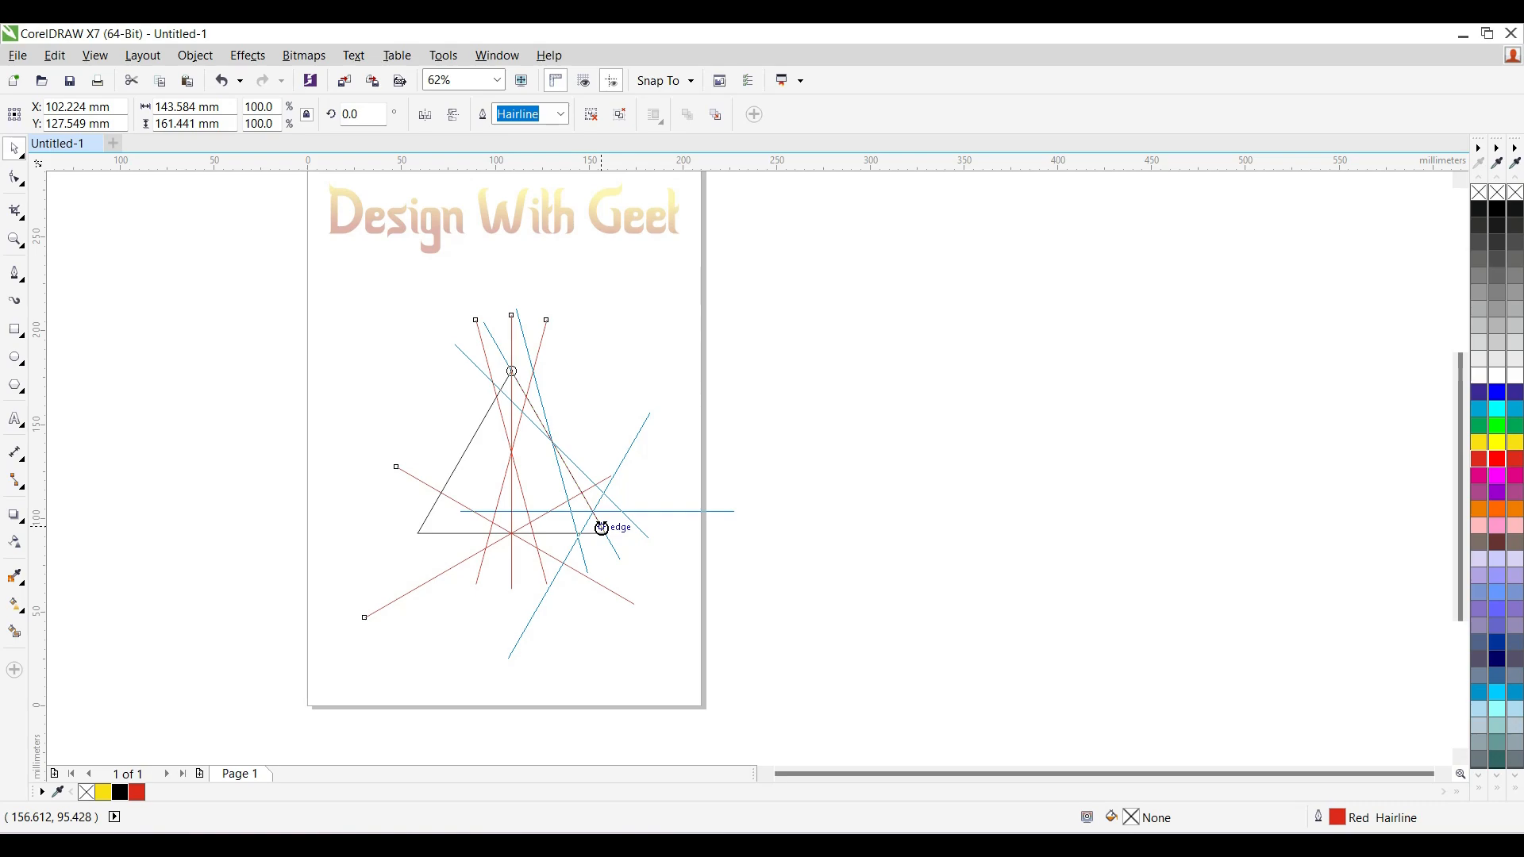
{"action": "left_click_drag", "start_coordinate": [601, 528], "coordinate": [602, 526]}
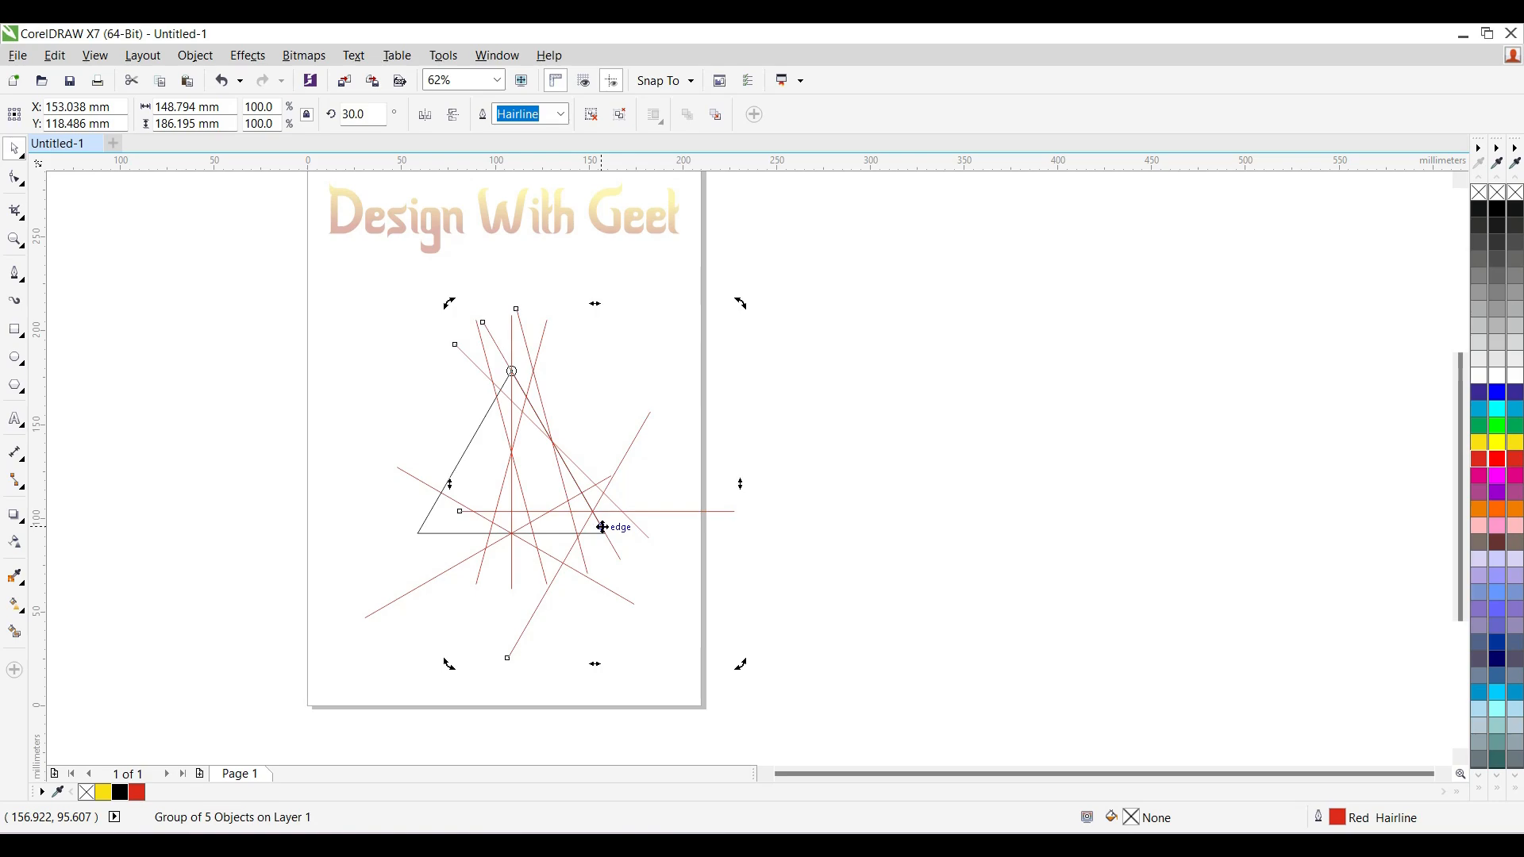
{"action": "left_click", "coordinate": [851, 408]}
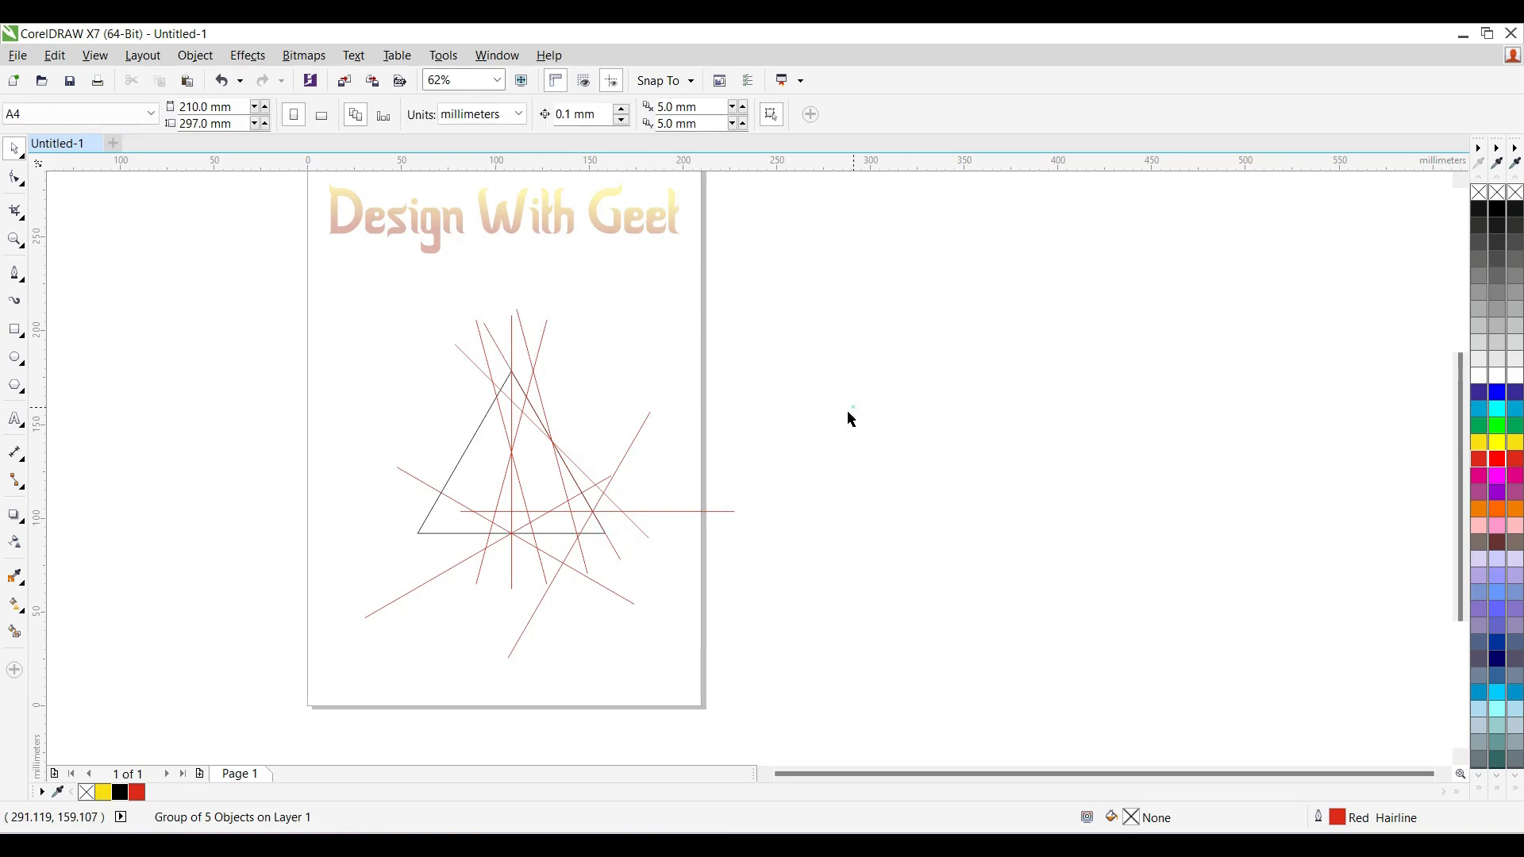
- Convert the black triangle to curves and delete its lower-left corner node and the midpoint node of its left side
{"action": "left_click", "coordinate": [491, 450]}
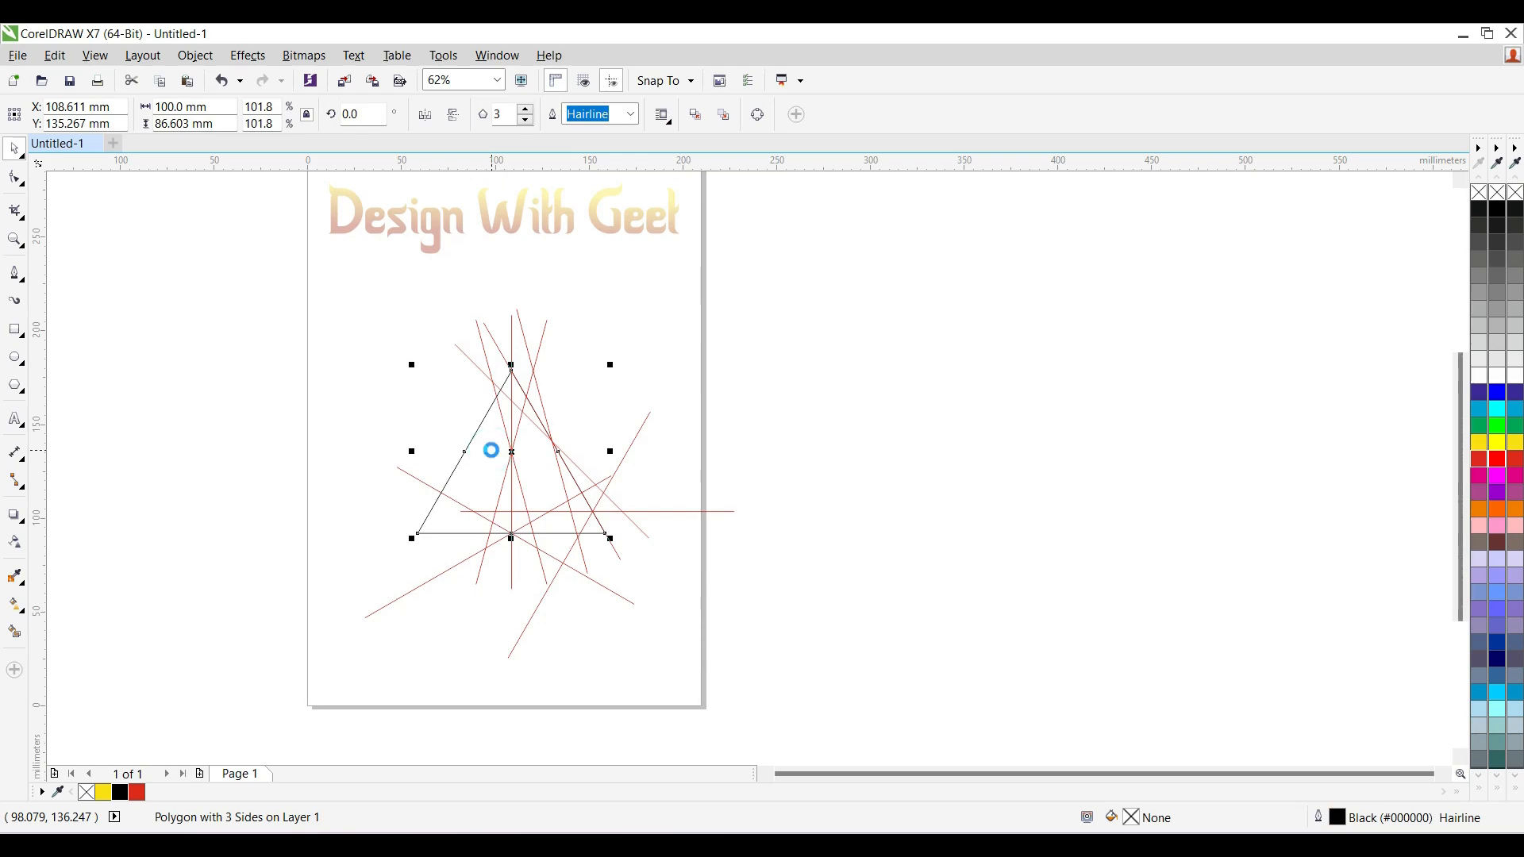
{"action": "key", "text": "ctrl+q"}
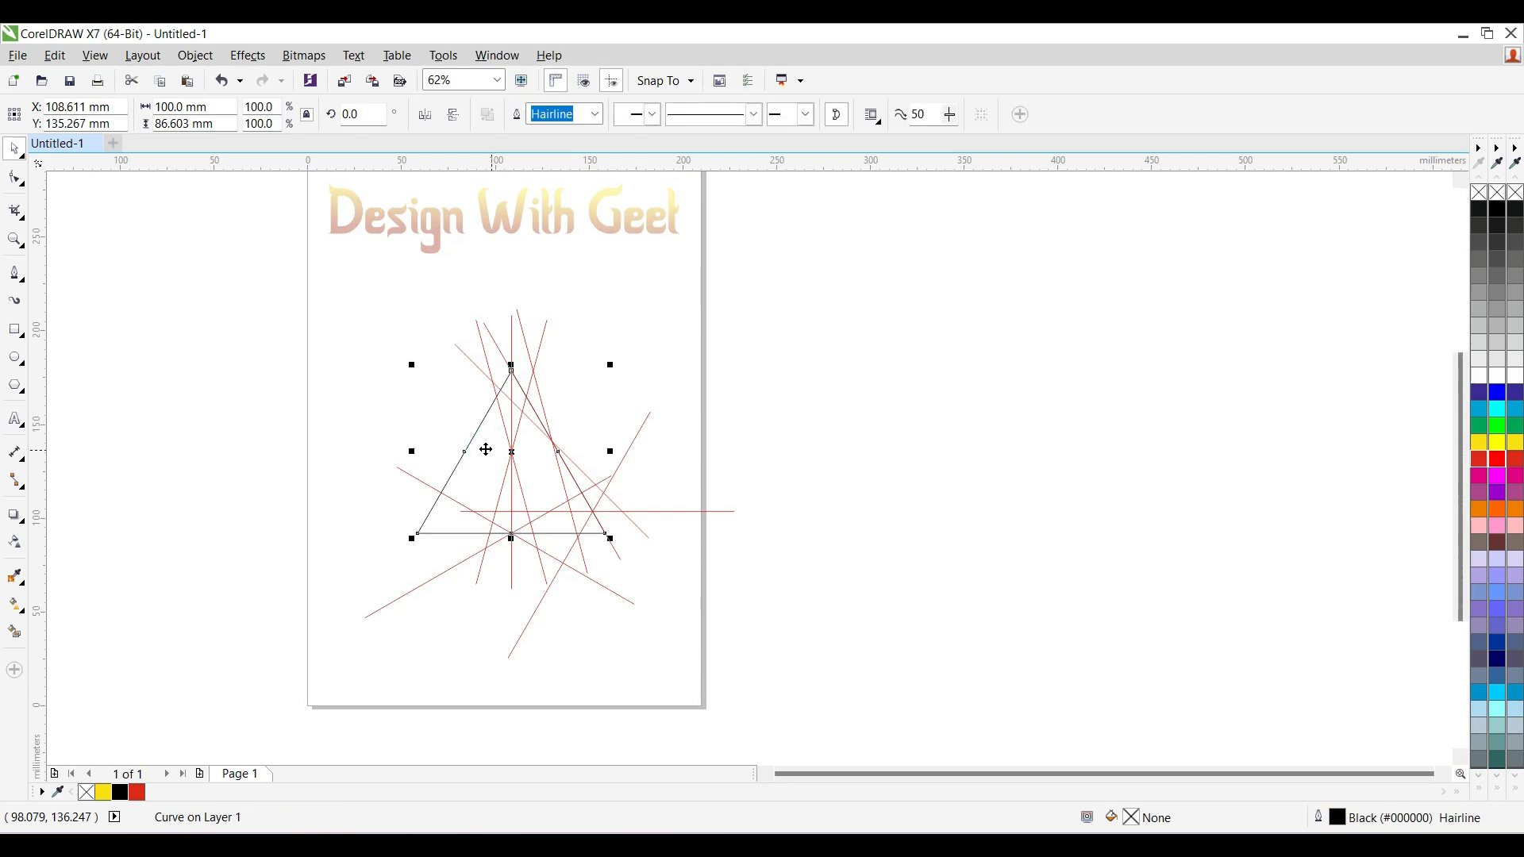
{"action": "left_click", "coordinate": [15, 176]}
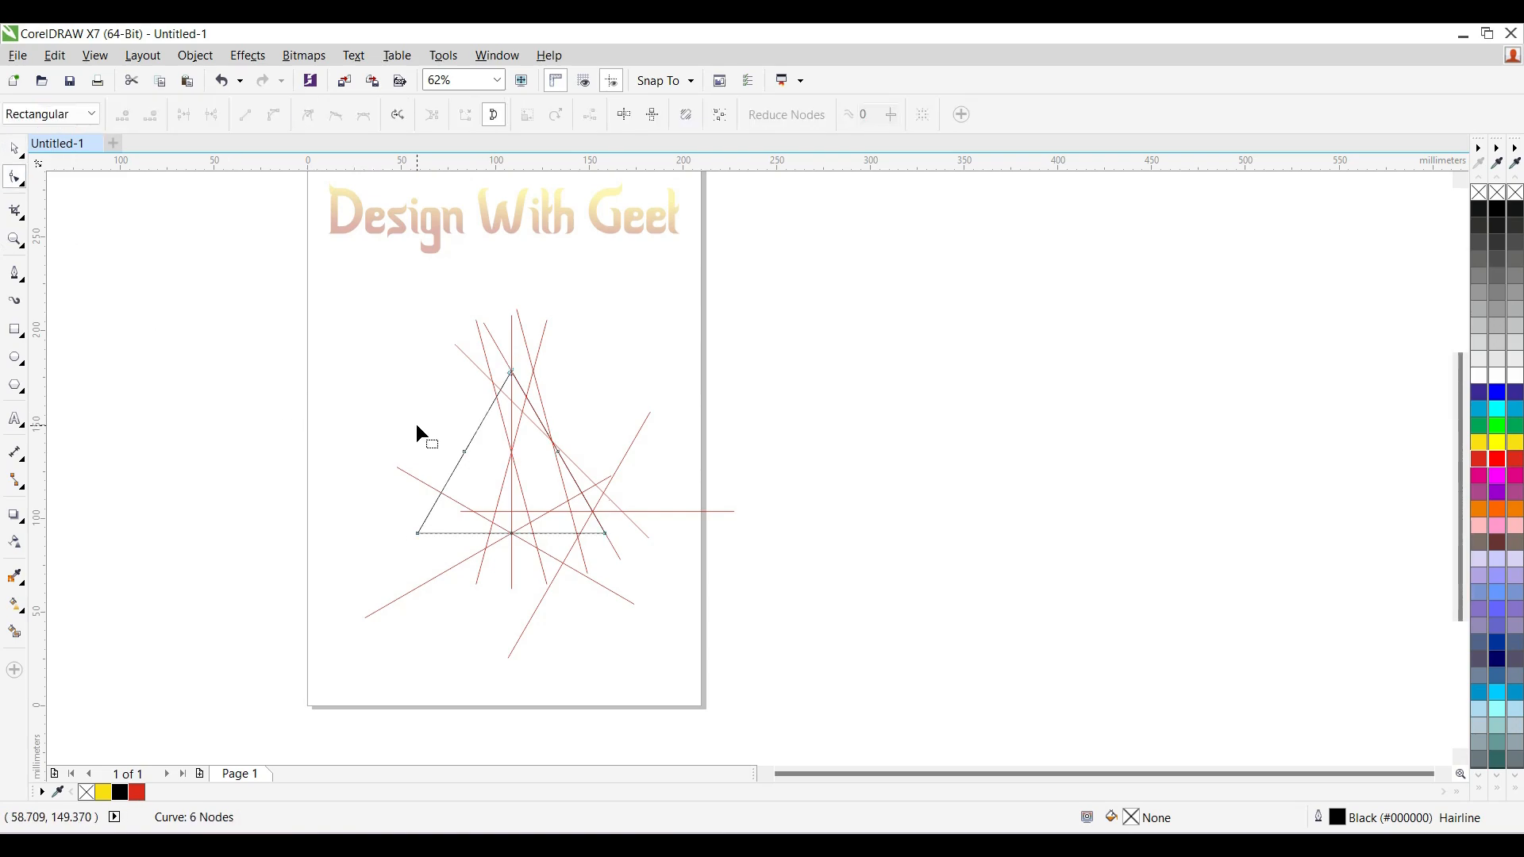
{"action": "left_click_drag", "start_coordinate": [417, 426], "coordinate": [486, 575]}
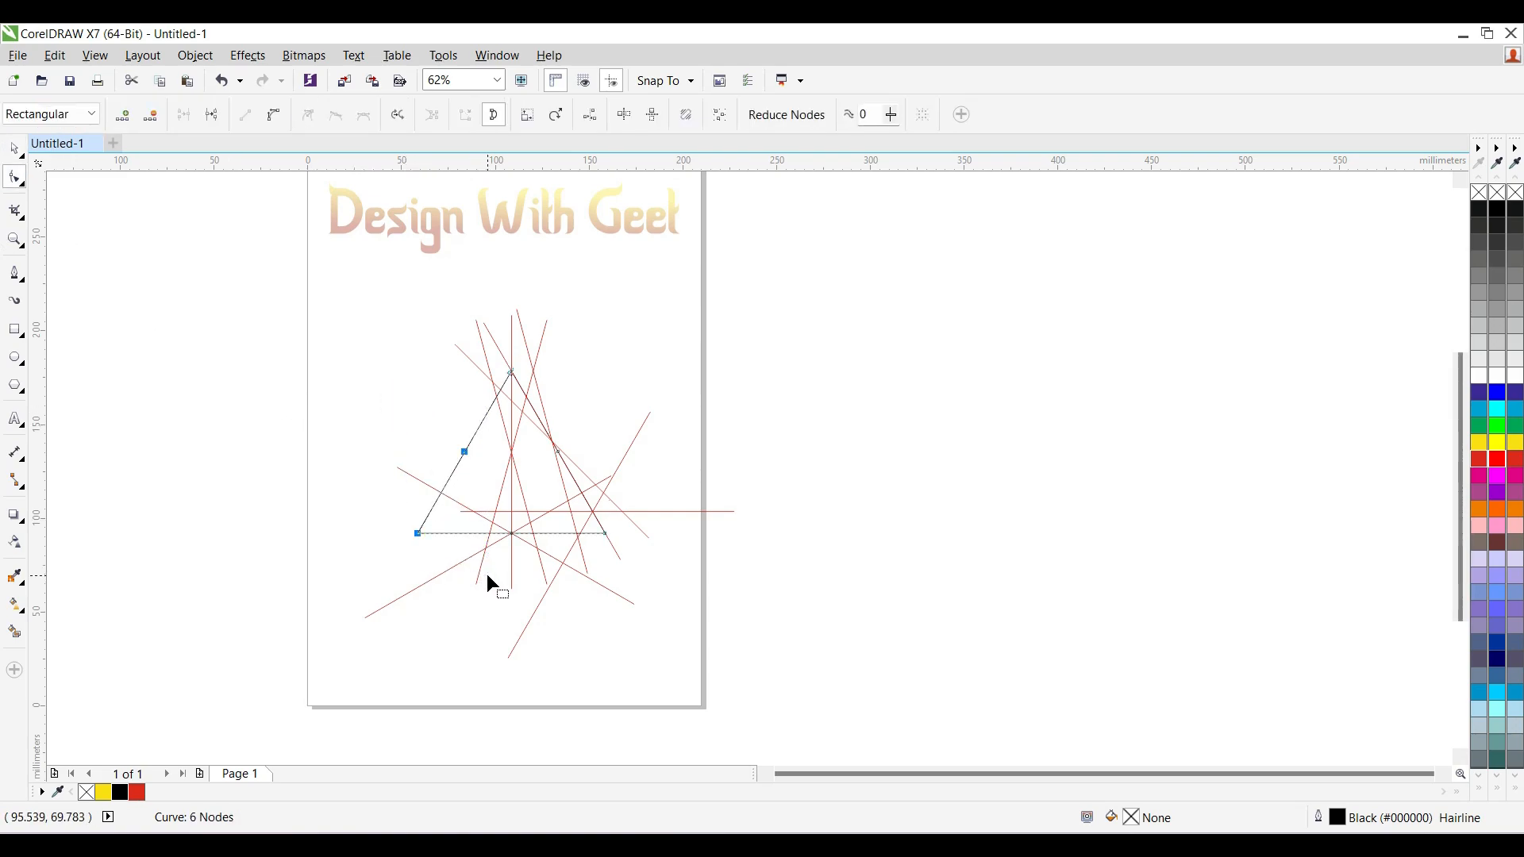
{"action": "key", "text": "Delete"}
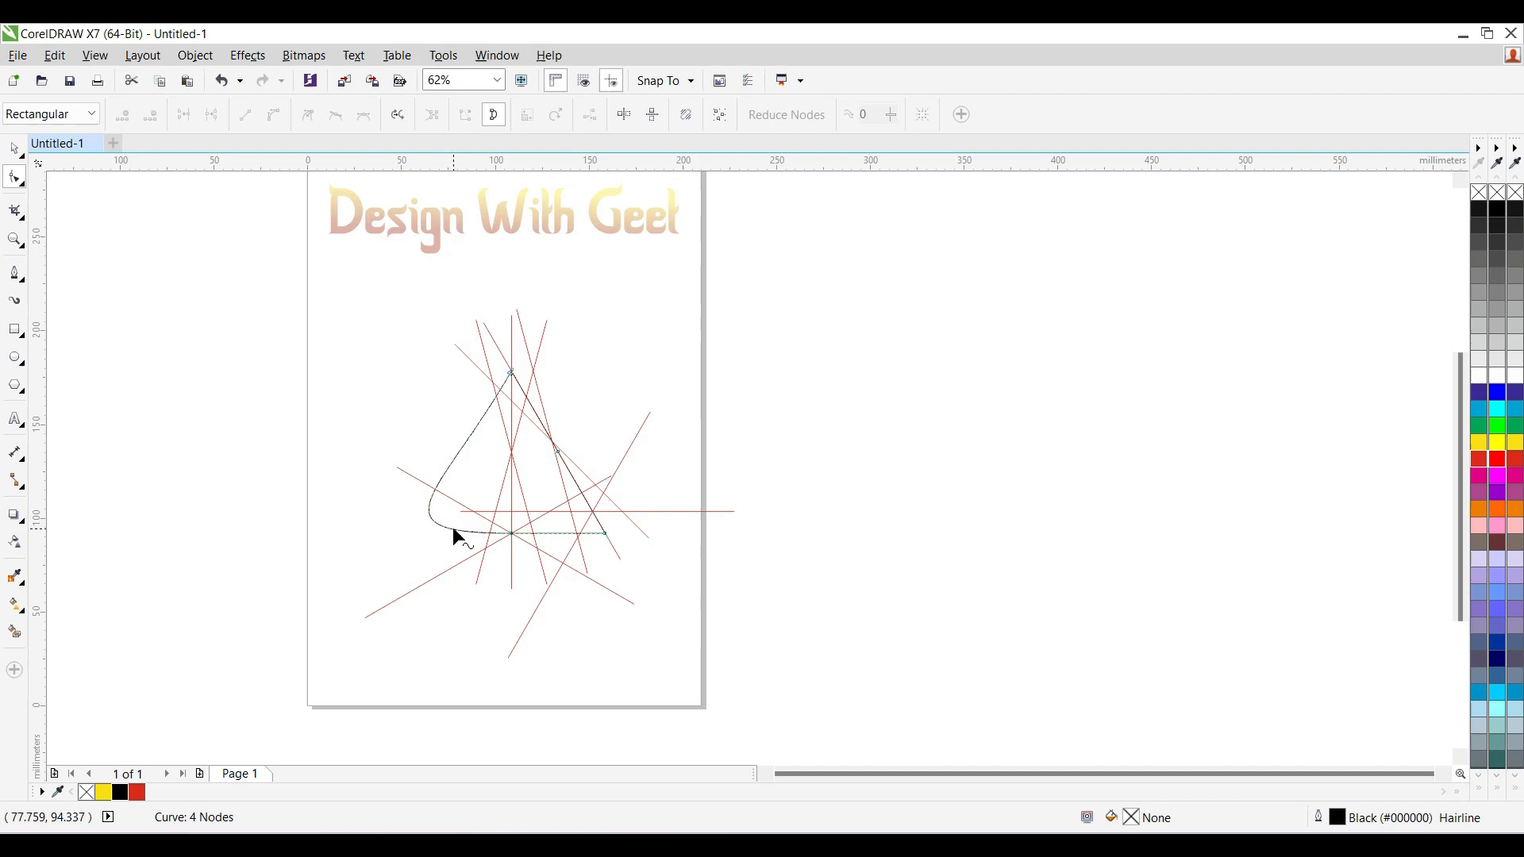
- Convert the triangle's curved left segment to a straight line, leaving only the right half of the triangle
{"action": "left_click", "coordinate": [452, 527]}
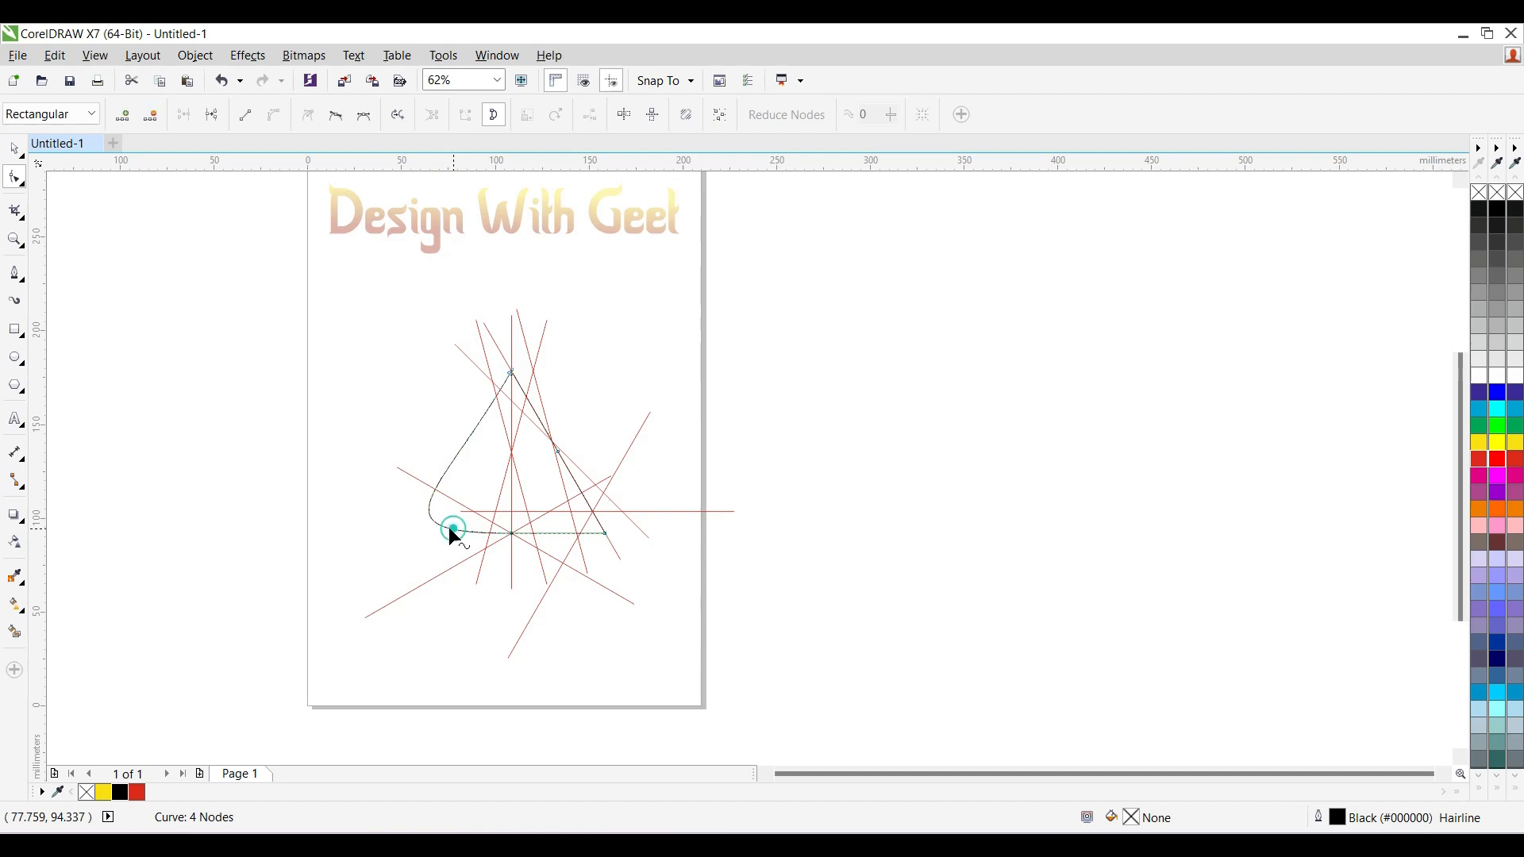
{"action": "left_click", "coordinate": [248, 120]}
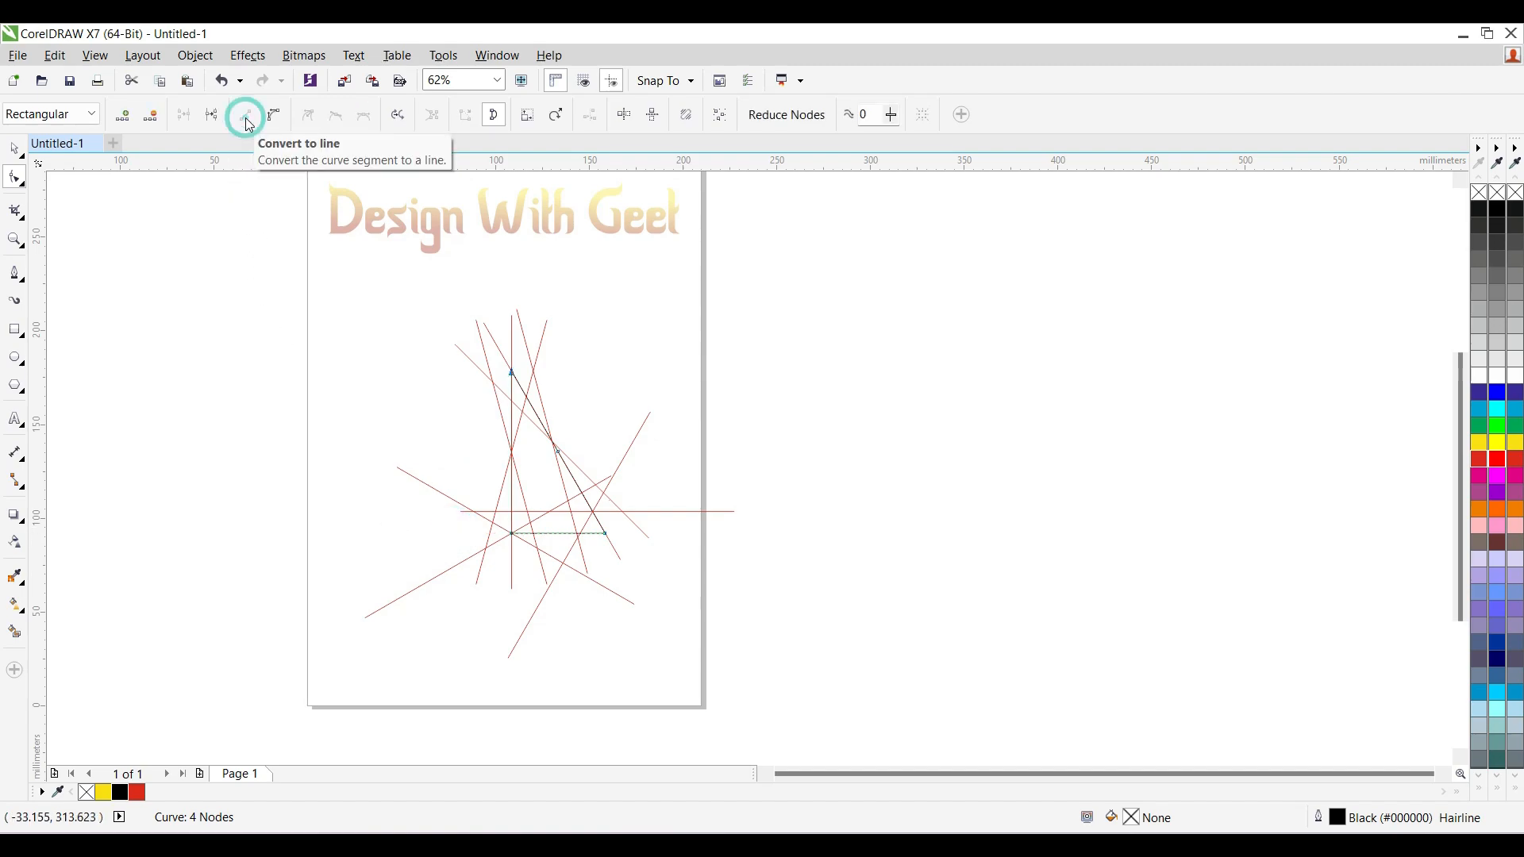
{"action": "left_click", "coordinate": [15, 150]}
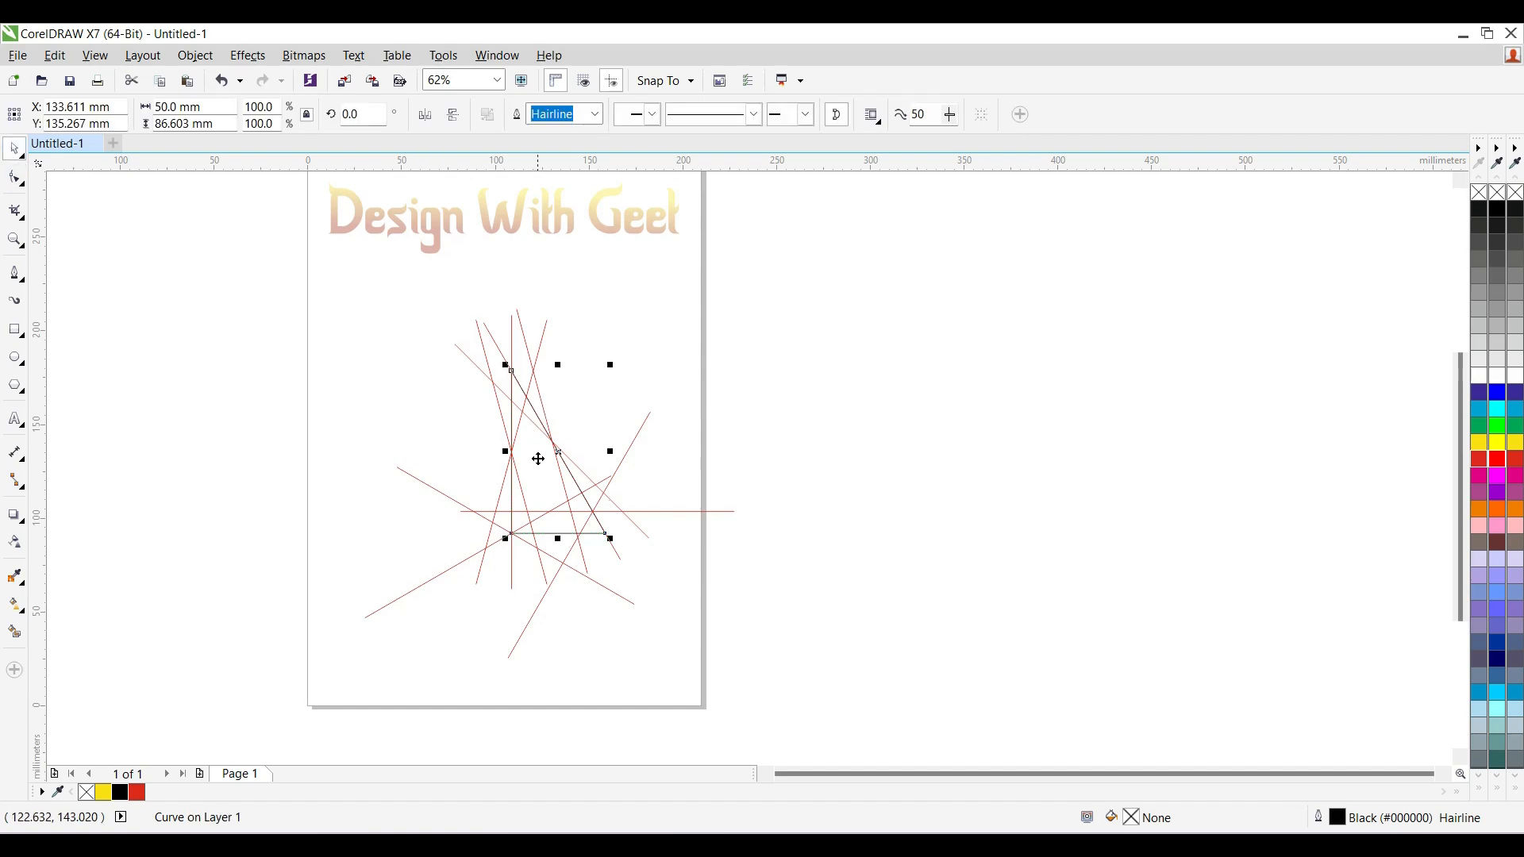
- Set the Pen tool's outline width to 0.75 mm with nothing selected
{"action": "scroll", "coordinate": [534, 452], "scroll_direction": "up", "scroll_amount": 1}
{"action": "scroll", "coordinate": [583, 308], "scroll_direction": "up", "scroll_amount": 1}
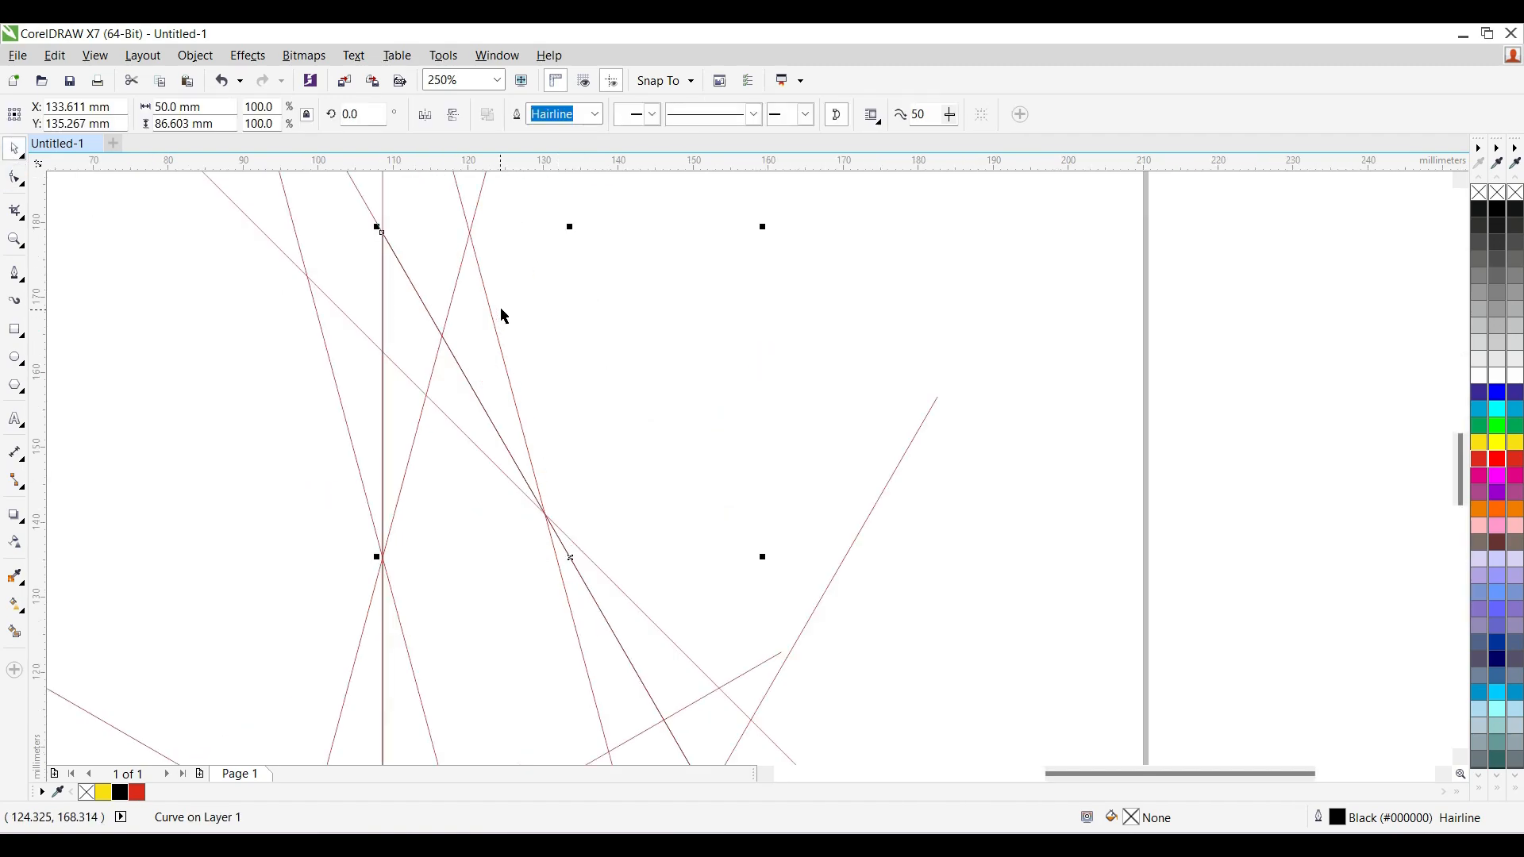
{"action": "scroll", "coordinate": [502, 309], "scroll_direction": "down", "scroll_amount": 1}
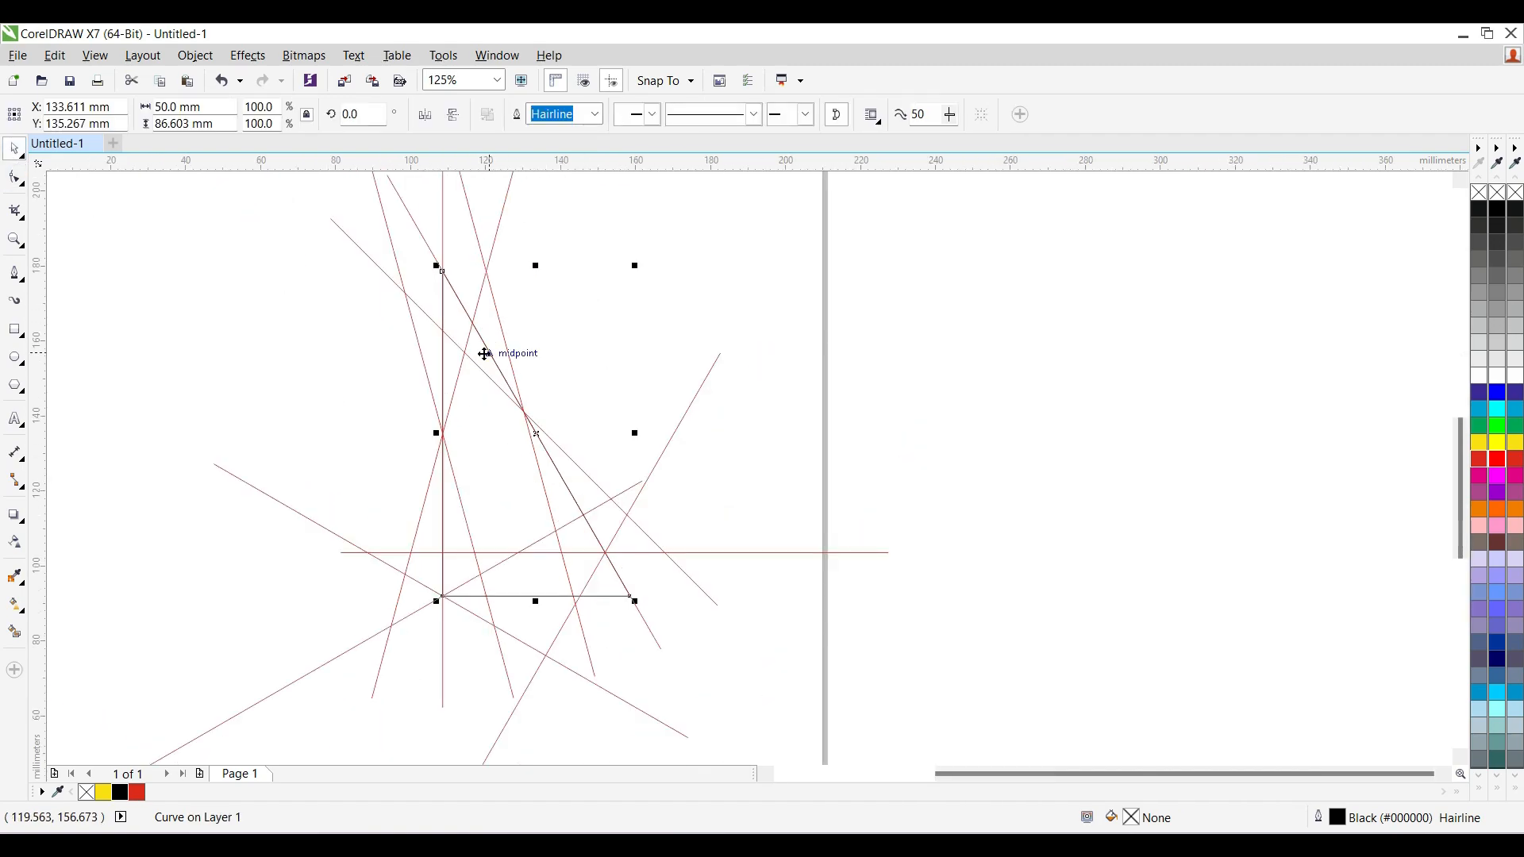
{"action": "left_click", "coordinate": [14, 273]}
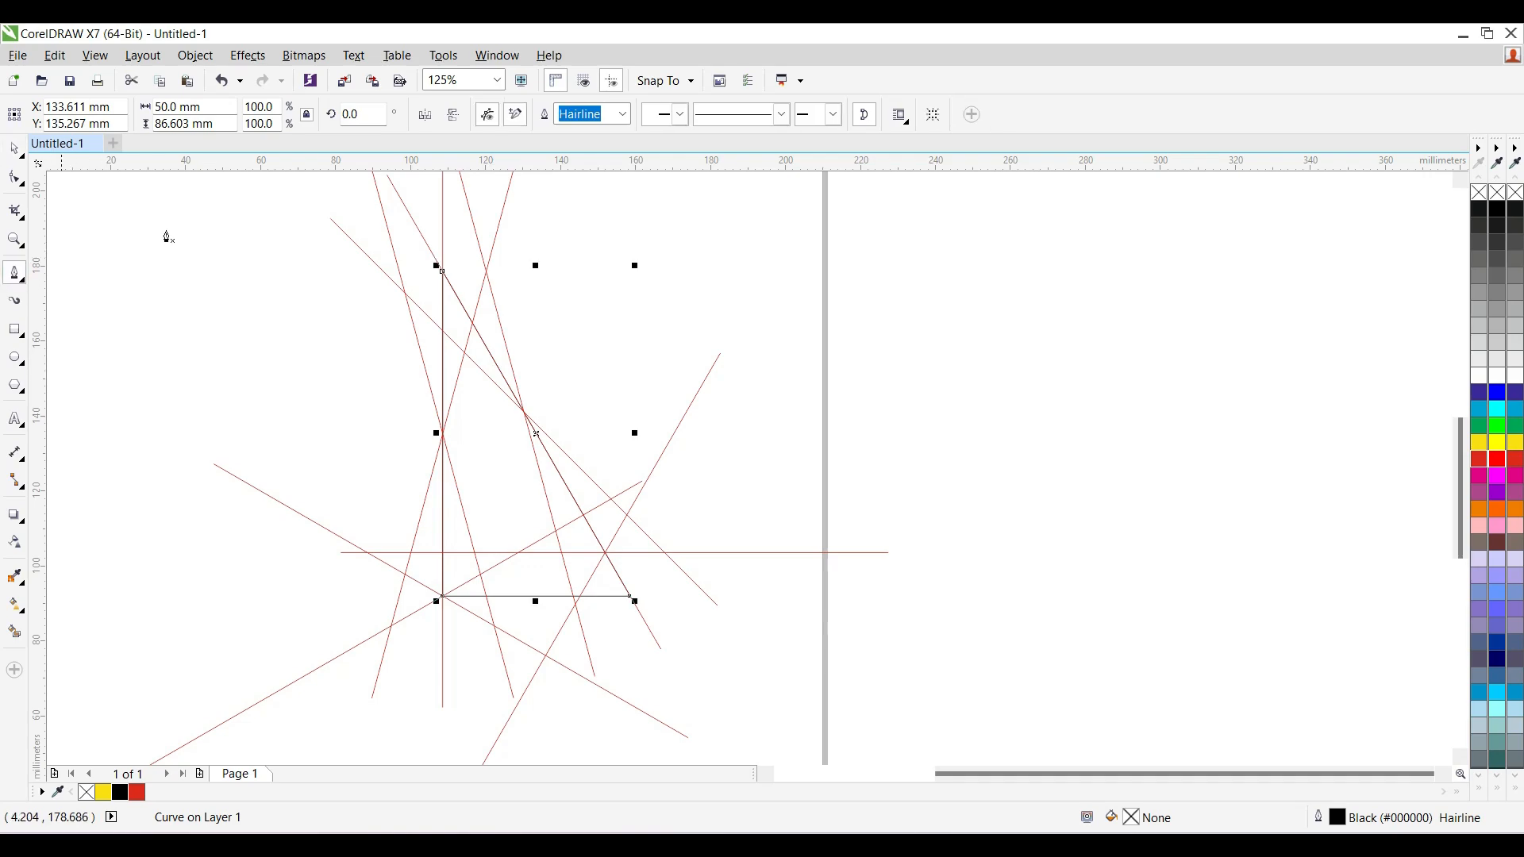
{"action": "left_click", "coordinate": [16, 150]}
{"action": "left_click", "coordinate": [90, 246]}
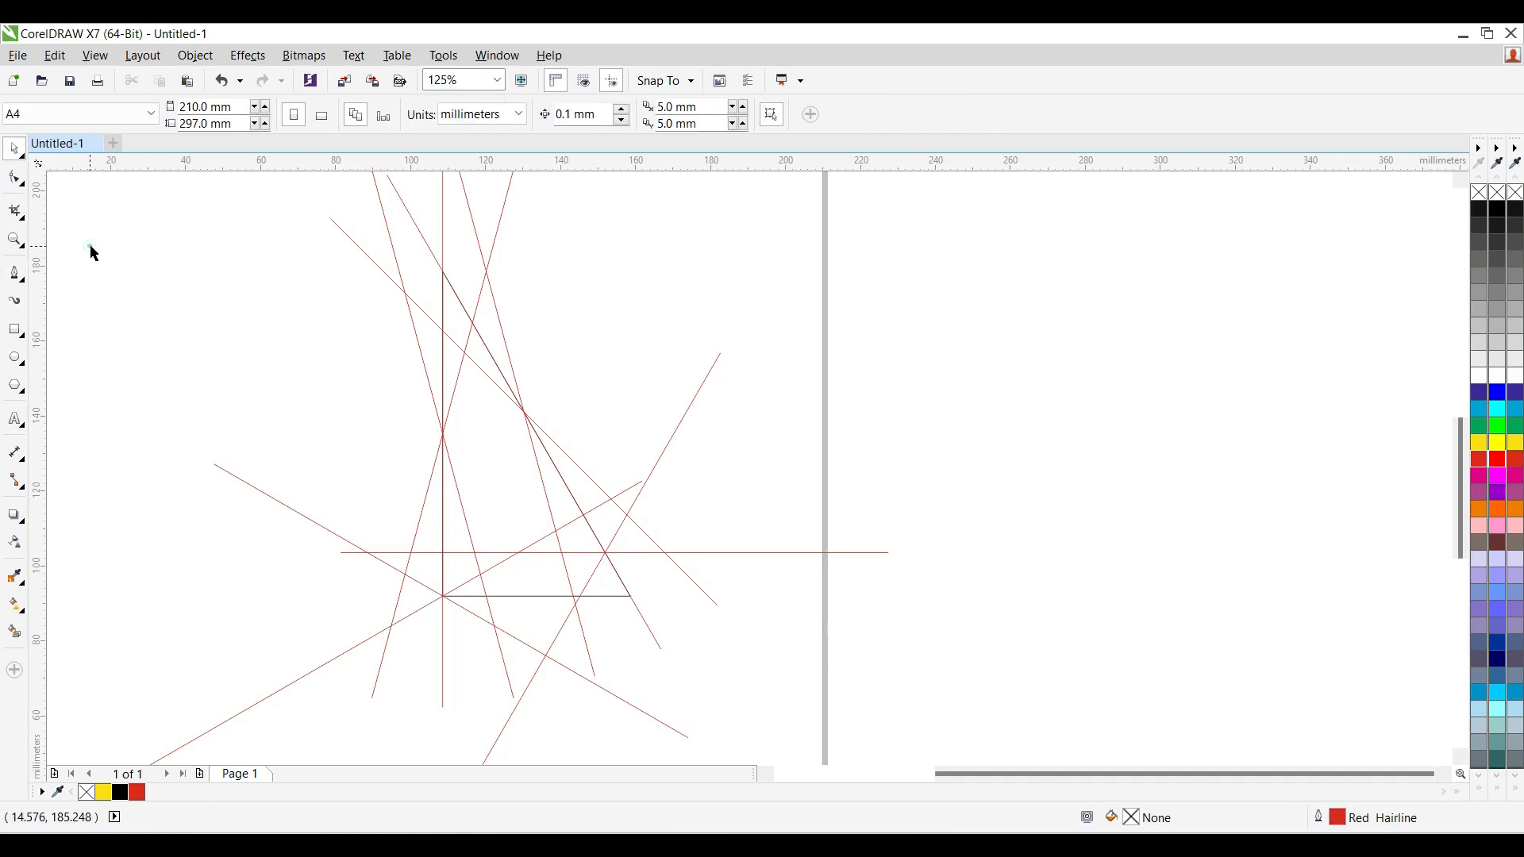
{"action": "left_click", "coordinate": [15, 273]}
{"action": "left_click", "coordinate": [625, 115]}
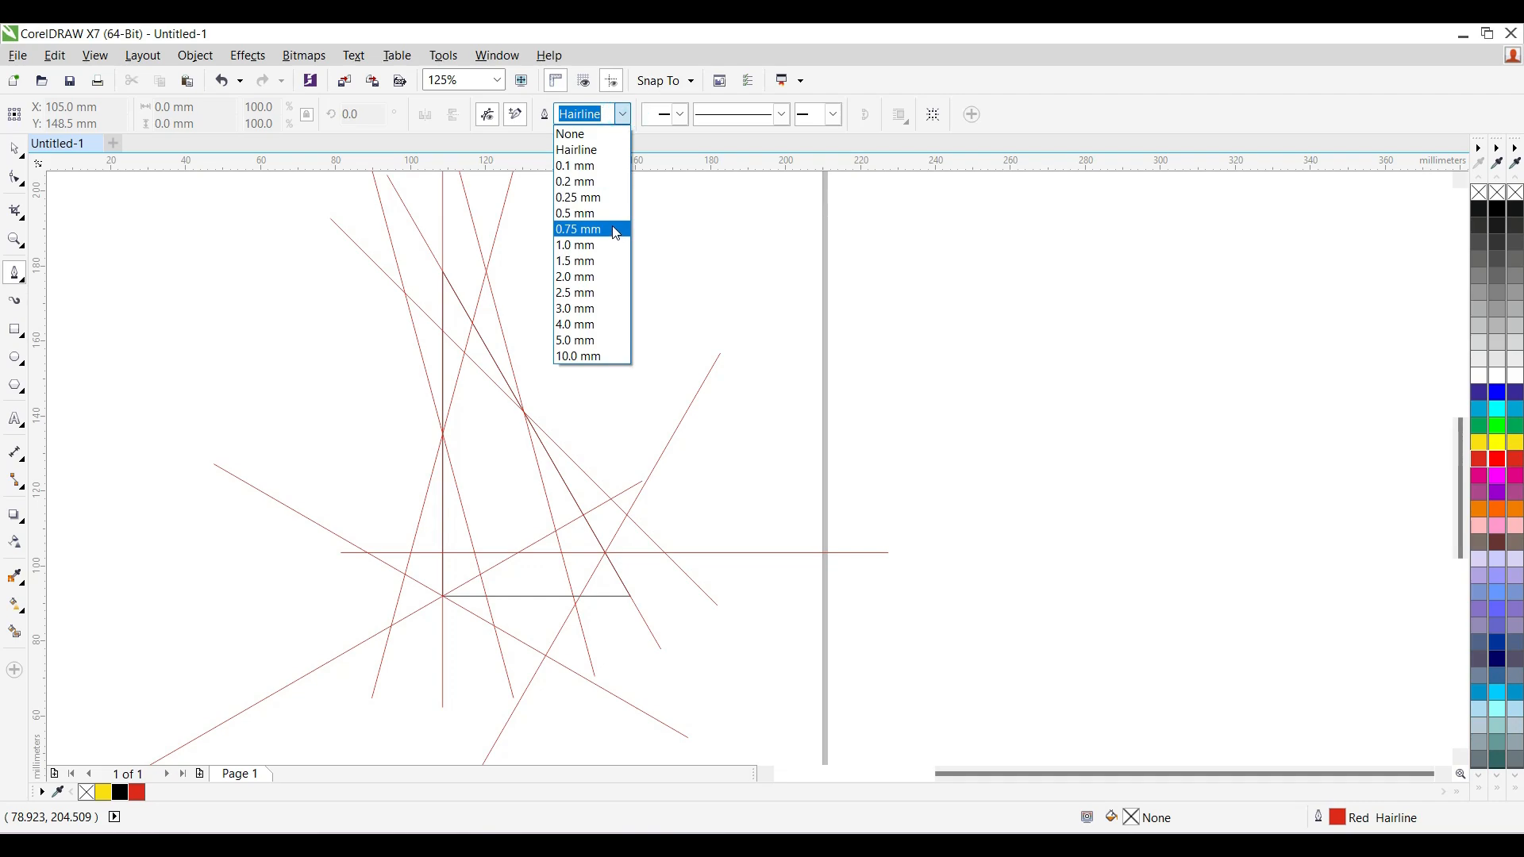
{"action": "left_click", "coordinate": [616, 232]}
- Draw a three-segment red polyline about 30 by 71 mm along the guides, from the half triangle's upper vertical side via the hypotenuse to its right-angle corner
{"action": "scroll", "coordinate": [503, 316], "scroll_direction": "up", "scroll_amount": 2}
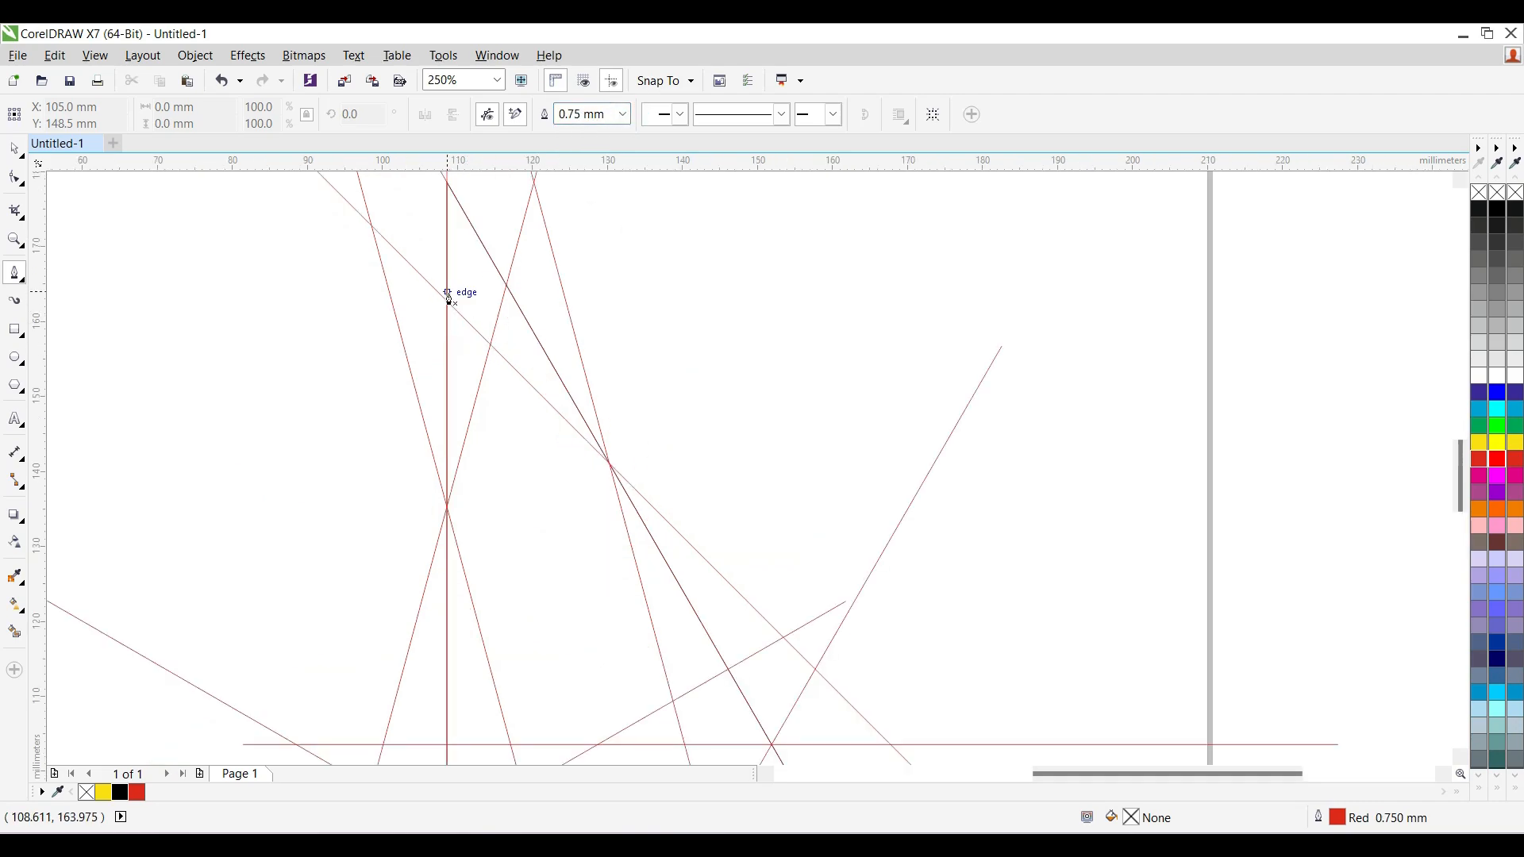
{"action": "left_click", "coordinate": [448, 301]}
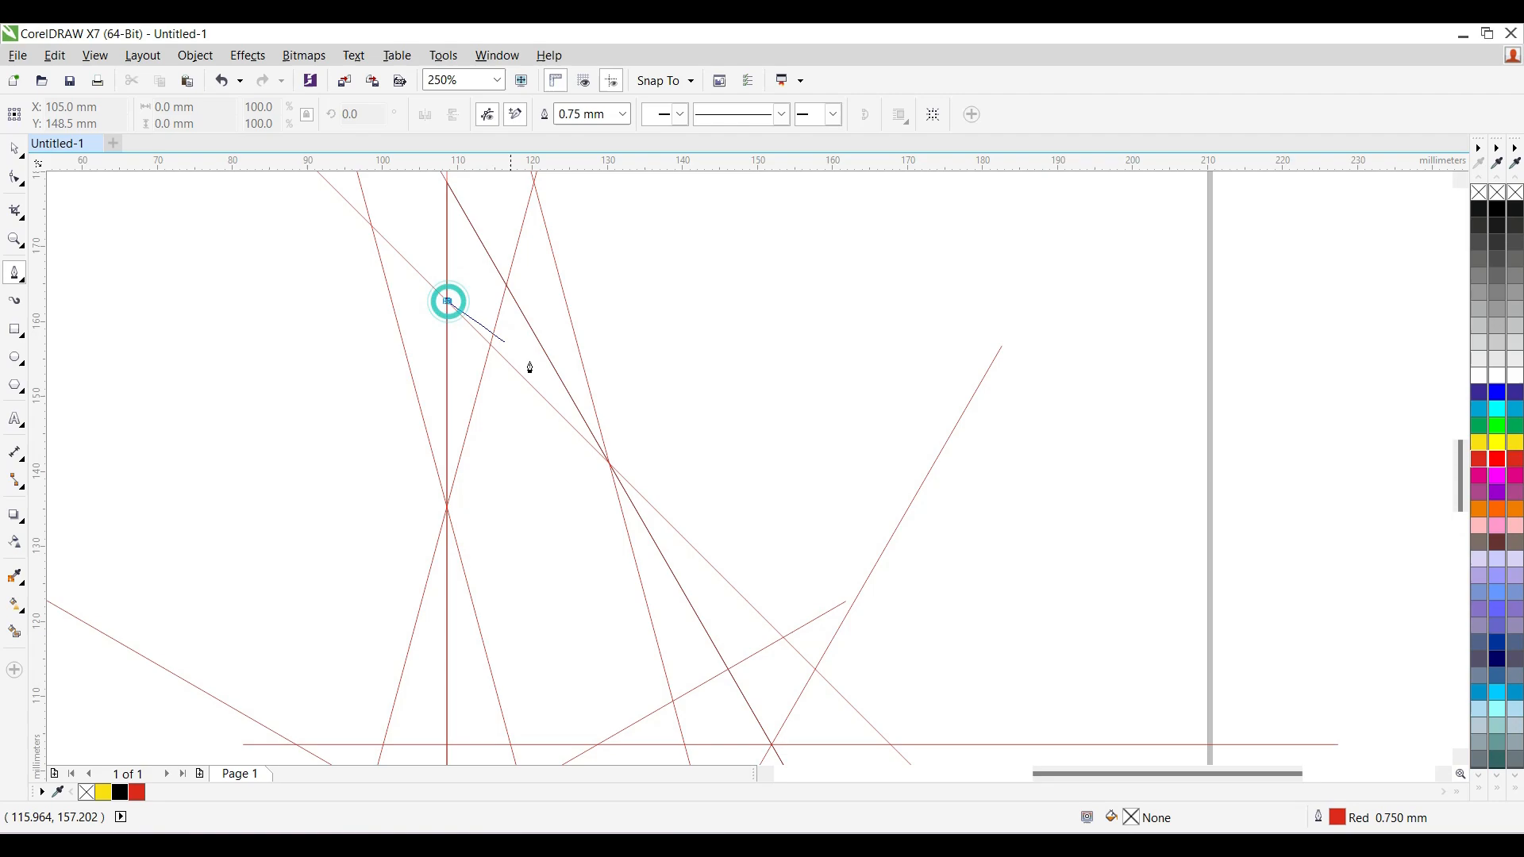
{"action": "left_click", "coordinate": [608, 464]}
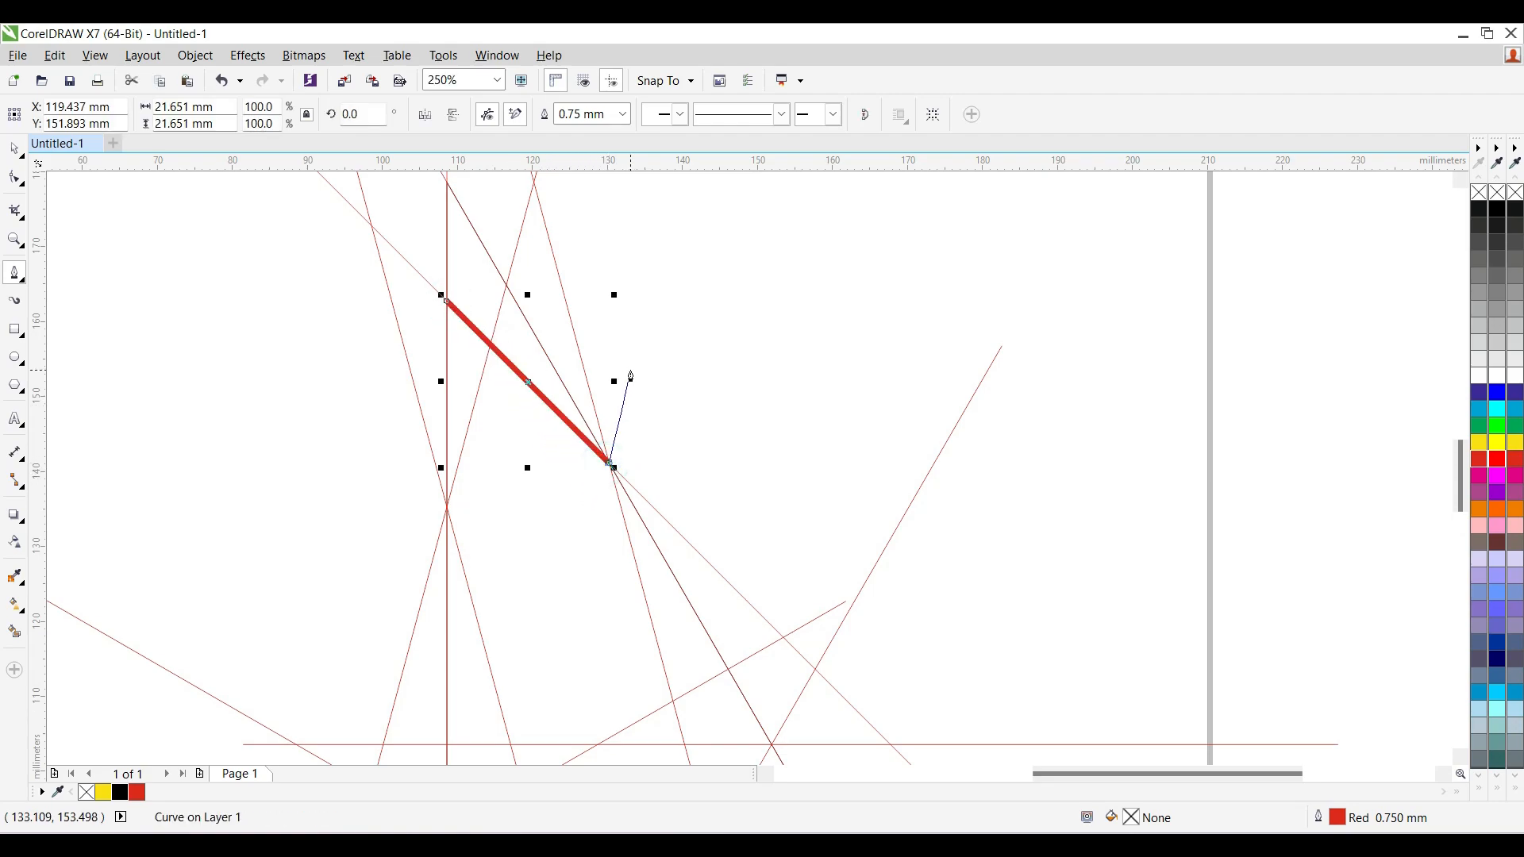
{"action": "scroll", "coordinate": [635, 378], "scroll_direction": "down", "scroll_amount": 2}
{"action": "scroll", "coordinate": [667, 557], "scroll_direction": "up", "scroll_amount": 2}
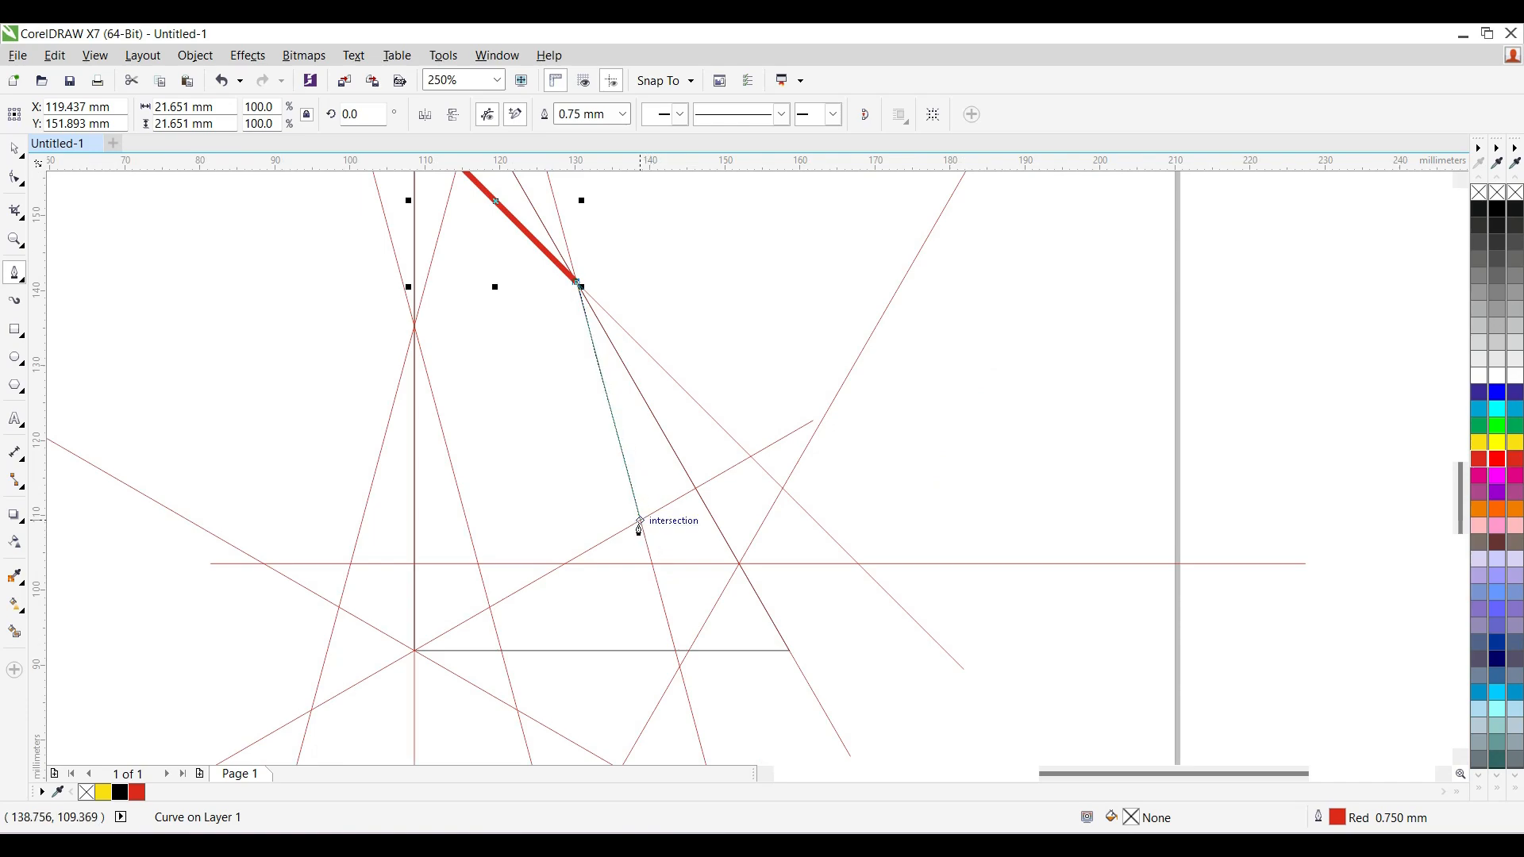
{"action": "left_click", "coordinate": [640, 523]}
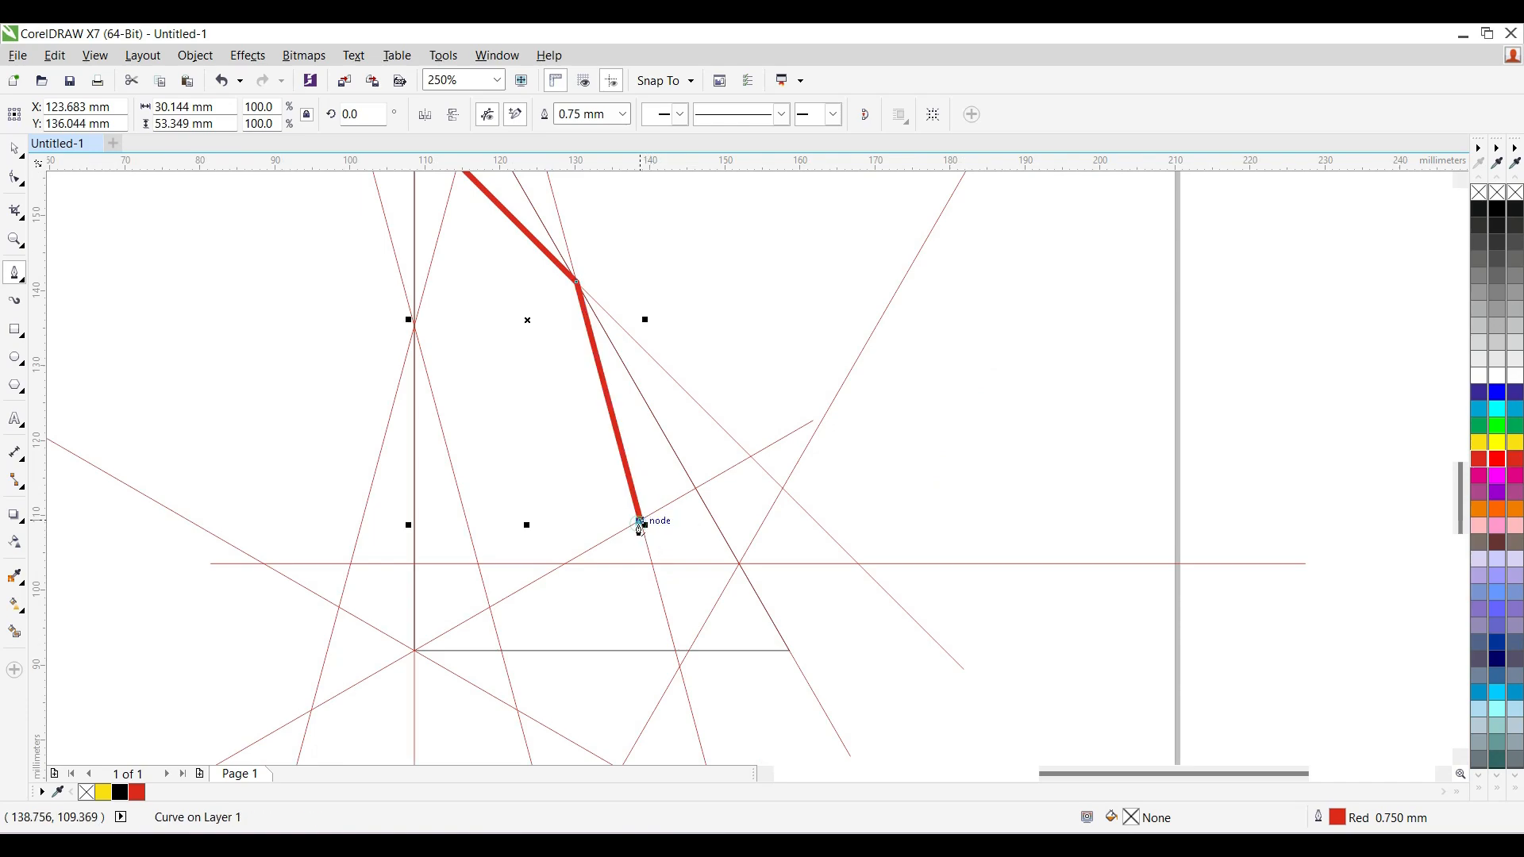
{"action": "left_click", "coordinate": [414, 651]}
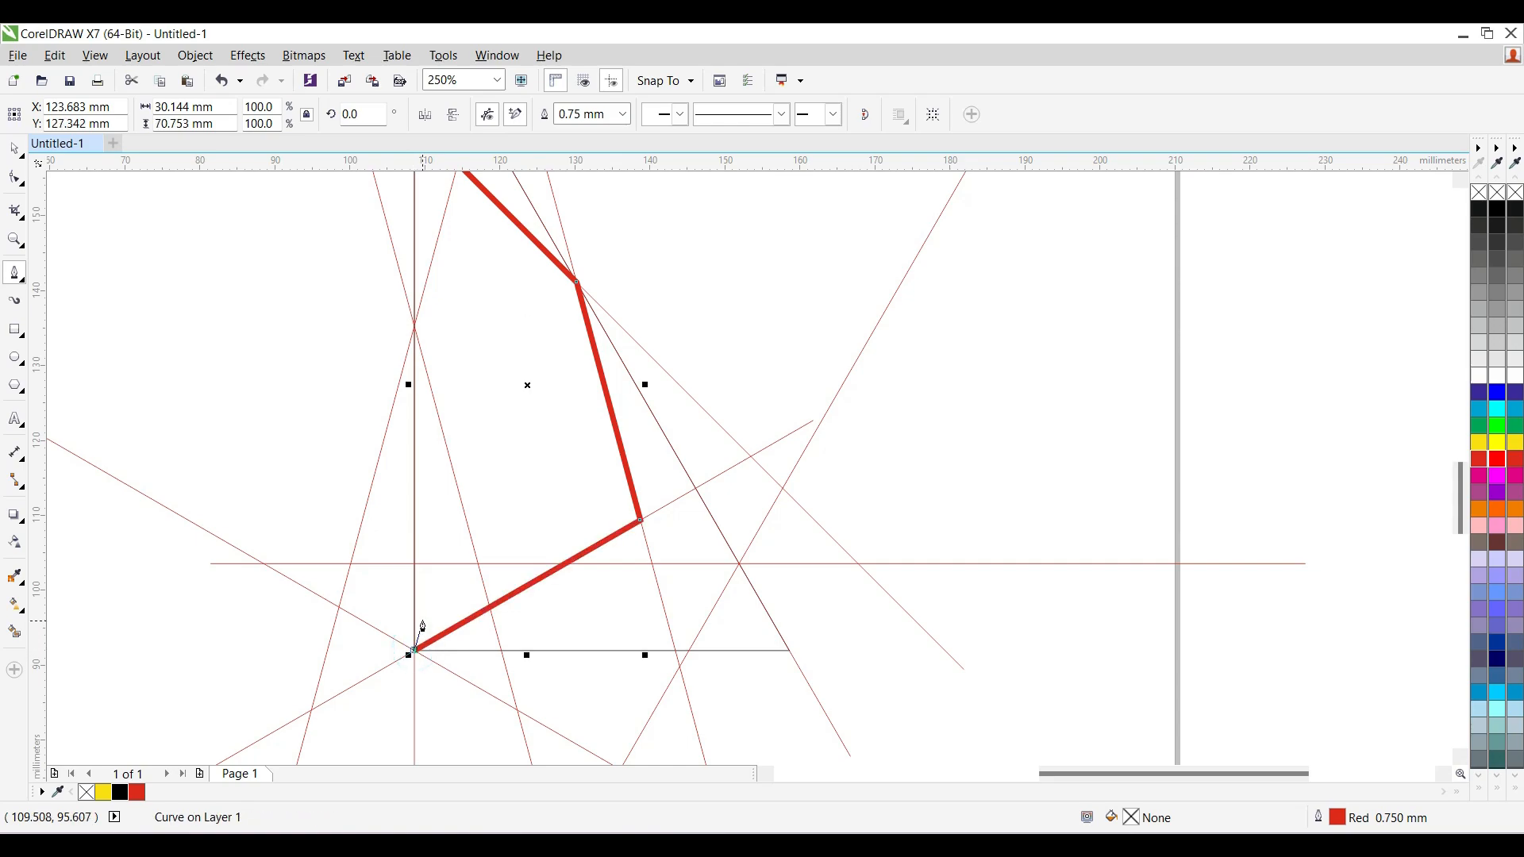
{"action": "key", "text": "space"}
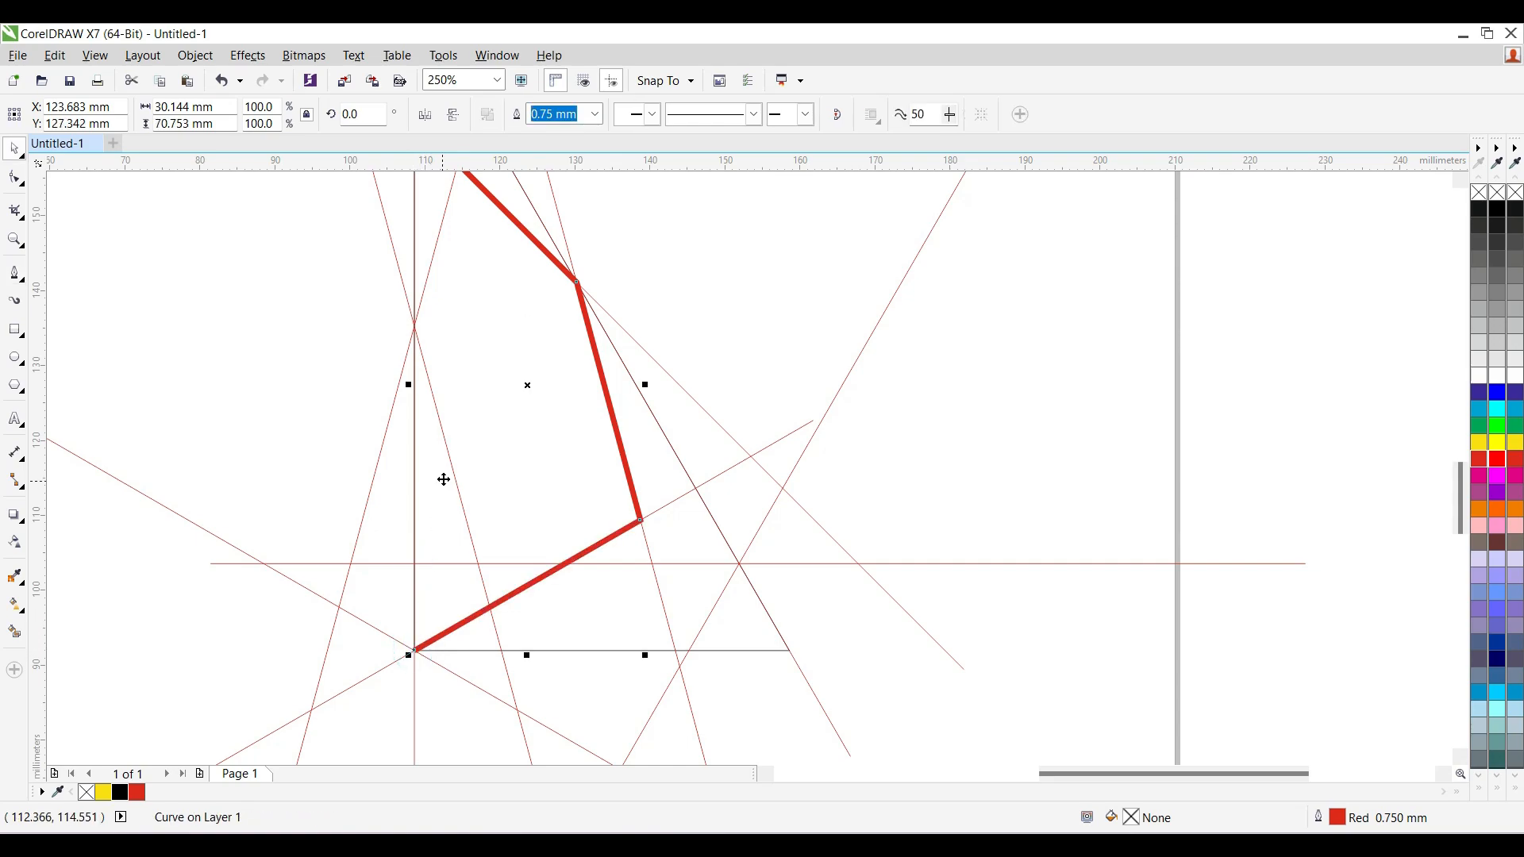
- Draw a four-segment red polyline about 43 by 73 mm from the upper hypotenuse via the vertical side and horizontal guide back to the hypotenuse, ending on the base
{"action": "scroll", "coordinate": [442, 476], "scroll_direction": "down", "scroll_amount": 2}
{"action": "scroll", "coordinate": [469, 310], "scroll_direction": "up", "scroll_amount": 2}
{"action": "key", "text": "space"}
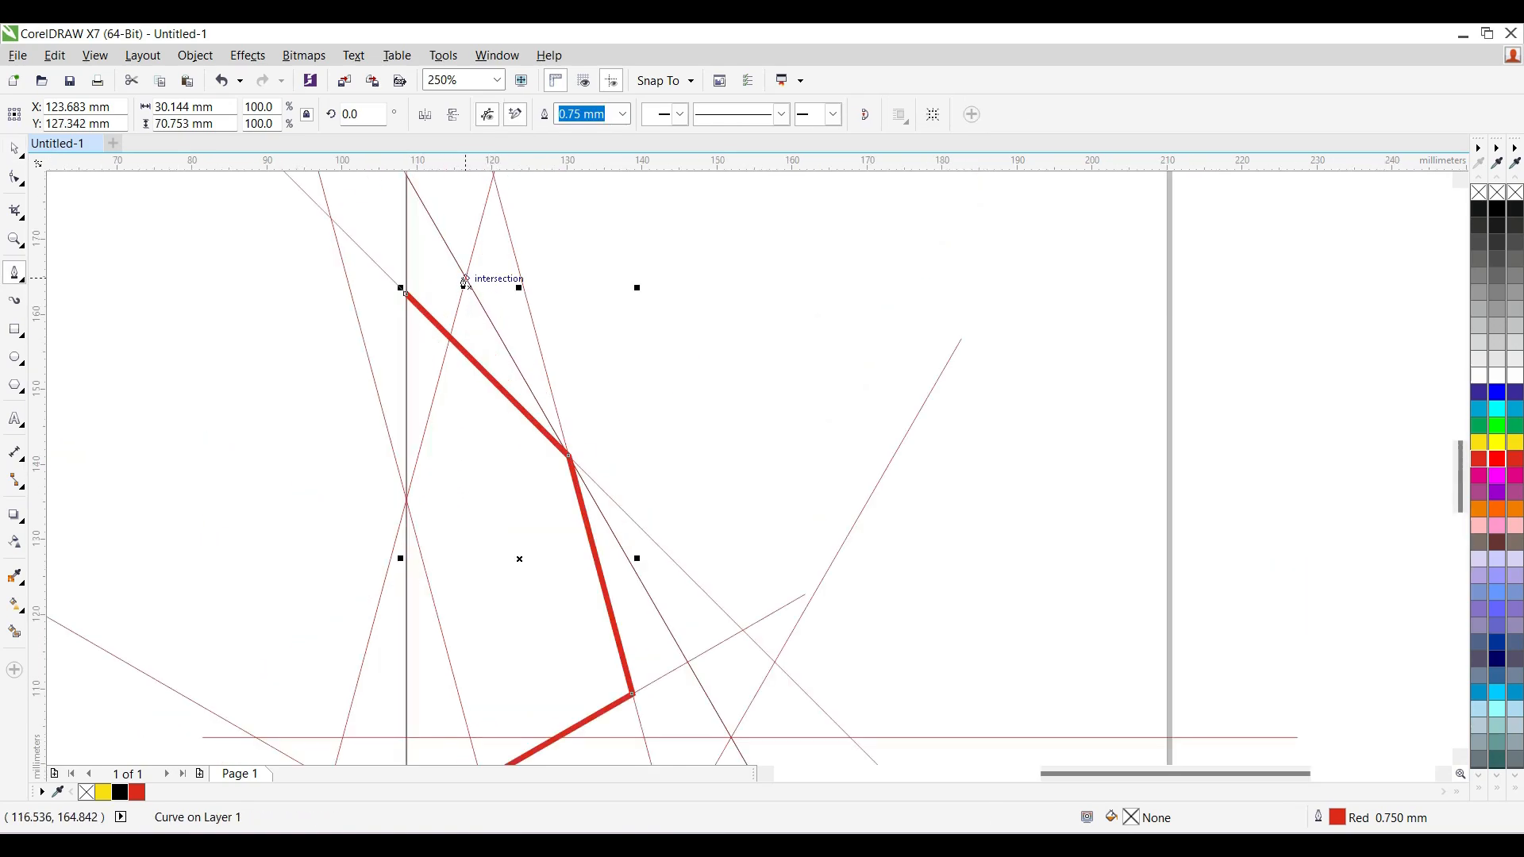
{"action": "left_click", "coordinate": [466, 280]}
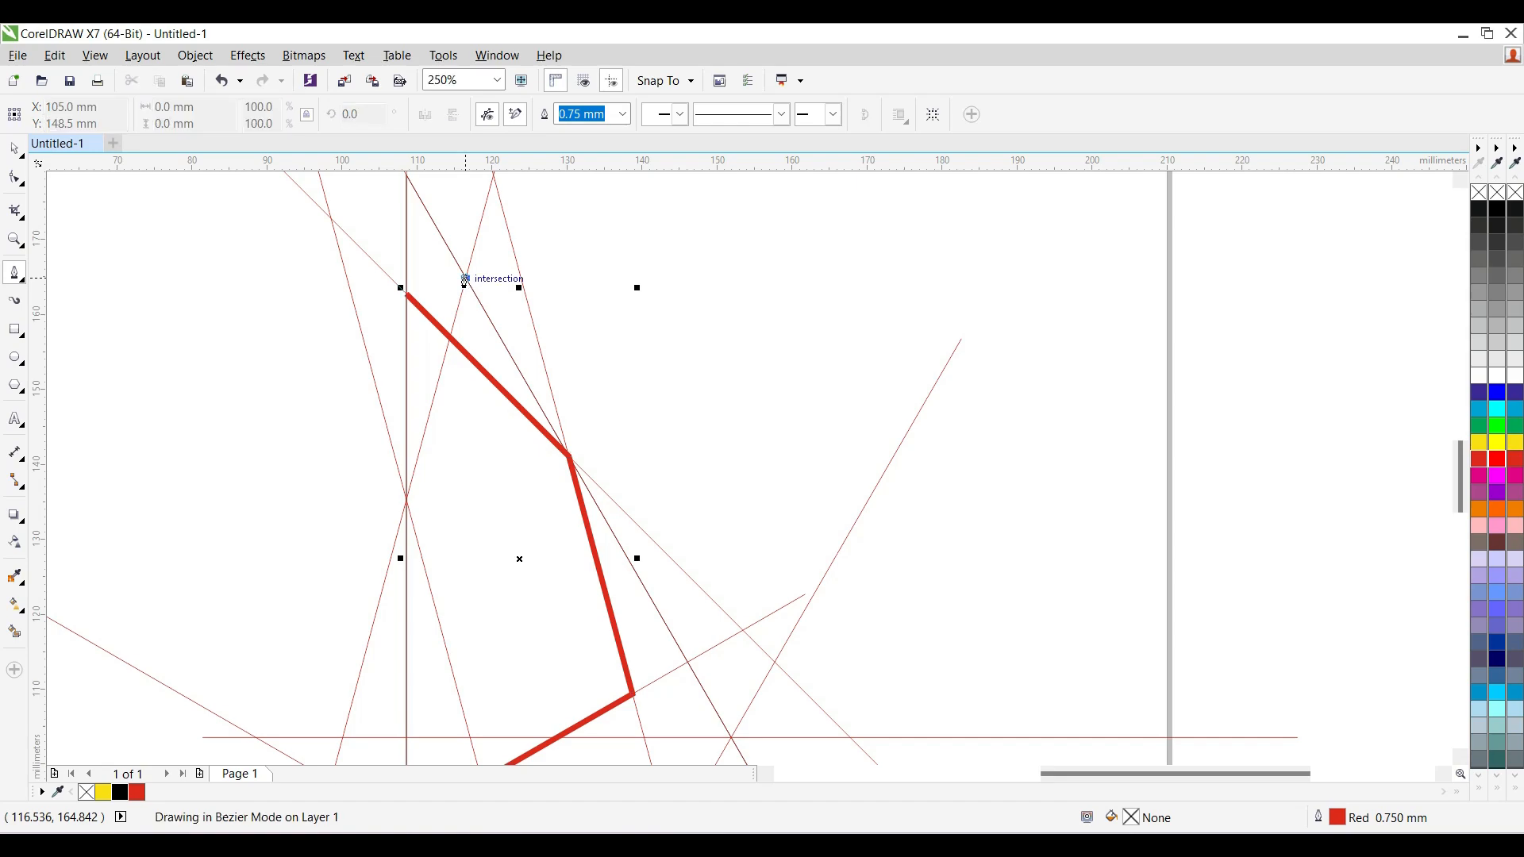
{"action": "left_click", "coordinate": [407, 502]}
{"action": "scroll", "coordinate": [407, 501], "scroll_direction": "down", "scroll_amount": 2}
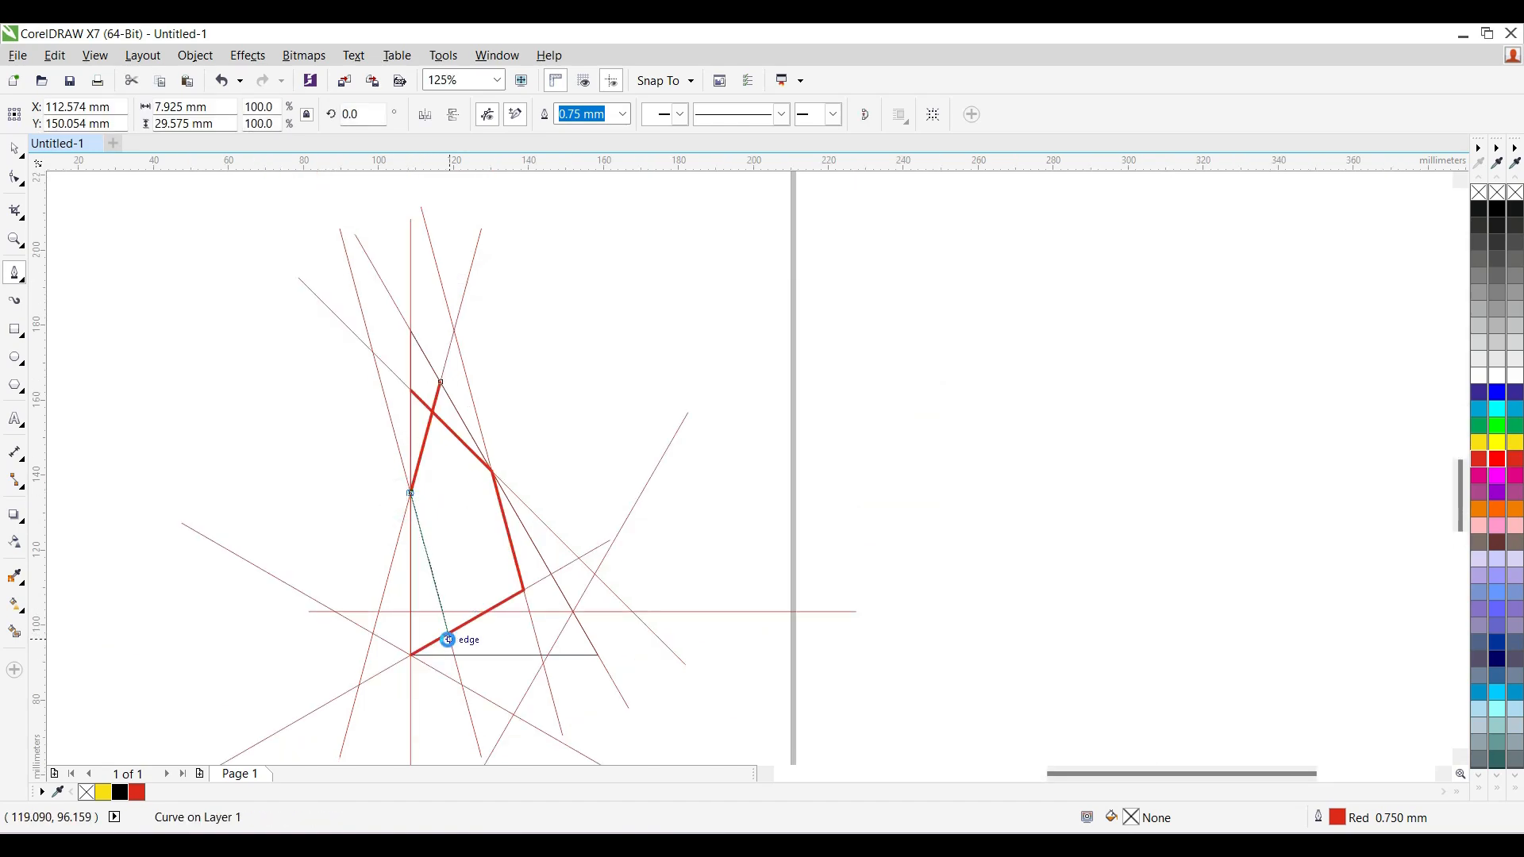
{"action": "scroll", "coordinate": [442, 635], "scroll_direction": "up", "scroll_amount": 2}
{"action": "left_click", "coordinate": [429, 528]}
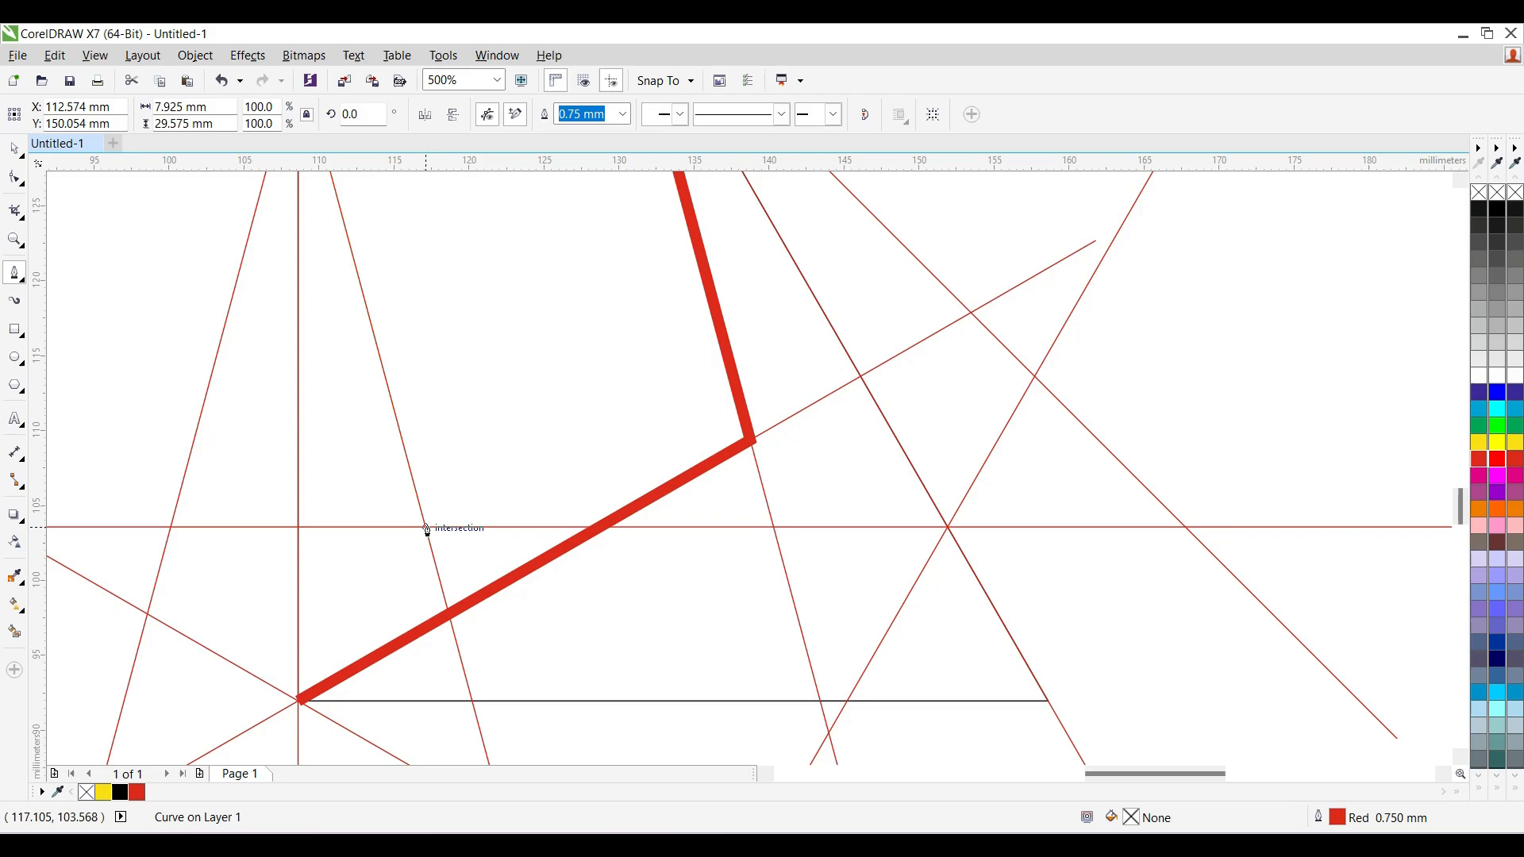
{"action": "left_click", "coordinate": [948, 529]}
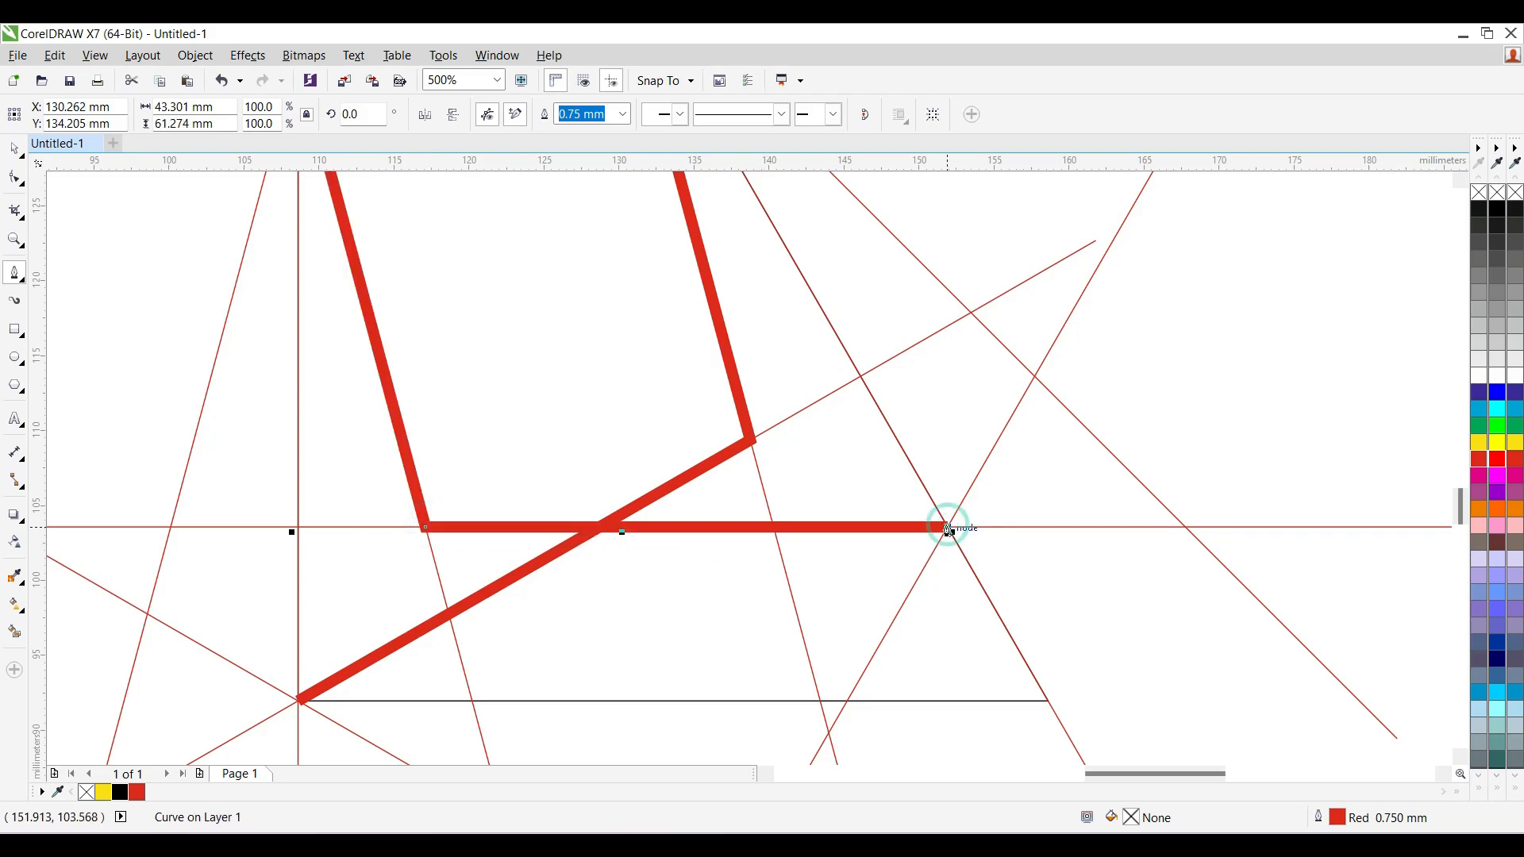
{"action": "left_click", "coordinate": [848, 702]}
{"action": "key", "text": "space"}
- Select both groups of red hairline guides and move them off the page to the left, clear of the half triangle
{"action": "scroll", "coordinate": [803, 465], "scroll_direction": "down", "scroll_amount": 1}
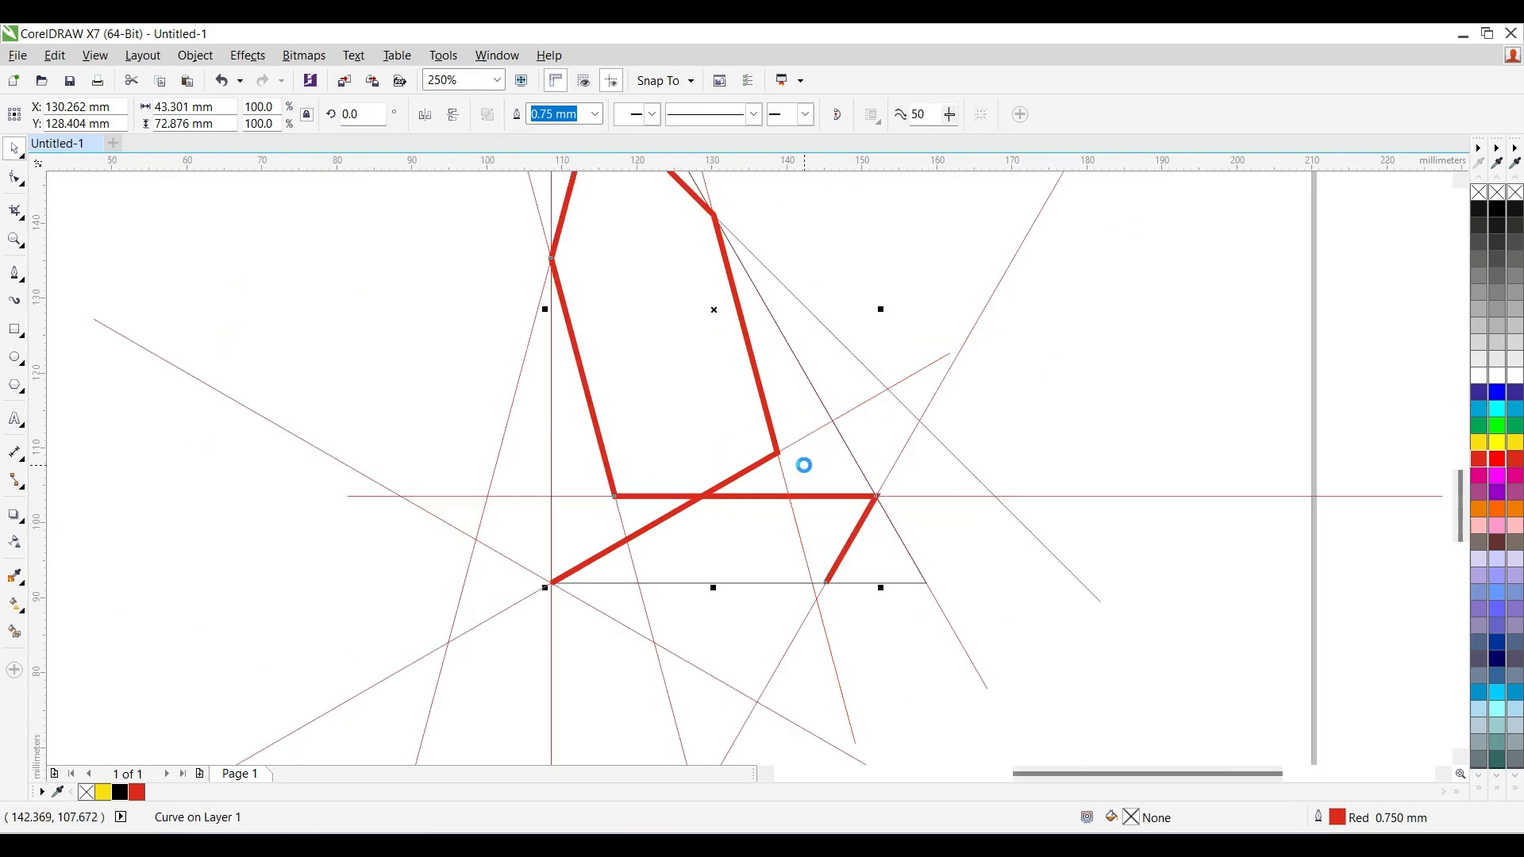
{"action": "scroll", "coordinate": [804, 465], "scroll_direction": "down", "scroll_amount": 1}
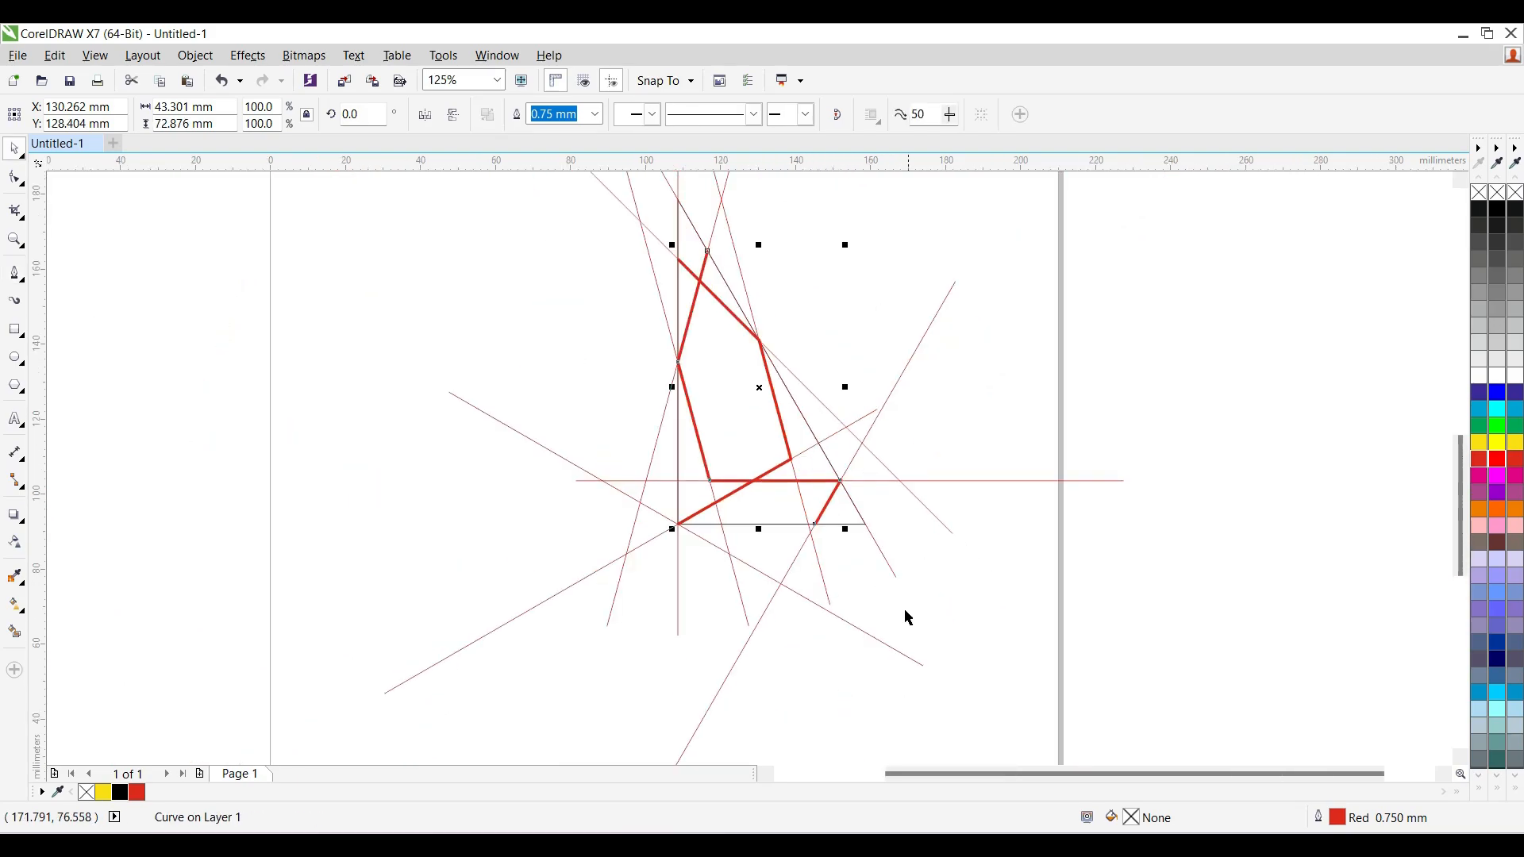
{"action": "left_click", "coordinate": [946, 569]}
{"action": "left_click_drag", "start_coordinate": [599, 631], "coordinate": [479, 660]}
{"action": "scroll", "coordinate": [674, 564], "scroll_direction": "down", "scroll_amount": 1}
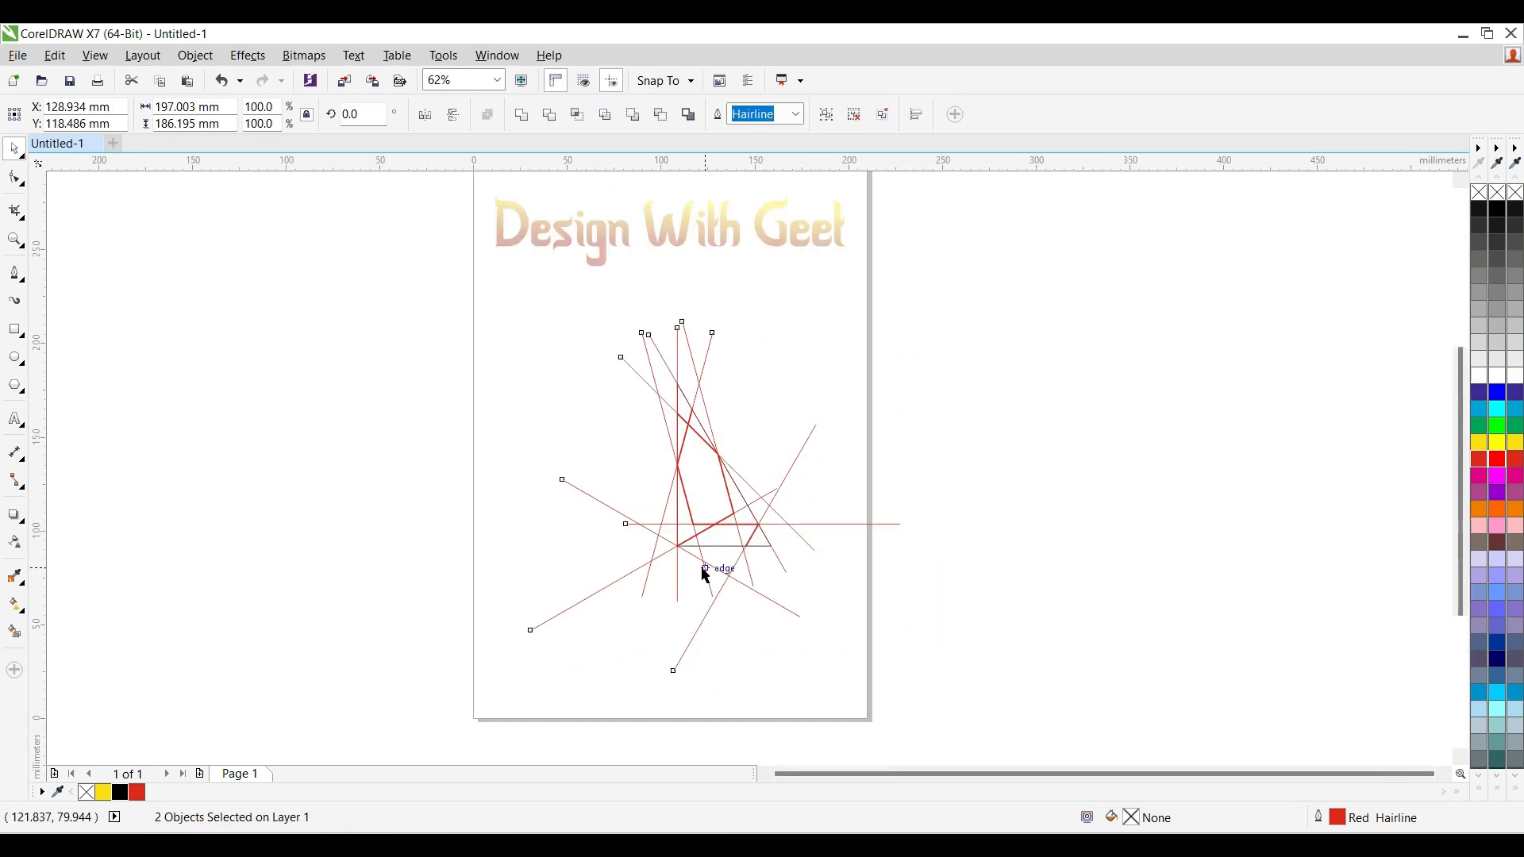
{"action": "left_click_drag", "start_coordinate": [706, 575], "coordinate": [150, 512]}
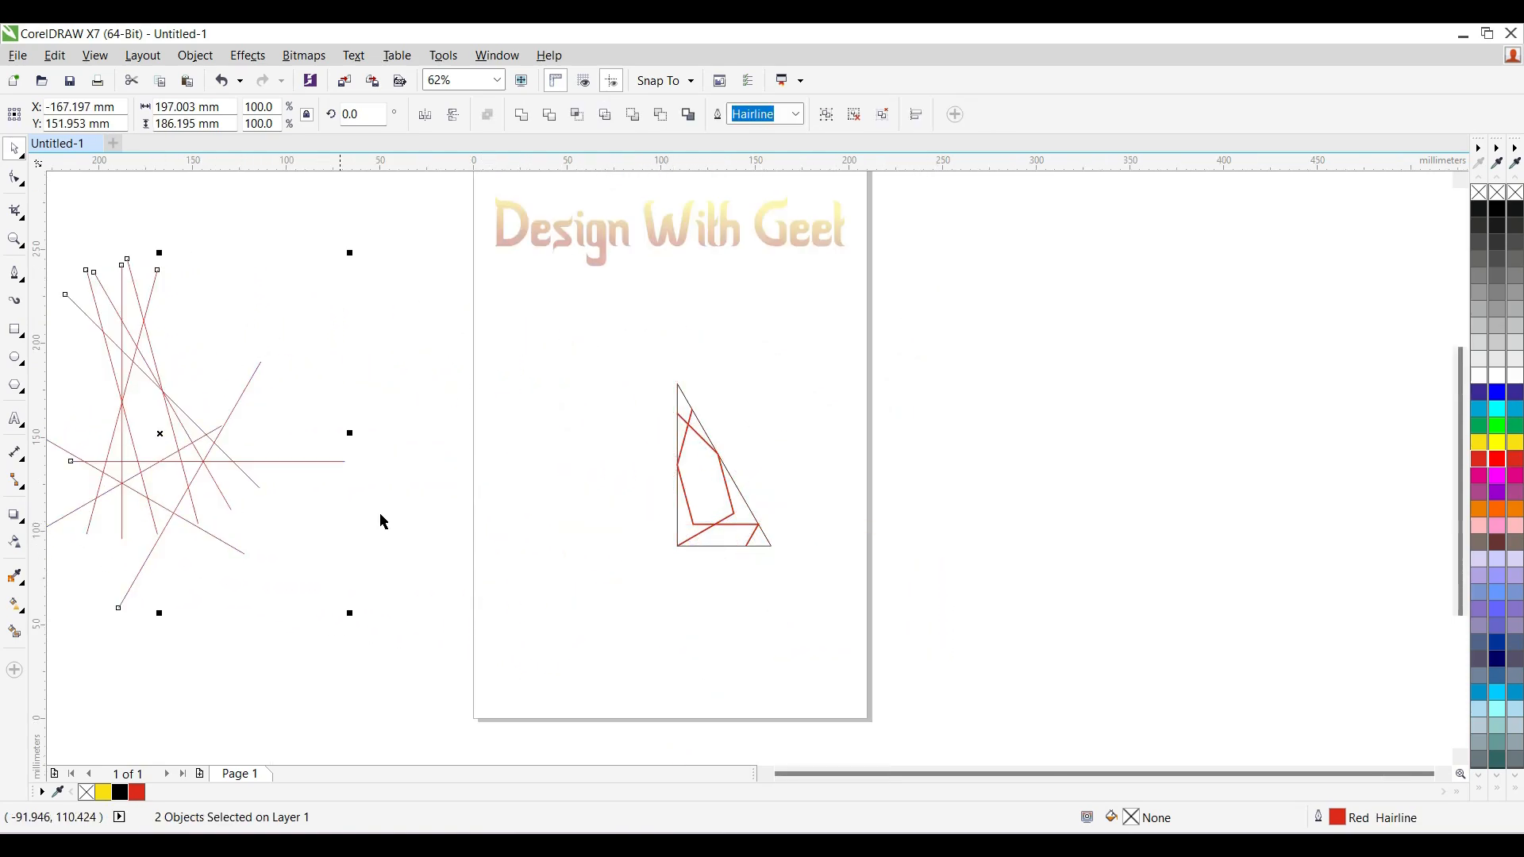
{"action": "scroll", "coordinate": [665, 546], "scroll_direction": "up", "scroll_amount": 1}
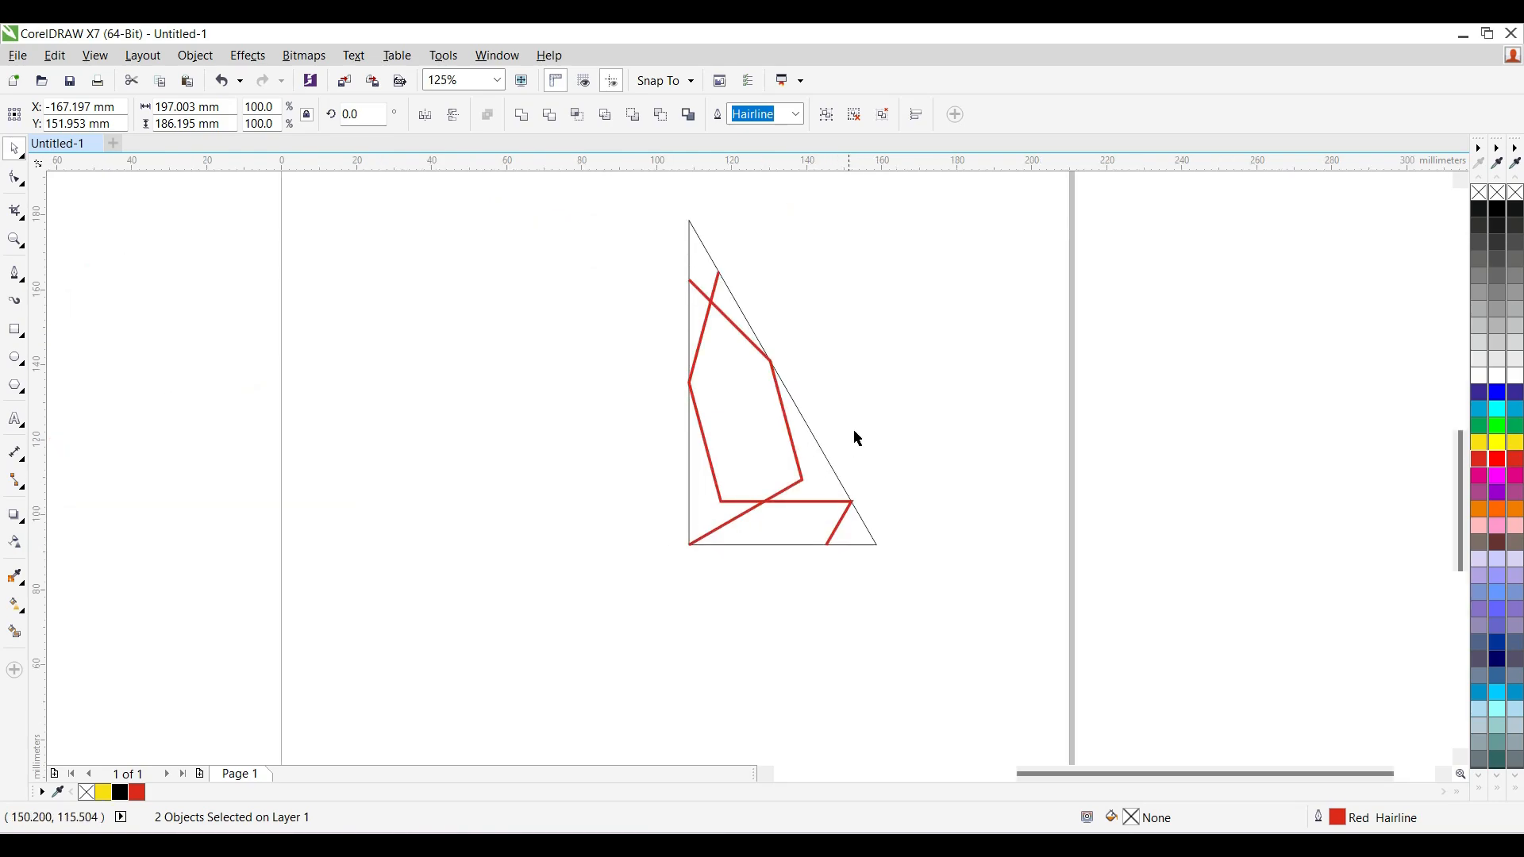
- Select the half triangle with both red polylines and make a mirrored copy across its vertical side to complete the equilateral triangle
{"action": "mouse_move", "coordinate": [1006, 204]}
{"action": "left_mouse_down"}
{"action": "mouse_move", "coordinate": [898, 402]}
{"action": "mouse_move", "coordinate": [591, 656]}
{"action": "left_mouse_up"}
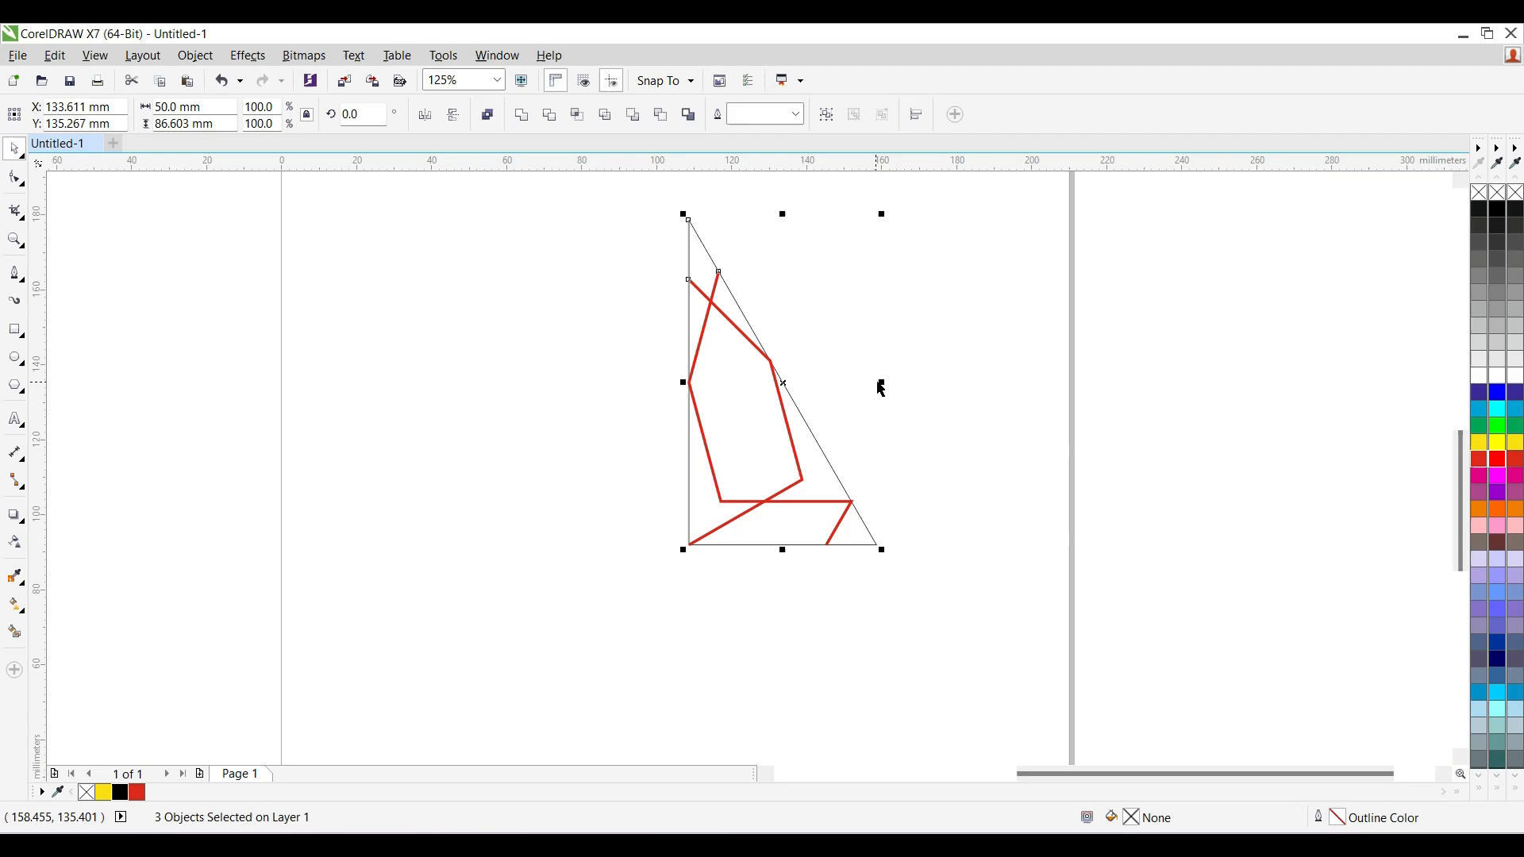
{"action": "left_click_drag", "start_coordinate": [881, 382], "coordinate": [601, 381]}
{"action": "right_click", "coordinate": [602, 381]}
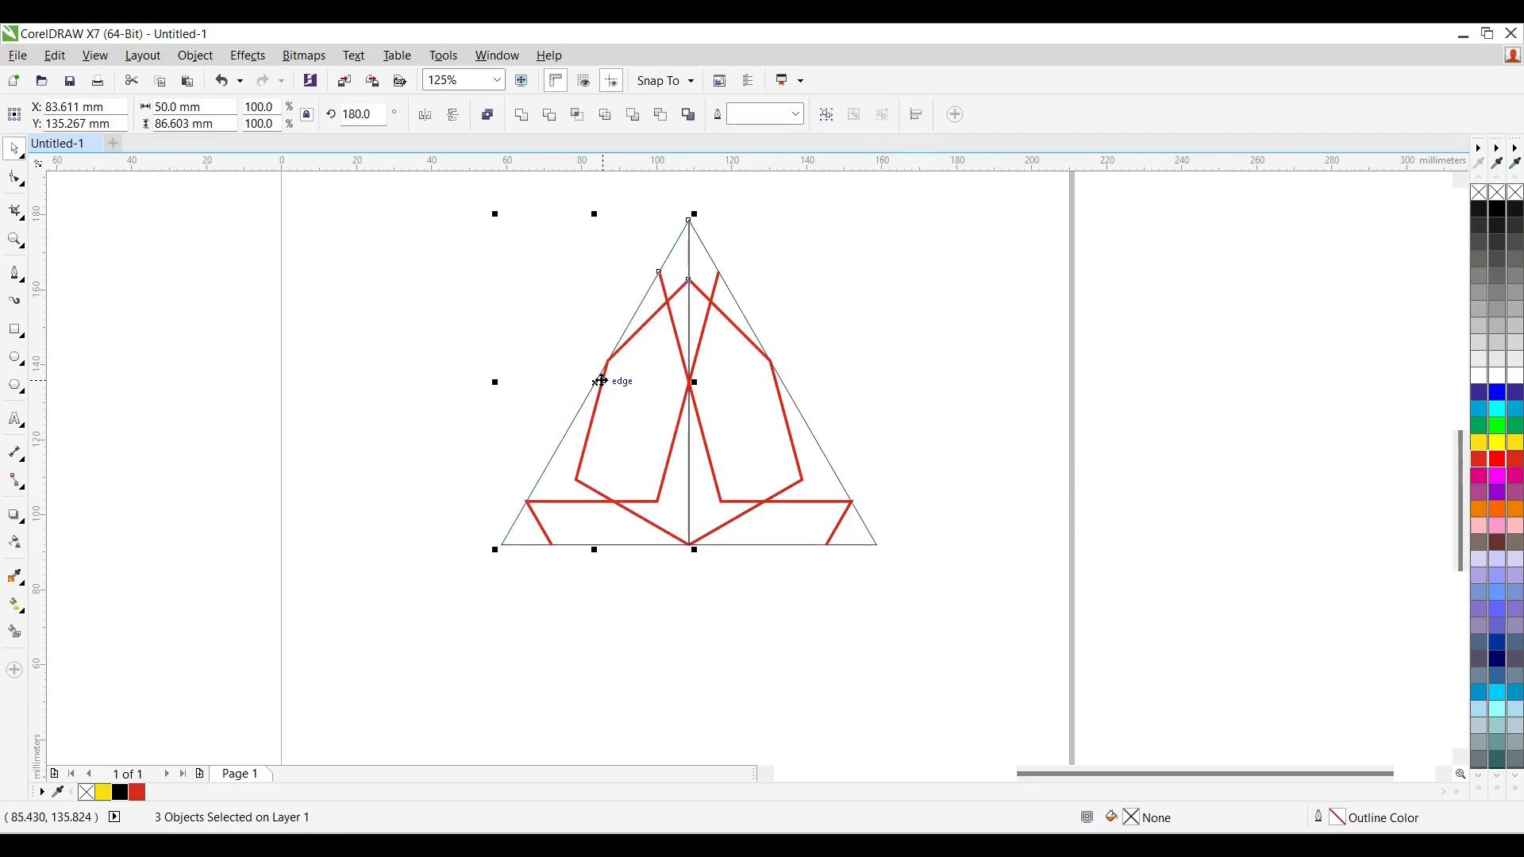
- Group the four red polylines and move them with both half triangles about 61 mm down the page
{"action": "left_click", "coordinate": [969, 245]}
{"action": "left_click_drag", "start_coordinate": [968, 243], "coordinate": [460, 612]}
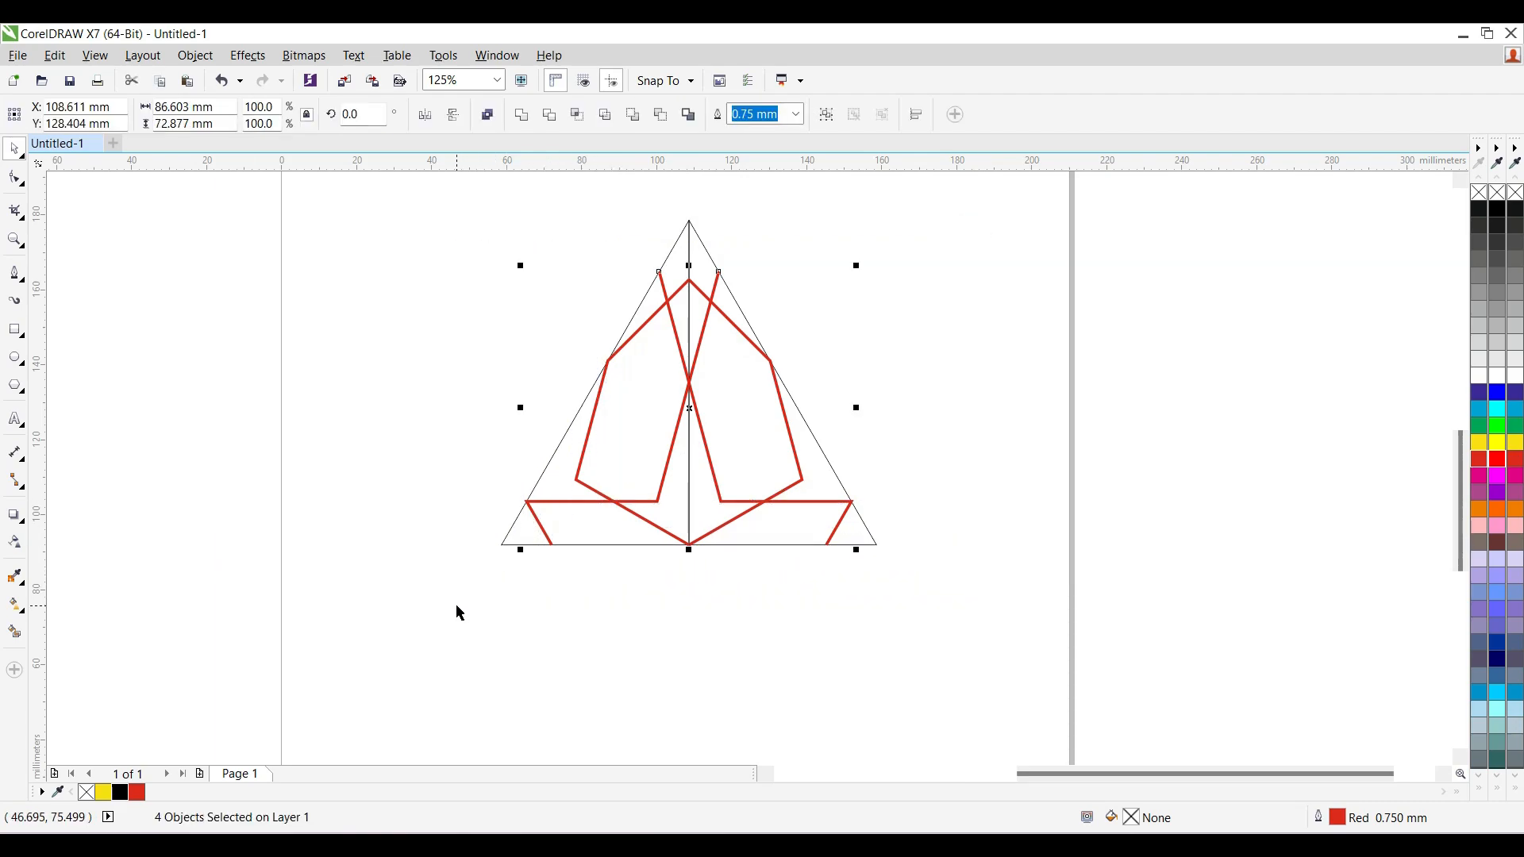
{"action": "key", "text": "ctrl+g"}
{"action": "scroll", "coordinate": [818, 365], "scroll_direction": "up", "scroll_amount": 3}
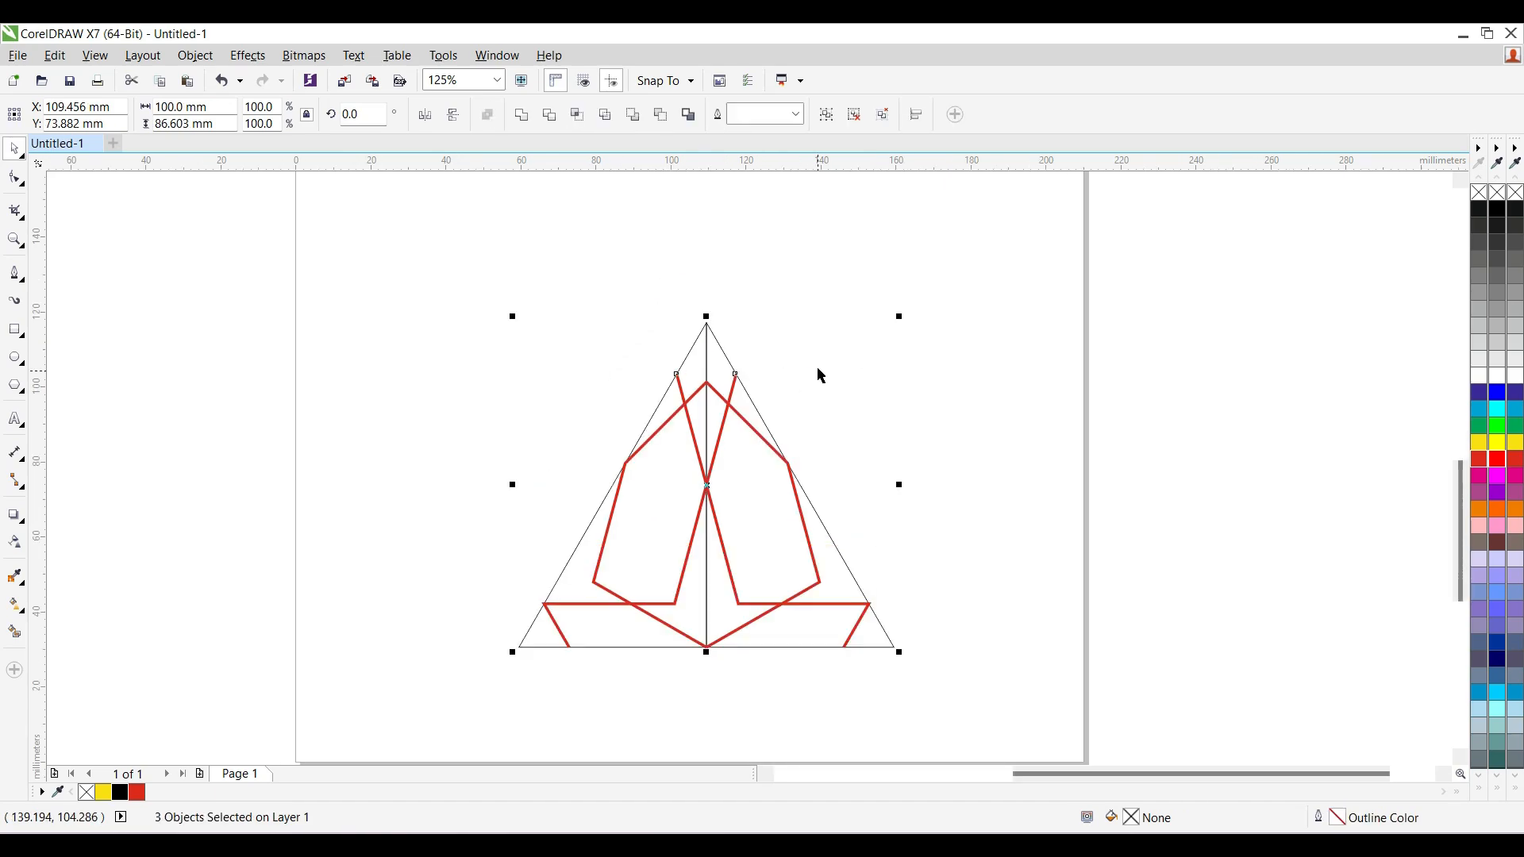
{"action": "left_click", "coordinate": [818, 358]}
- Set the polyline group's rotation centre to the triangle's apex and make rotated copies every 60° to complete a six-part rosette
{"action": "mouse_move", "coordinate": [849, 403]}
{"action": "left_mouse_down"}
{"action": "mouse_move", "coordinate": [724, 548]}
{"action": "mouse_move", "coordinate": [437, 707]}
{"action": "left_mouse_up"}
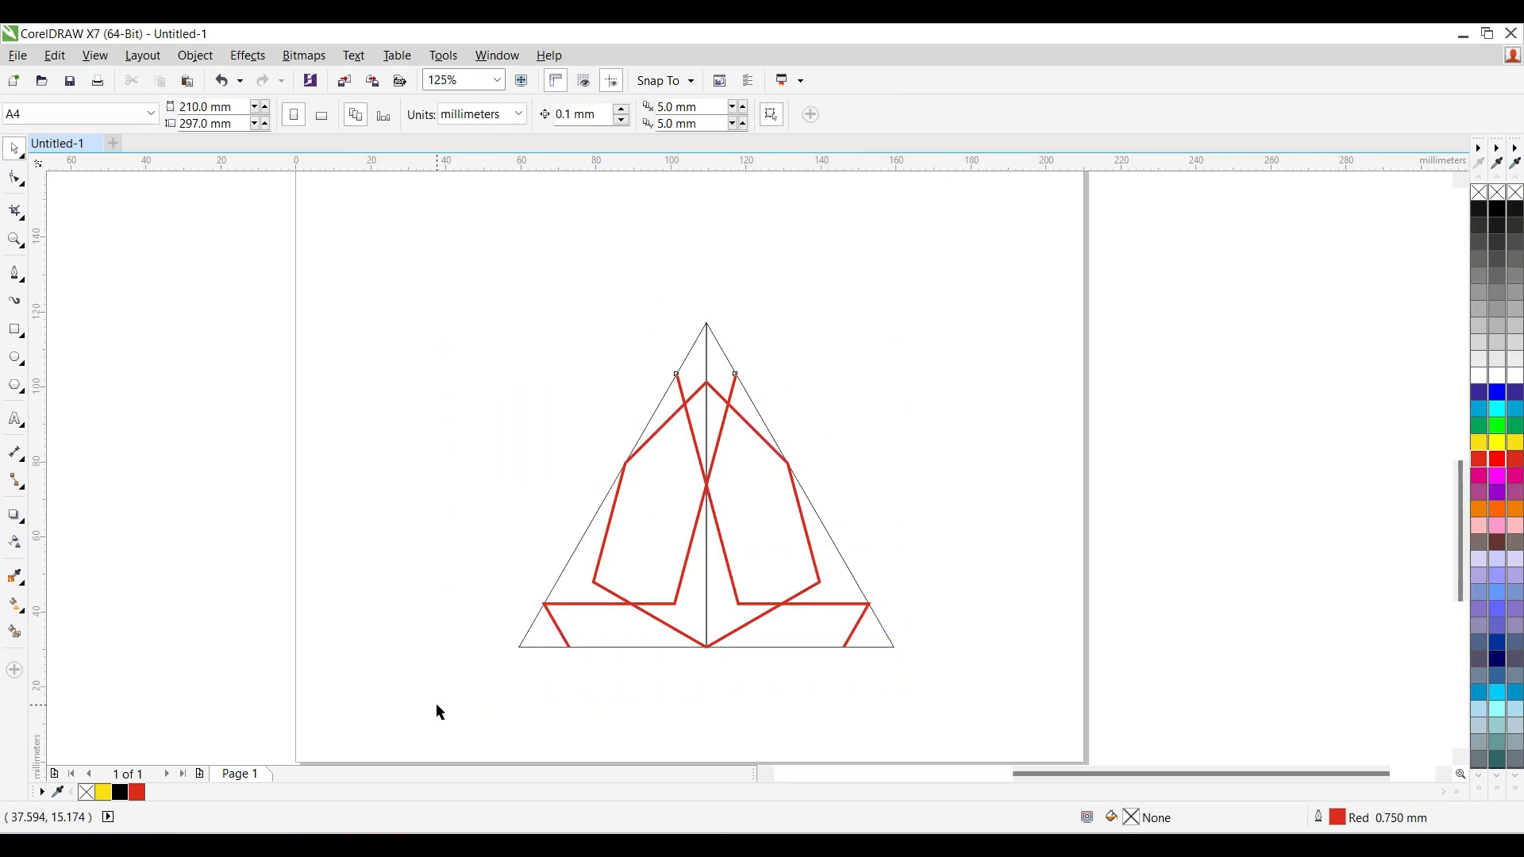
{"action": "left_click", "coordinate": [721, 434]}
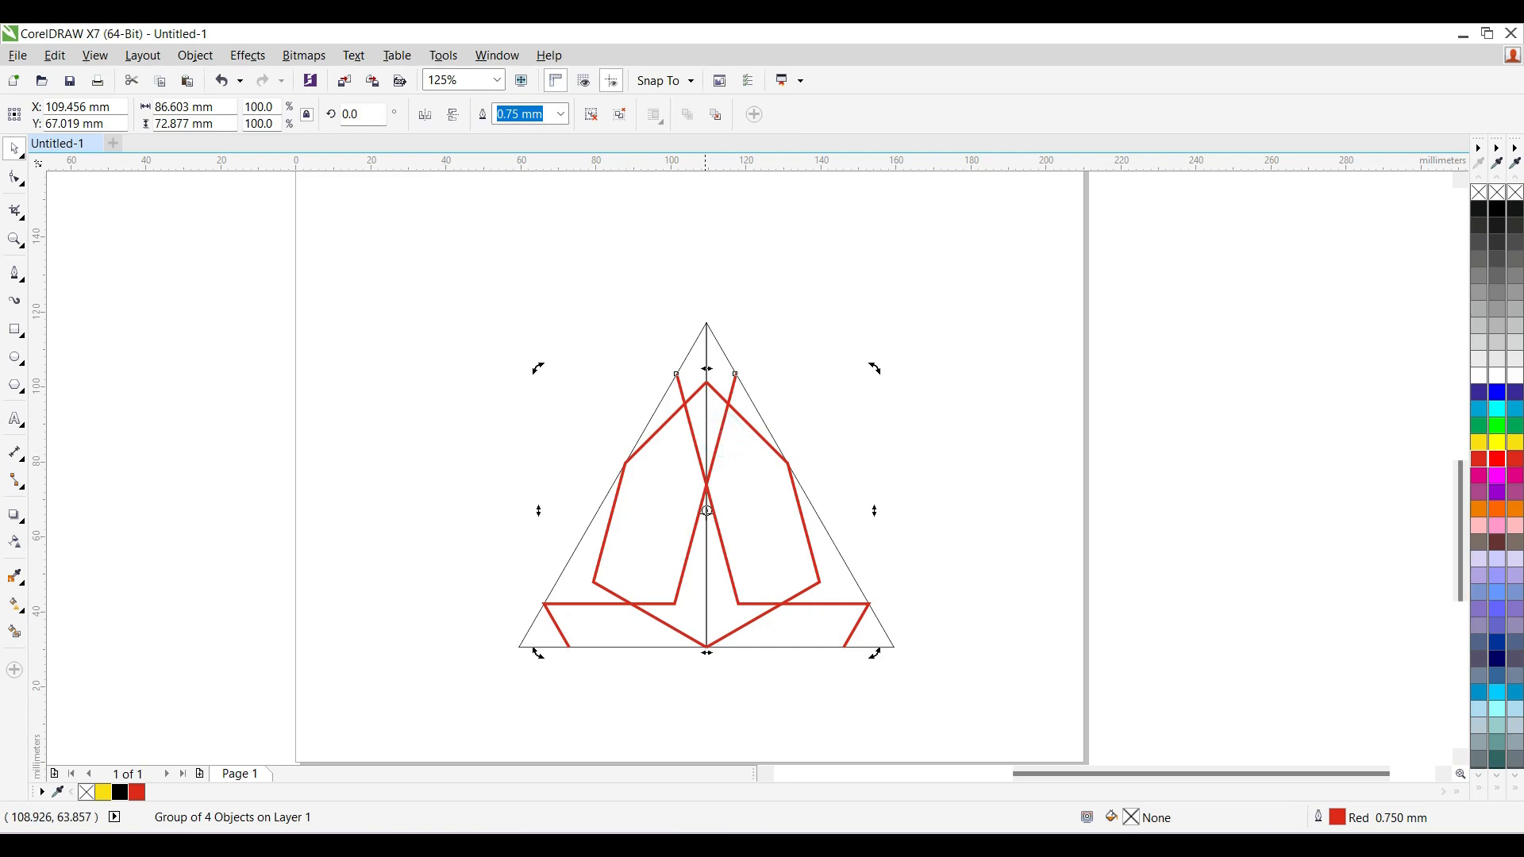
{"action": "left_click_drag", "start_coordinate": [708, 513], "coordinate": [707, 323]}
{"action": "left_click_drag", "start_coordinate": [539, 648], "coordinate": [893, 648]}
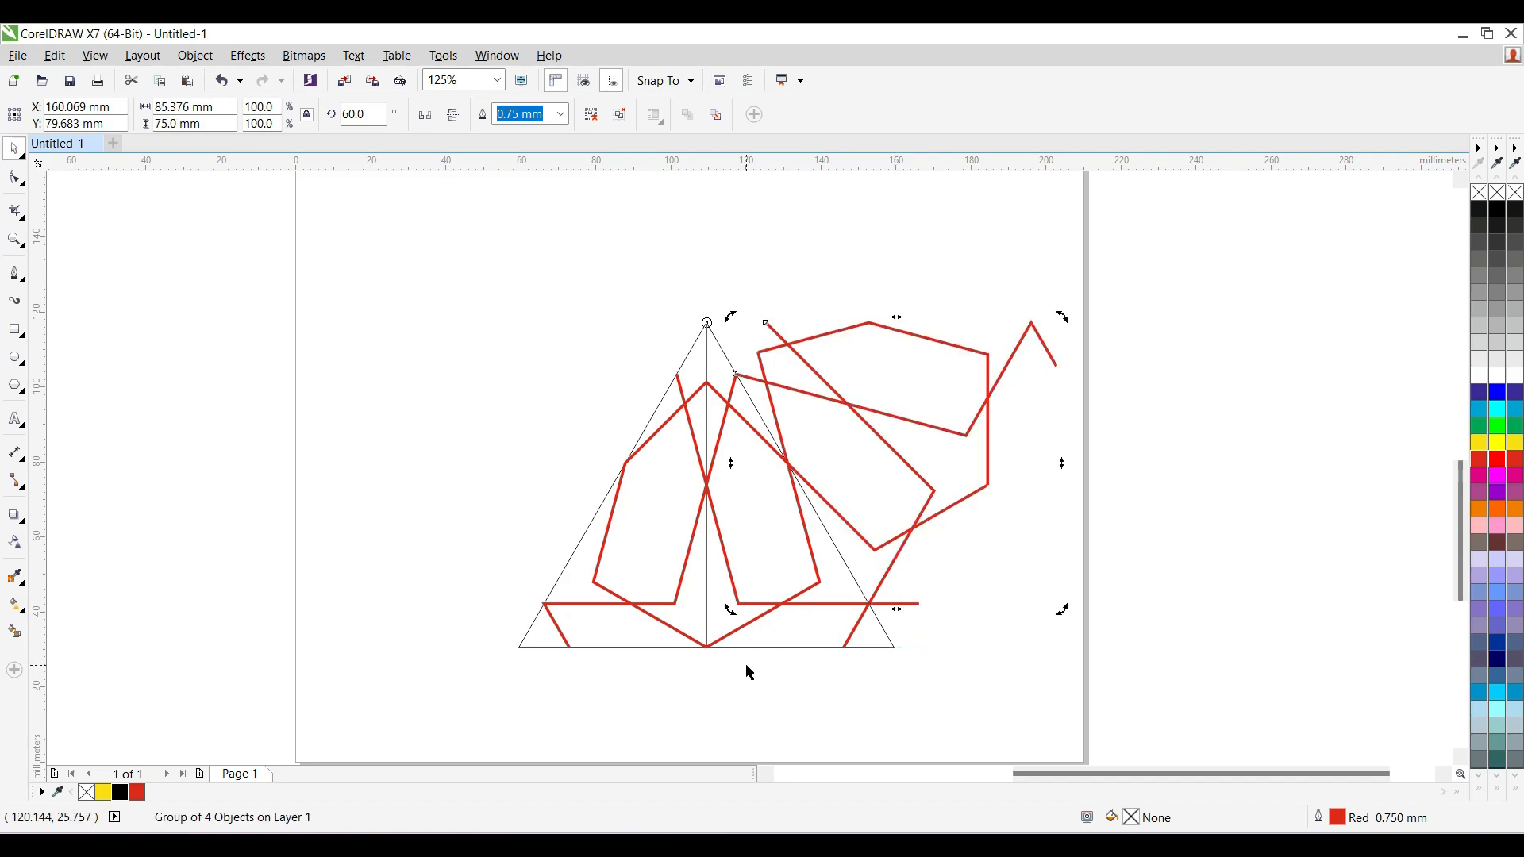
{"action": "key", "text": "ctrl+r"}
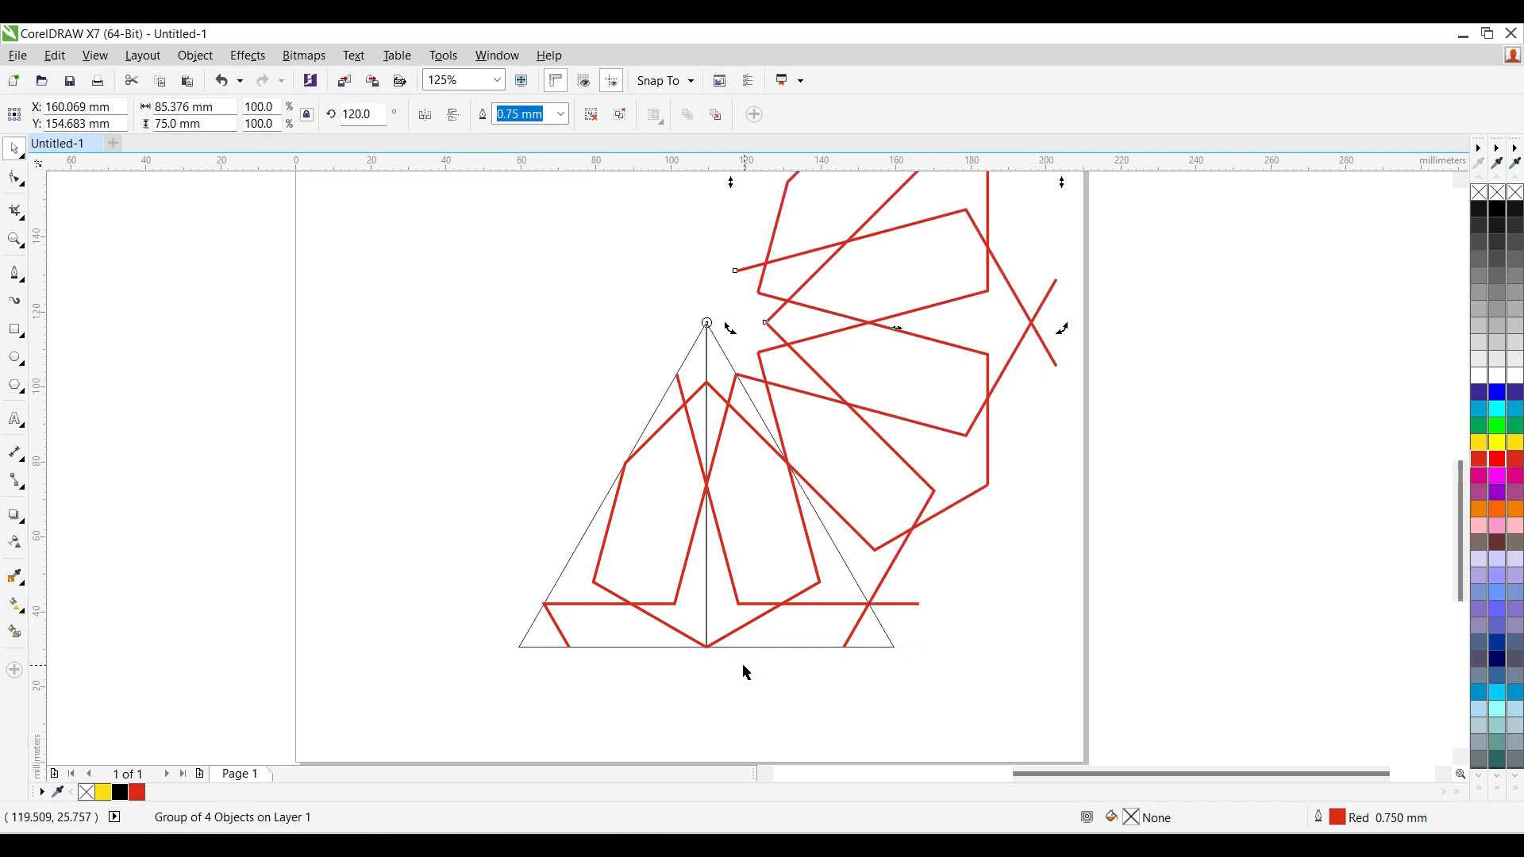
{"action": "scroll", "coordinate": [743, 665], "scroll_direction": "down", "scroll_amount": 1}
{"action": "key", "text": "ctrl+r"}
{"action": "key", "text": "ctrl+r"}
{"action": "key", "text": "ctrl+r"}
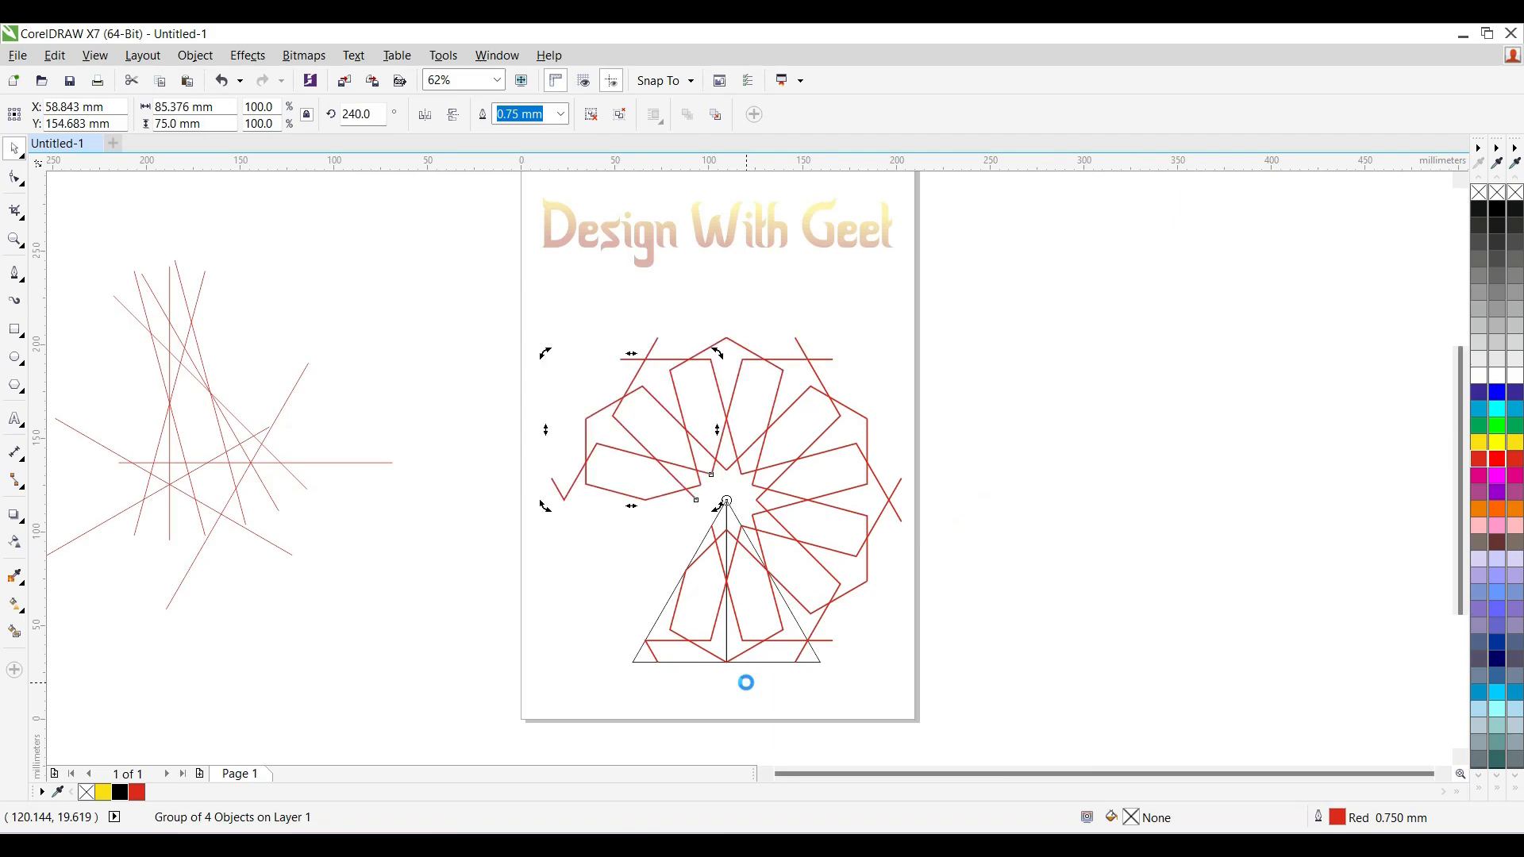
{"action": "left_click", "coordinate": [745, 681]}
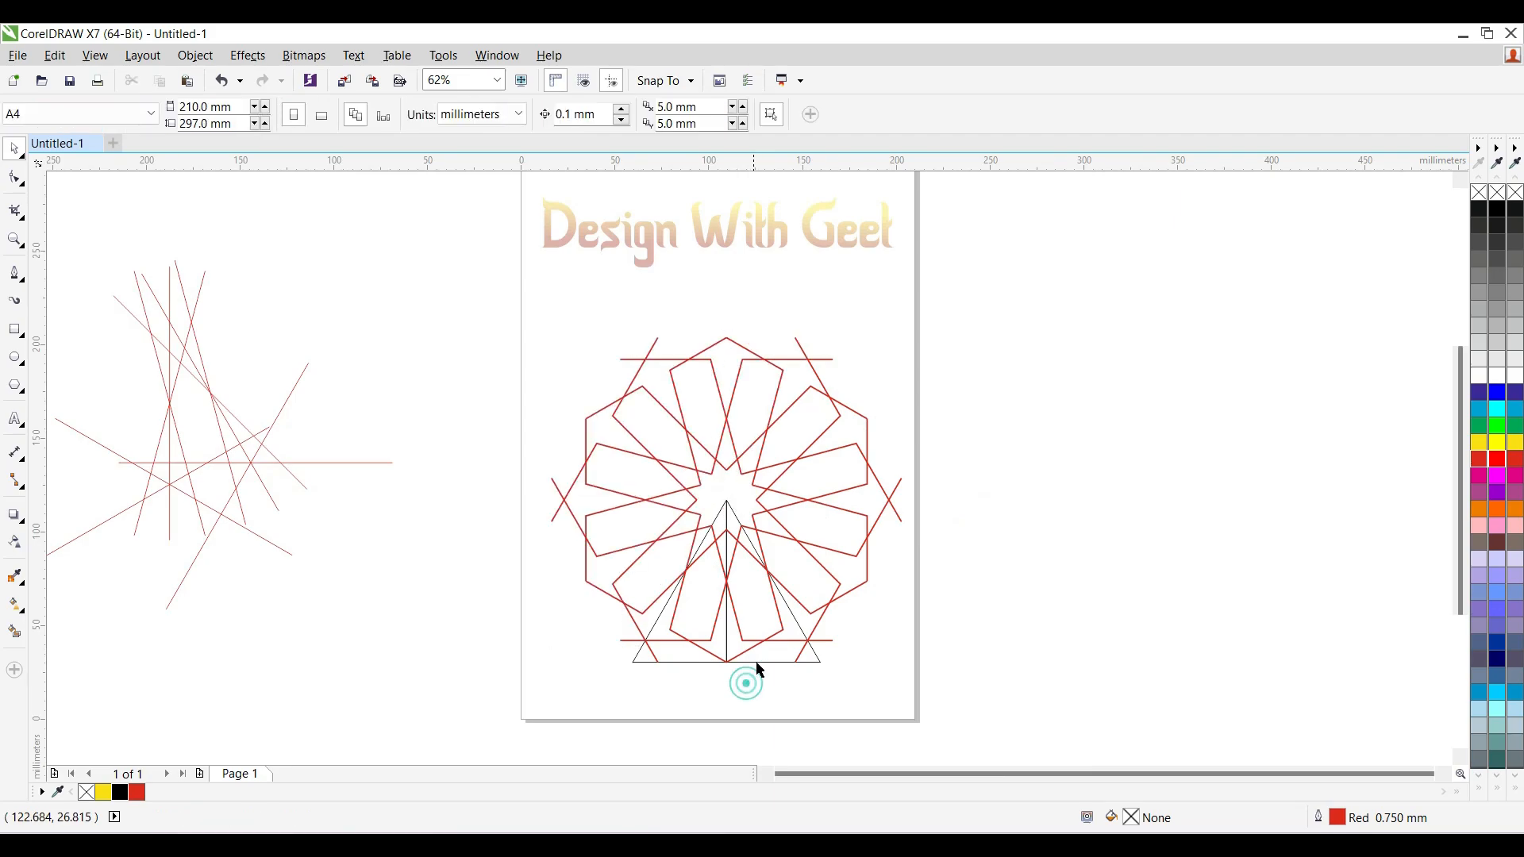
- Delete both black hairline half triangles under the rosette
{"action": "left_click", "coordinate": [763, 661]}
{"action": "left_click", "coordinate": [687, 663], "text": "shift"}
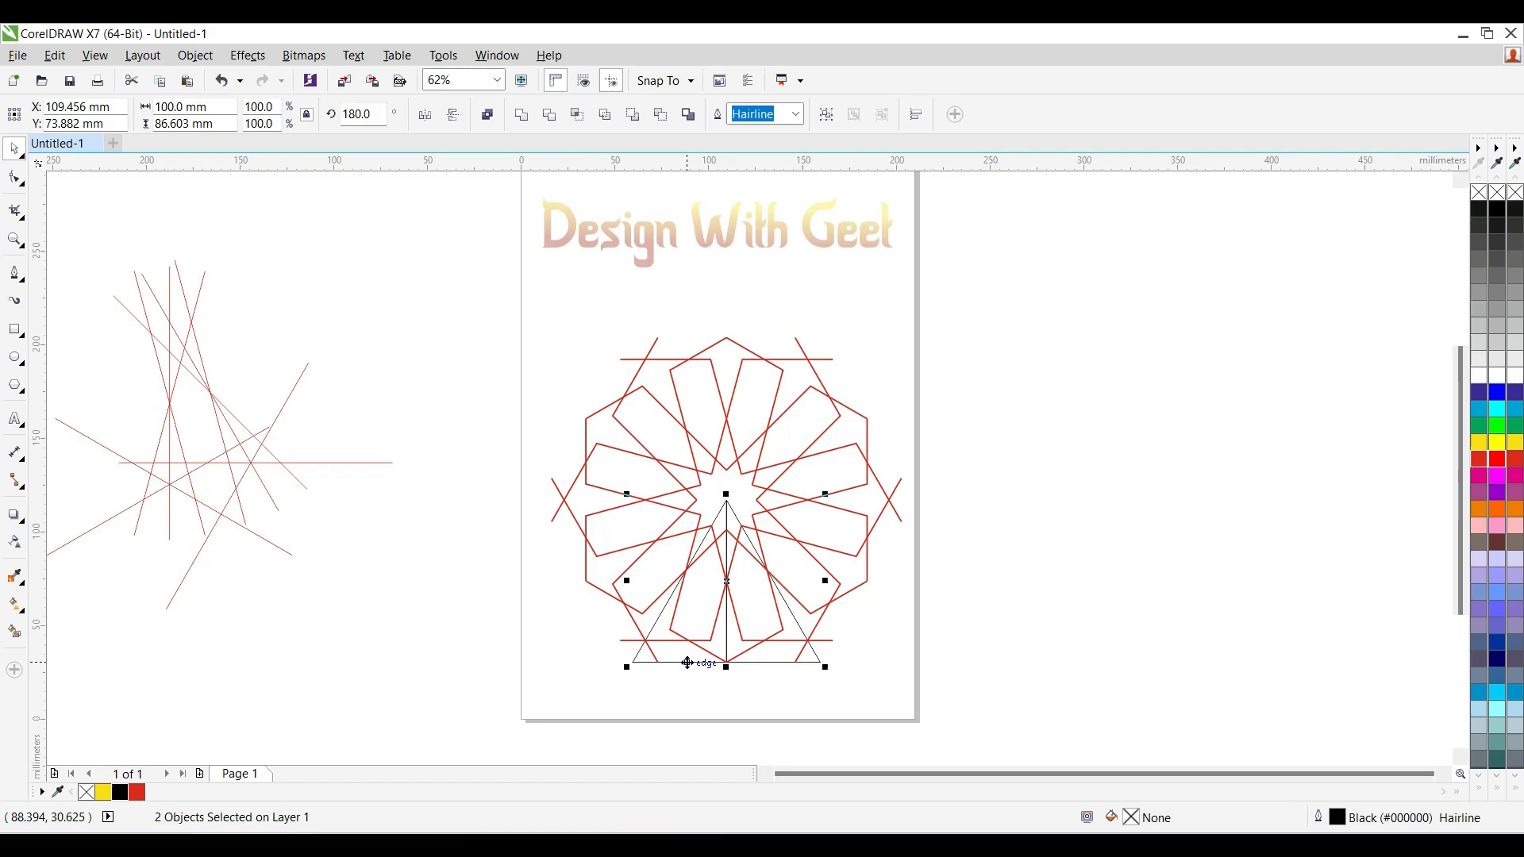
{"action": "key", "text": "Delete"}
- Select the six red groups of the rosette and scale them proportionally to a width of 100 mm
{"action": "left_click_drag", "start_coordinate": [520, 680], "coordinate": [1080, 312]}
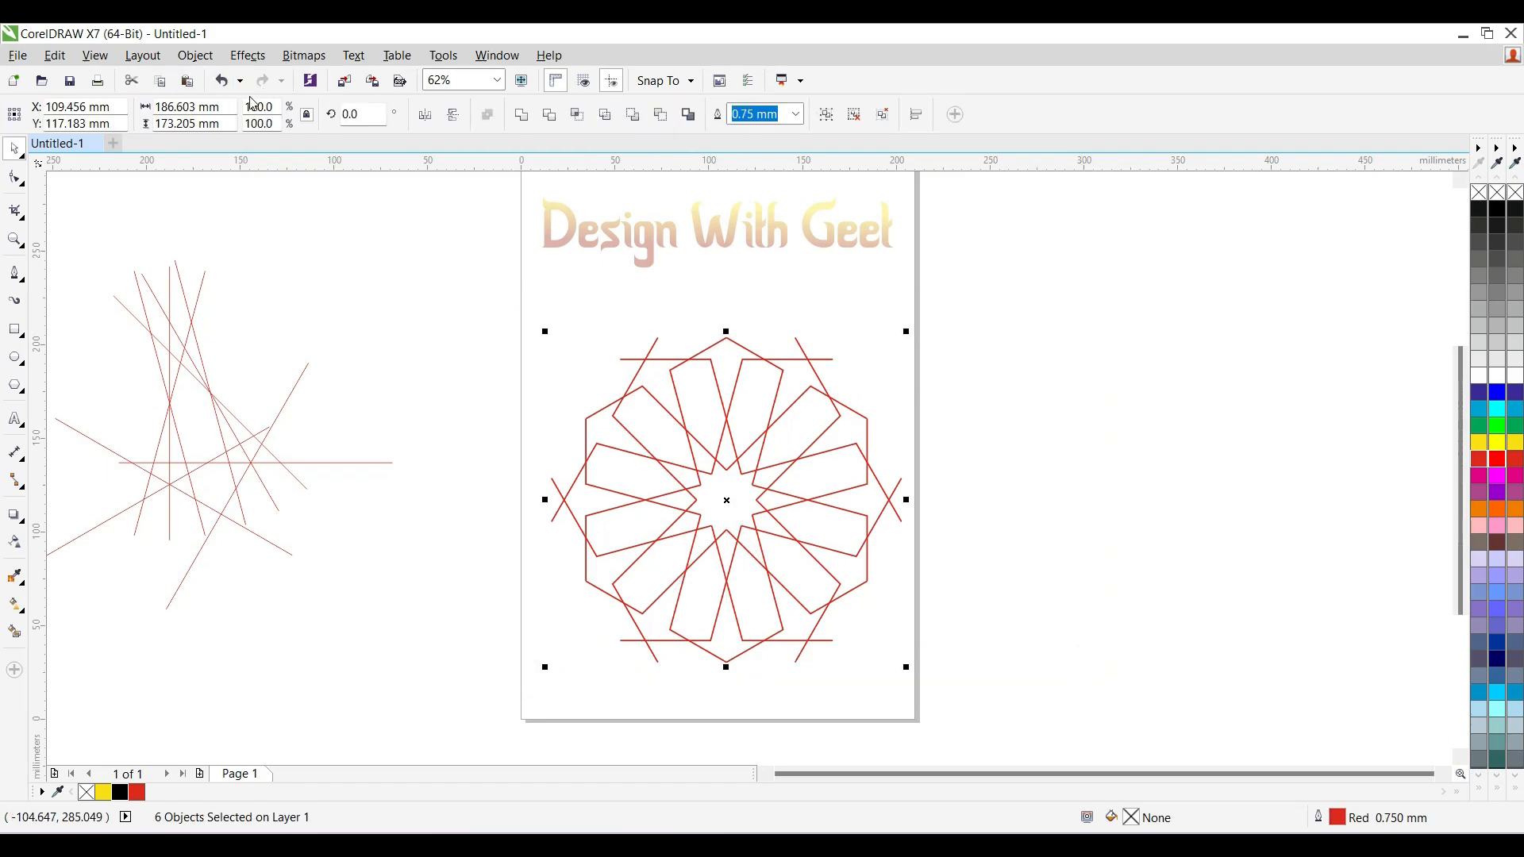
{"action": "left_click", "coordinate": [220, 106]}
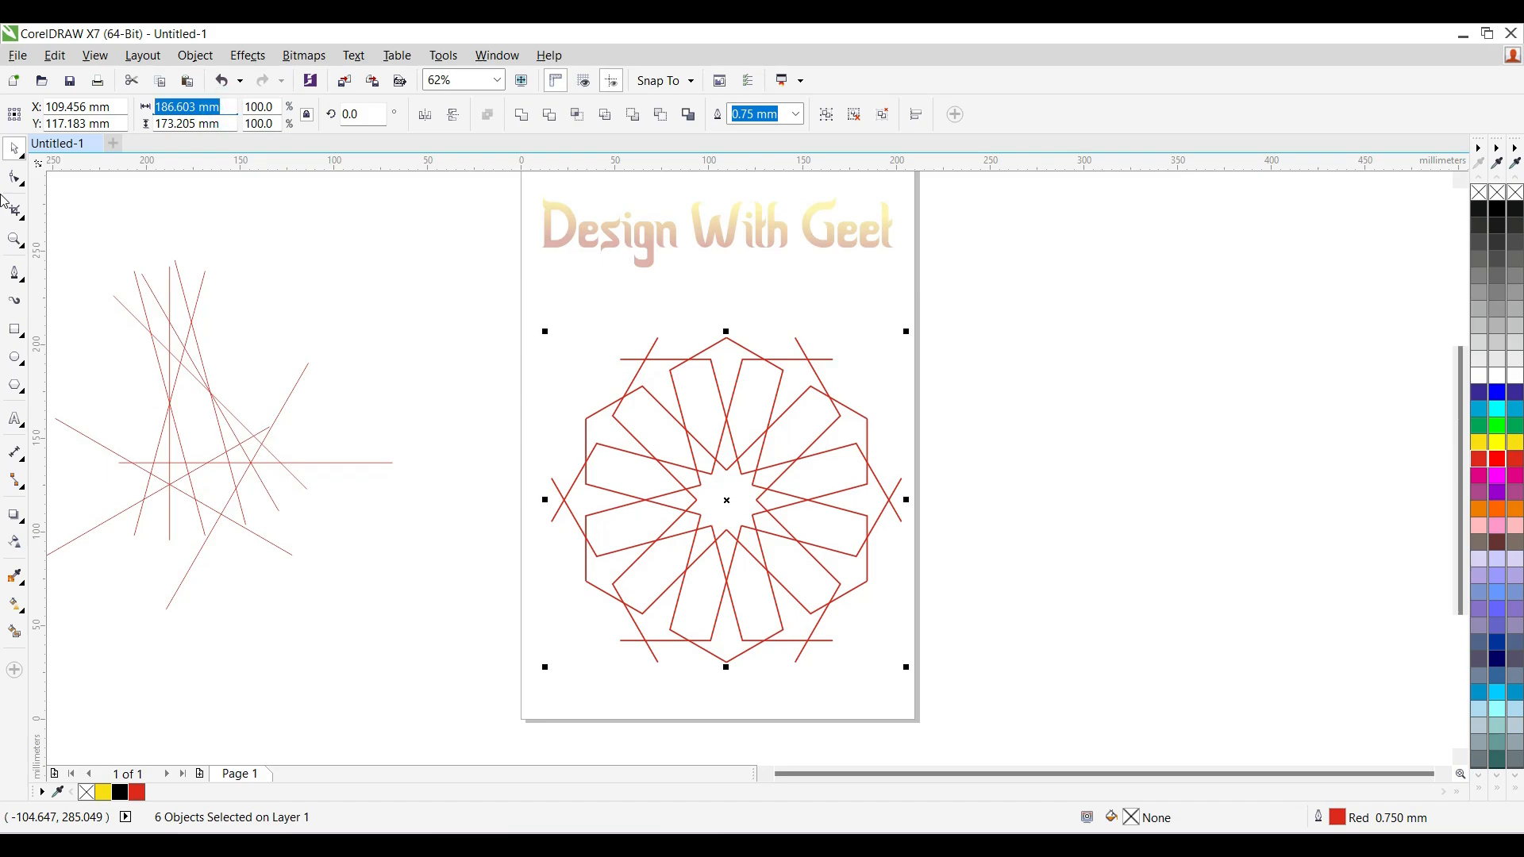
{"action": "type", "text": "100"}
{"action": "key", "text": "Return"}
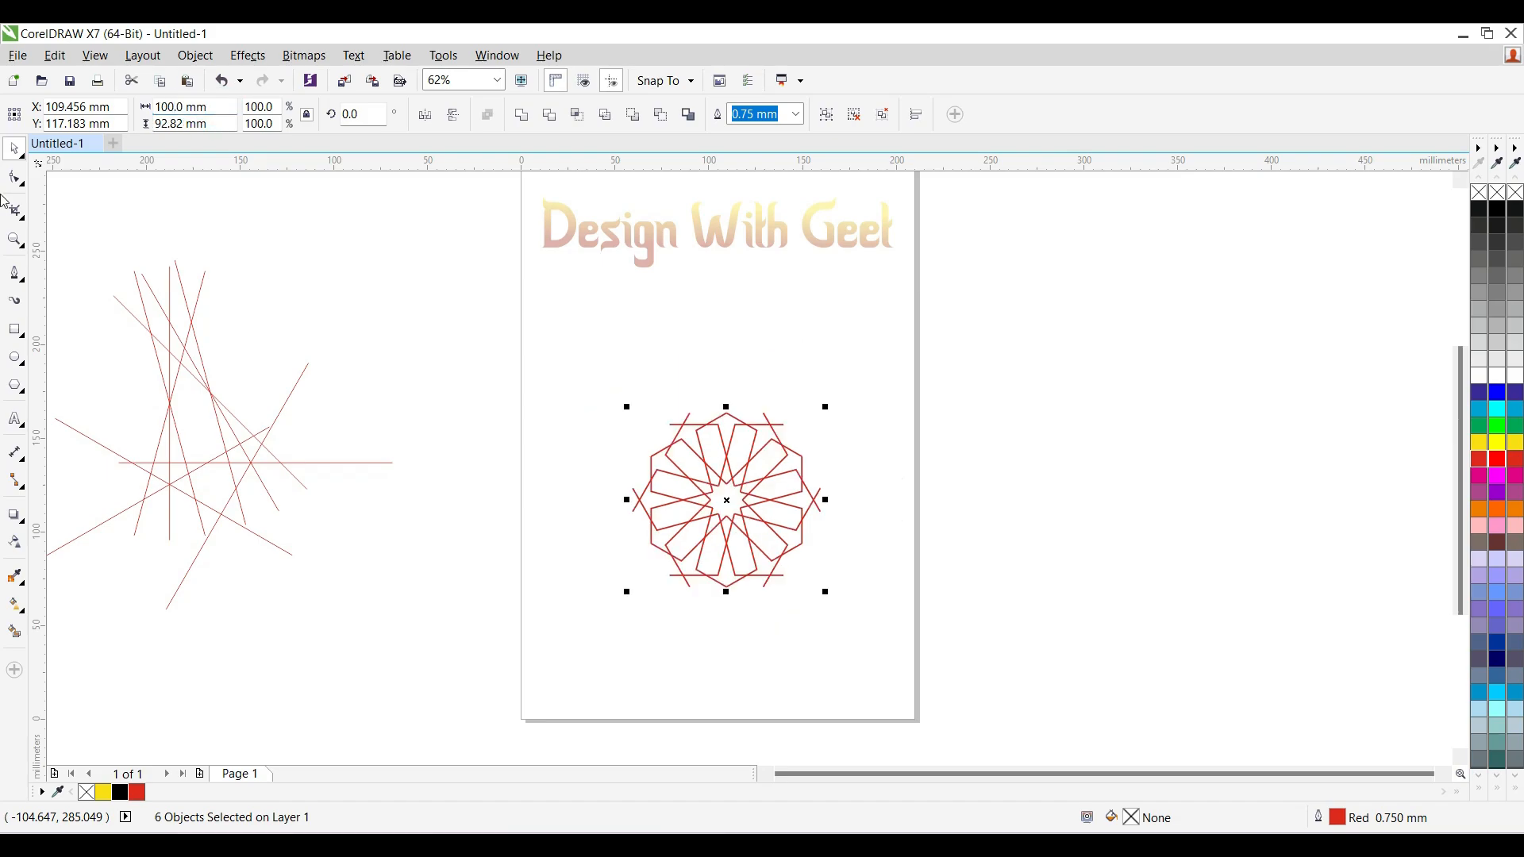
- Set the outline width of the whole rosette to 2.5 mm
{"action": "scroll", "coordinate": [746, 483], "scroll_direction": "up", "scroll_amount": 2}
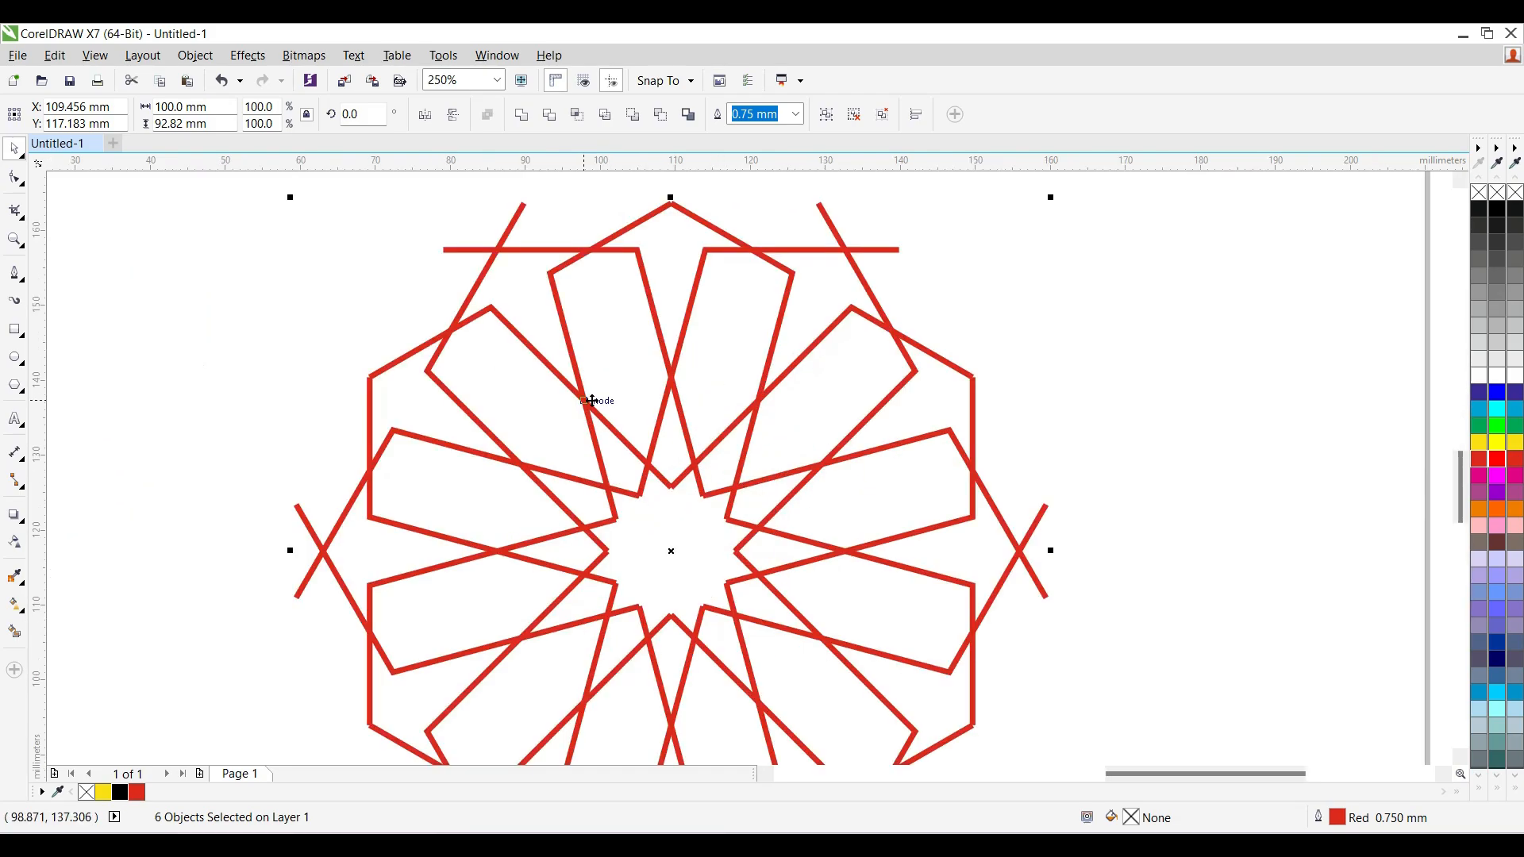
{"action": "scroll", "coordinate": [592, 401], "scroll_direction": "down", "scroll_amount": 1}
{"action": "left_click", "coordinate": [795, 115]}
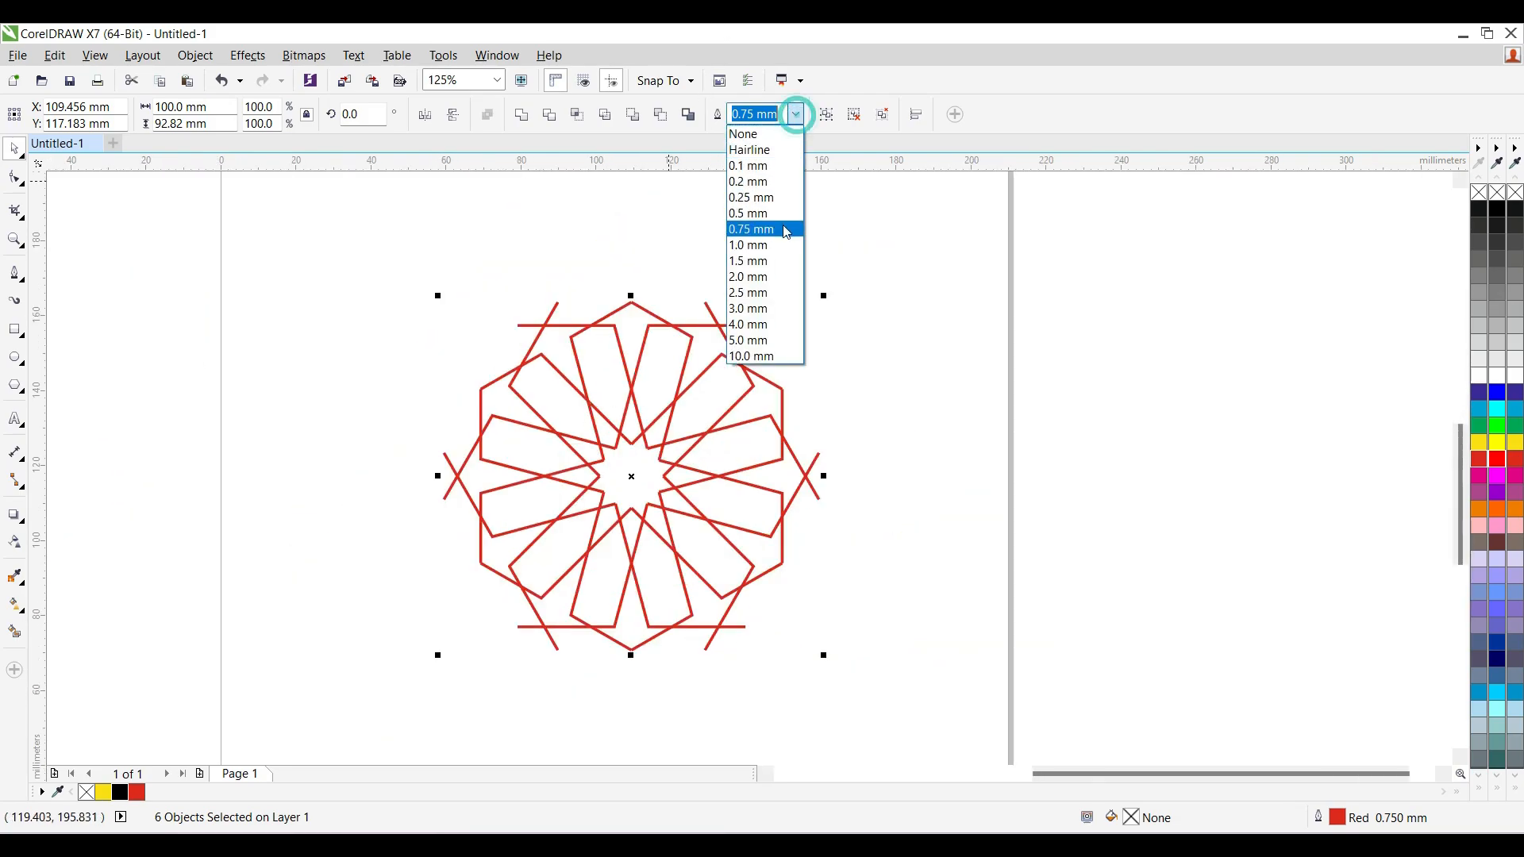
{"action": "left_click", "coordinate": [787, 290]}
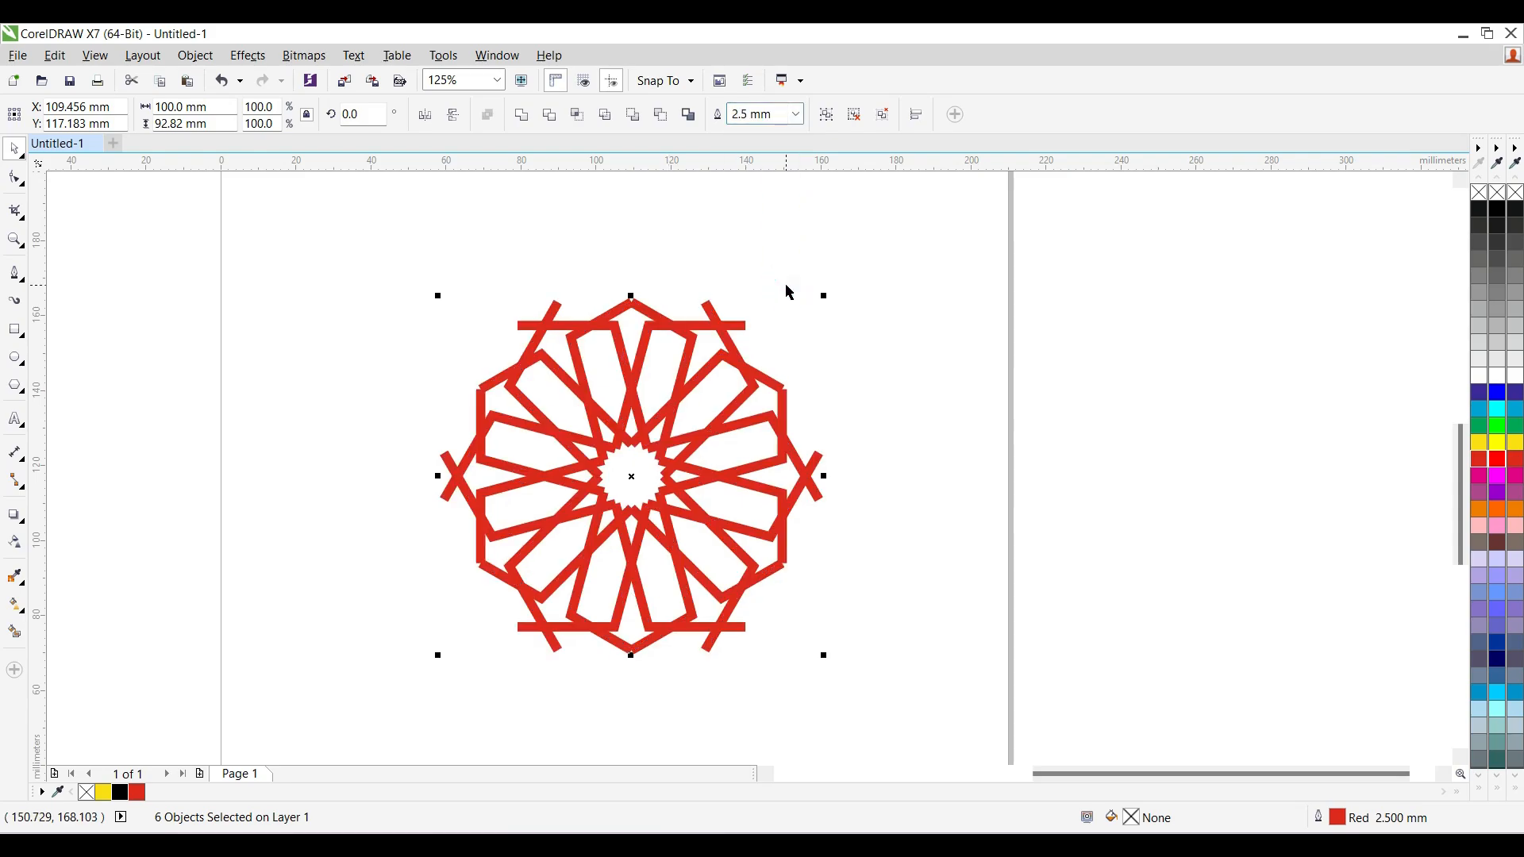
- Open the rosette's outline properties and give its lines round caps so the joints at the central star close
{"action": "scroll", "coordinate": [619, 458], "scroll_direction": "up", "scroll_amount": 2}
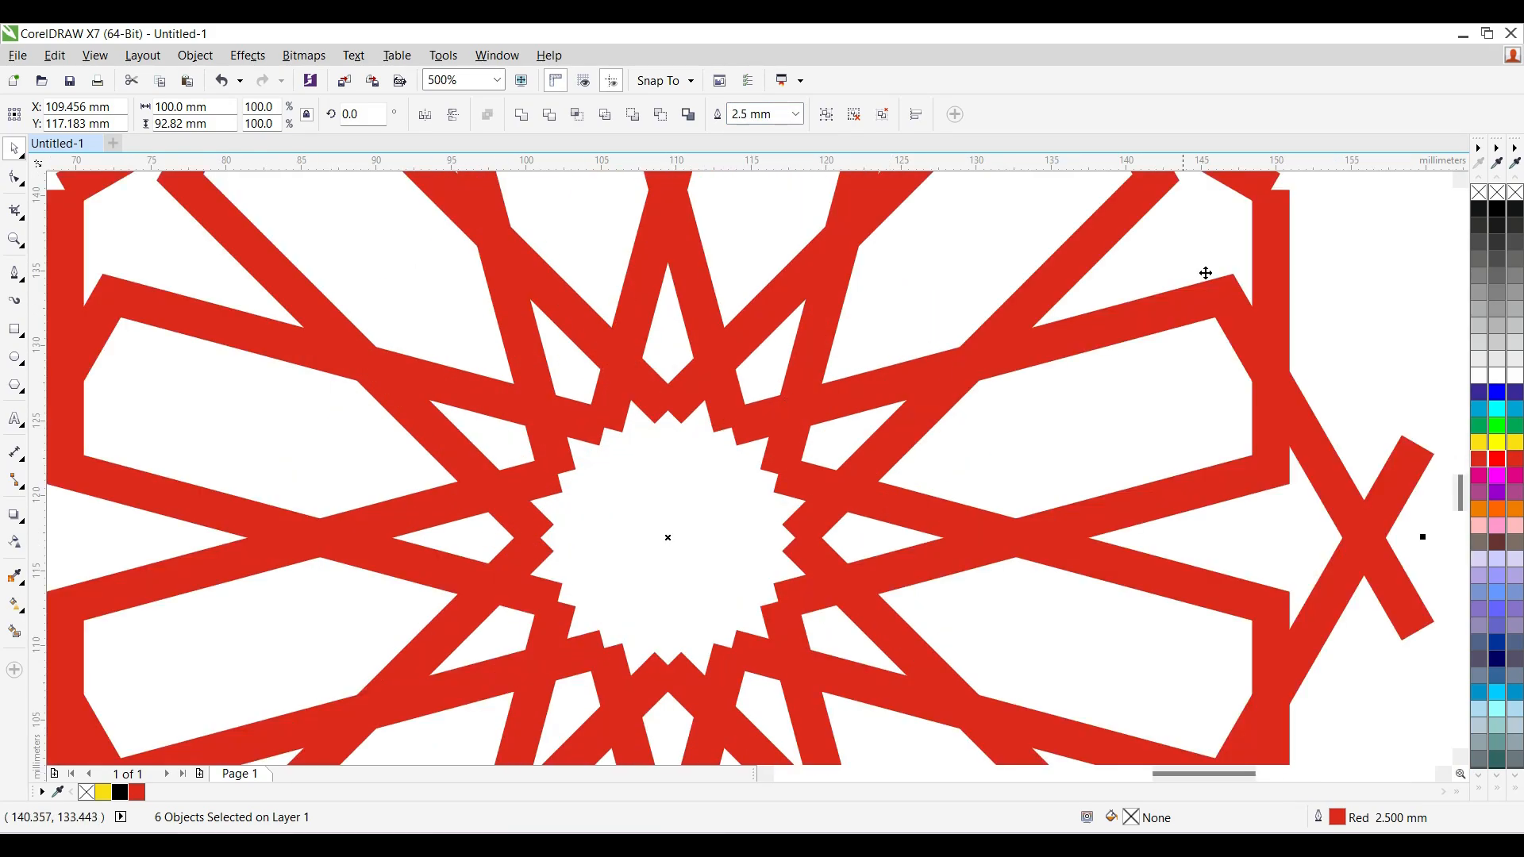
{"action": "scroll", "coordinate": [1250, 317], "scroll_direction": "down", "scroll_amount": 1}
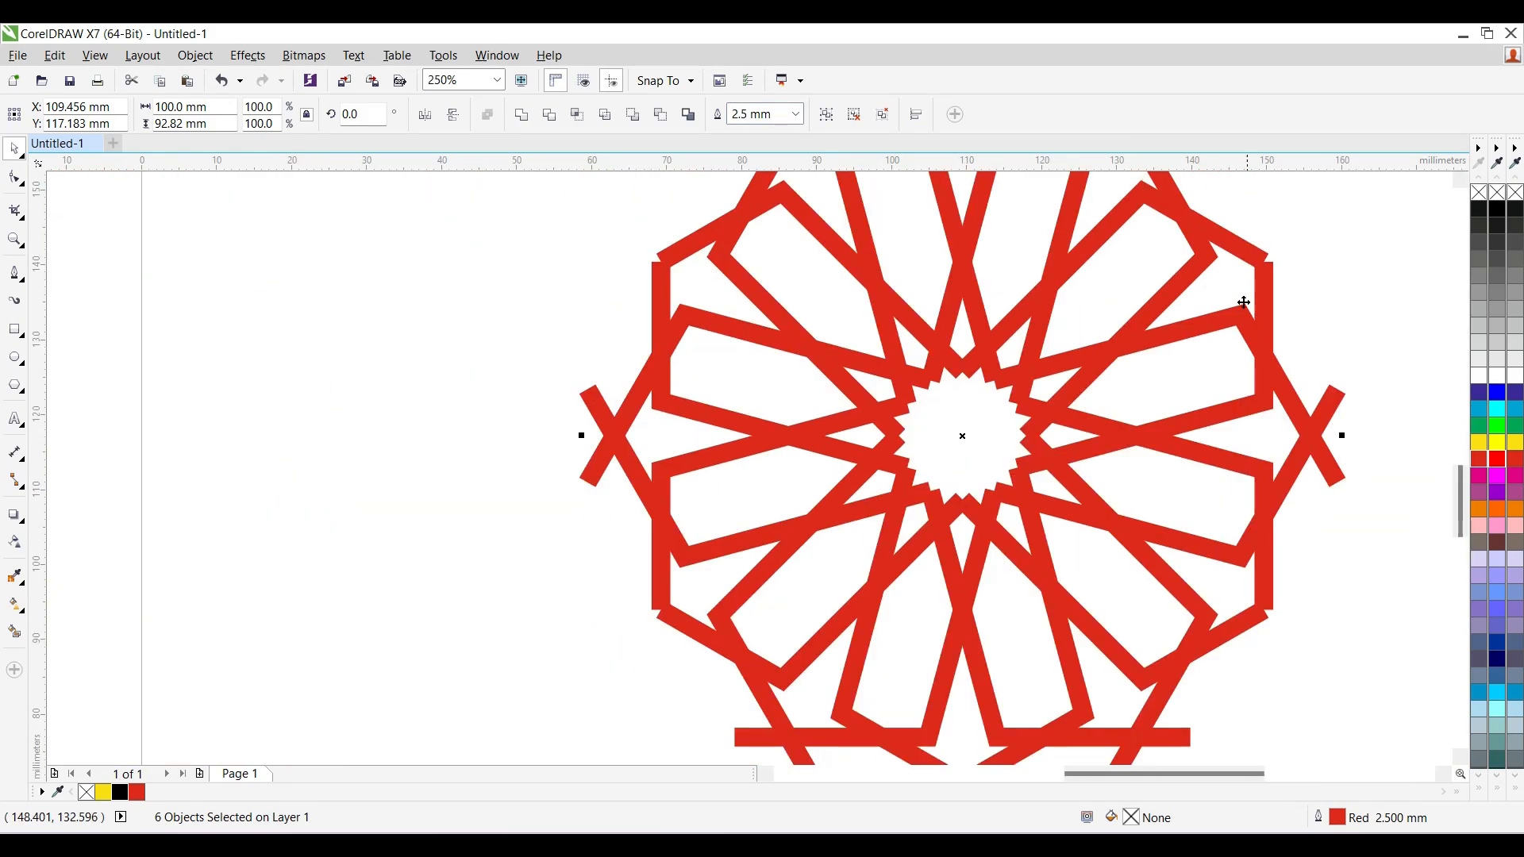
{"action": "left_click", "coordinate": [196, 56]}
{"action": "left_click", "coordinate": [254, 591]}
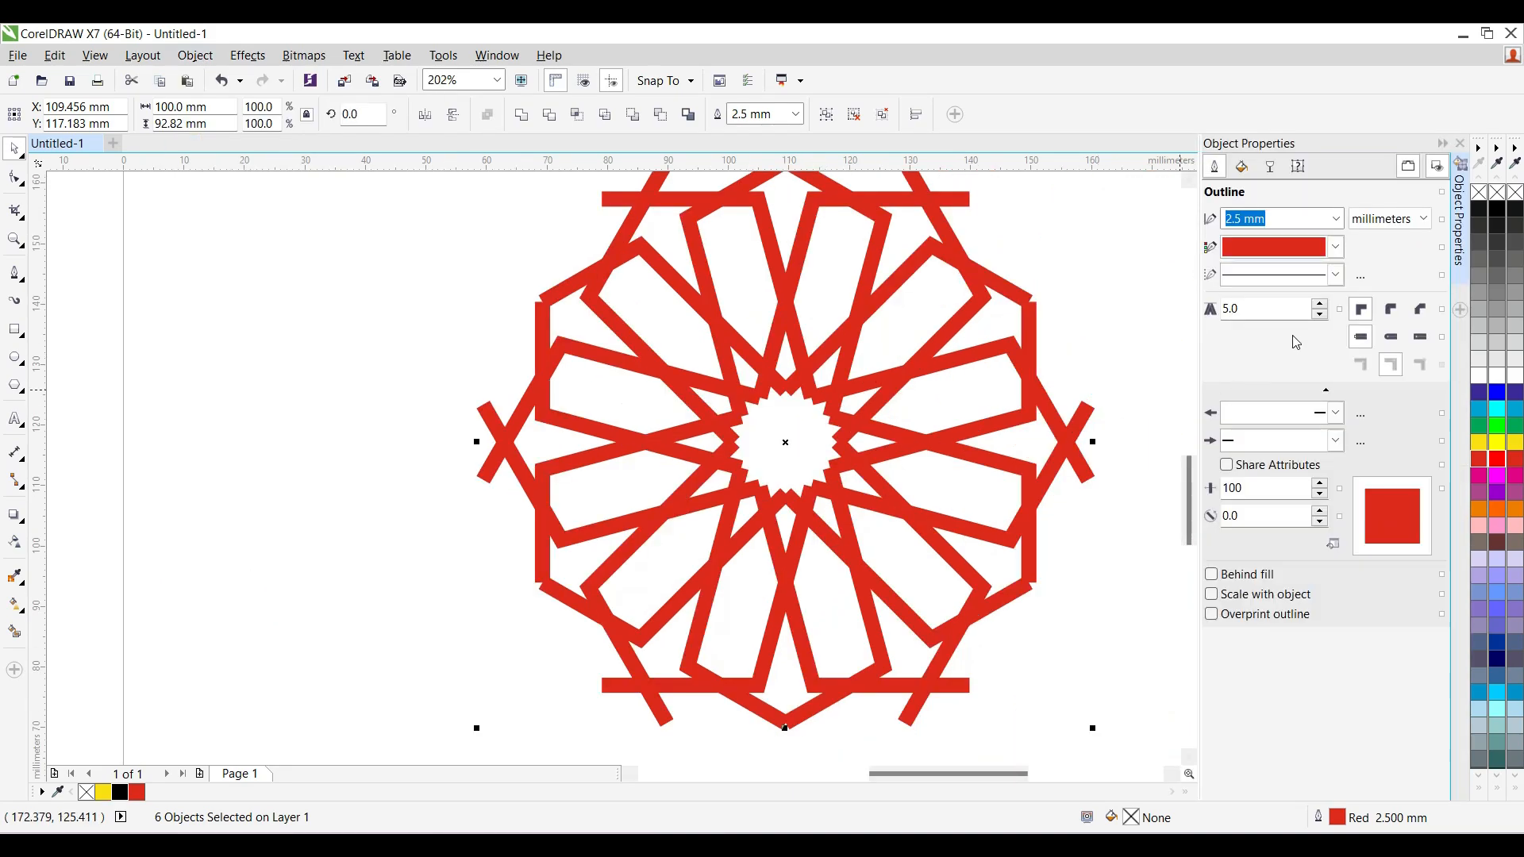
{"action": "scroll", "coordinate": [826, 408], "scroll_direction": "up", "scroll_amount": 1}
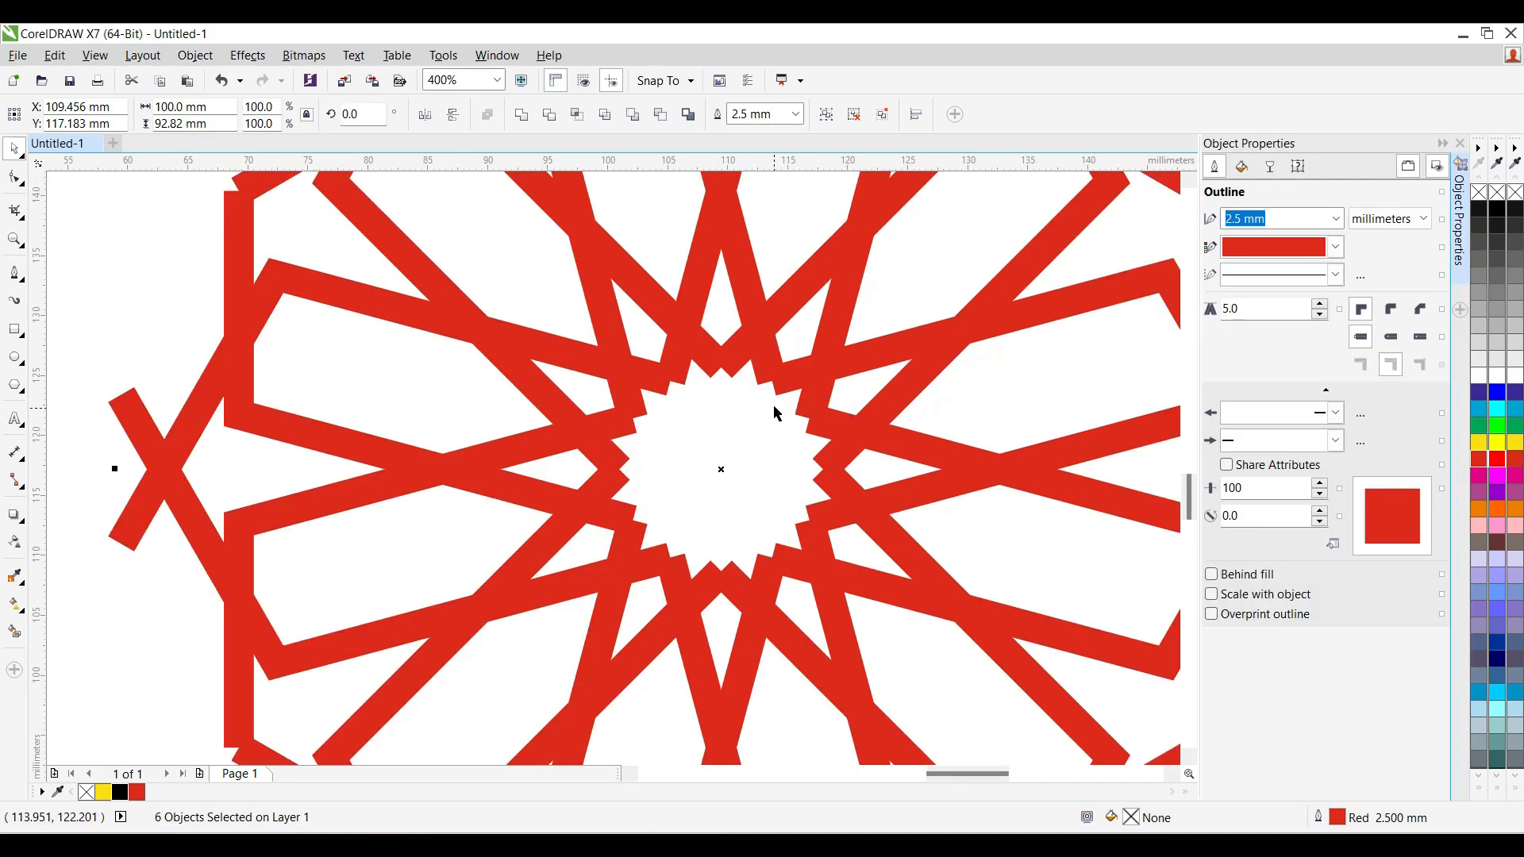
{"action": "left_click", "coordinate": [1420, 311]}
{"action": "left_click", "coordinate": [1391, 336]}
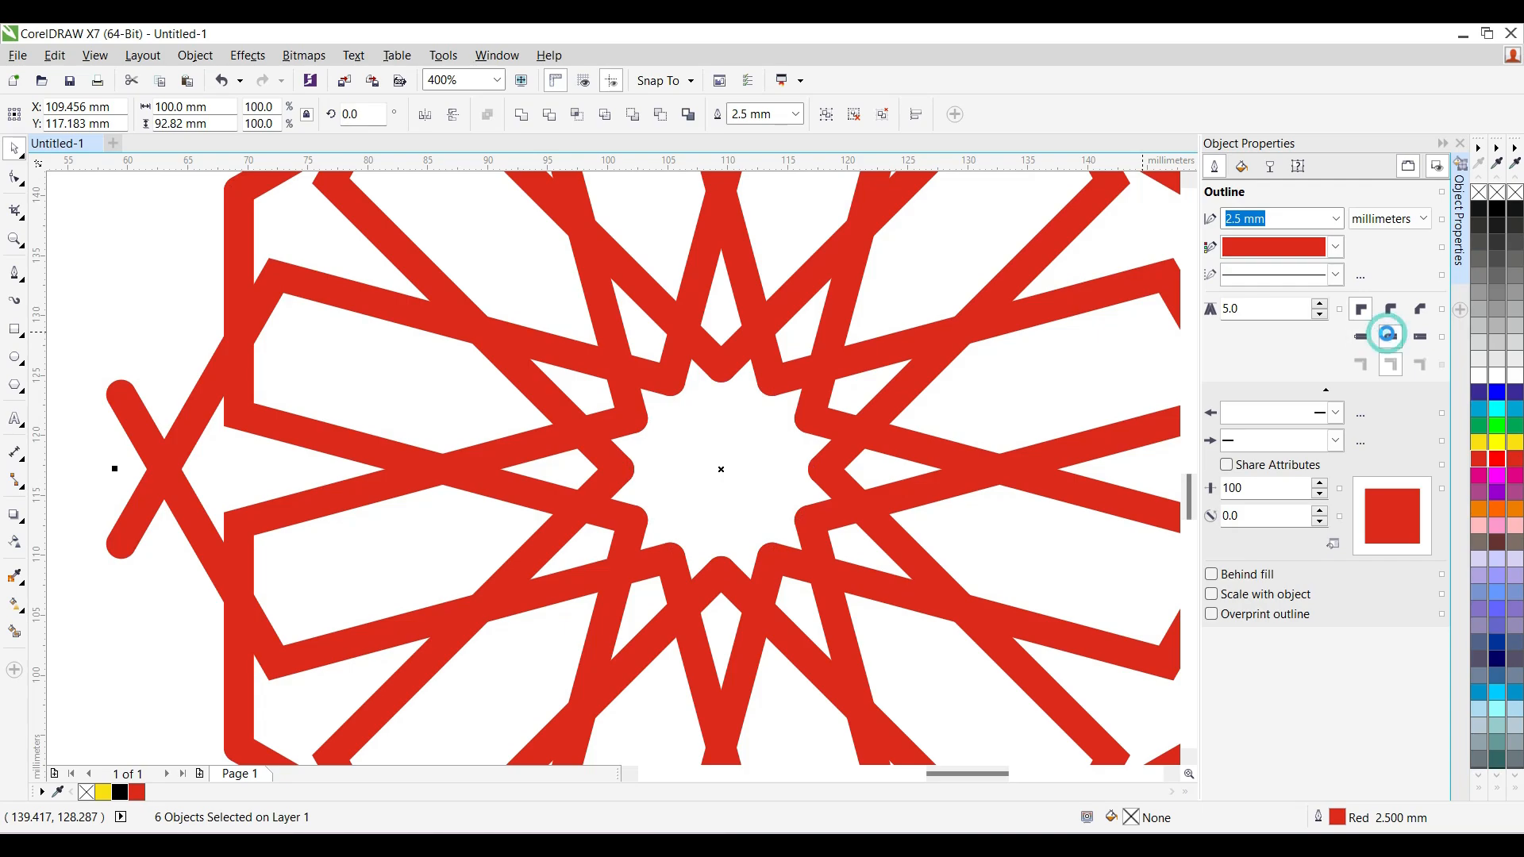
{"action": "scroll", "coordinate": [711, 442], "scroll_direction": "down", "scroll_amount": 1}
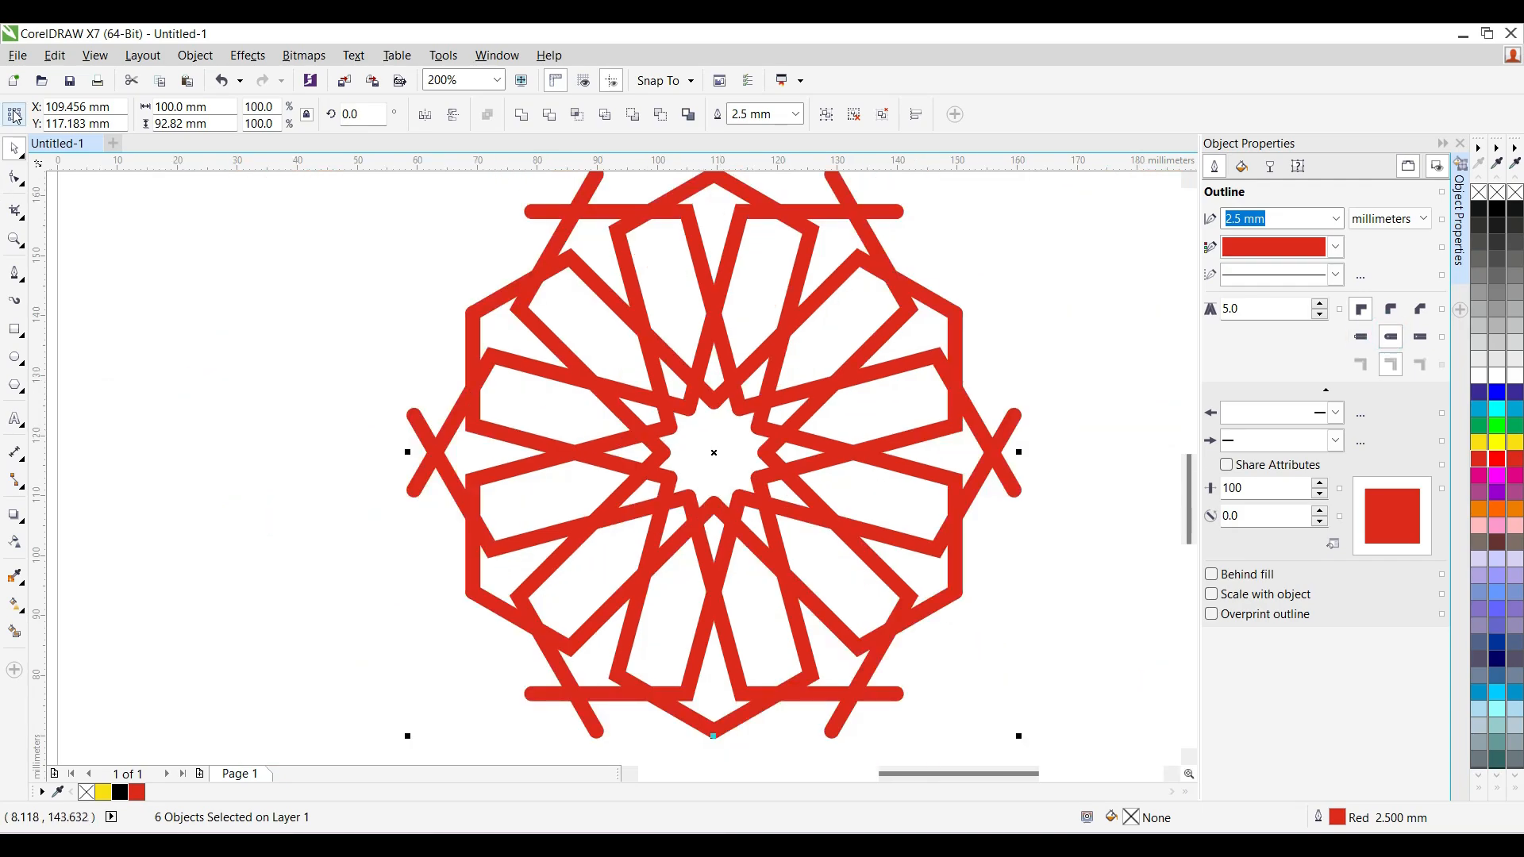
- Ungroup all objects of the rosette and combine them into a single curve
{"action": "scroll", "coordinate": [177, 305], "scroll_direction": "down", "scroll_amount": 1}
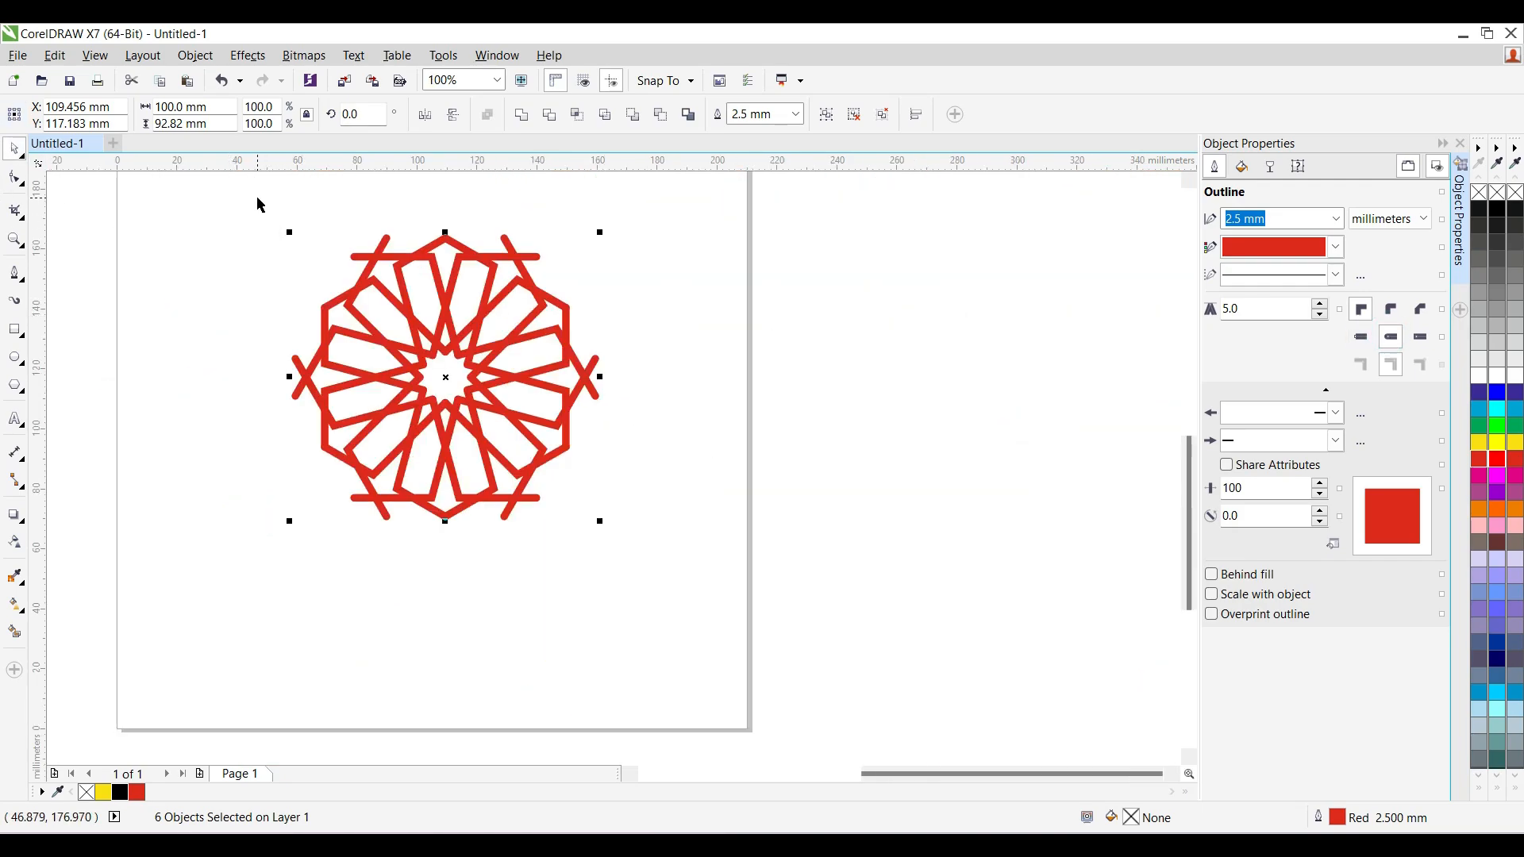
{"action": "left_click_drag", "start_coordinate": [258, 204], "coordinate": [689, 594]}
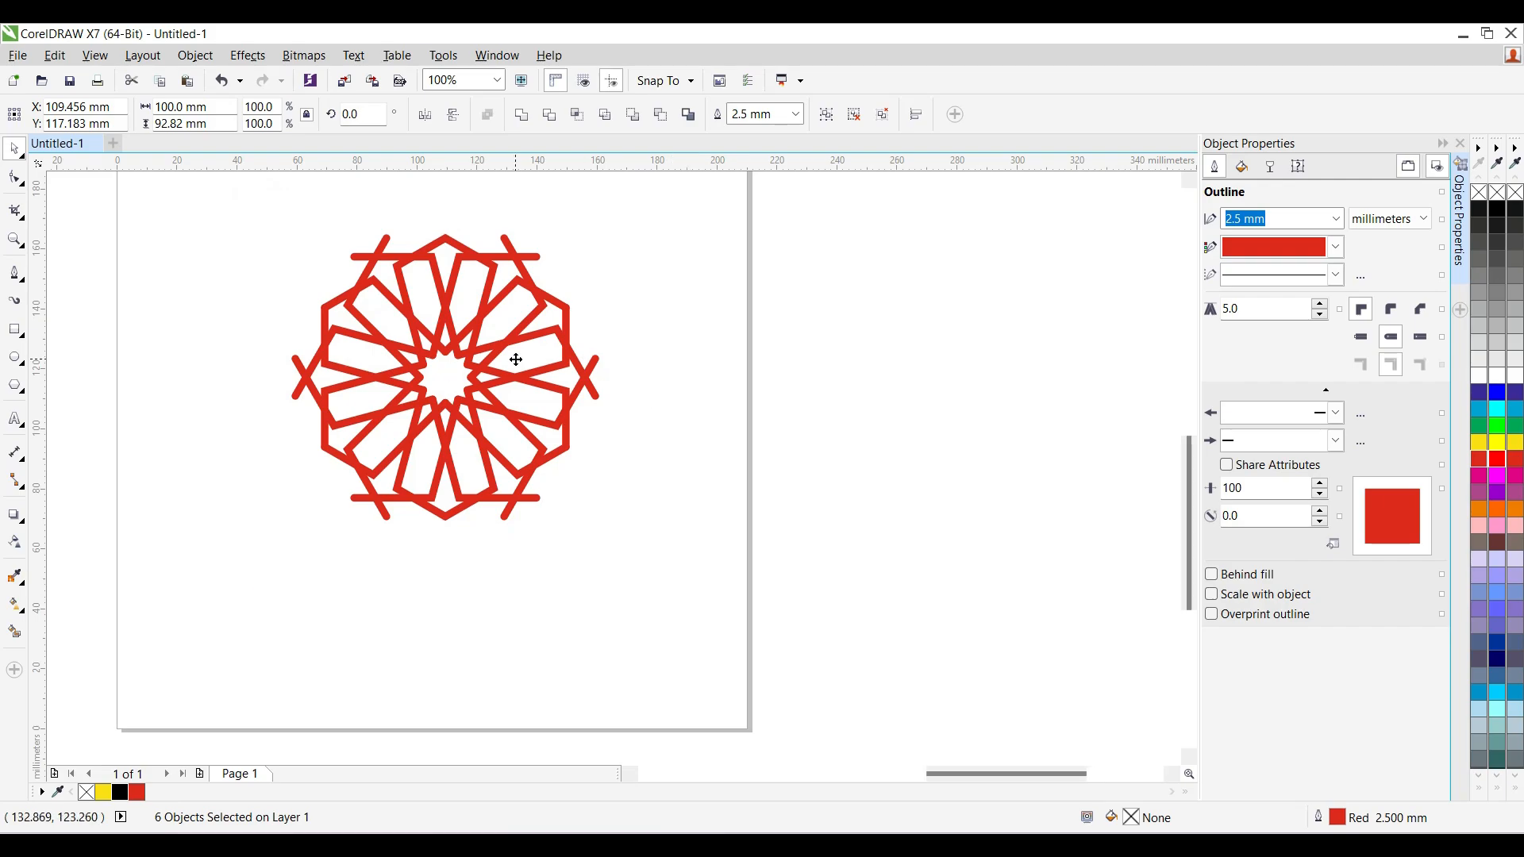
{"action": "scroll", "coordinate": [516, 359], "scroll_direction": "up", "scroll_amount": 1}
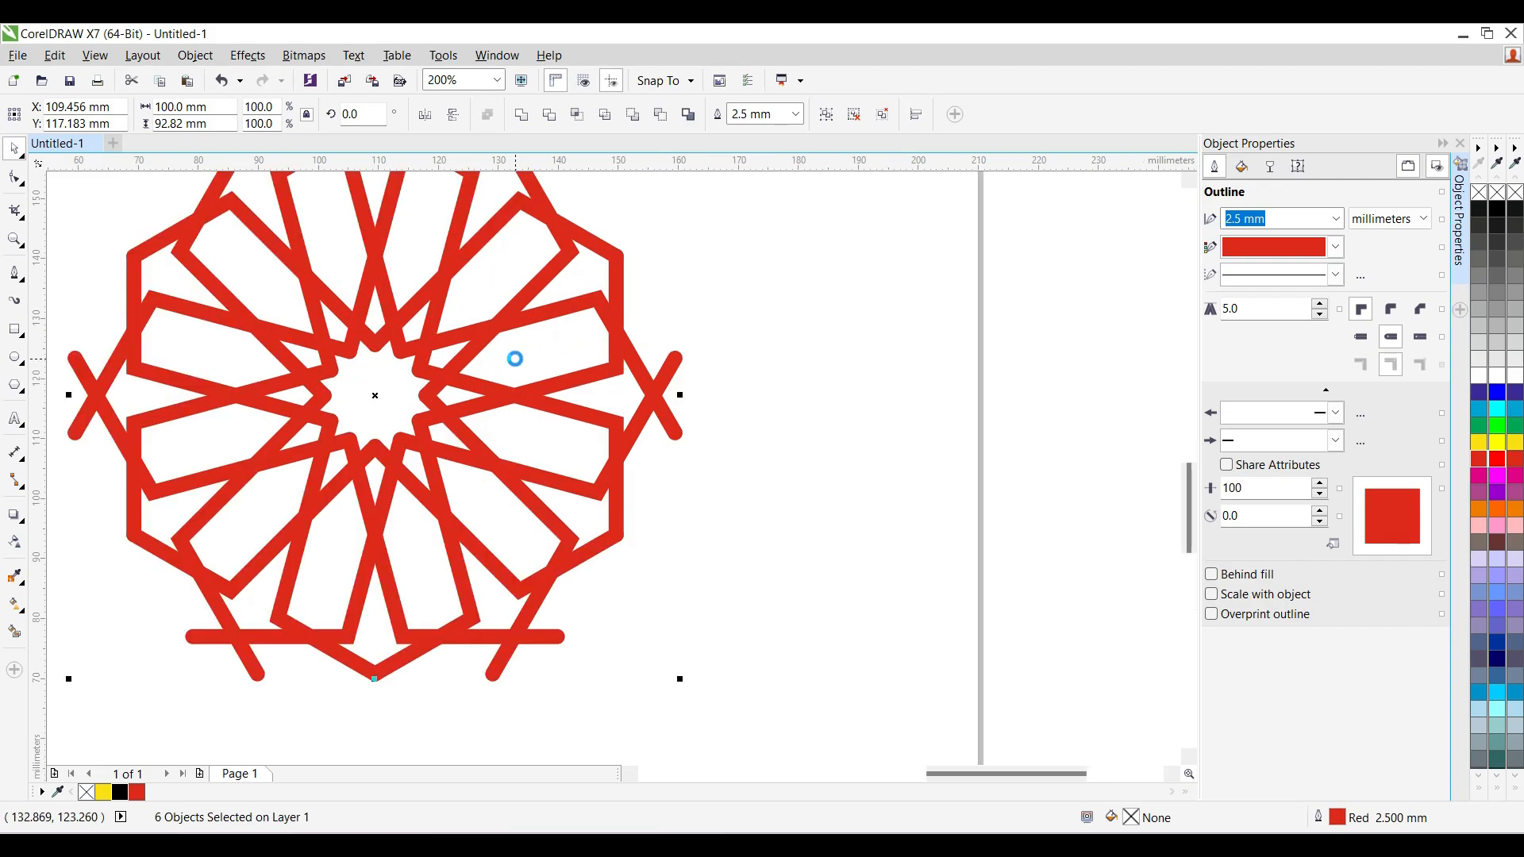
{"action": "left_click", "coordinate": [881, 118]}
{"action": "left_click", "coordinate": [880, 117]}
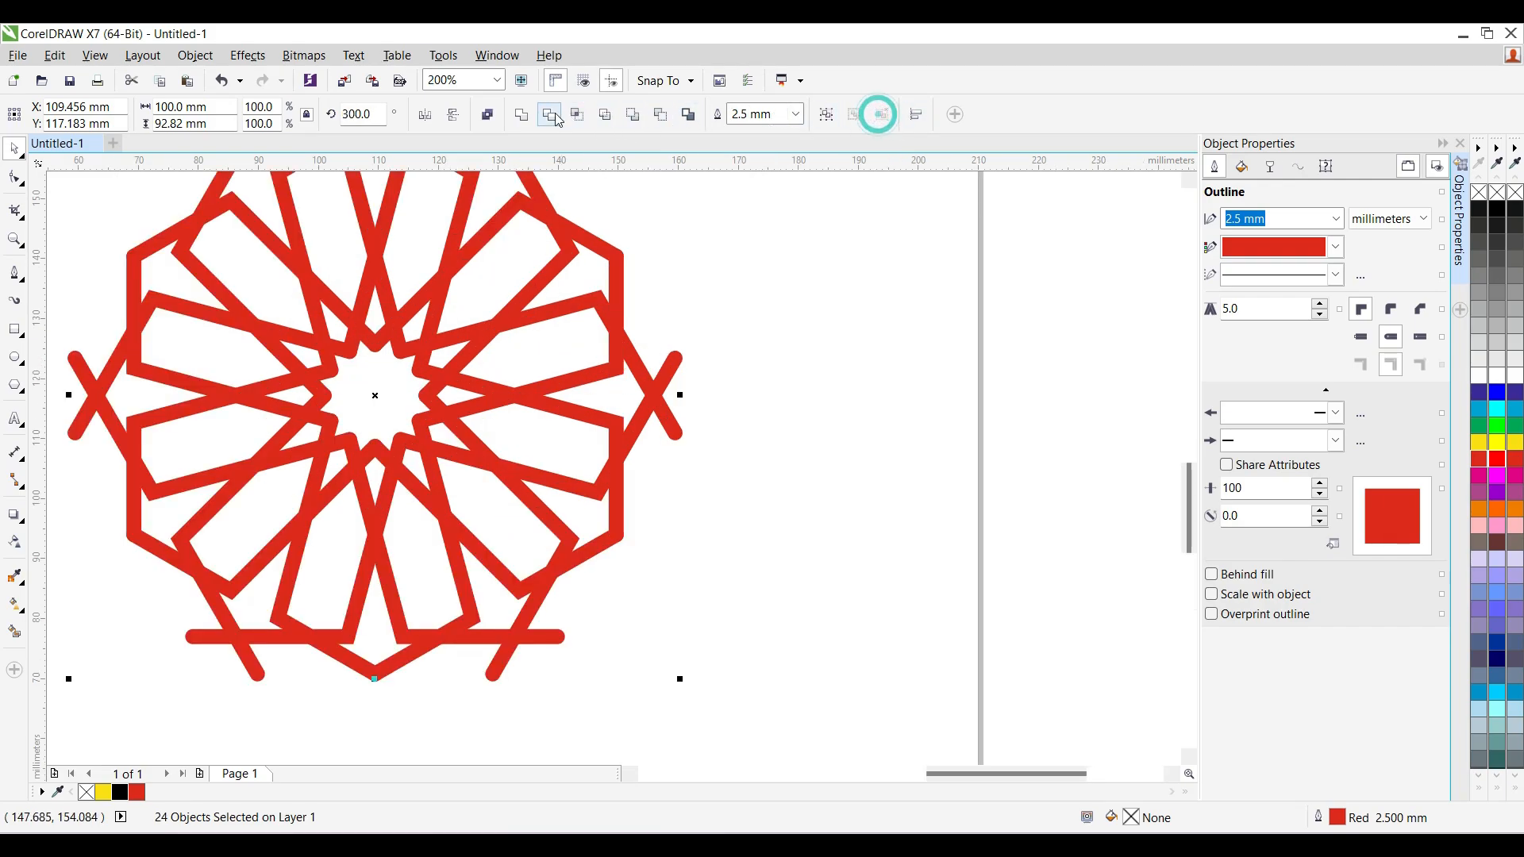
{"action": "left_click", "coordinate": [486, 115]}
{"action": "scroll", "coordinate": [443, 449], "scroll_direction": "down", "scroll_amount": 1}
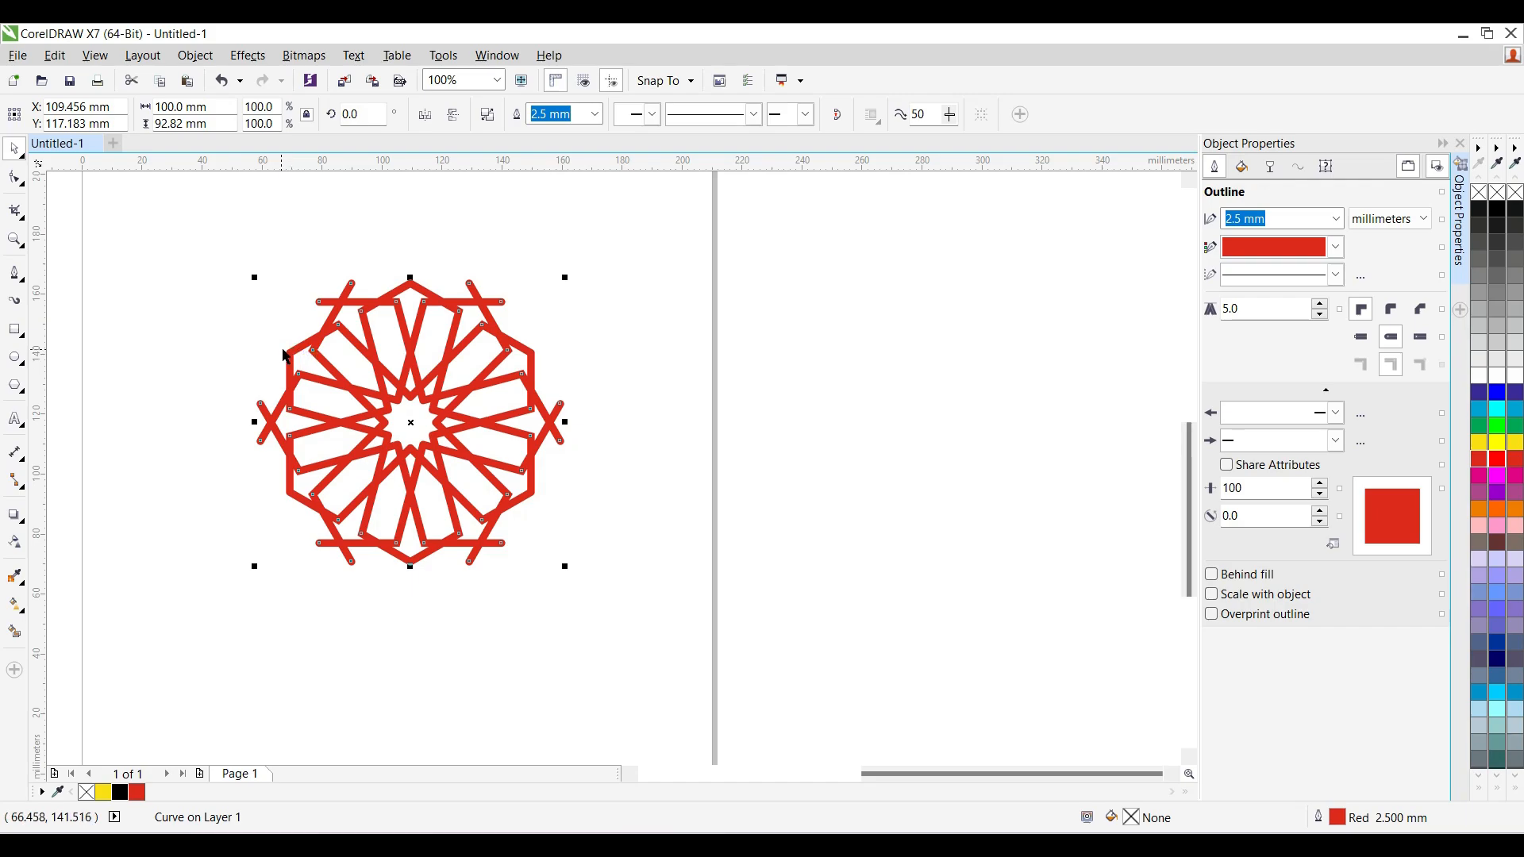
- Copy the rosette about 80 mm right and 46 mm down, repeating the offset to form a diagonal row of five
{"action": "left_click_drag", "start_coordinate": [286, 352], "coordinate": [534, 497]}
{"action": "scroll", "coordinate": [533, 497], "scroll_direction": "down", "scroll_amount": 4}
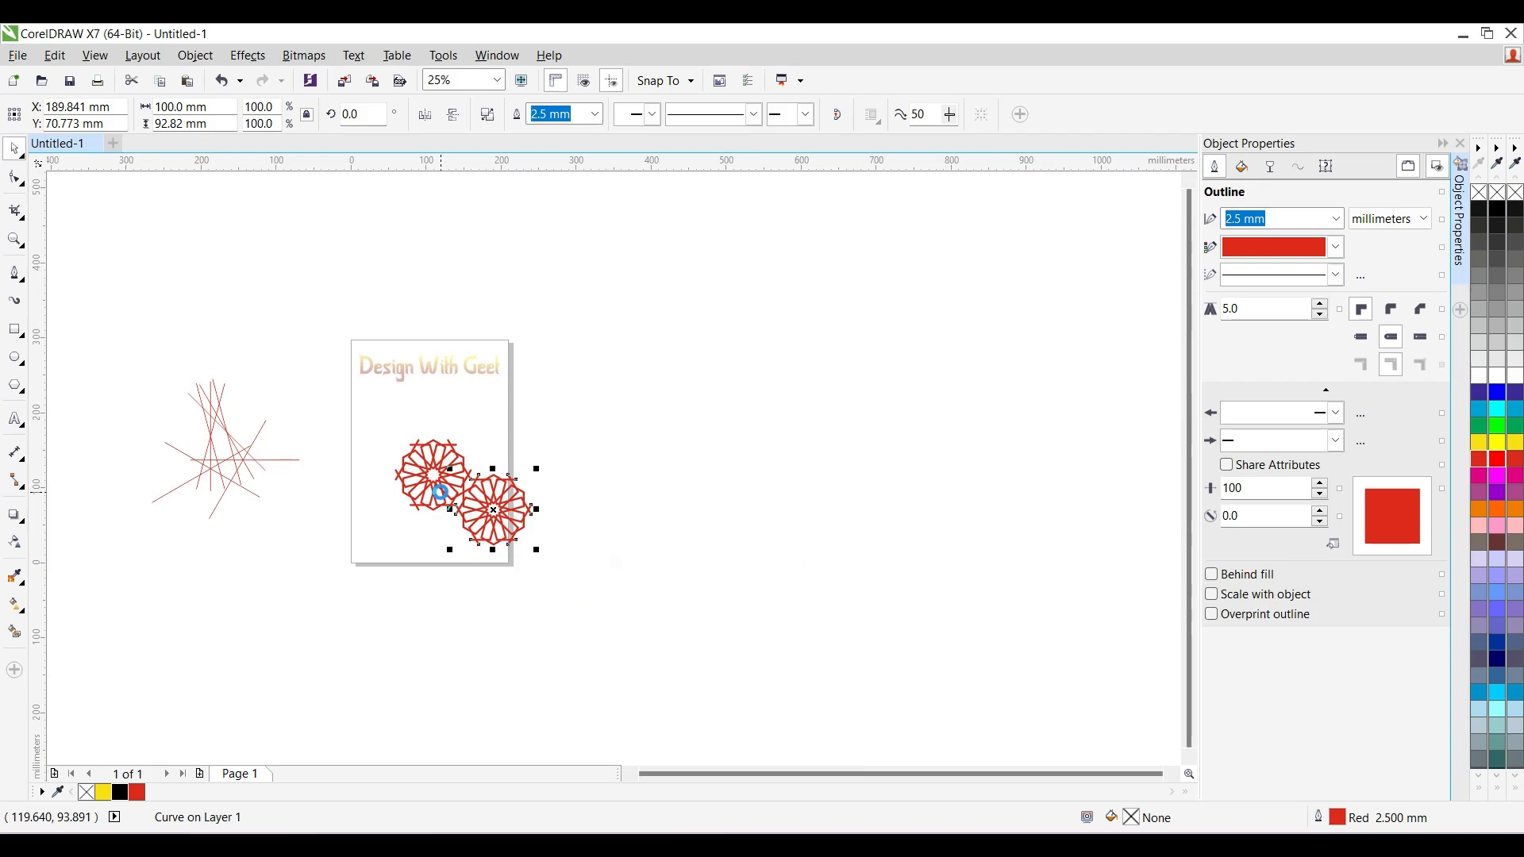
{"action": "key", "text": "ctrl+r"}
{"action": "key", "text": "ctrl+r"}
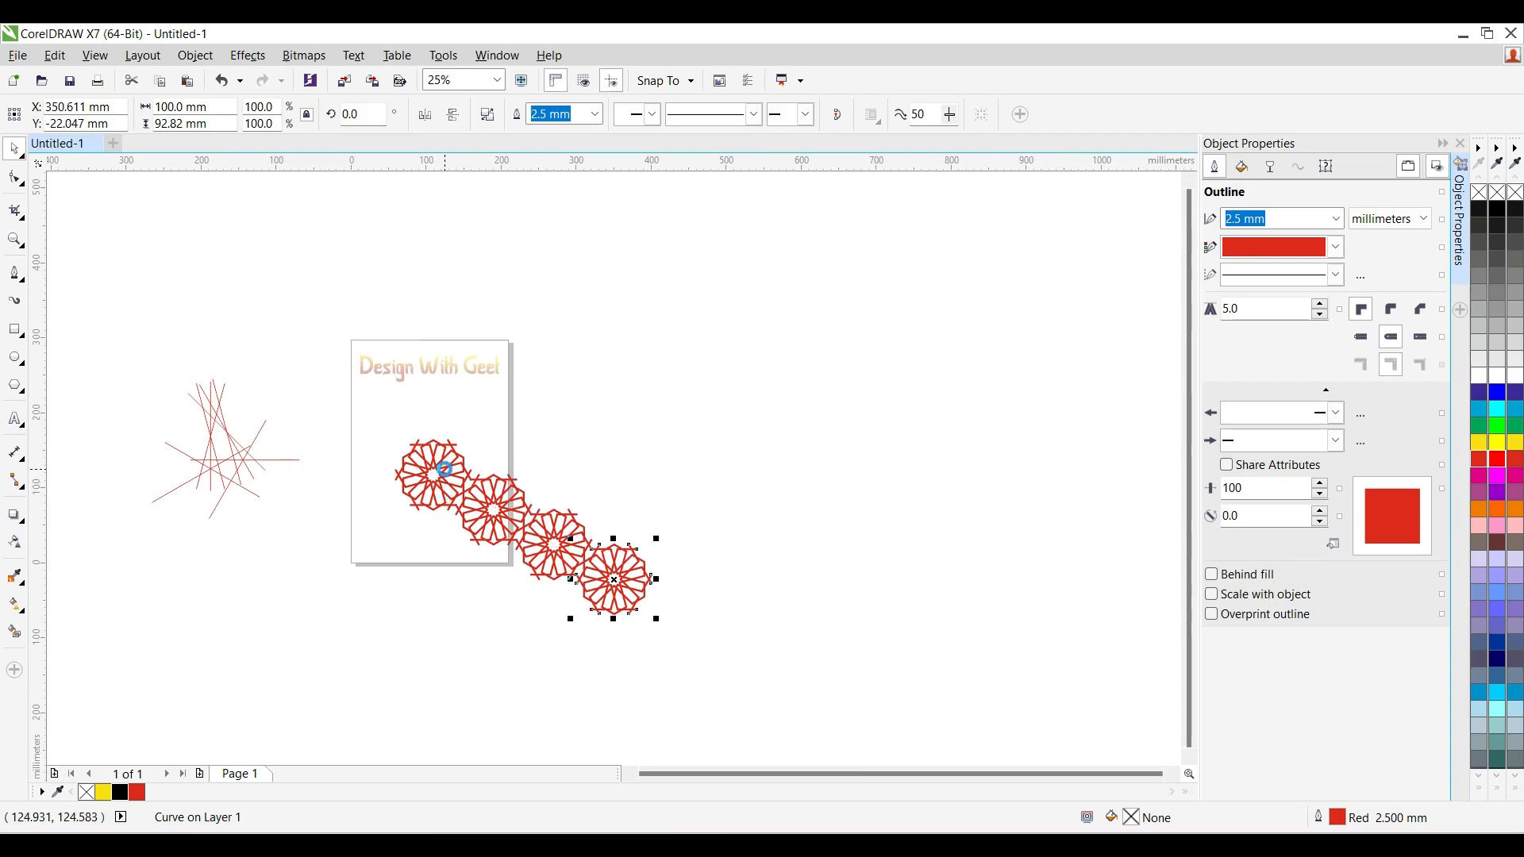
{"action": "key", "text": "ctrl+r"}
- Select the row of five rosettes, shift it slightly down and left, and place a spare copy off the page to the upper right
{"action": "left_click_drag", "start_coordinate": [673, 632], "coordinate": [759, 681]}
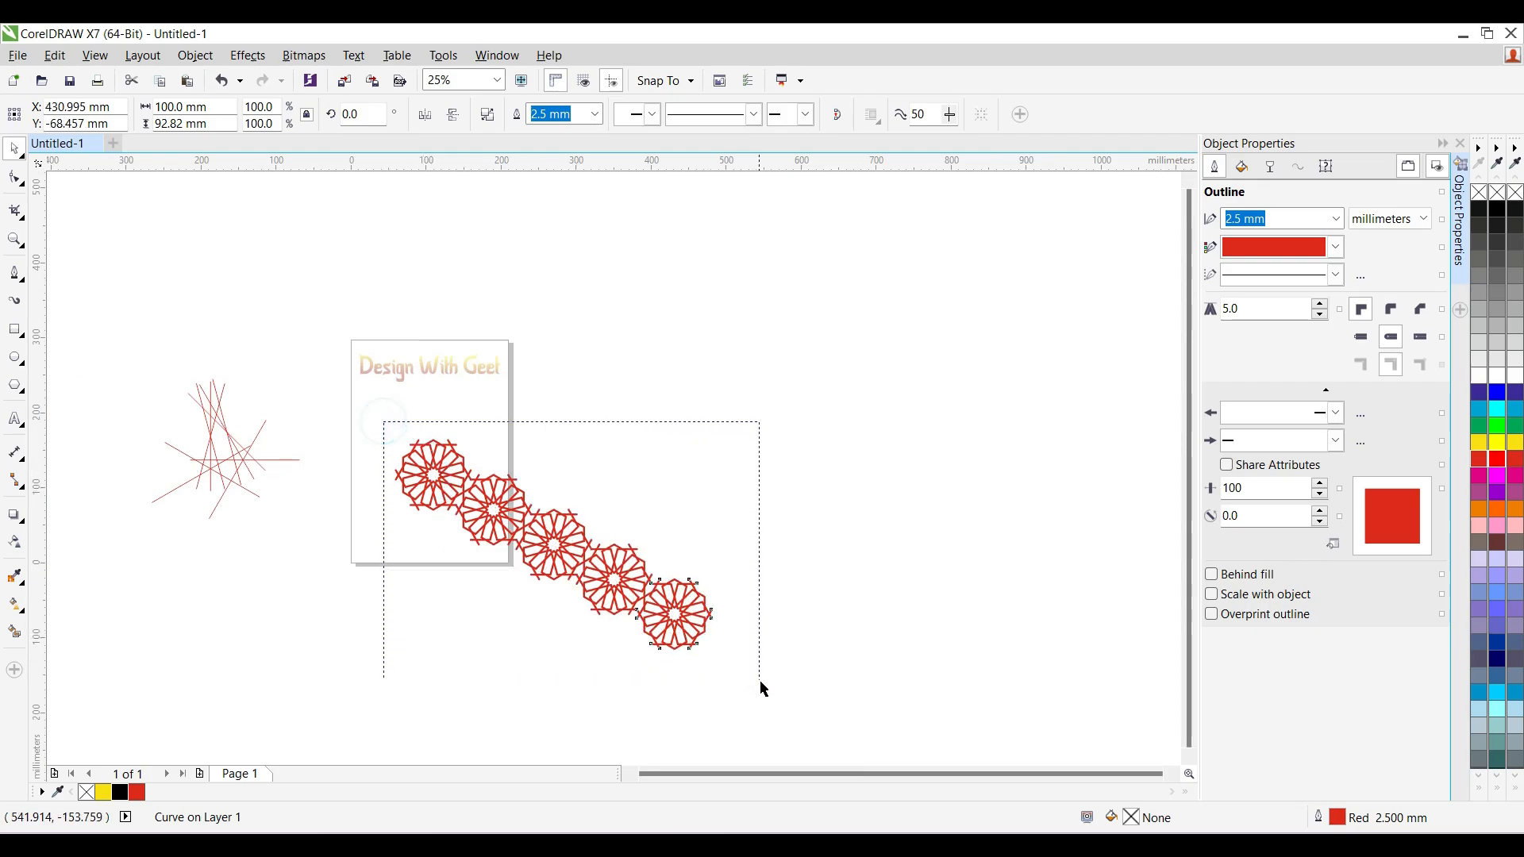
{"action": "mouse_move", "coordinate": [674, 622]}
{"action": "left_mouse_down"}
{"action": "mouse_move", "coordinate": [800, 522]}
{"action": "mouse_move", "coordinate": [777, 582]}
{"action": "mouse_move", "coordinate": [742, 583]}
{"action": "mouse_move", "coordinate": [662, 638]}
{"action": "left_mouse_up"}
{"action": "left_click_drag", "start_coordinate": [559, 578], "coordinate": [1004, 354]}
- Copy the original row of five rosettes diagonally up and right, node to node, and repeat the copy to build four interlocking rows
{"action": "left_click_drag", "start_coordinate": [373, 444], "coordinate": [786, 708]}
{"action": "scroll", "coordinate": [516, 531], "scroll_direction": "up", "scroll_amount": 1}
{"action": "scroll", "coordinate": [256, 478], "scroll_direction": "up", "scroll_amount": 1}
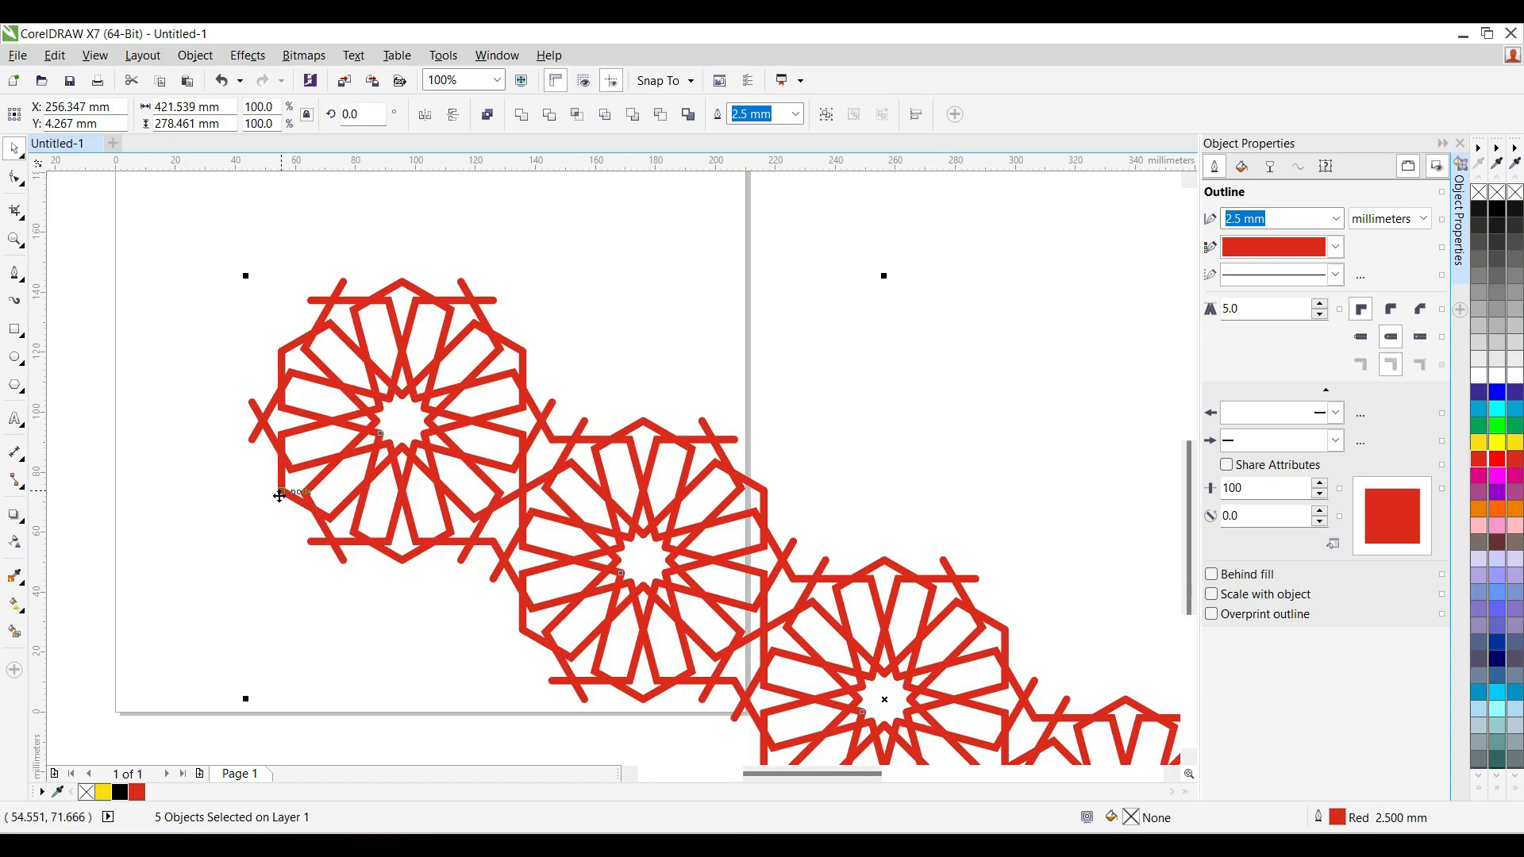
{"action": "left_click_drag", "start_coordinate": [279, 495], "coordinate": [522, 355]}
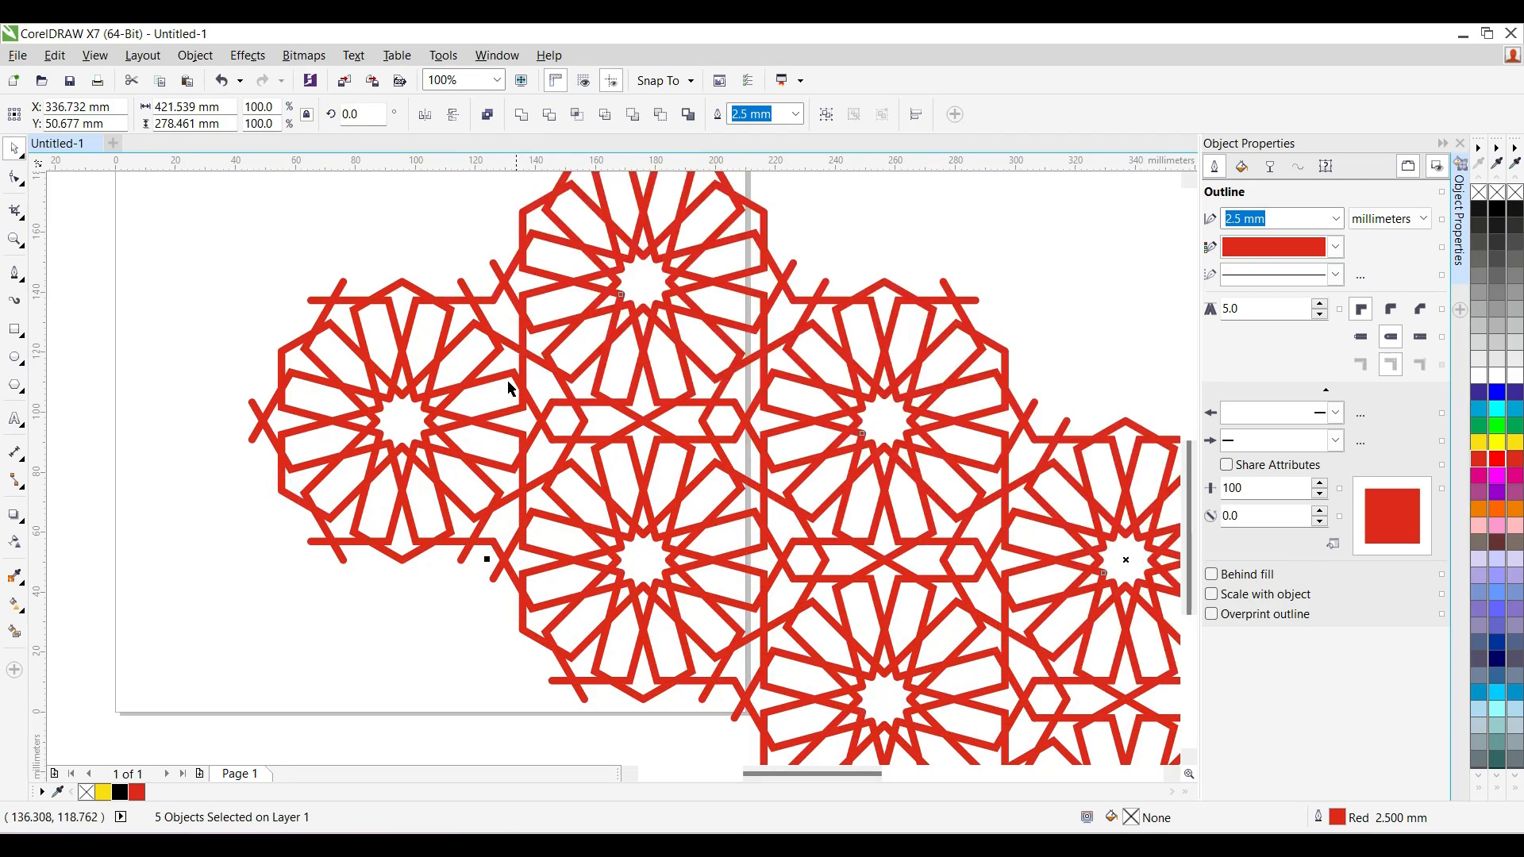
{"action": "scroll", "coordinate": [498, 429], "scroll_direction": "down", "scroll_amount": 1}
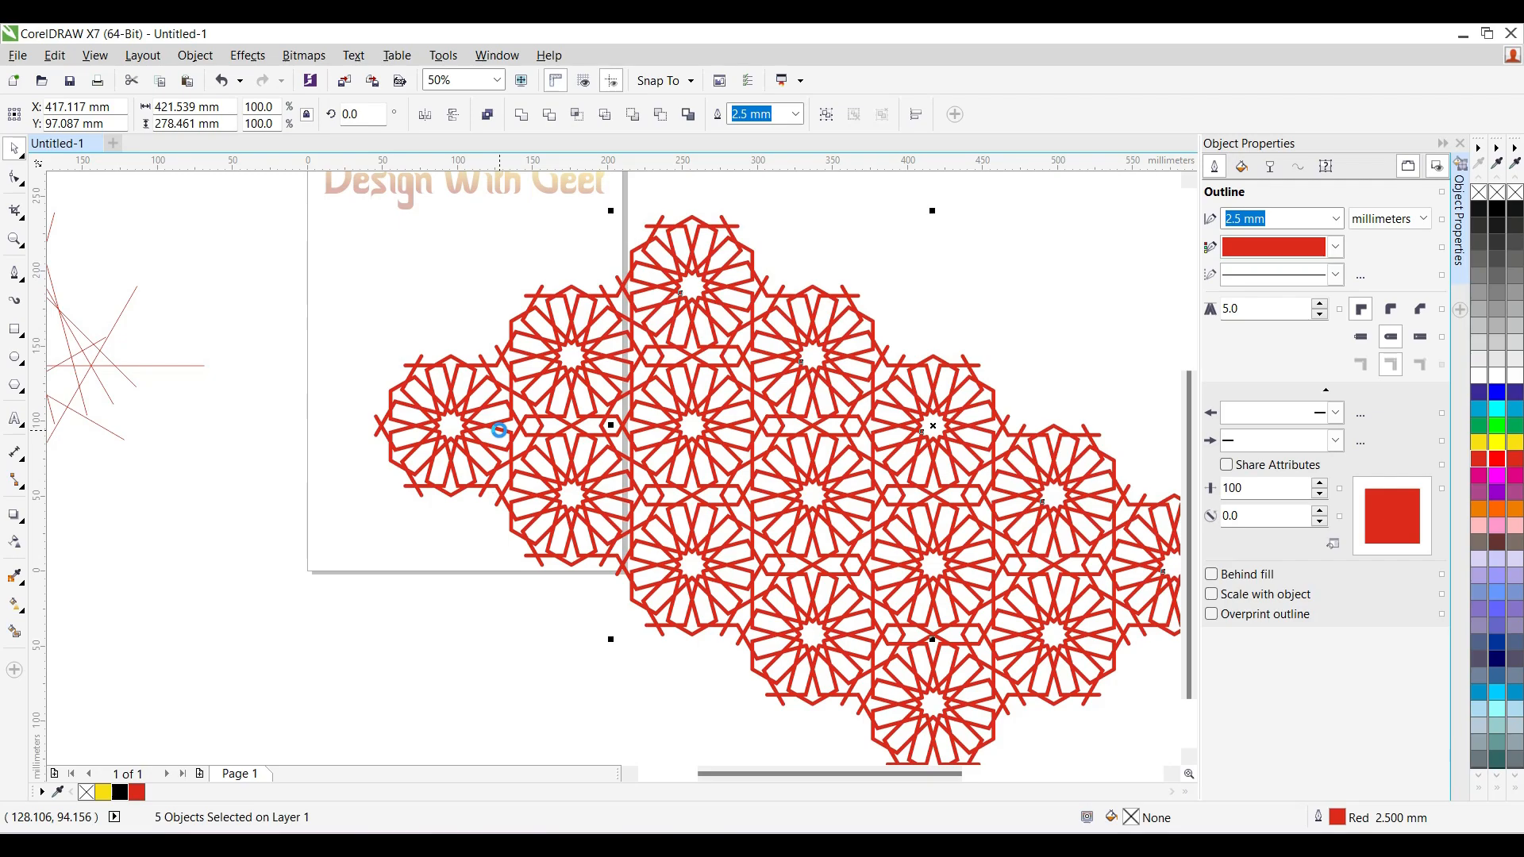
{"action": "scroll", "coordinate": [498, 429], "scroll_direction": "down", "scroll_amount": 2}
{"action": "scroll", "coordinate": [501, 505], "scroll_direction": "up", "scroll_amount": 1}
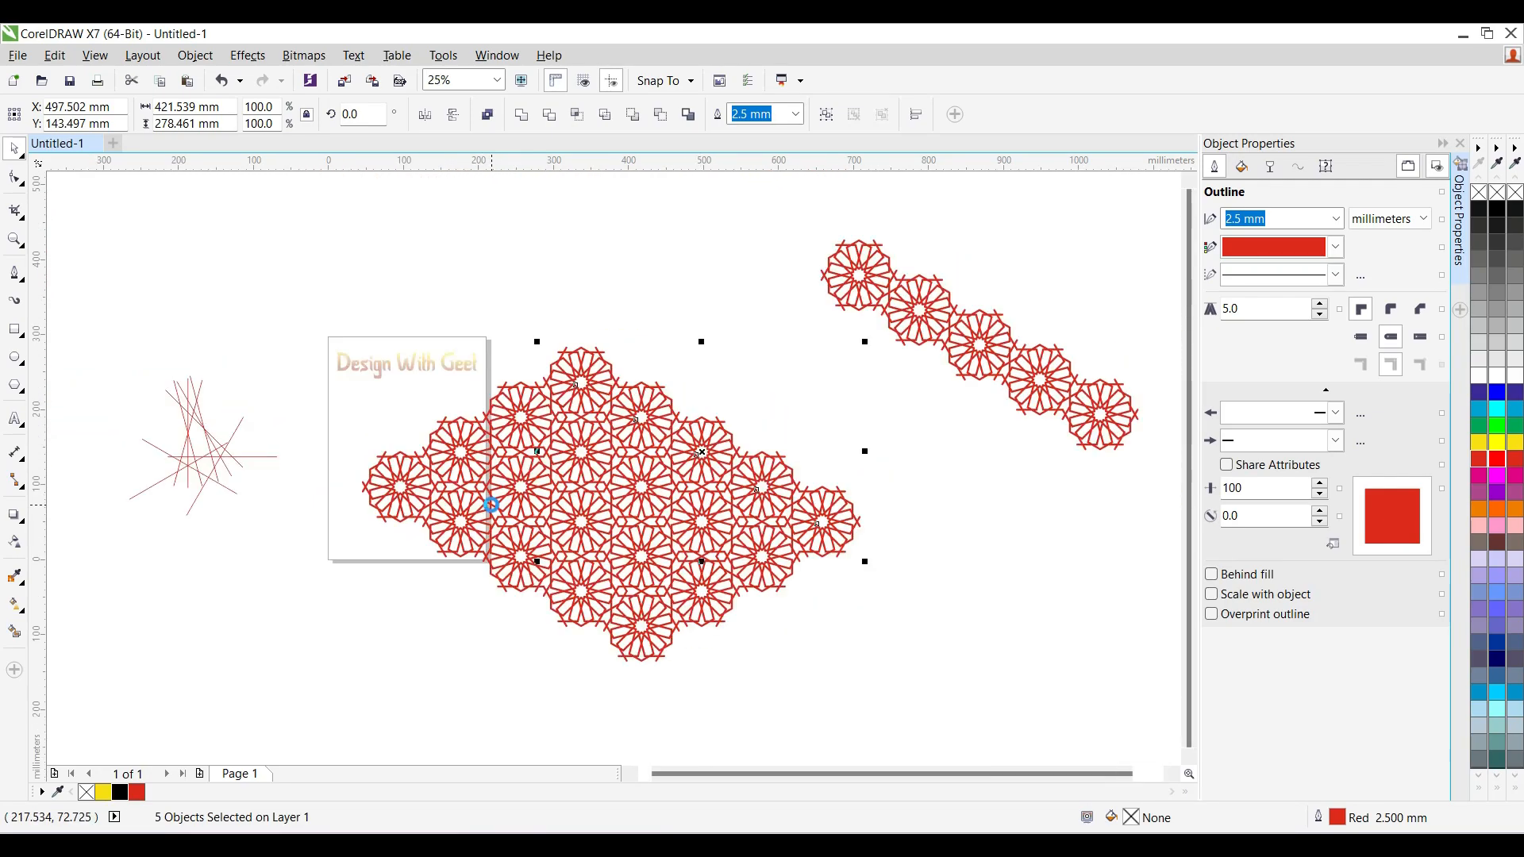
- Shift the spare diagonal row of five rosettes further right and up, and rotate it 30° so it lies horizontal
{"action": "scroll", "coordinate": [579, 511], "scroll_direction": "up", "scroll_amount": 1}
{"action": "scroll", "coordinate": [553, 516], "scroll_direction": "down", "scroll_amount": 1}
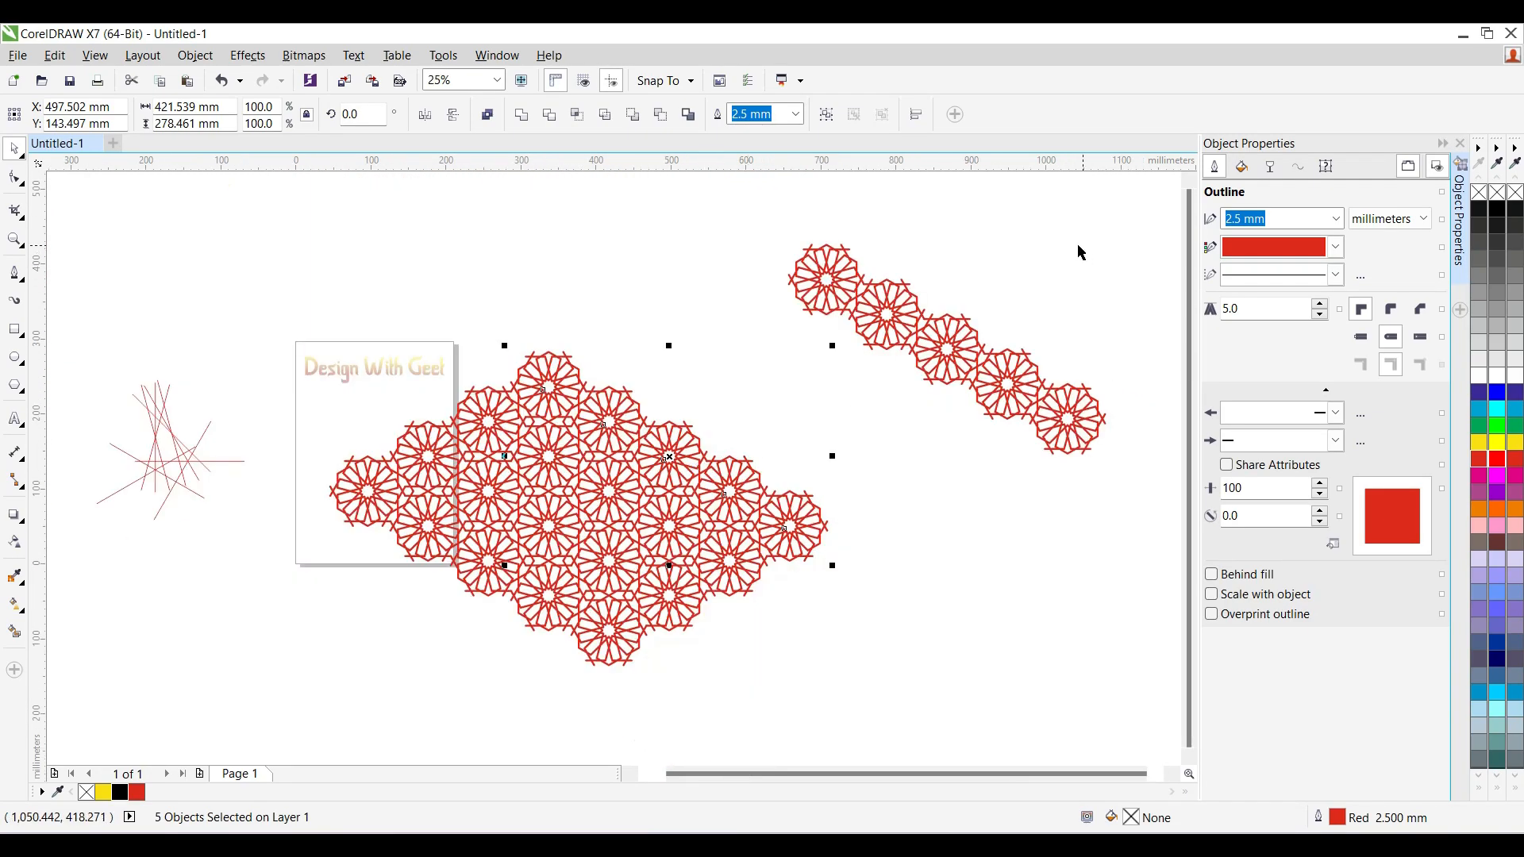
{"action": "scroll", "coordinate": [820, 360], "scroll_direction": "down", "scroll_amount": 1}
{"action": "scroll", "coordinate": [821, 360], "scroll_direction": "up", "scroll_amount": 1}
{"action": "left_click_drag", "start_coordinate": [487, 323], "coordinate": [925, 578]}
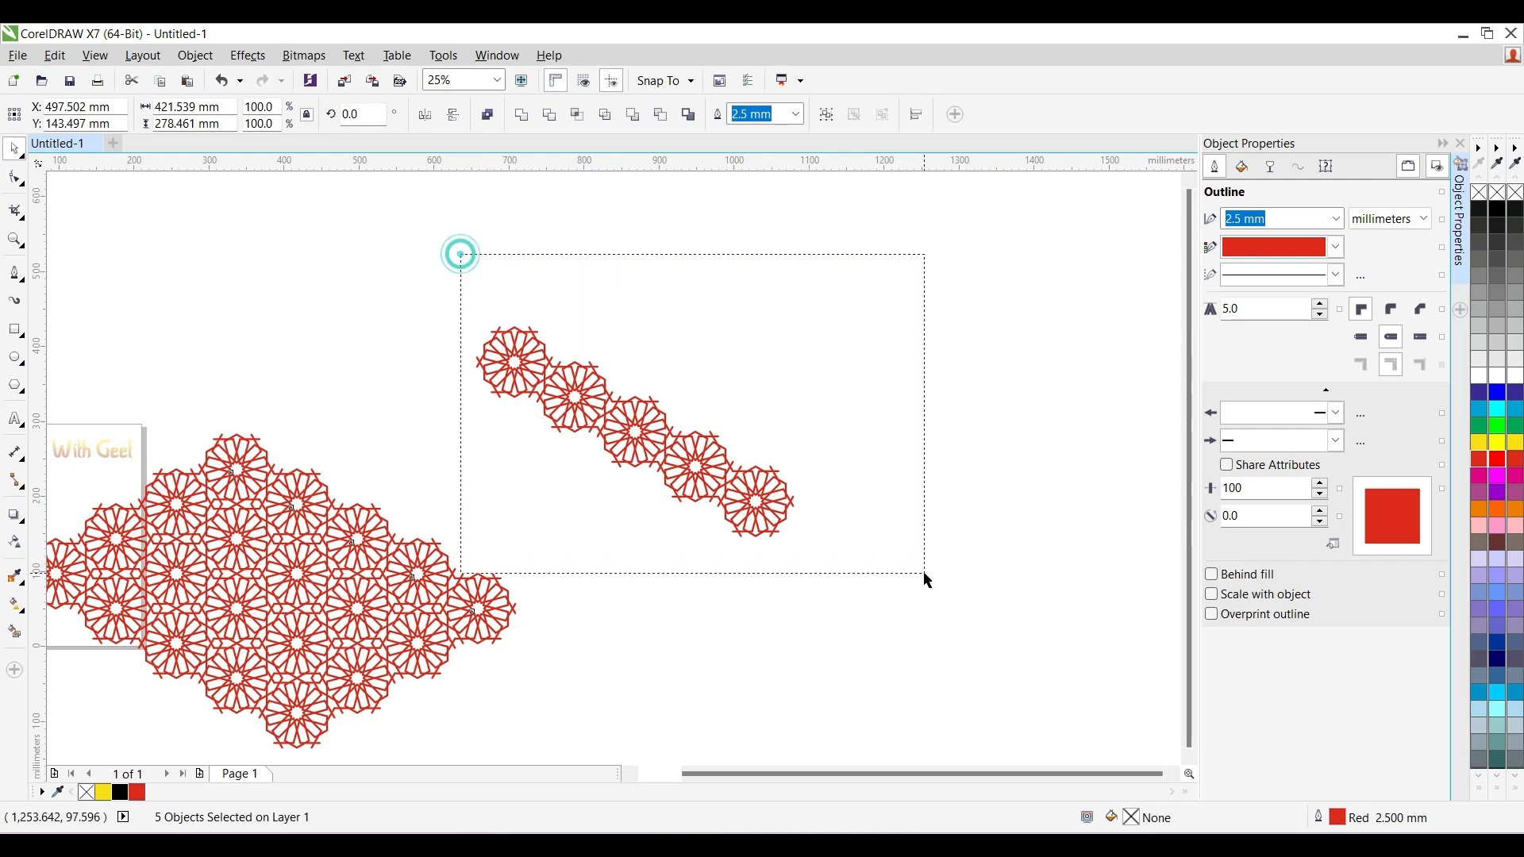
{"action": "left_click_drag", "start_coordinate": [611, 407], "coordinate": [726, 349]}
{"action": "left_click", "coordinate": [726, 349]}
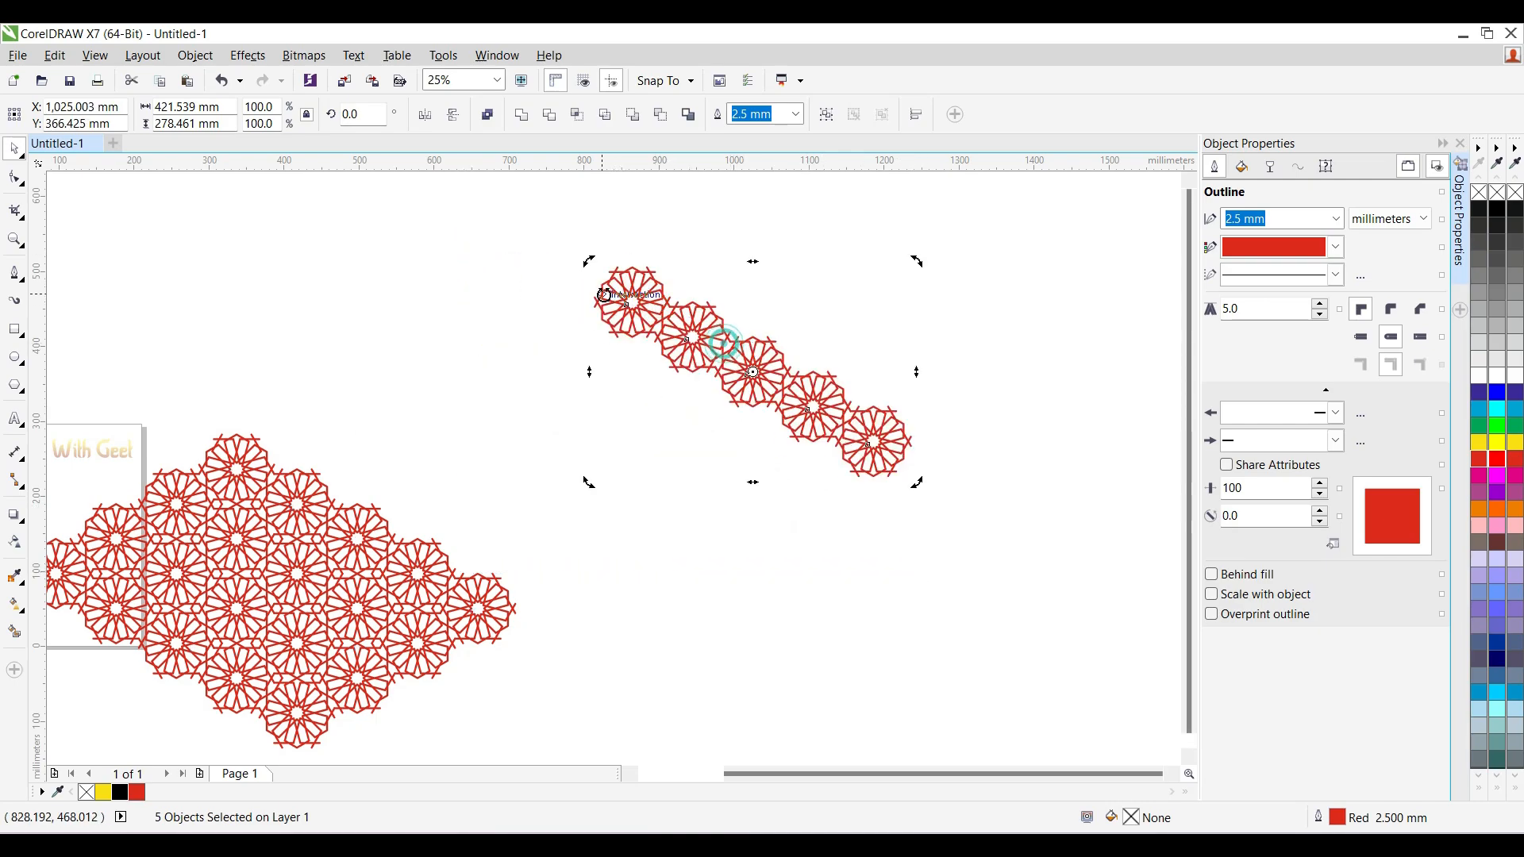
{"action": "left_click_drag", "start_coordinate": [586, 257], "coordinate": [565, 361]}
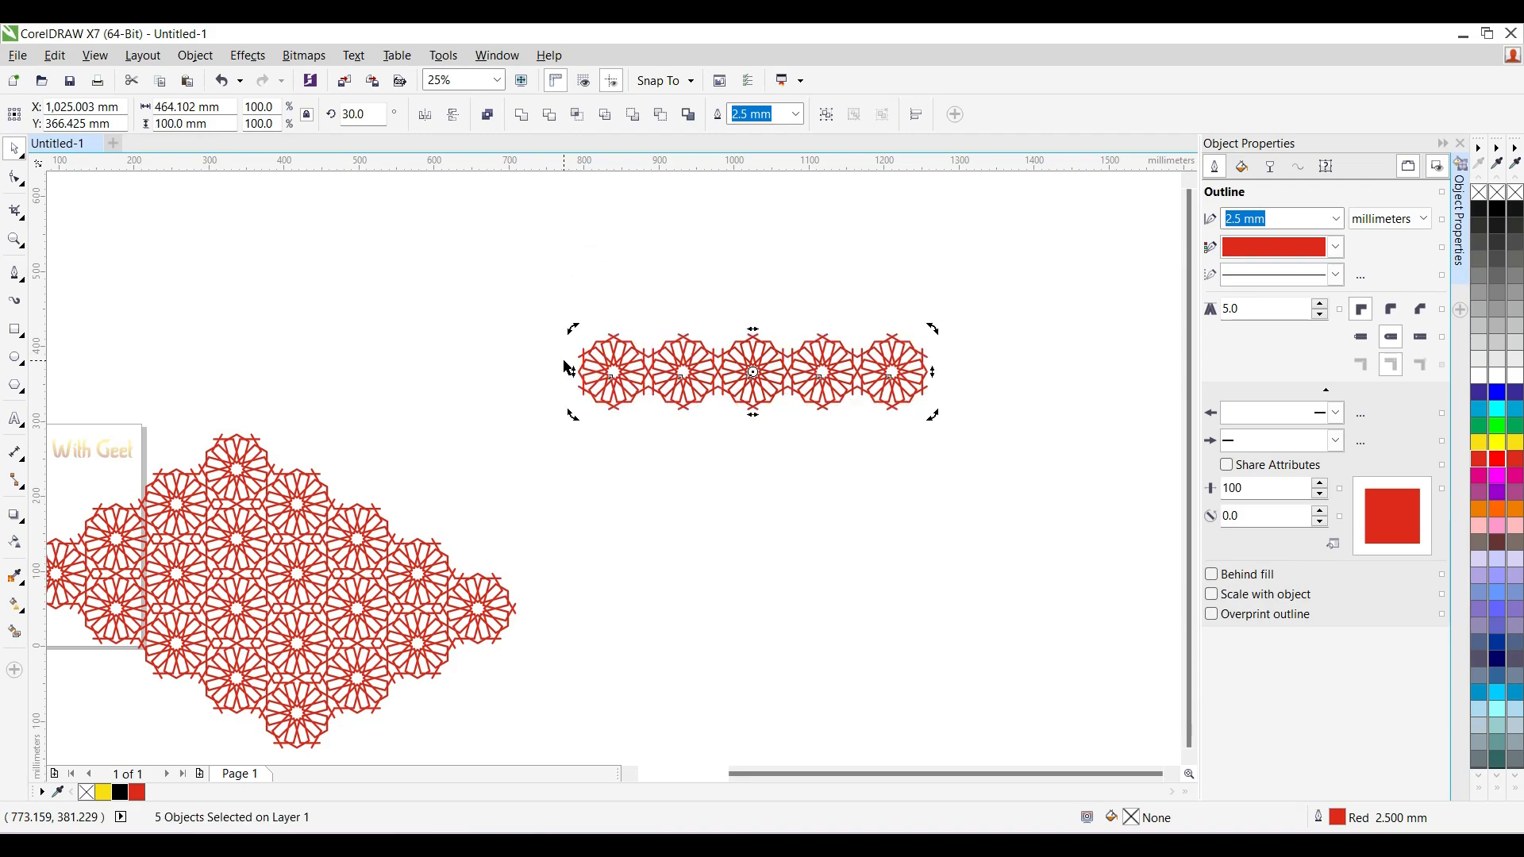
{"action": "left_click", "coordinate": [361, 113]}
- Move the horizontal row of five rosettes about 90 mm right and 109 mm up
{"action": "left_click_drag", "start_coordinate": [553, 284], "coordinate": [1030, 470]}
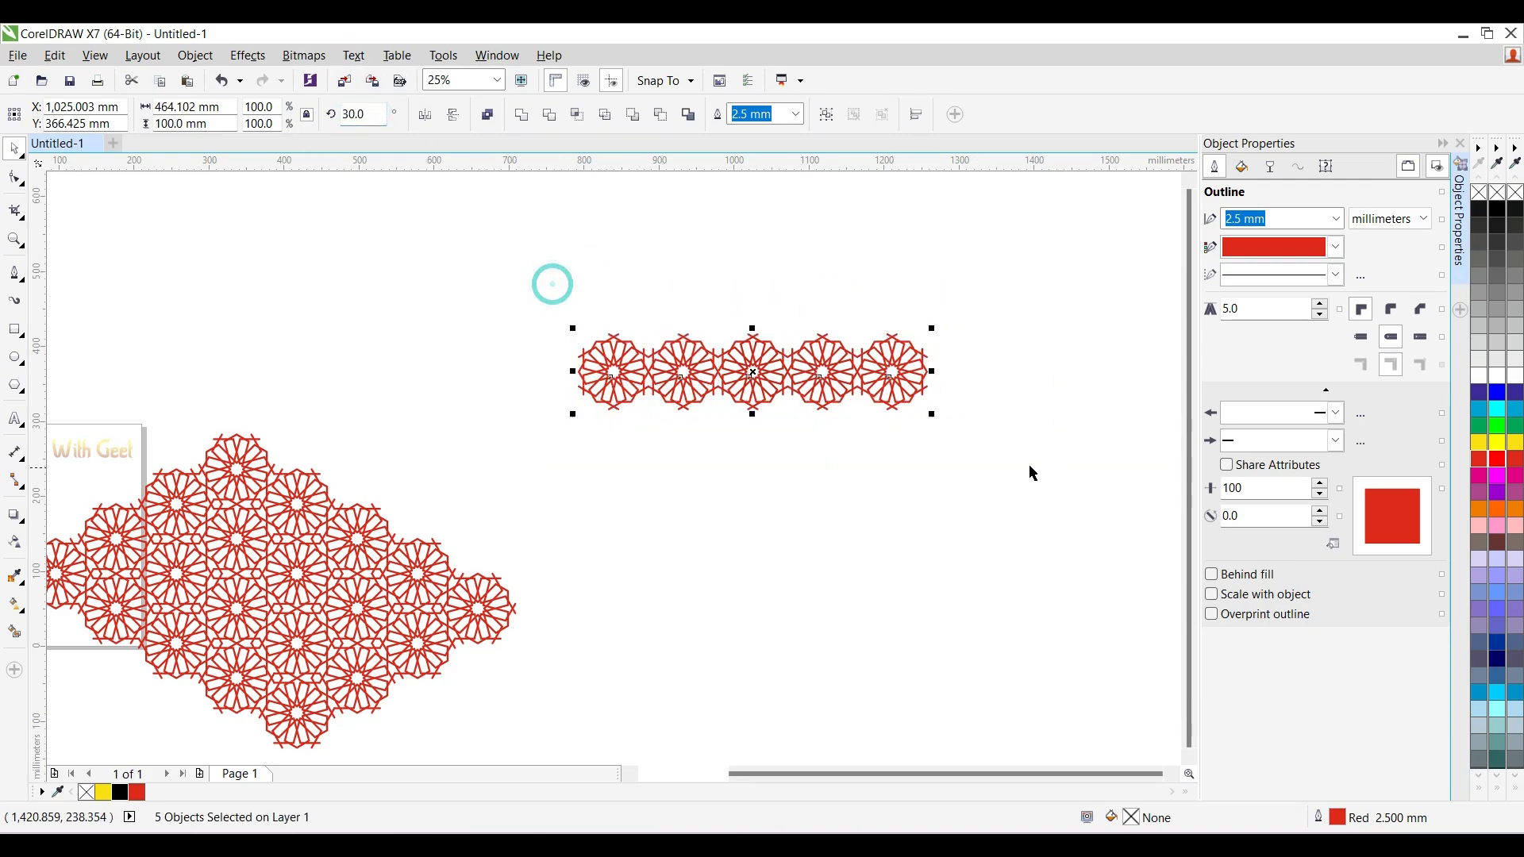
{"action": "left_click_drag", "start_coordinate": [759, 350], "coordinate": [834, 264]}
{"action": "scroll", "coordinate": [802, 244], "scroll_direction": "up", "scroll_amount": 2}
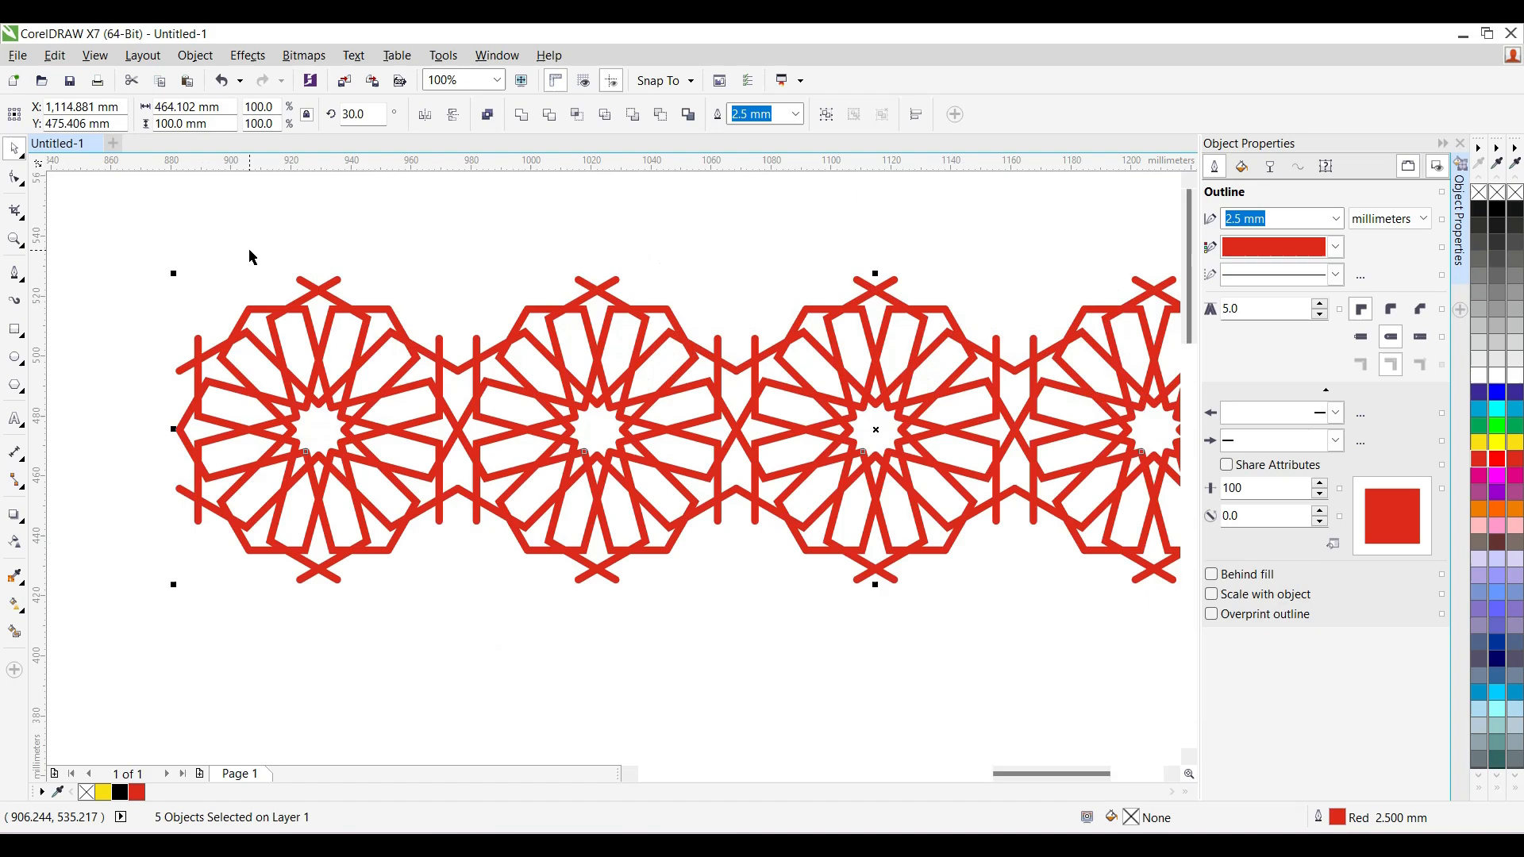
{"action": "scroll", "coordinate": [306, 278], "scroll_direction": "down", "scroll_amount": 1}
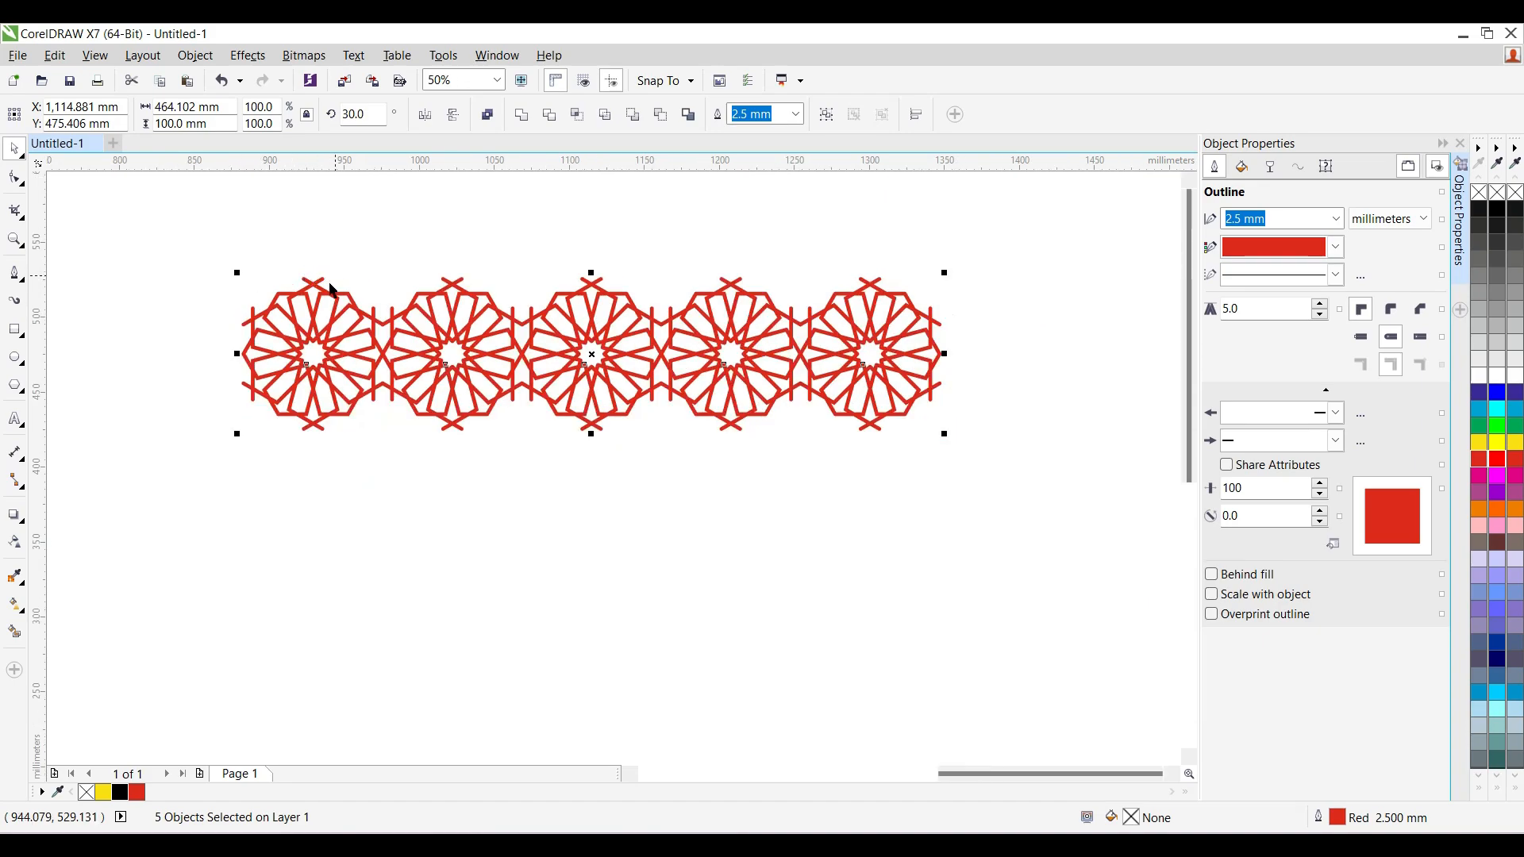
{"action": "left_click", "coordinate": [336, 256]}
{"action": "left_click", "coordinate": [295, 308]}
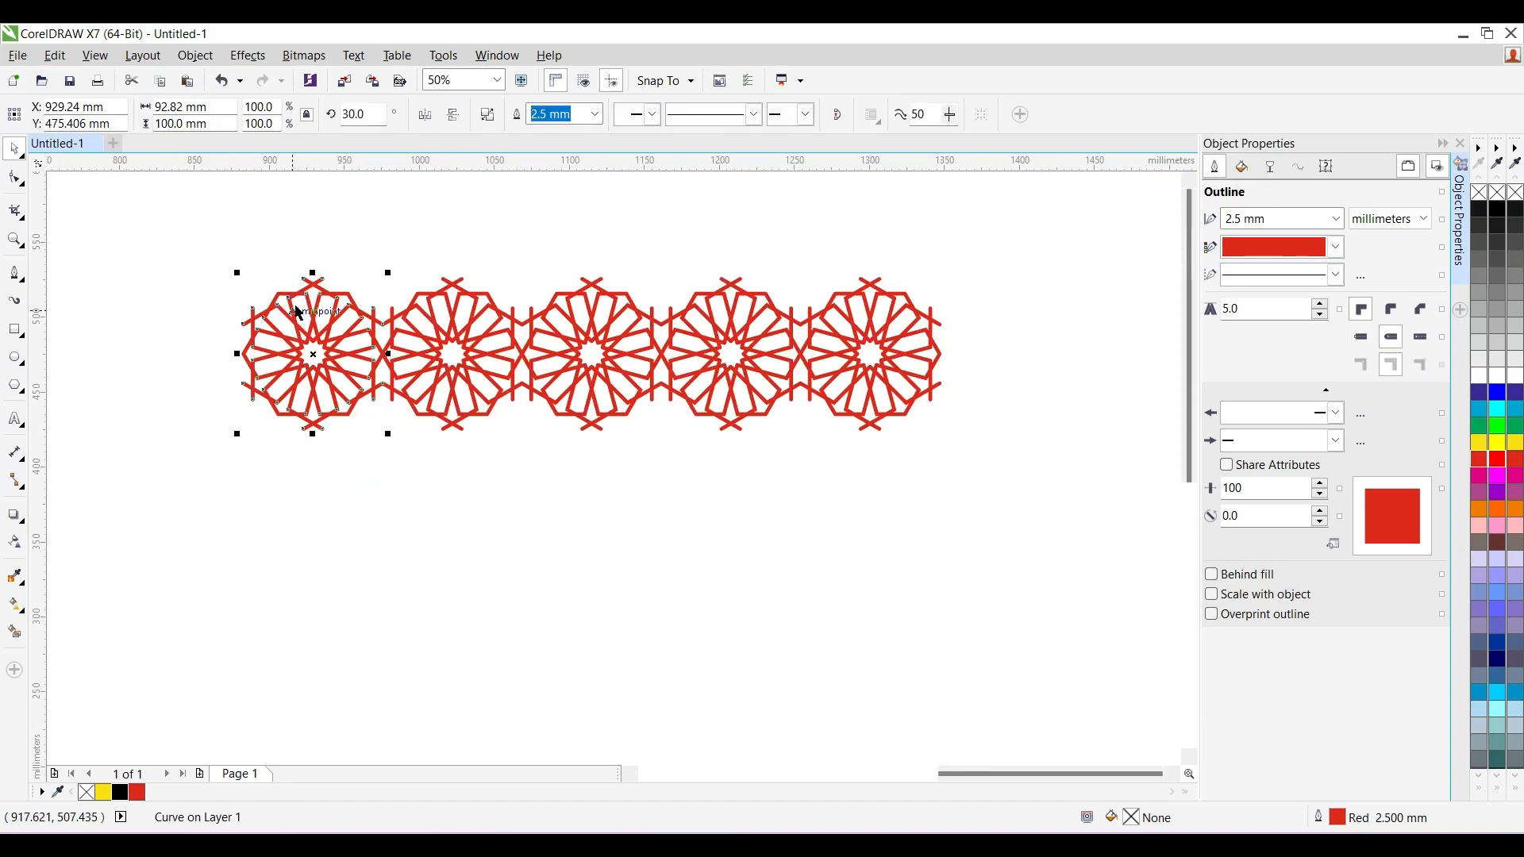
{"action": "key", "text": "Delete"}
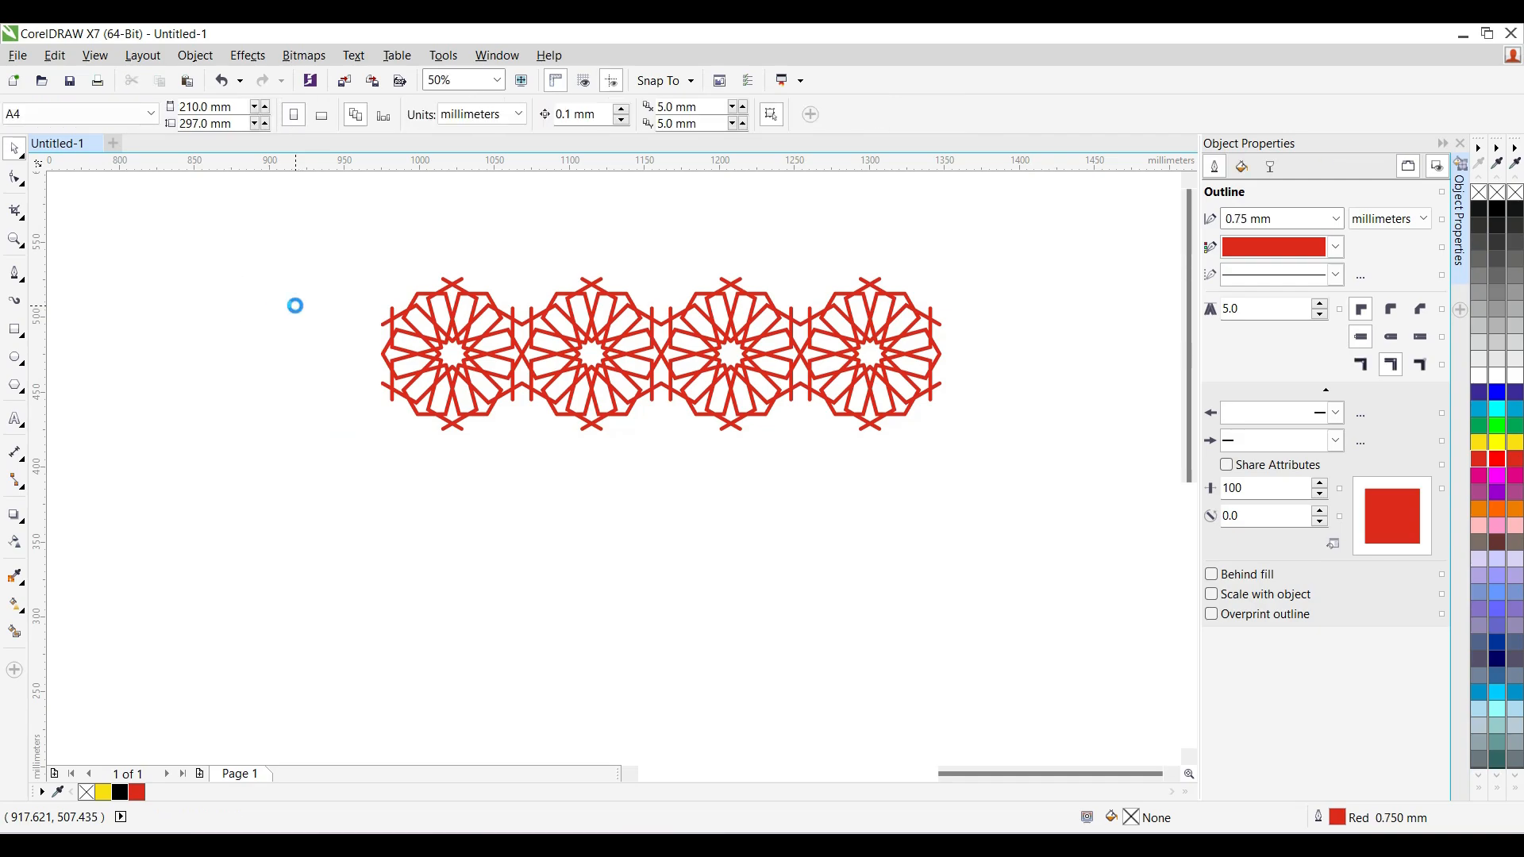
{"action": "key", "text": "ctrl+z"}
- Copy the four right-hand rosettes into an interlocking row below, and copy both rows down node to node twice to build six rows
{"action": "left_click_drag", "start_coordinate": [1154, 223], "coordinate": [338, 527]}
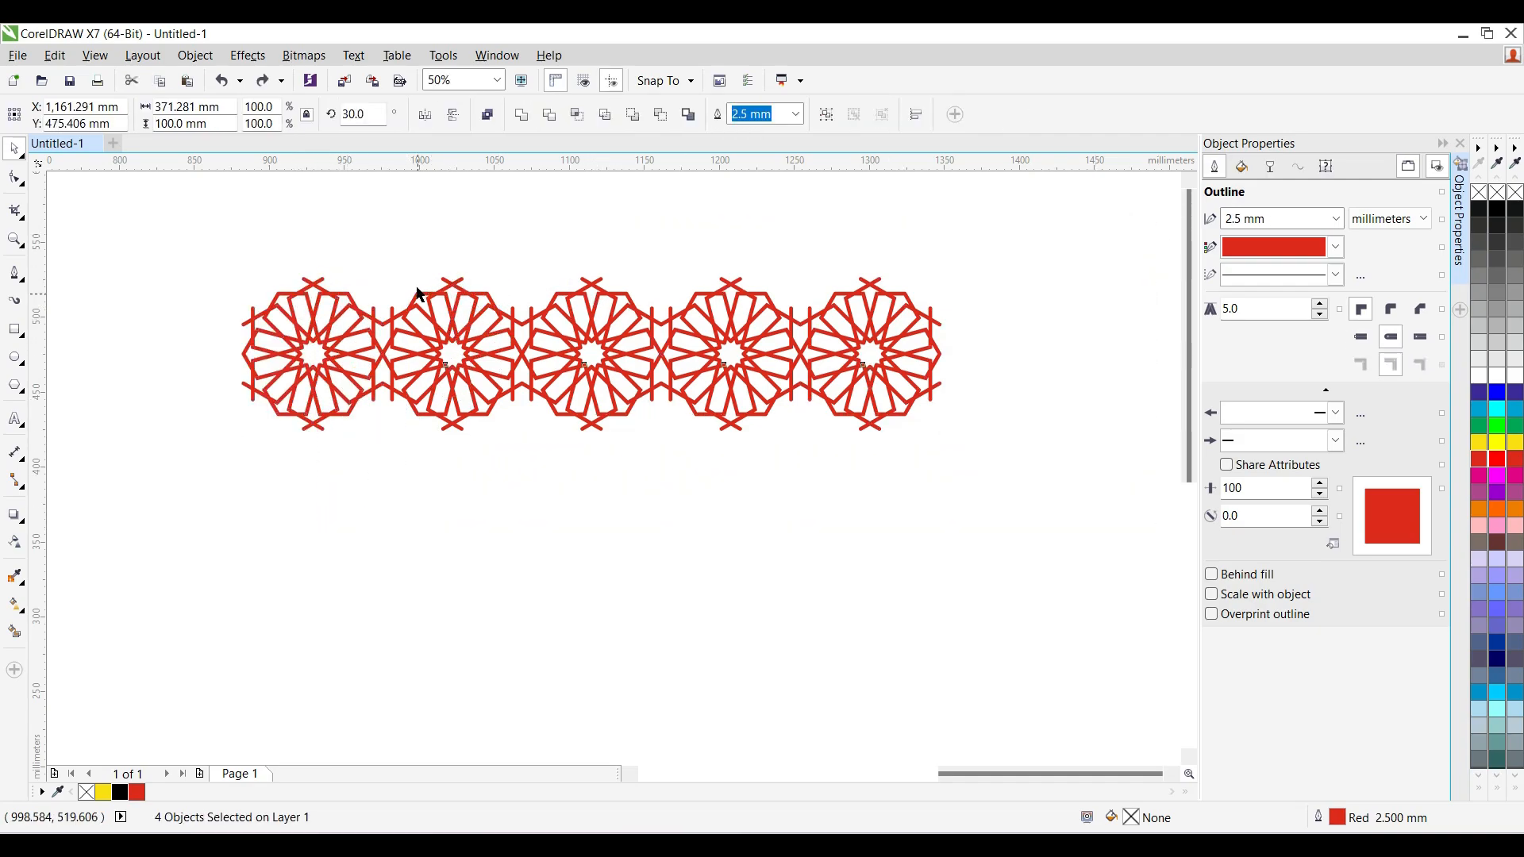
{"action": "left_click_drag", "start_coordinate": [419, 294], "coordinate": [349, 410]}
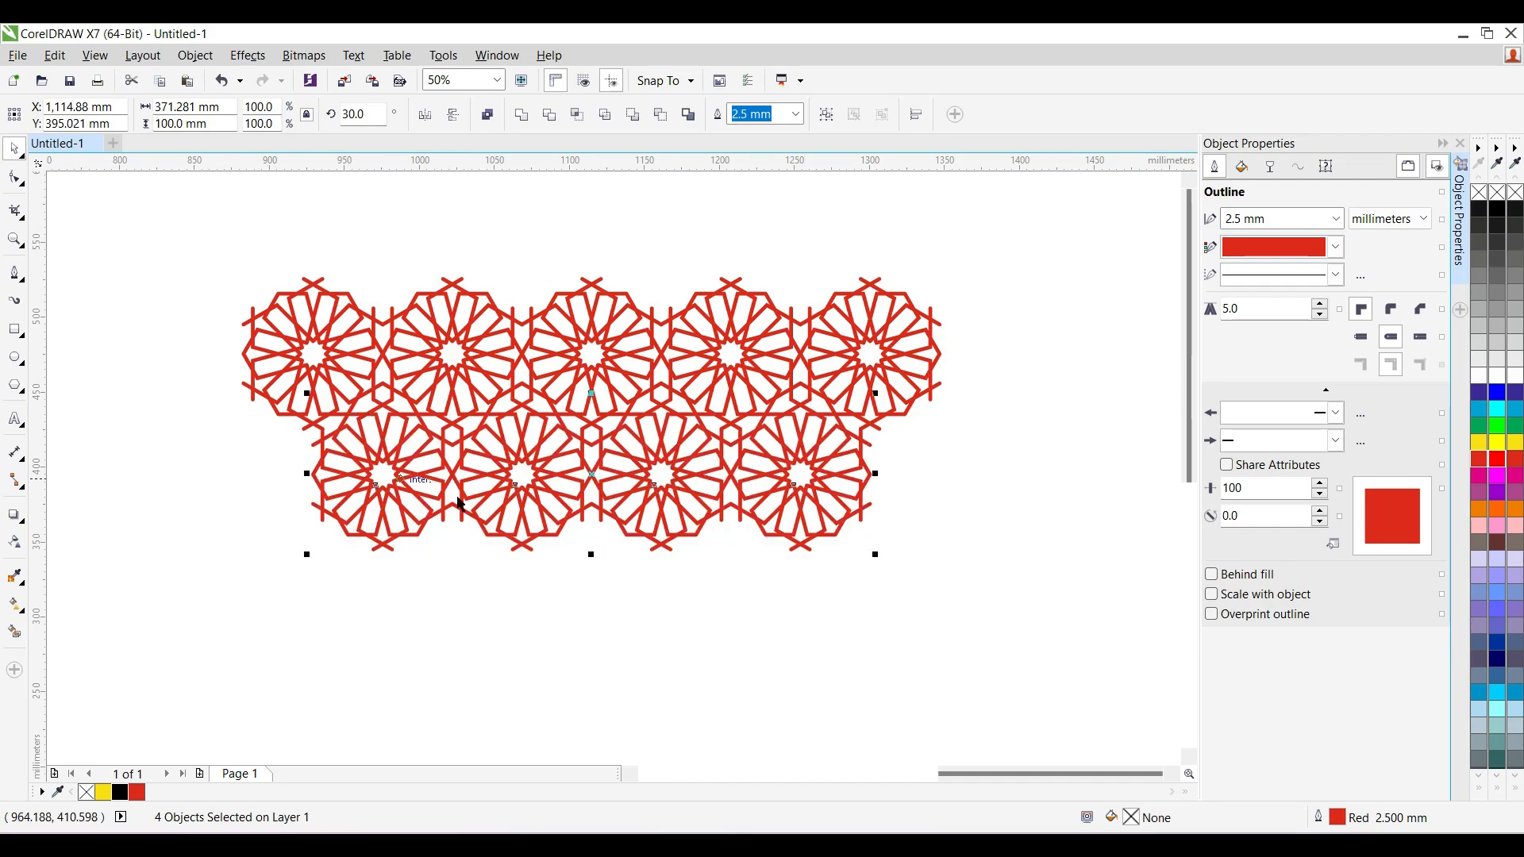
{"action": "left_click_drag", "start_coordinate": [227, 242], "coordinate": [1025, 614]}
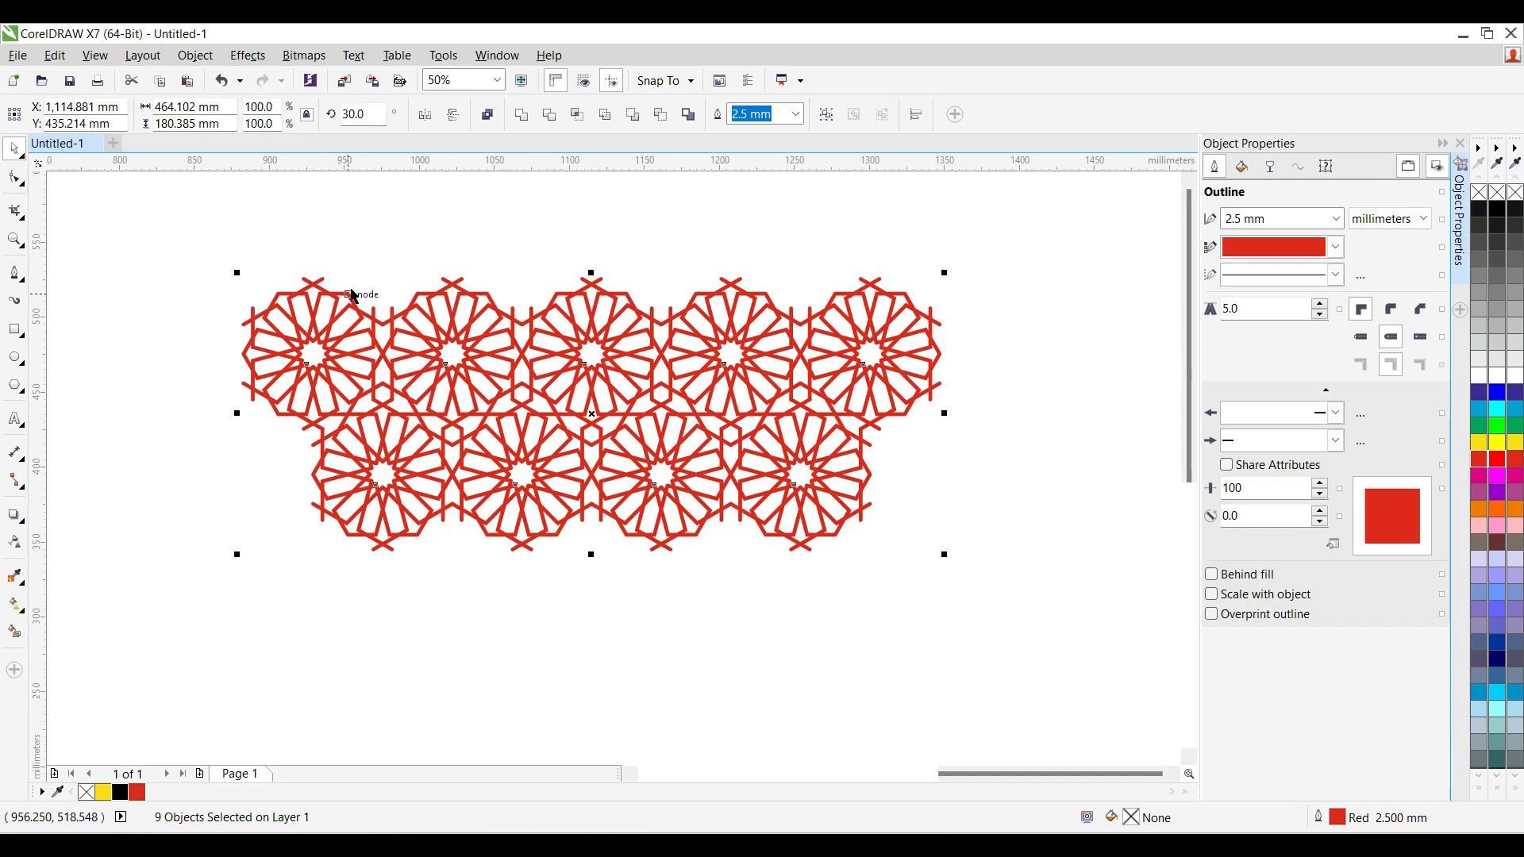
{"action": "left_click_drag", "start_coordinate": [357, 292], "coordinate": [349, 538]}
{"action": "scroll", "coordinate": [538, 310], "scroll_direction": "down", "scroll_amount": 3}
{"action": "scroll", "coordinate": [538, 310], "scroll_direction": "up", "scroll_amount": 4}
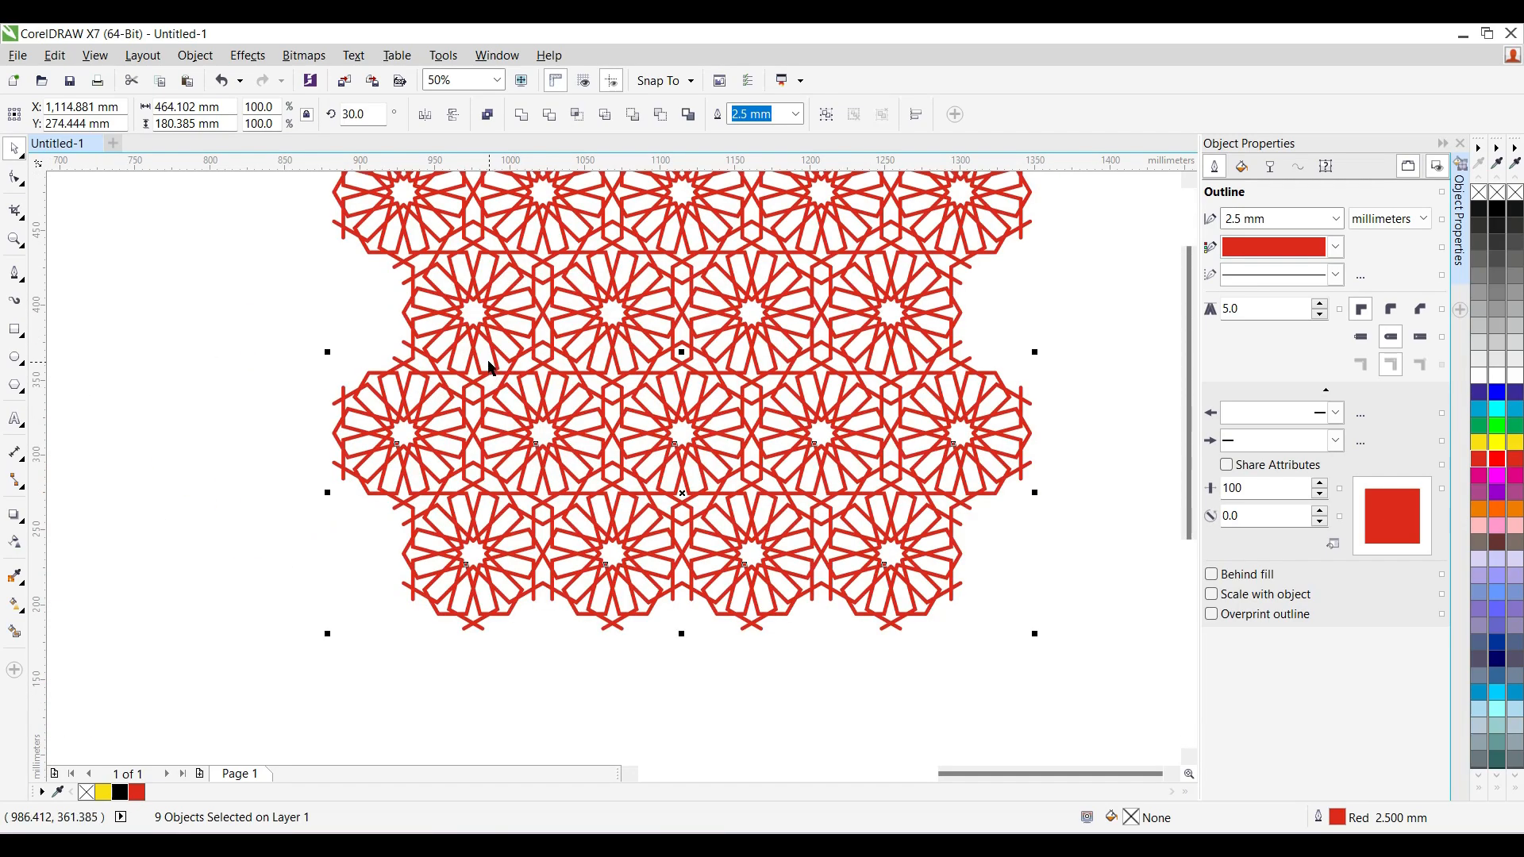
{"action": "scroll", "coordinate": [476, 349], "scroll_direction": "down", "scroll_amount": 2}
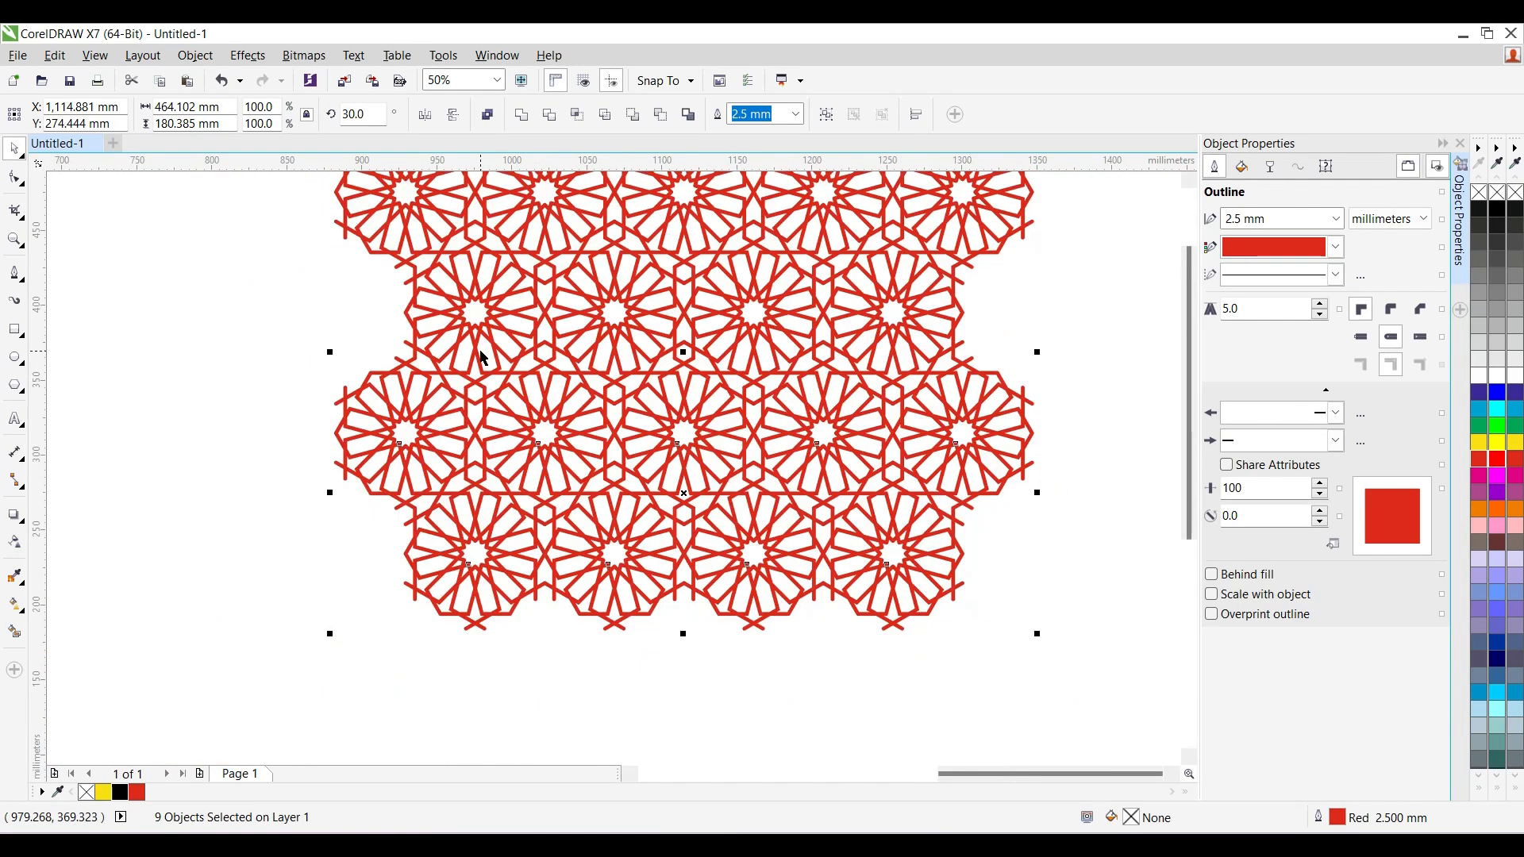
{"action": "scroll", "coordinate": [480, 350], "scroll_direction": "down", "scroll_amount": 1}
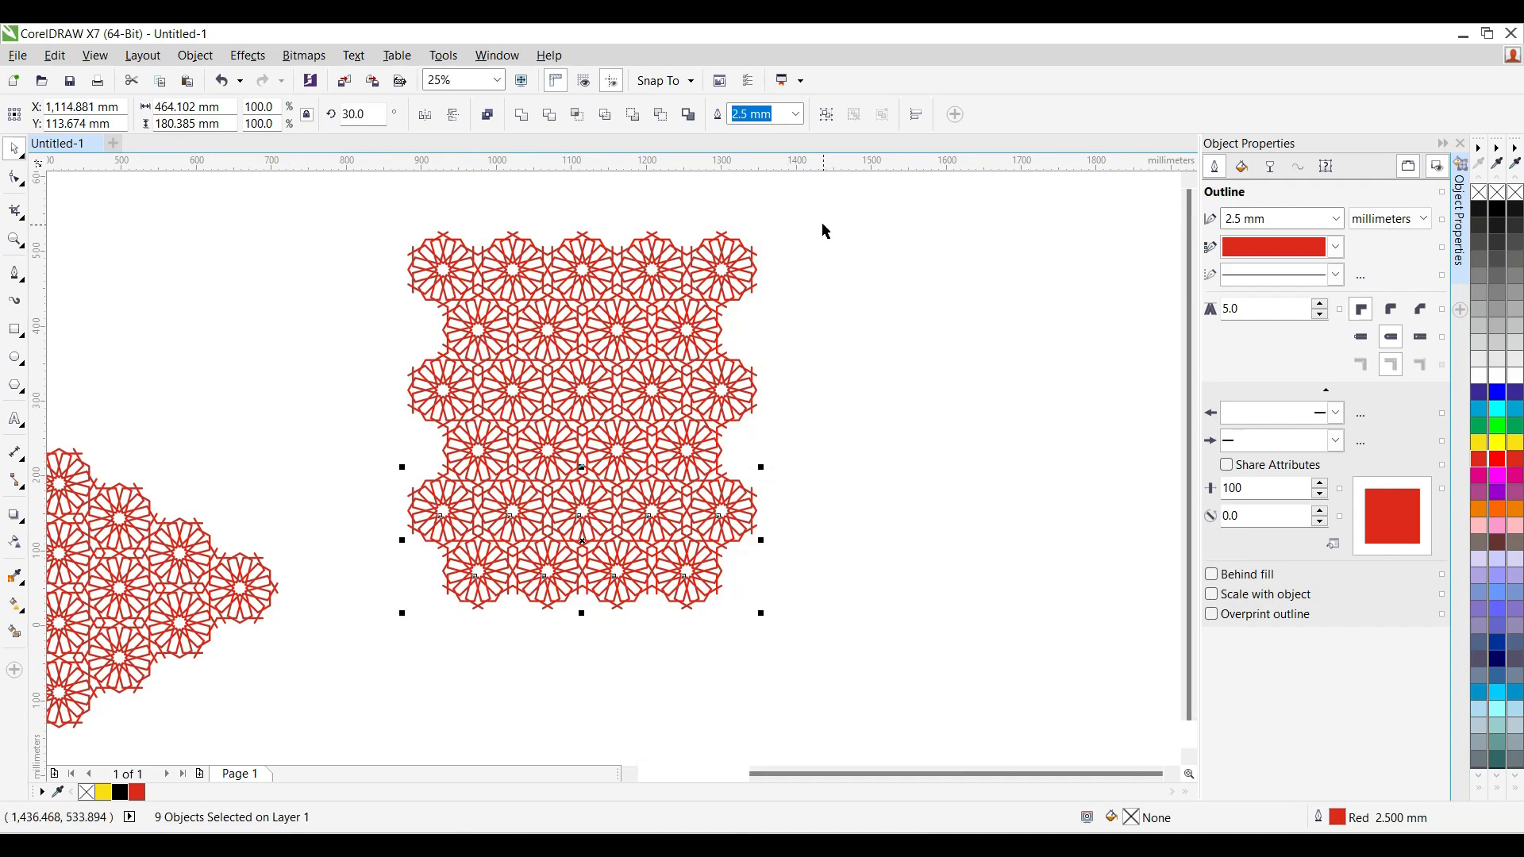
- Select all the rosettes of the six-row block and group them
{"action": "left_click_drag", "start_coordinate": [817, 216], "coordinate": [371, 665]}
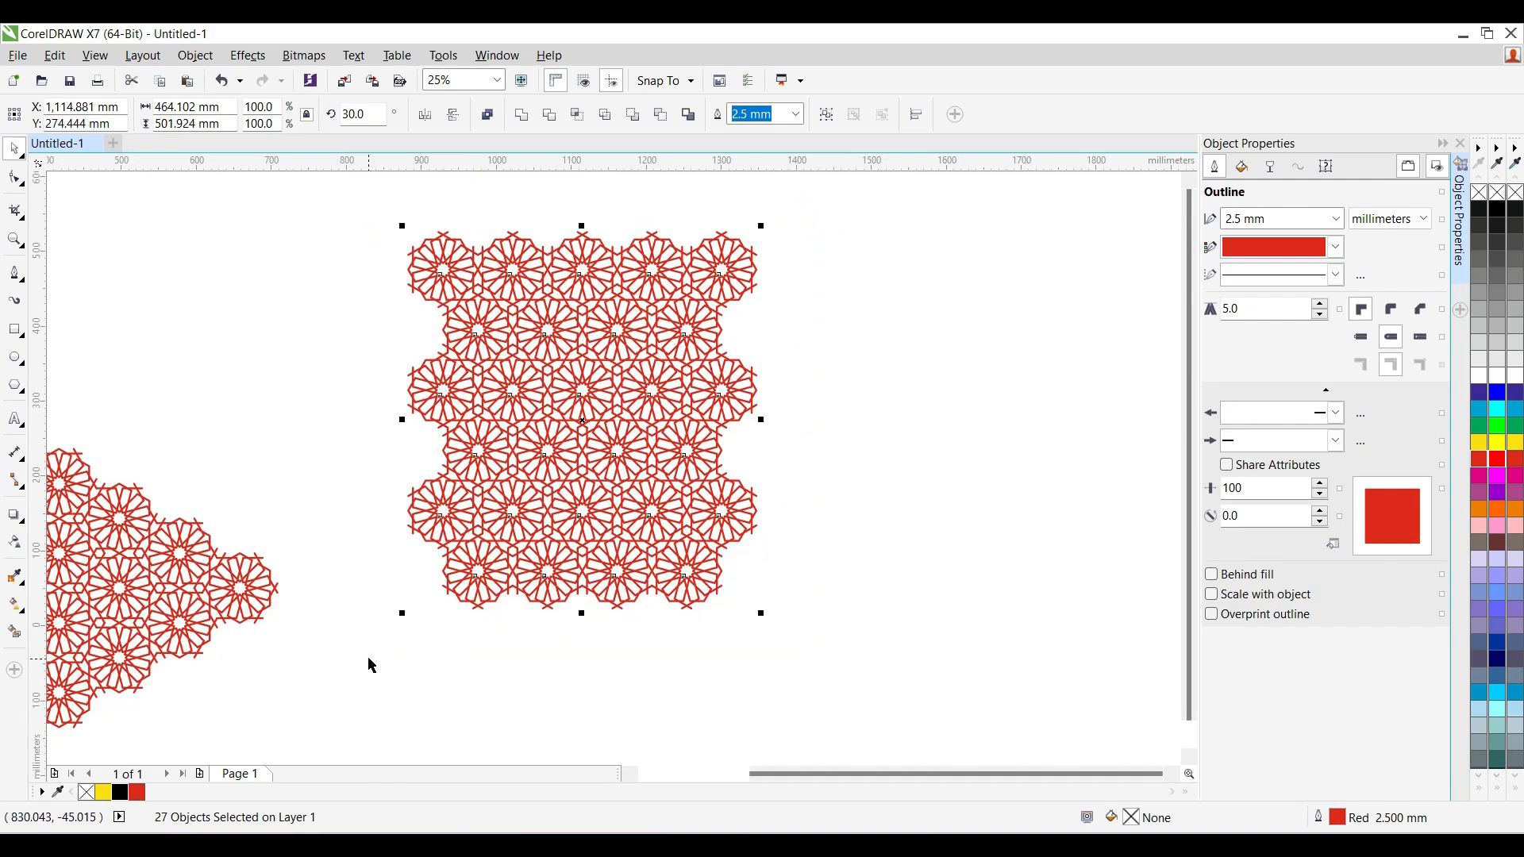
{"action": "key", "text": "ctrl+g"}
{"action": "scroll", "coordinate": [599, 354], "scroll_direction": "up", "scroll_amount": 1}
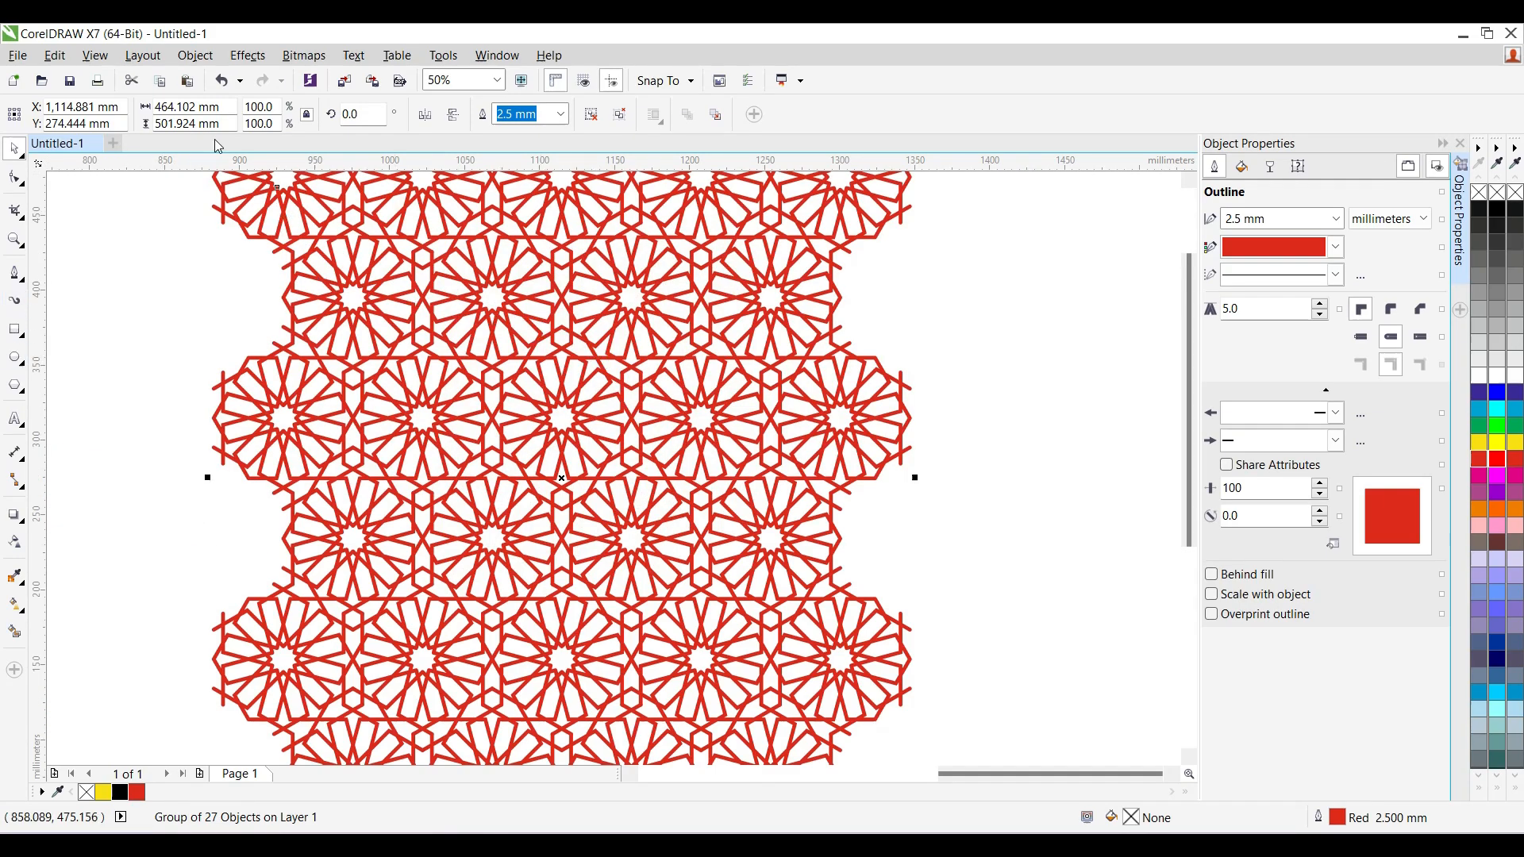
- Place a horizontal guideline at 395.021 mm through the second row's centres and vertical guidelines at 975.65 and 1,254.111 mm through its outer rosettes
{"action": "left_click_drag", "start_coordinate": [349, 162], "coordinate": [302, 297]}
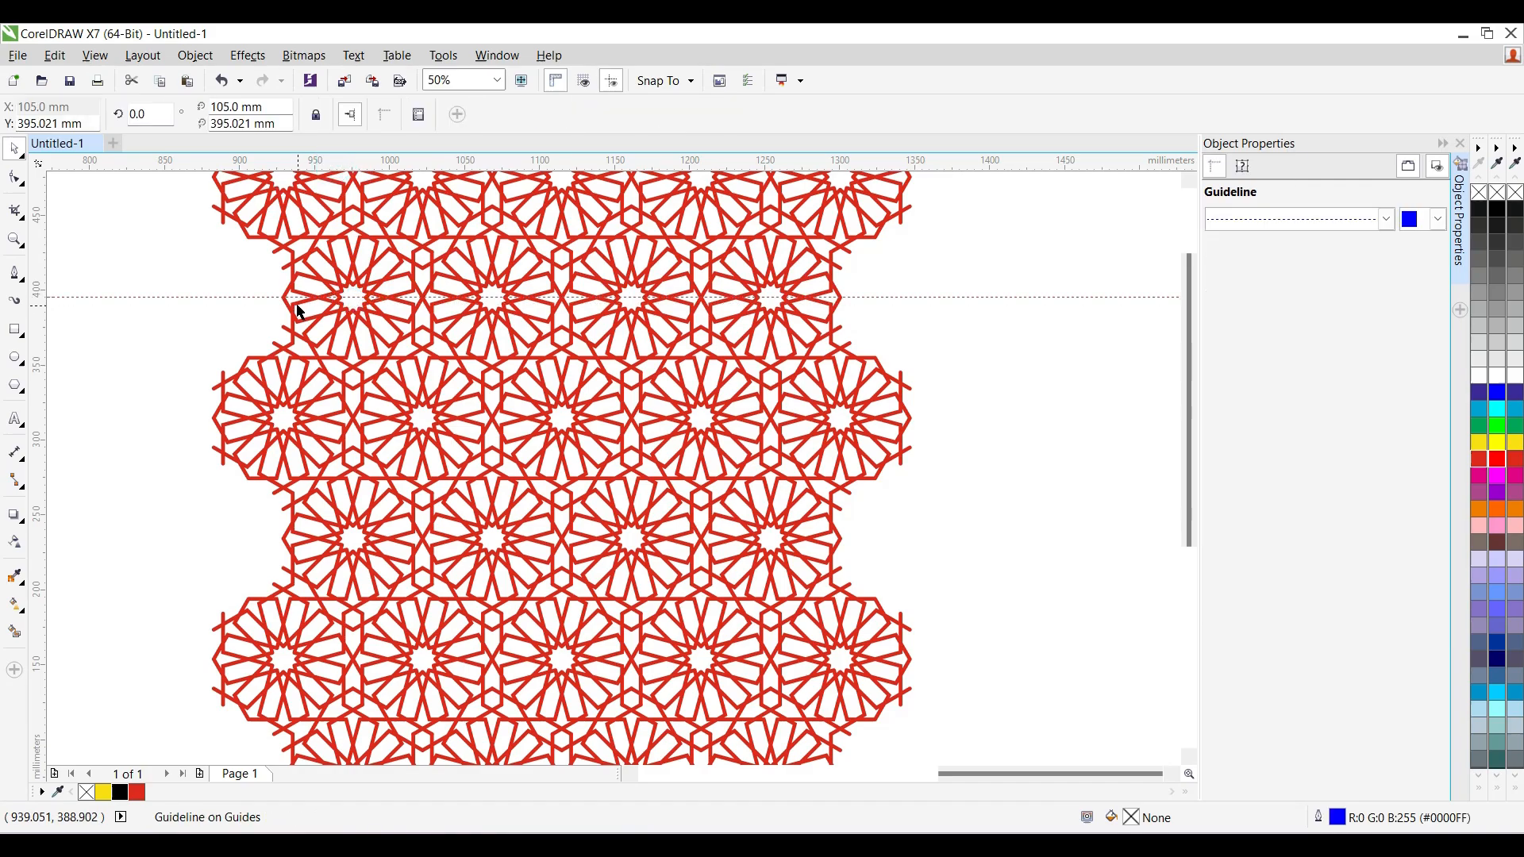
{"action": "left_click_drag", "start_coordinate": [35, 309], "coordinate": [353, 295]}
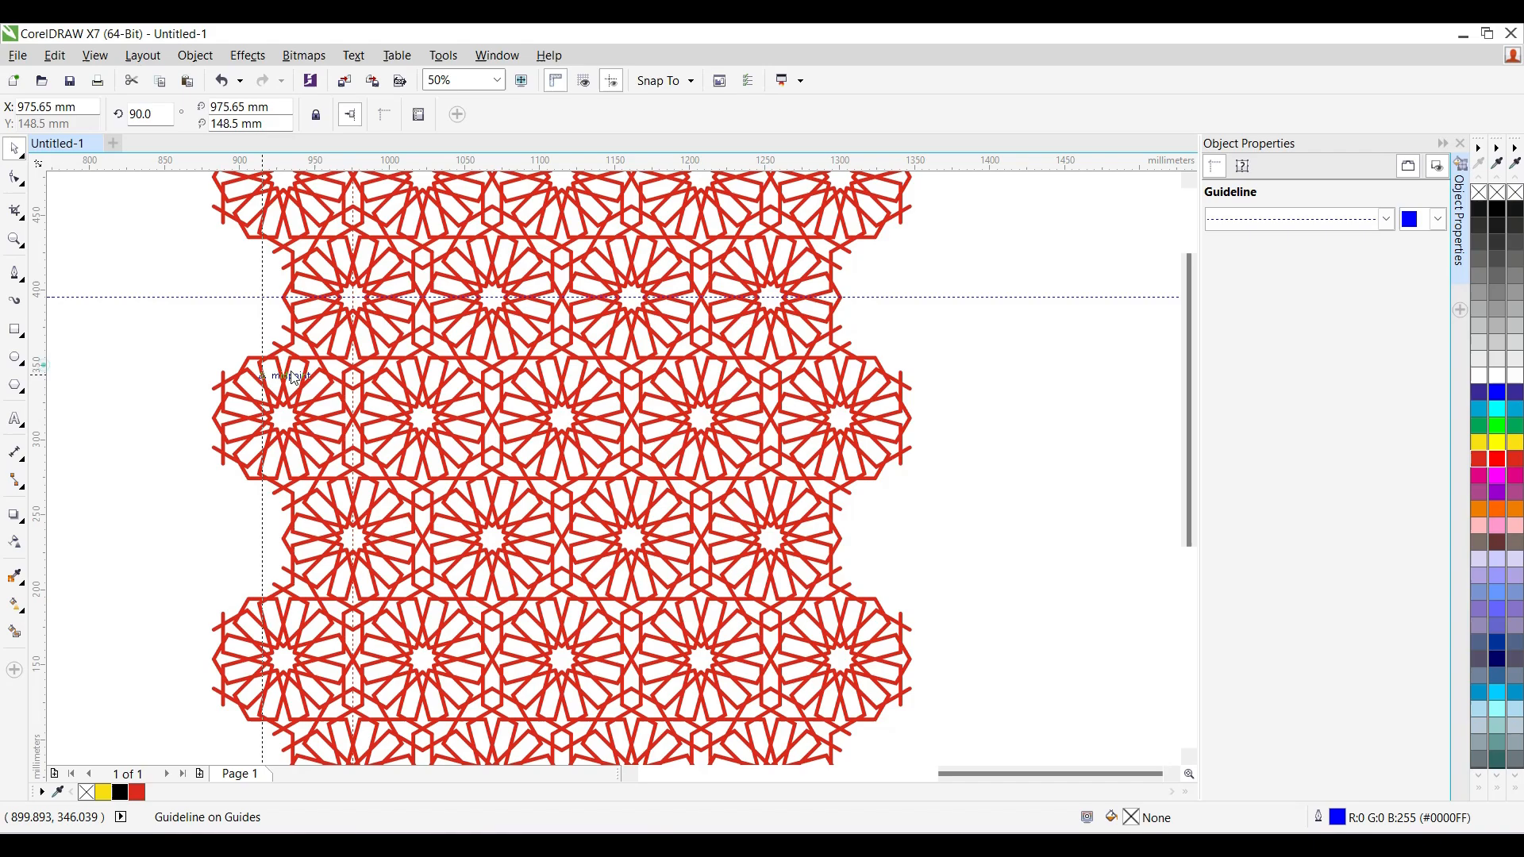
{"action": "left_click_drag", "start_coordinate": [44, 373], "coordinate": [774, 301]}
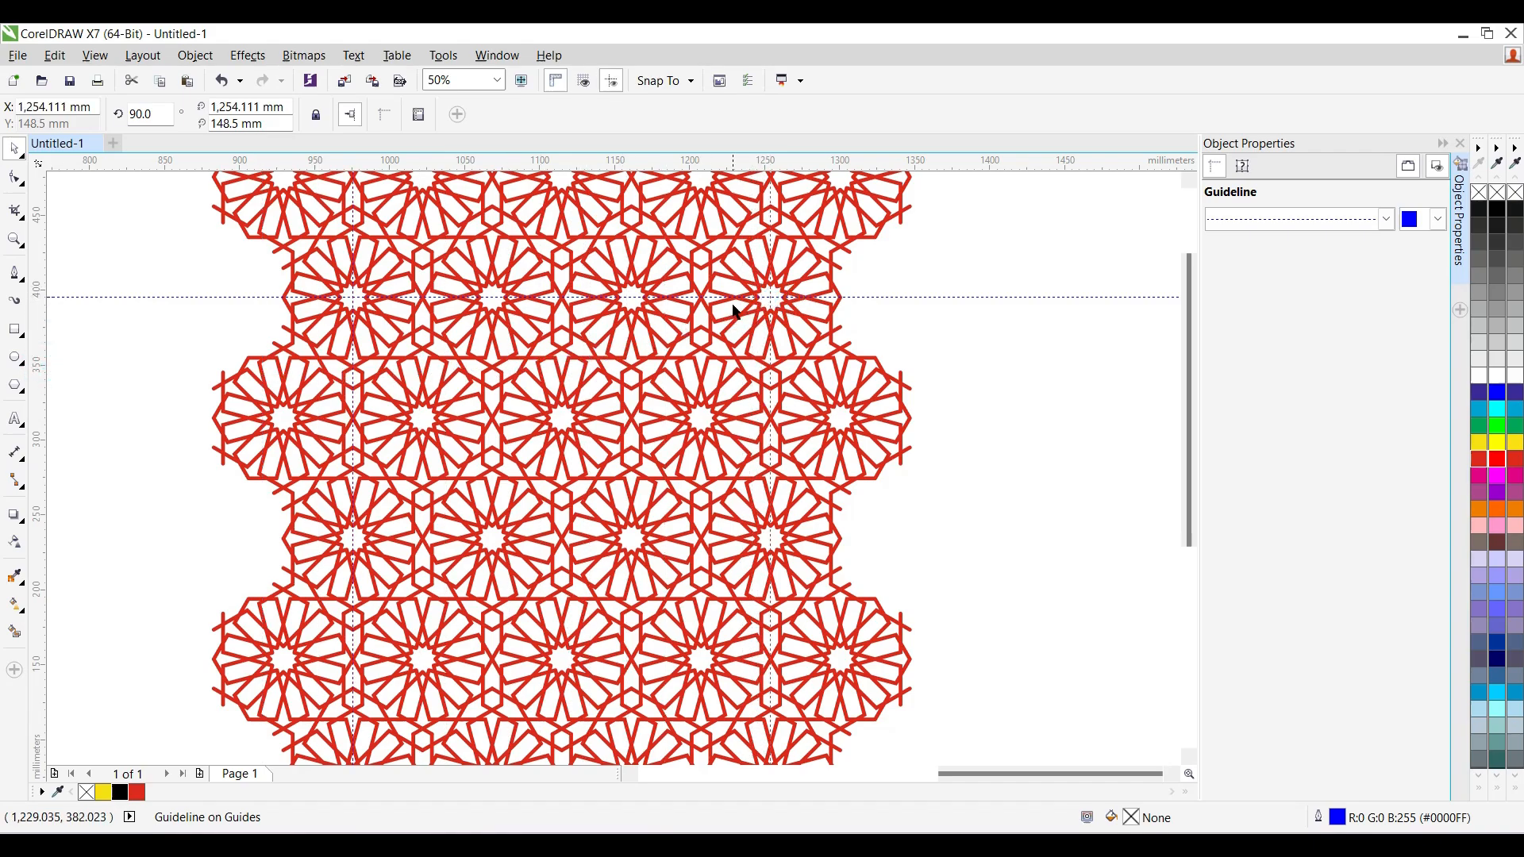
- Draw a rectangle about 278.5 mm wide between the guidelines and stretch it to about 321.5 mm high, reaching the bottom row's rosette centres
{"action": "left_click", "coordinate": [665, 80]}
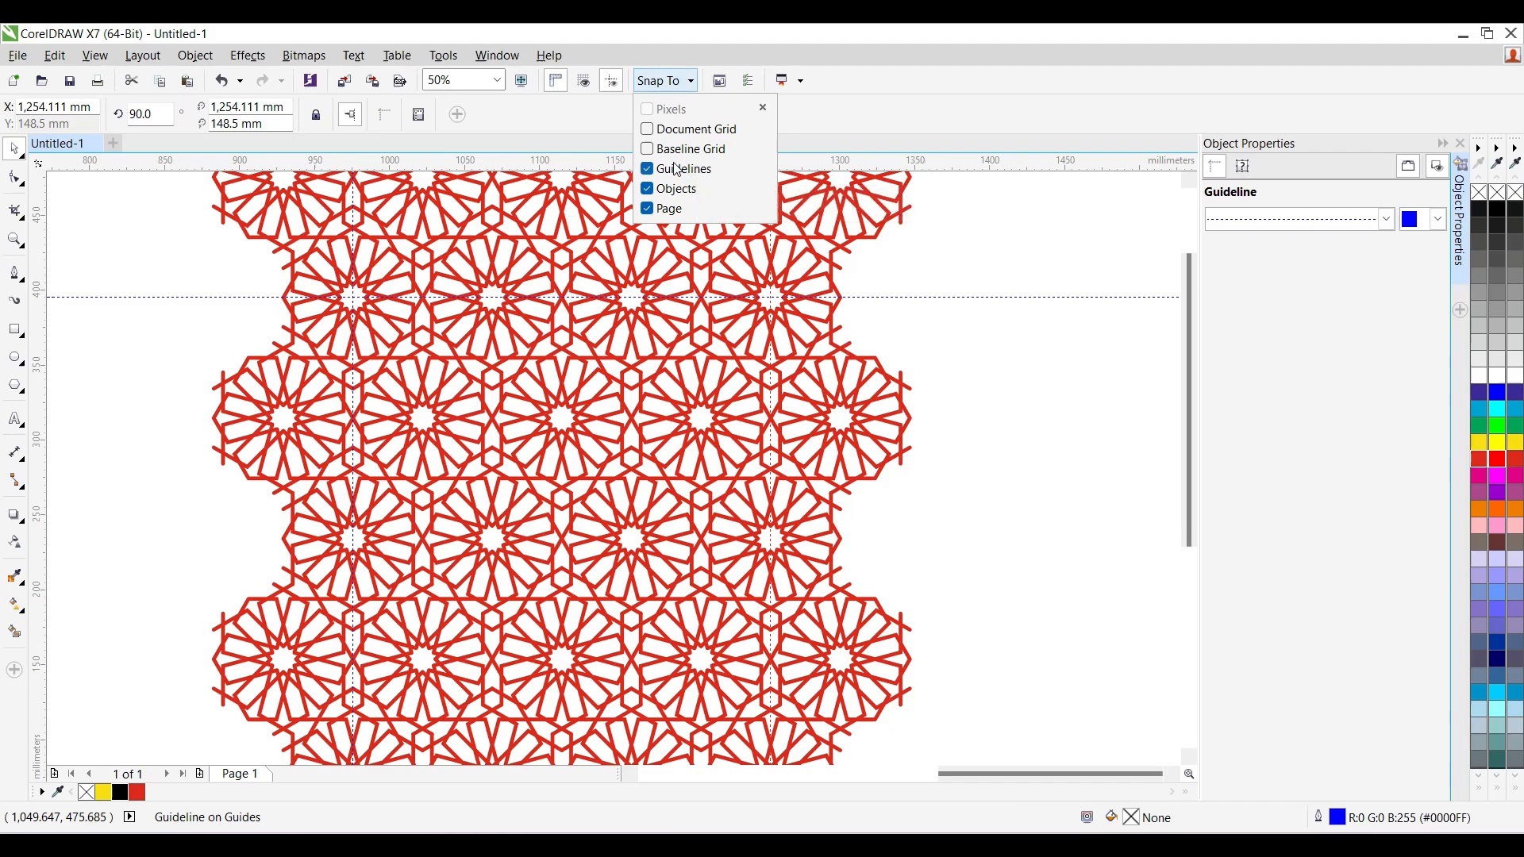
{"action": "left_click", "coordinate": [15, 336]}
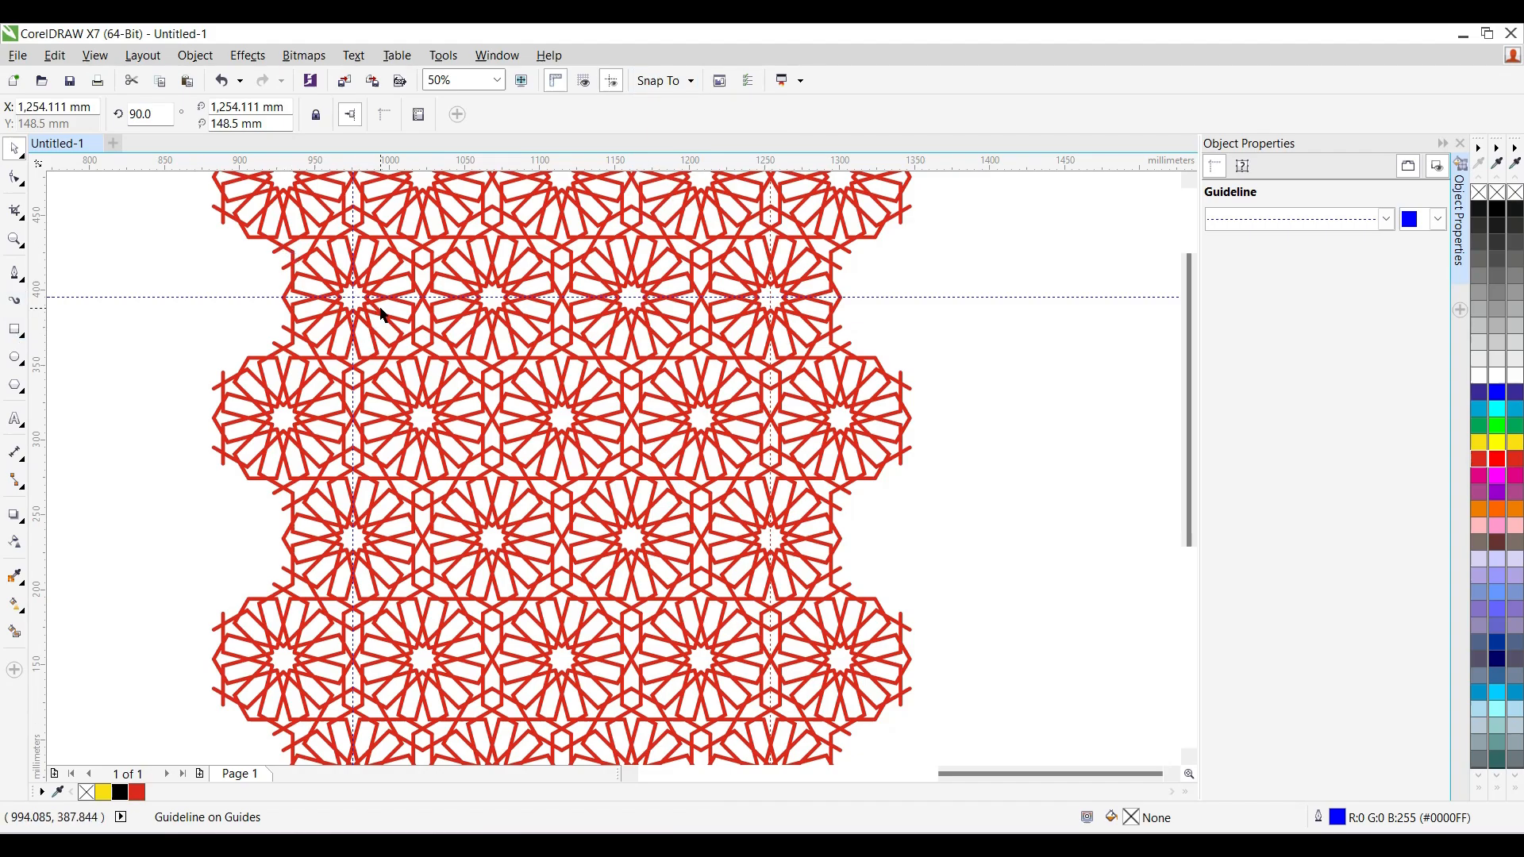
{"action": "left_click", "coordinate": [15, 329]}
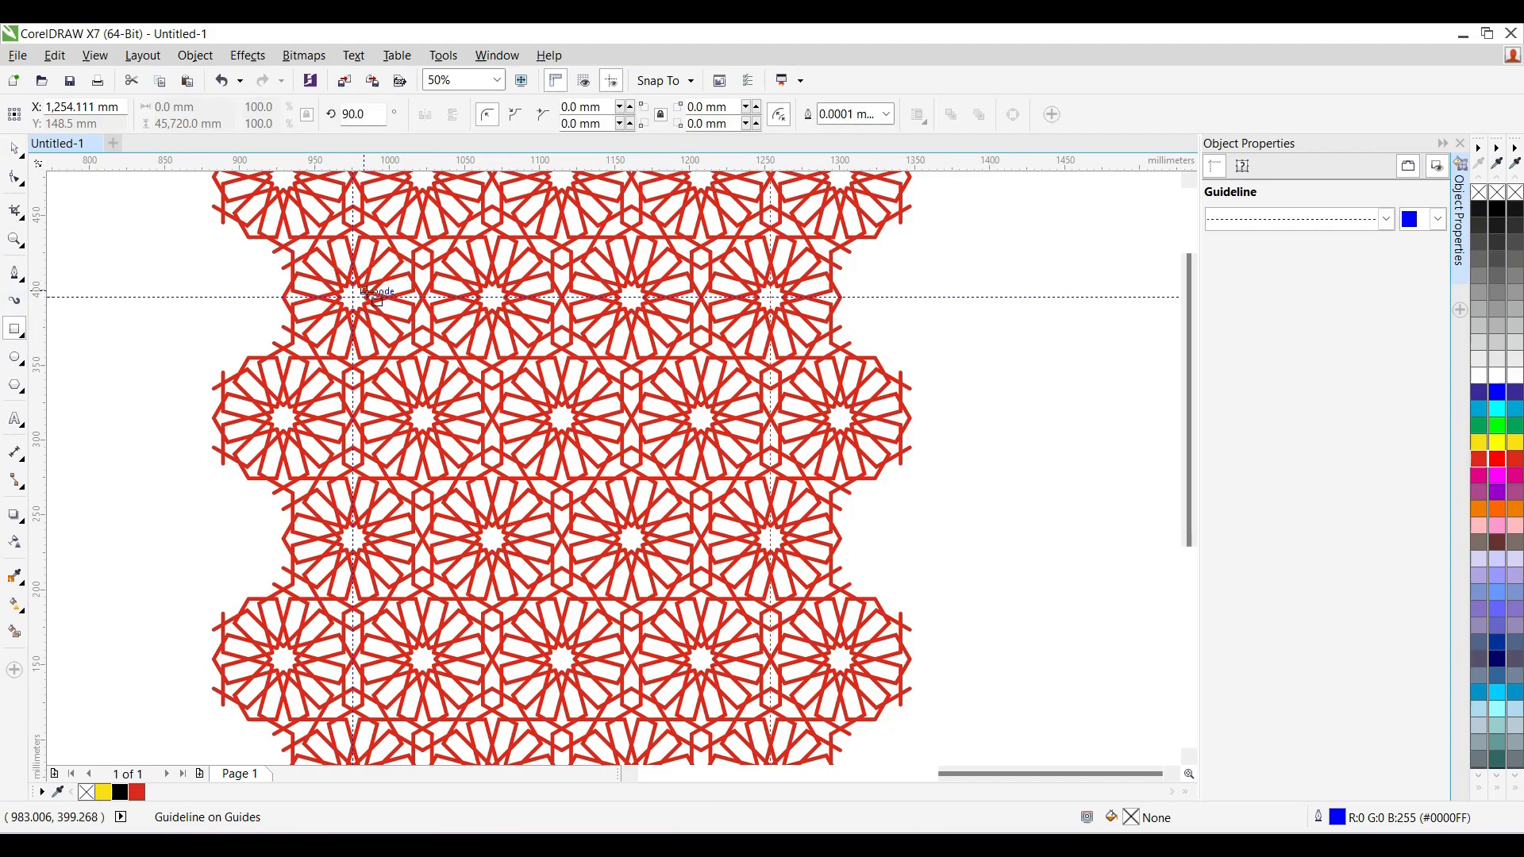
{"action": "left_click_drag", "start_coordinate": [354, 297], "coordinate": [771, 404]}
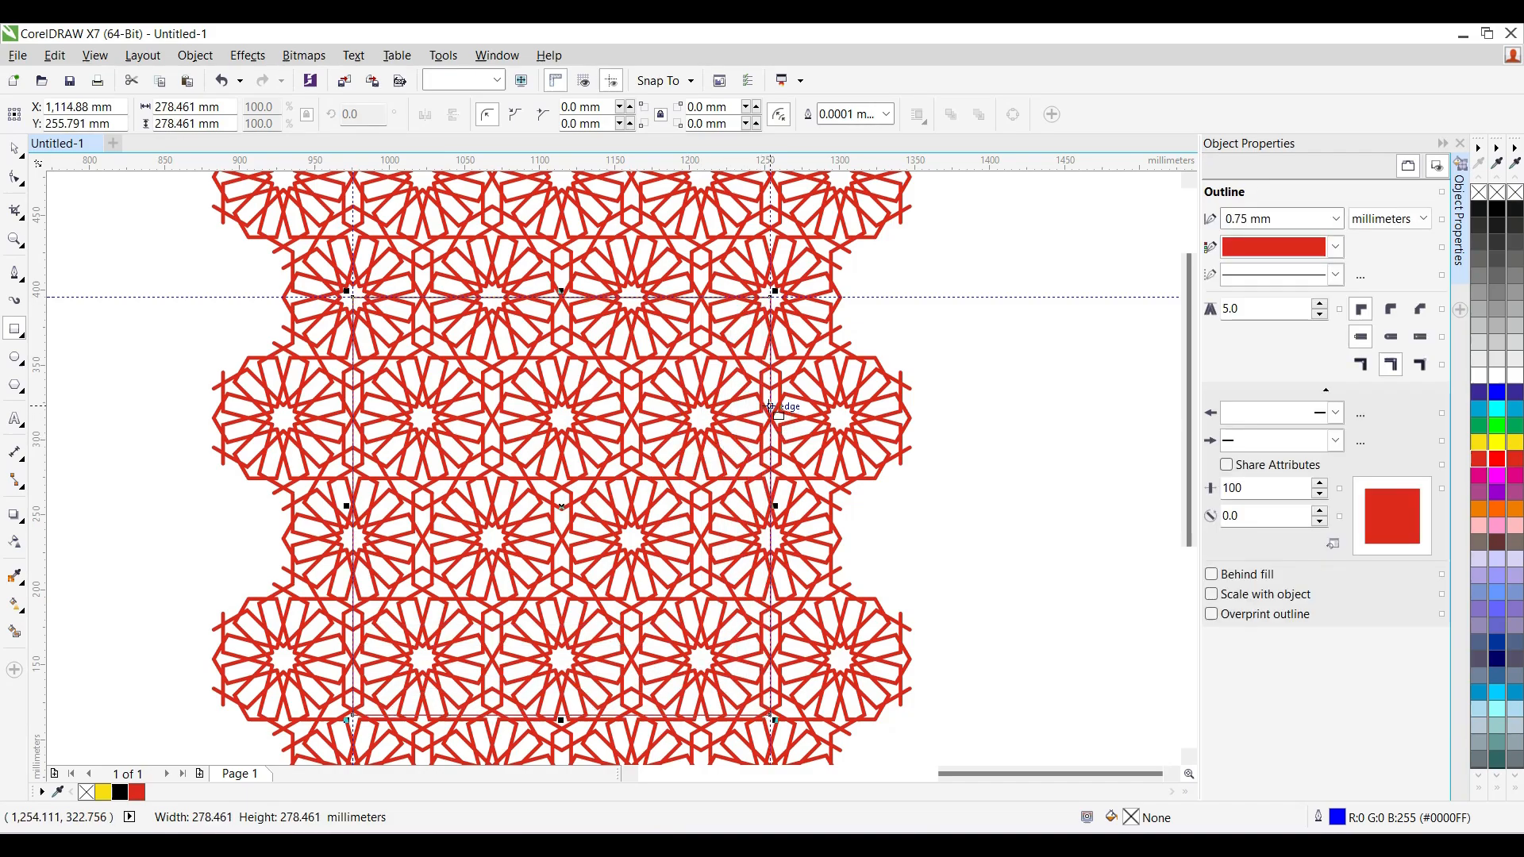
{"action": "scroll", "coordinate": [696, 480], "scroll_direction": "down", "scroll_amount": 1}
{"action": "scroll", "coordinate": [663, 500], "scroll_direction": "up", "scroll_amount": 2}
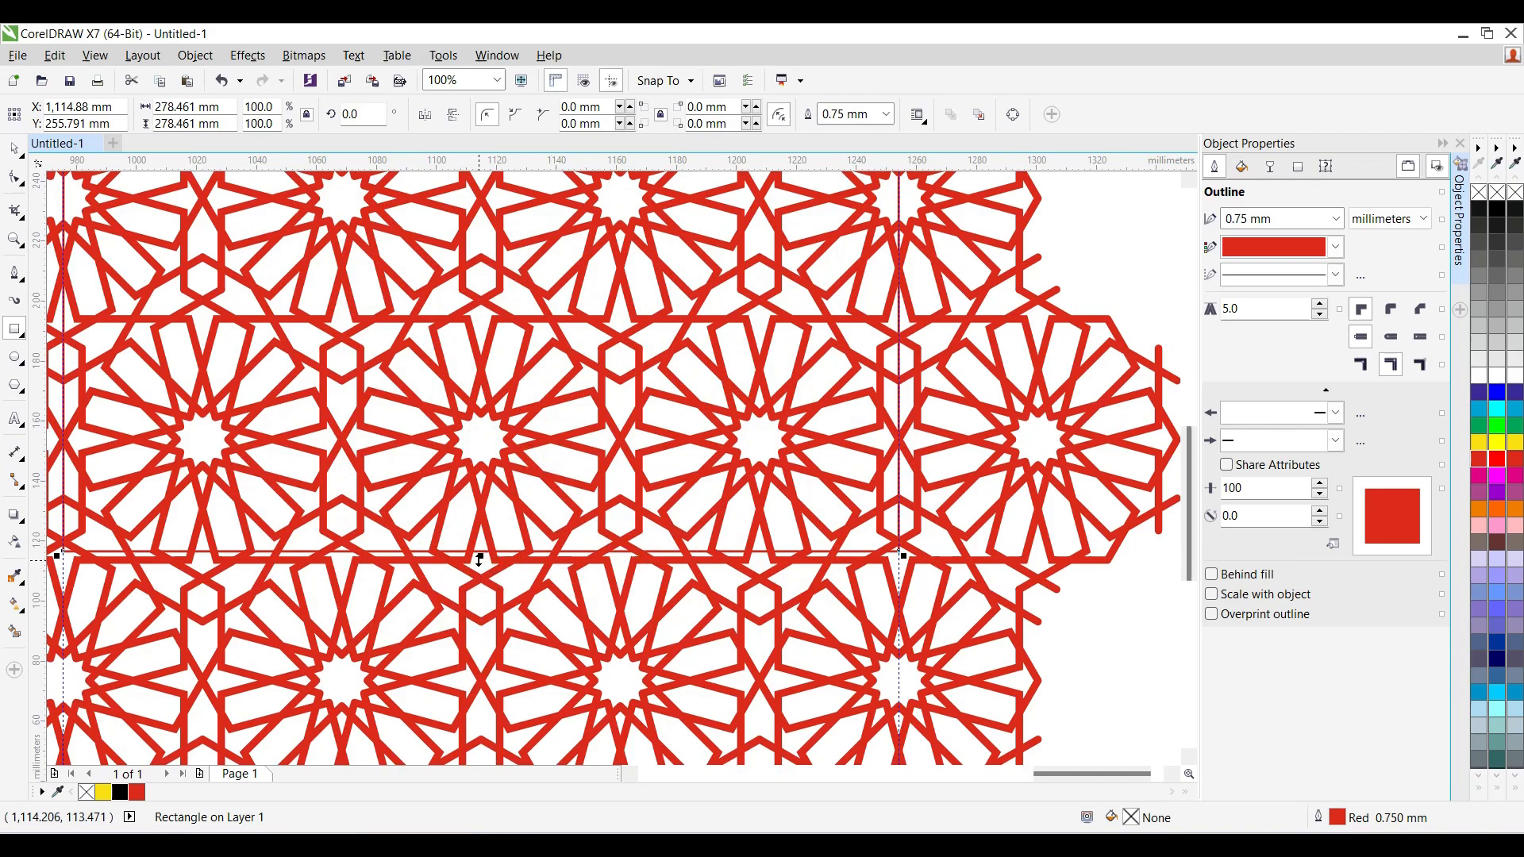
{"action": "left_click_drag", "start_coordinate": [479, 560], "coordinate": [898, 684]}
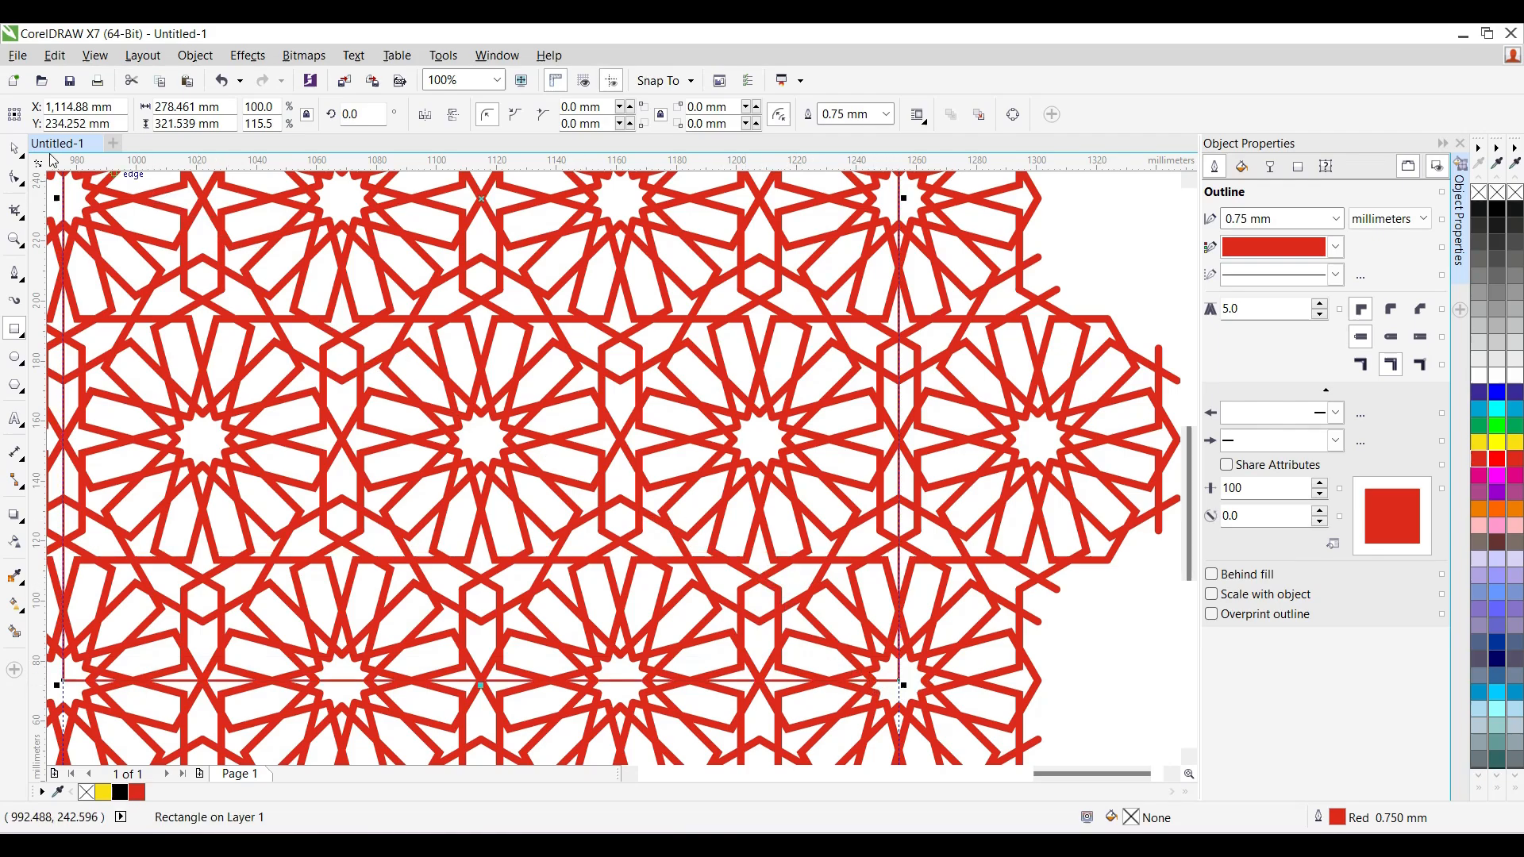
- Intersect the rectangle with the grouped pattern and move the resulting rectangular tile to the empty area below the pattern
{"action": "left_click", "coordinate": [14, 149]}
{"action": "scroll", "coordinate": [773, 418], "scroll_direction": "down", "scroll_amount": 3}
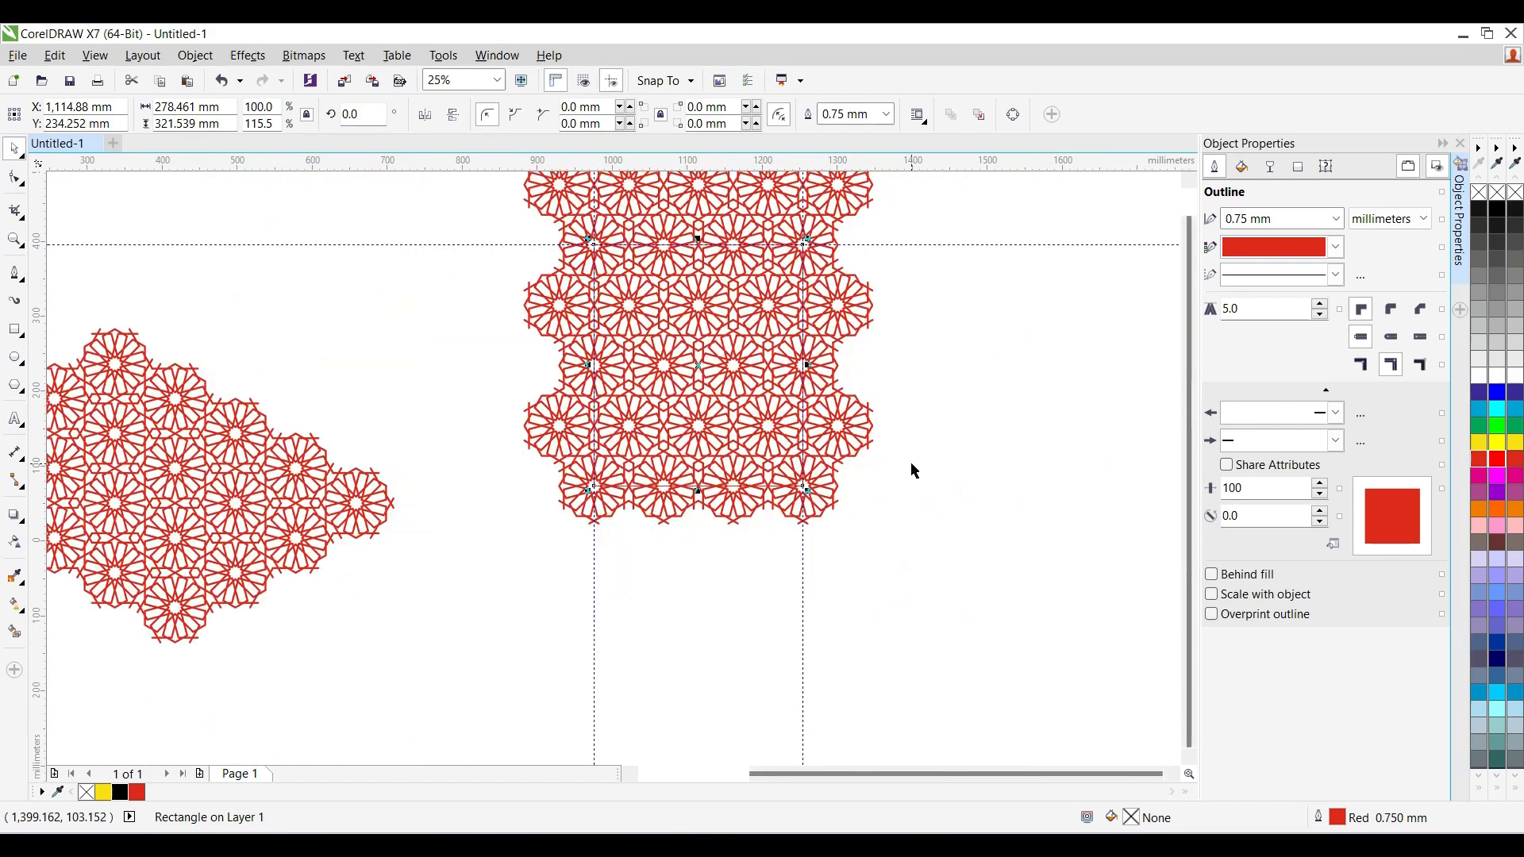
{"action": "left_click", "coordinate": [859, 430], "text": "shift"}
{"action": "left_click", "coordinate": [580, 108]}
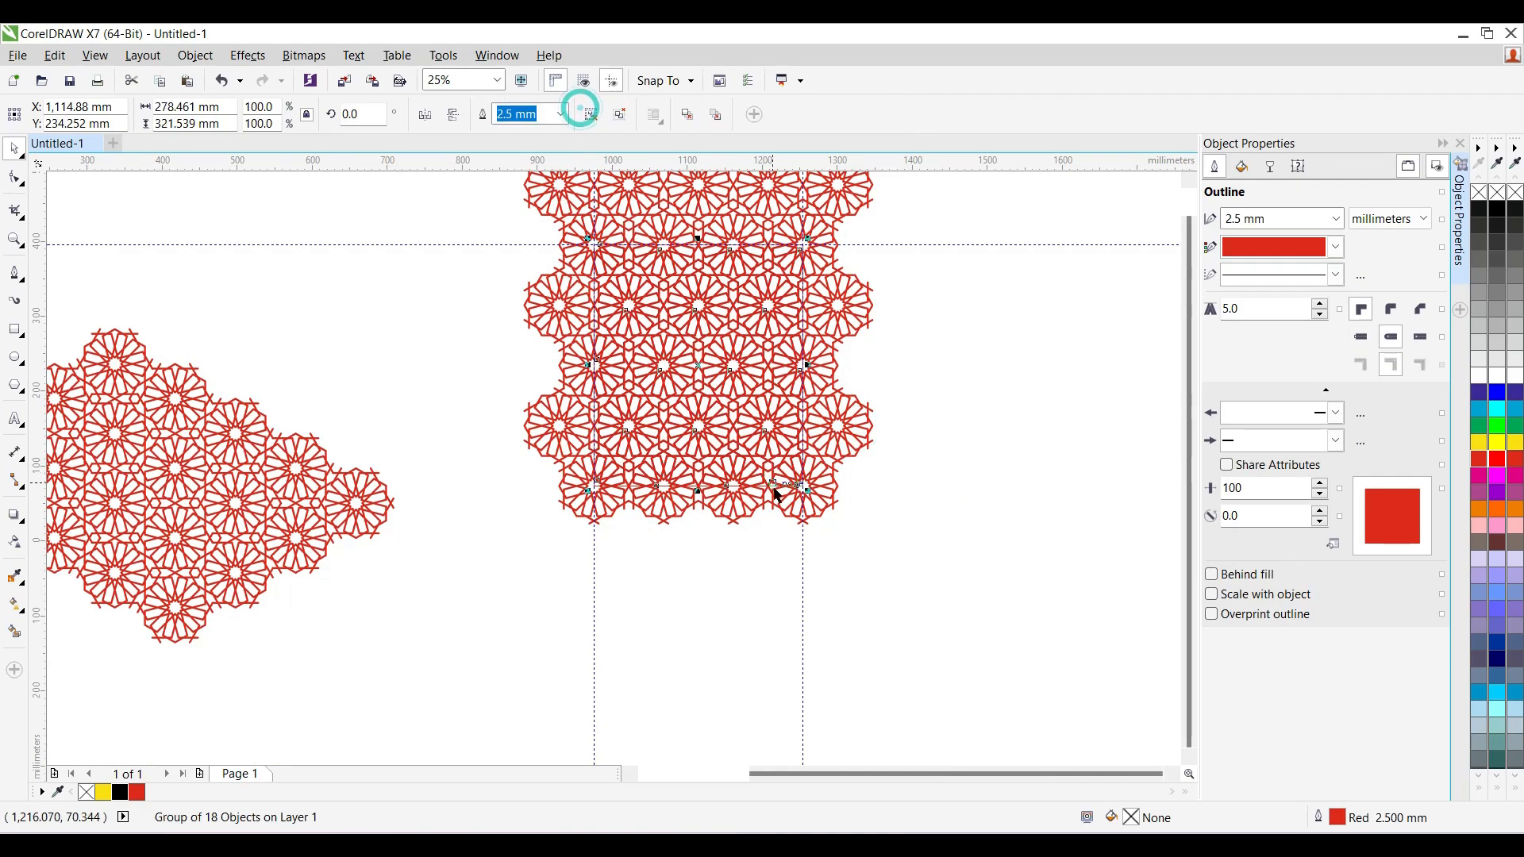
{"action": "scroll", "coordinate": [774, 487], "scroll_direction": "down", "scroll_amount": 1}
{"action": "left_click_drag", "start_coordinate": [730, 360], "coordinate": [810, 290]}
{"action": "left_click_drag", "start_coordinate": [736, 427], "coordinate": [688, 624]}
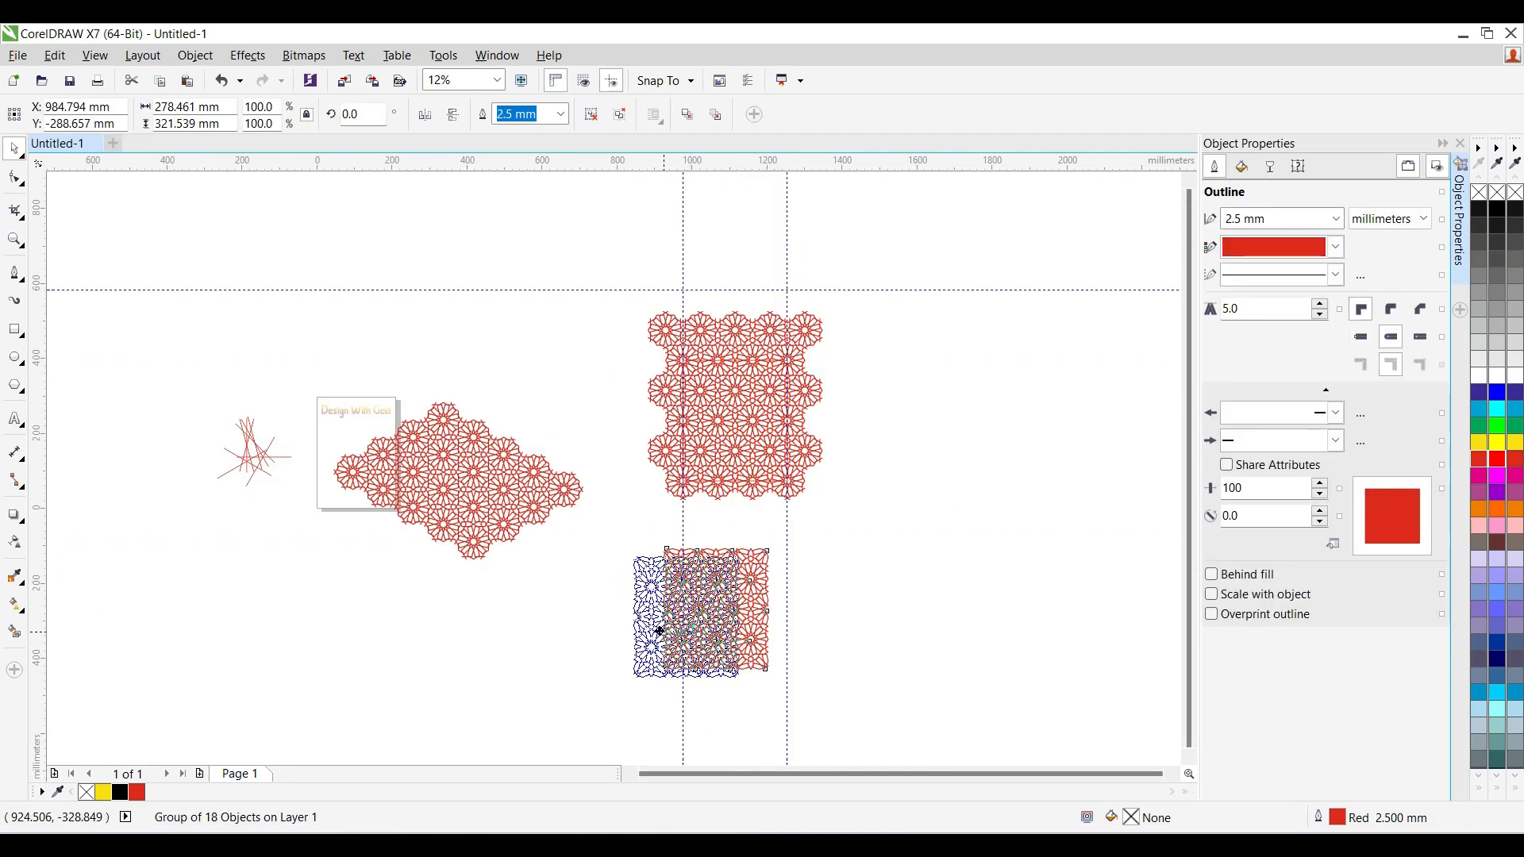
- Create a rectangle fitted exactly around the extracted pattern tile
{"action": "left_click", "coordinate": [14, 331]}
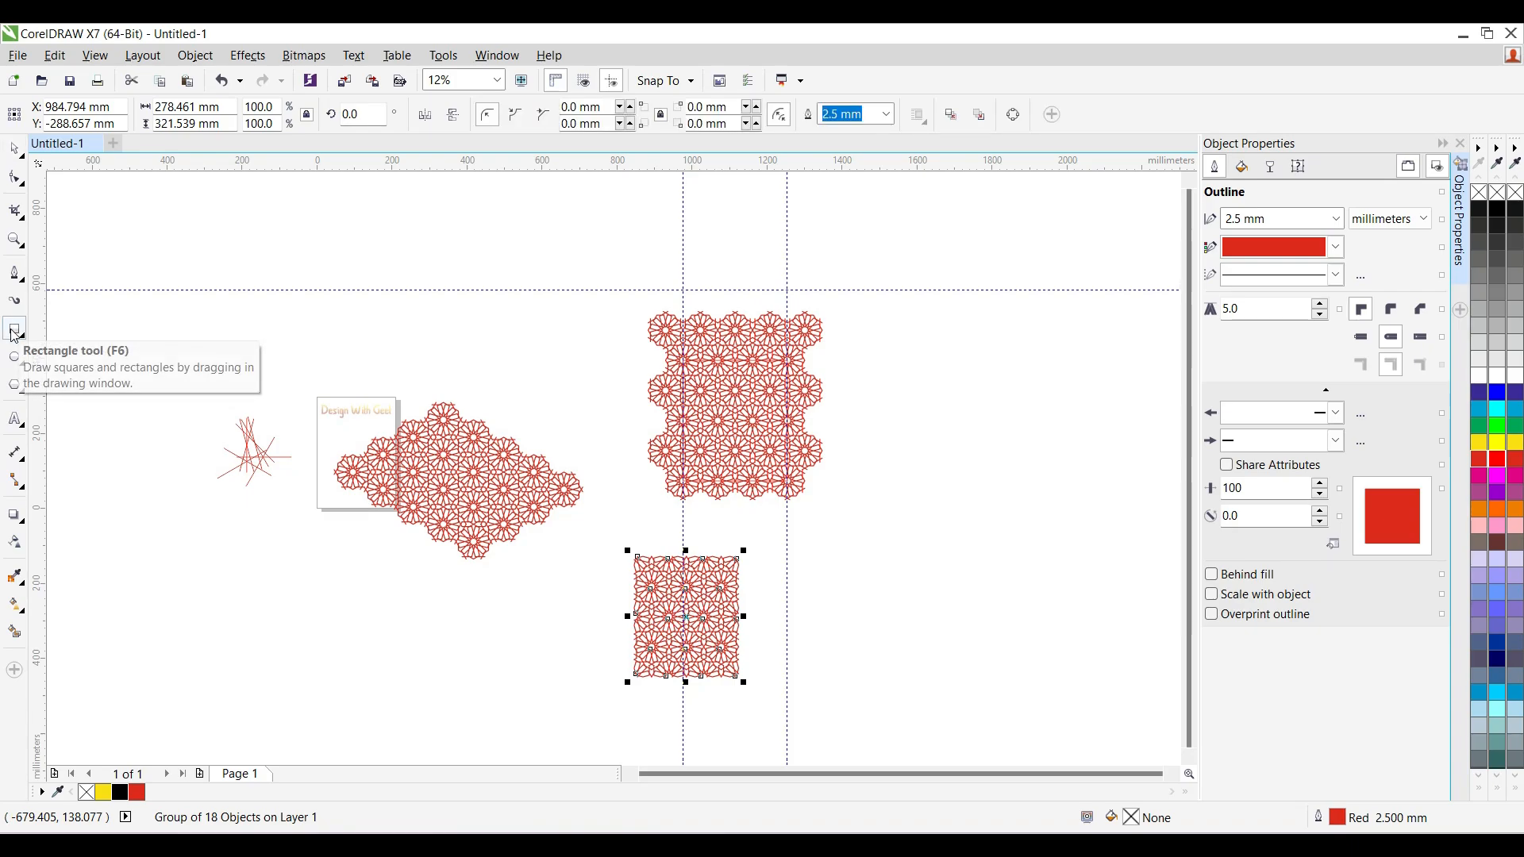
{"action": "double_click", "coordinate": [11, 334], "text": "shift"}
{"action": "left_click", "coordinate": [14, 149]}
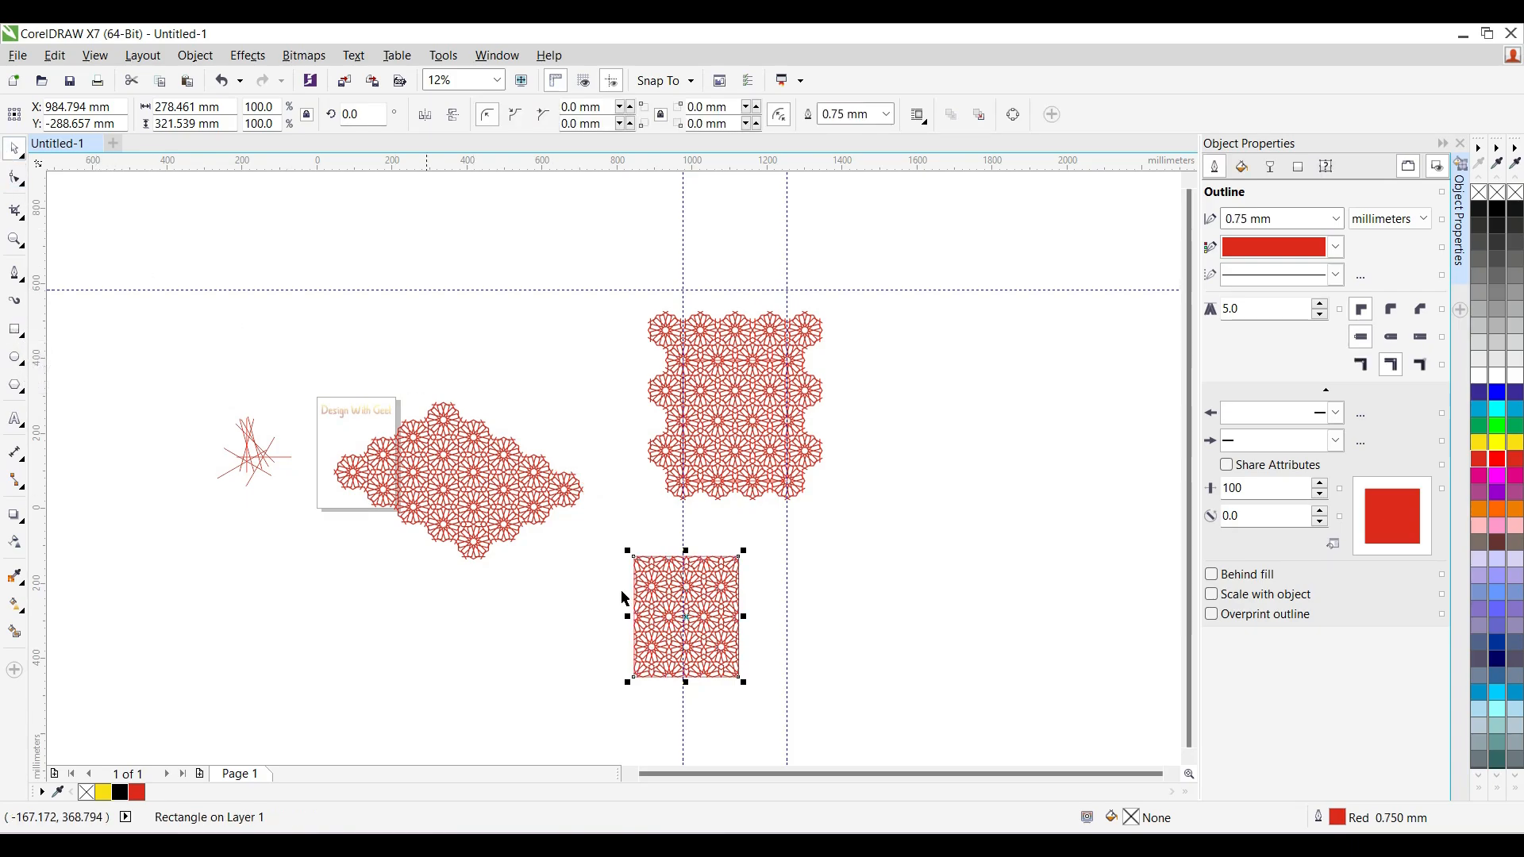
{"action": "scroll", "coordinate": [624, 599], "scroll_direction": "up", "scroll_amount": 4}
{"action": "left_click", "coordinate": [1024, 306]}
- Set the outline width of the tile's border rectangle to 3.0 mm
{"action": "scroll", "coordinate": [861, 334], "scroll_direction": "up", "scroll_amount": 4}
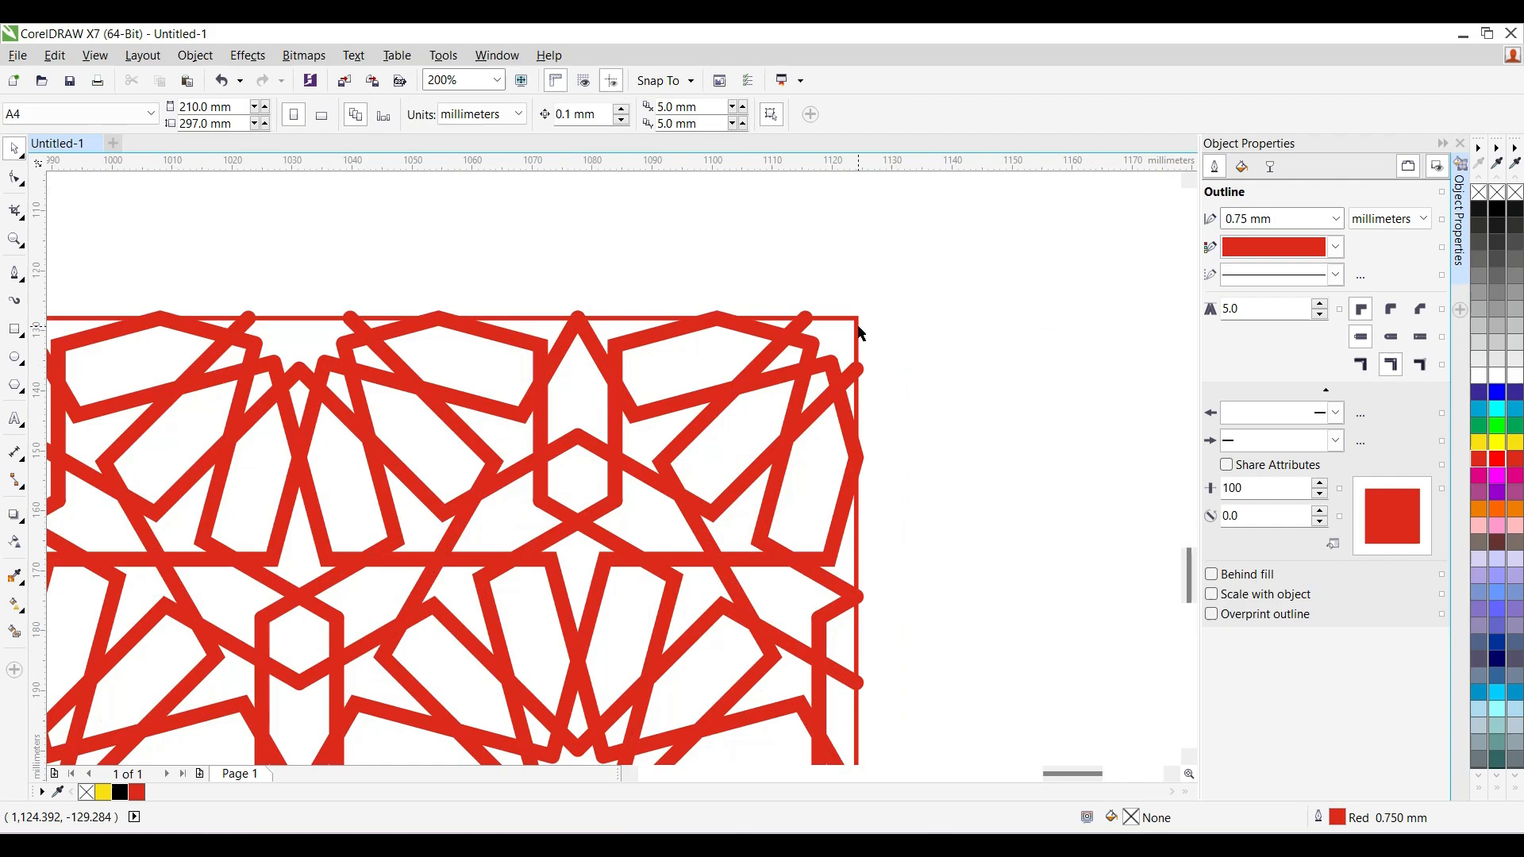
{"action": "left_click", "coordinate": [858, 317]}
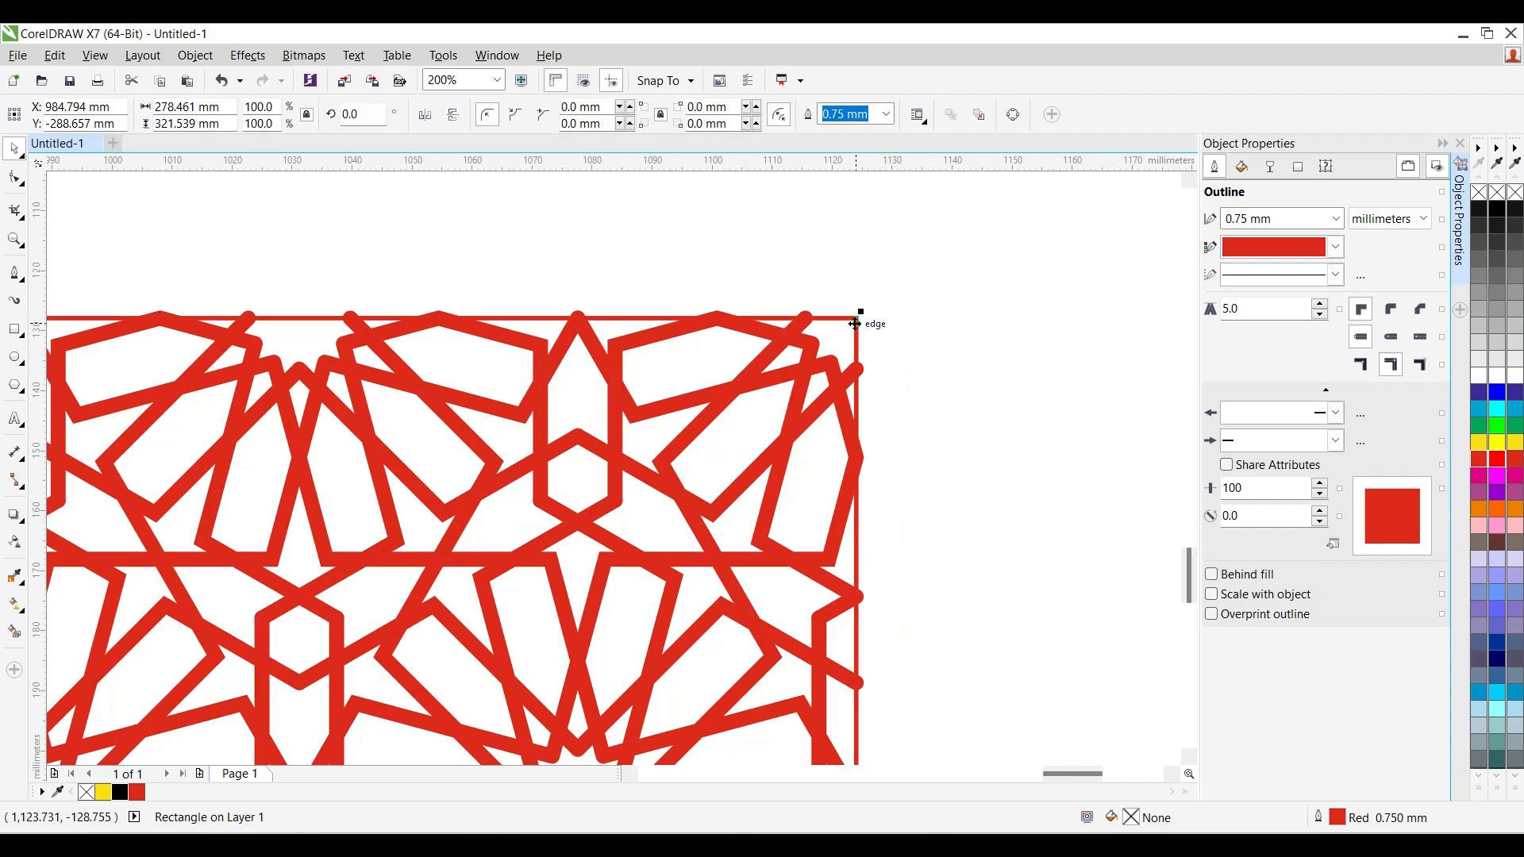
{"action": "left_click", "coordinate": [887, 117]}
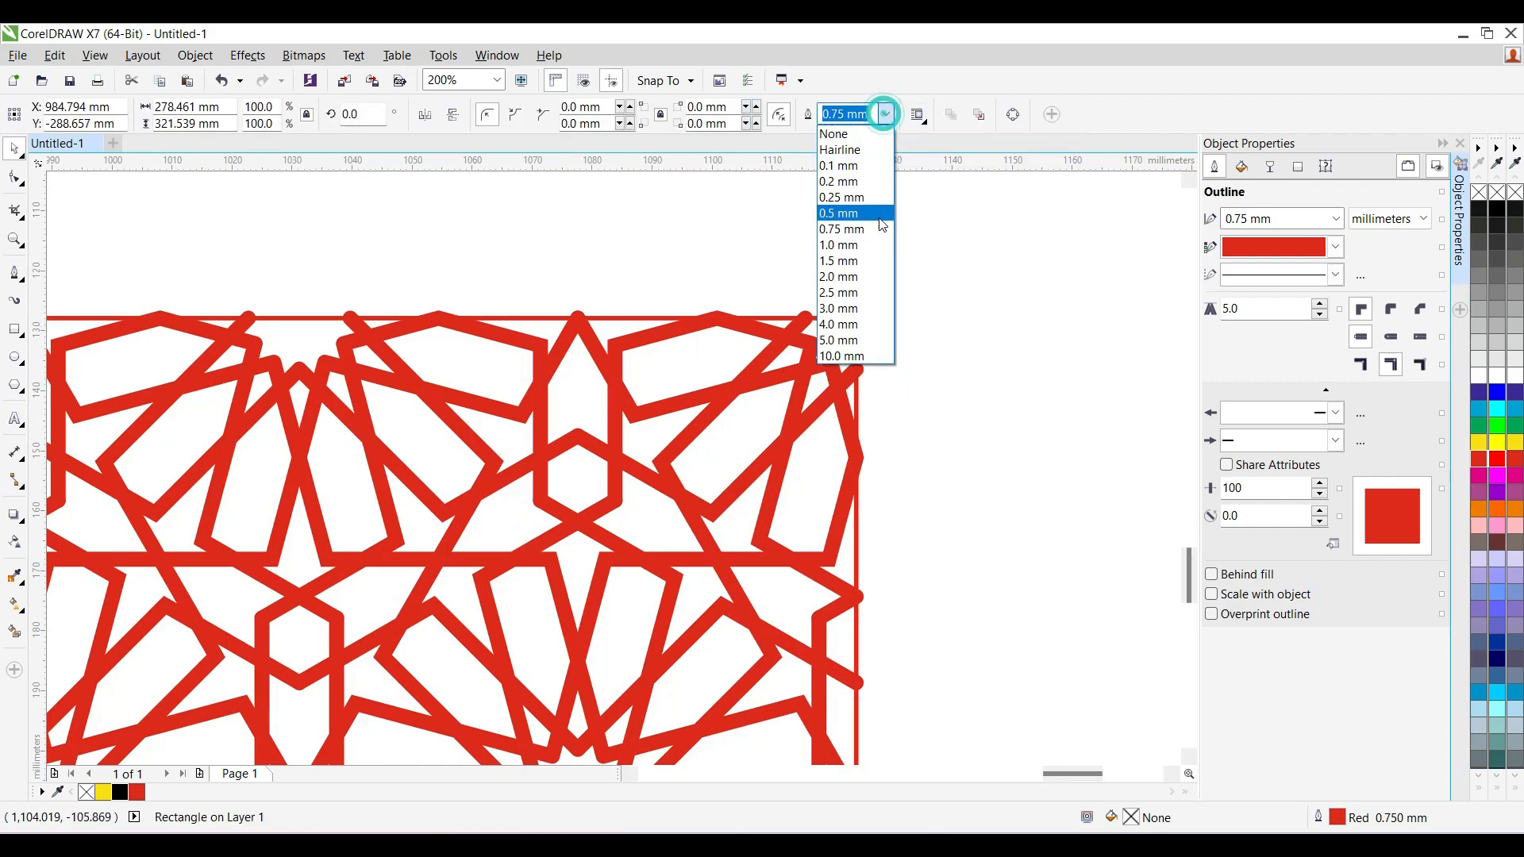
{"action": "left_click", "coordinate": [869, 311]}
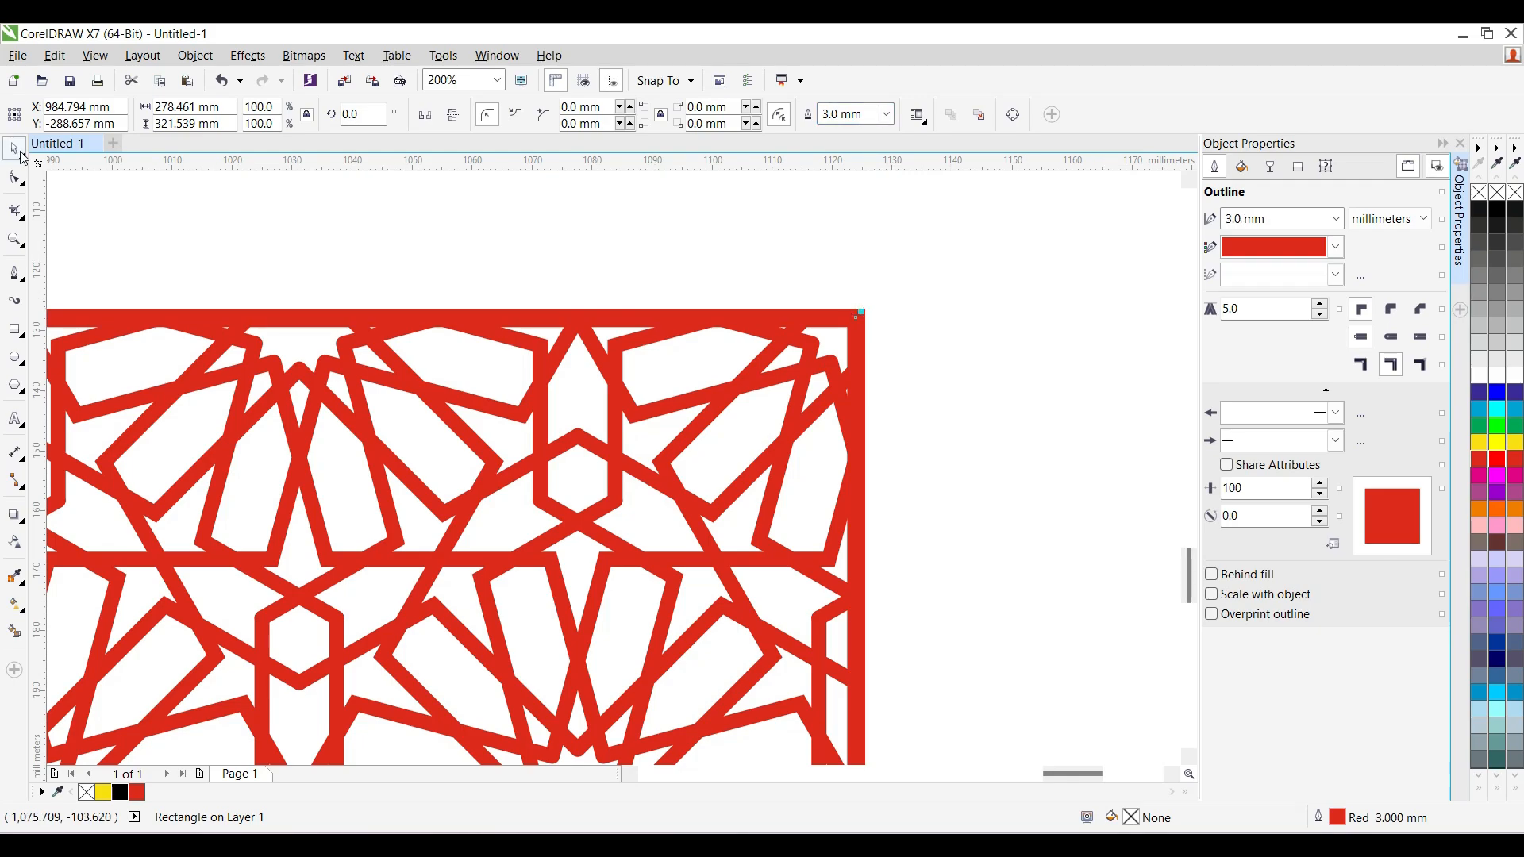
- Fill the tile's border rectangle with the dark magenta shade R:154 G:0 B:77 (#9A004D)
{"action": "scroll", "coordinate": [972, 250], "scroll_direction": "down", "scroll_amount": 2}
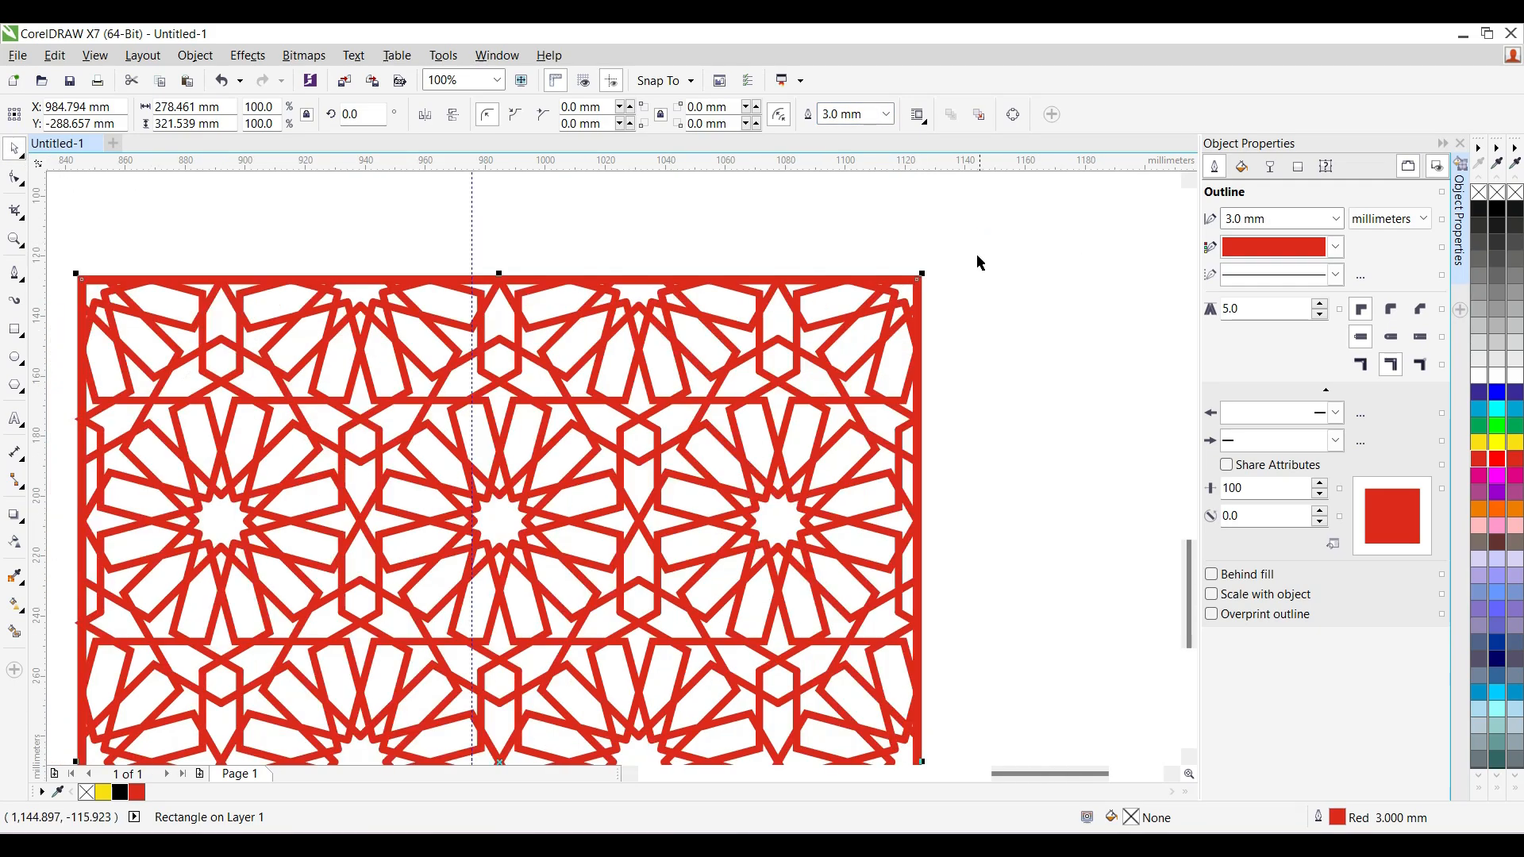
{"action": "left_click", "coordinate": [1498, 467]}
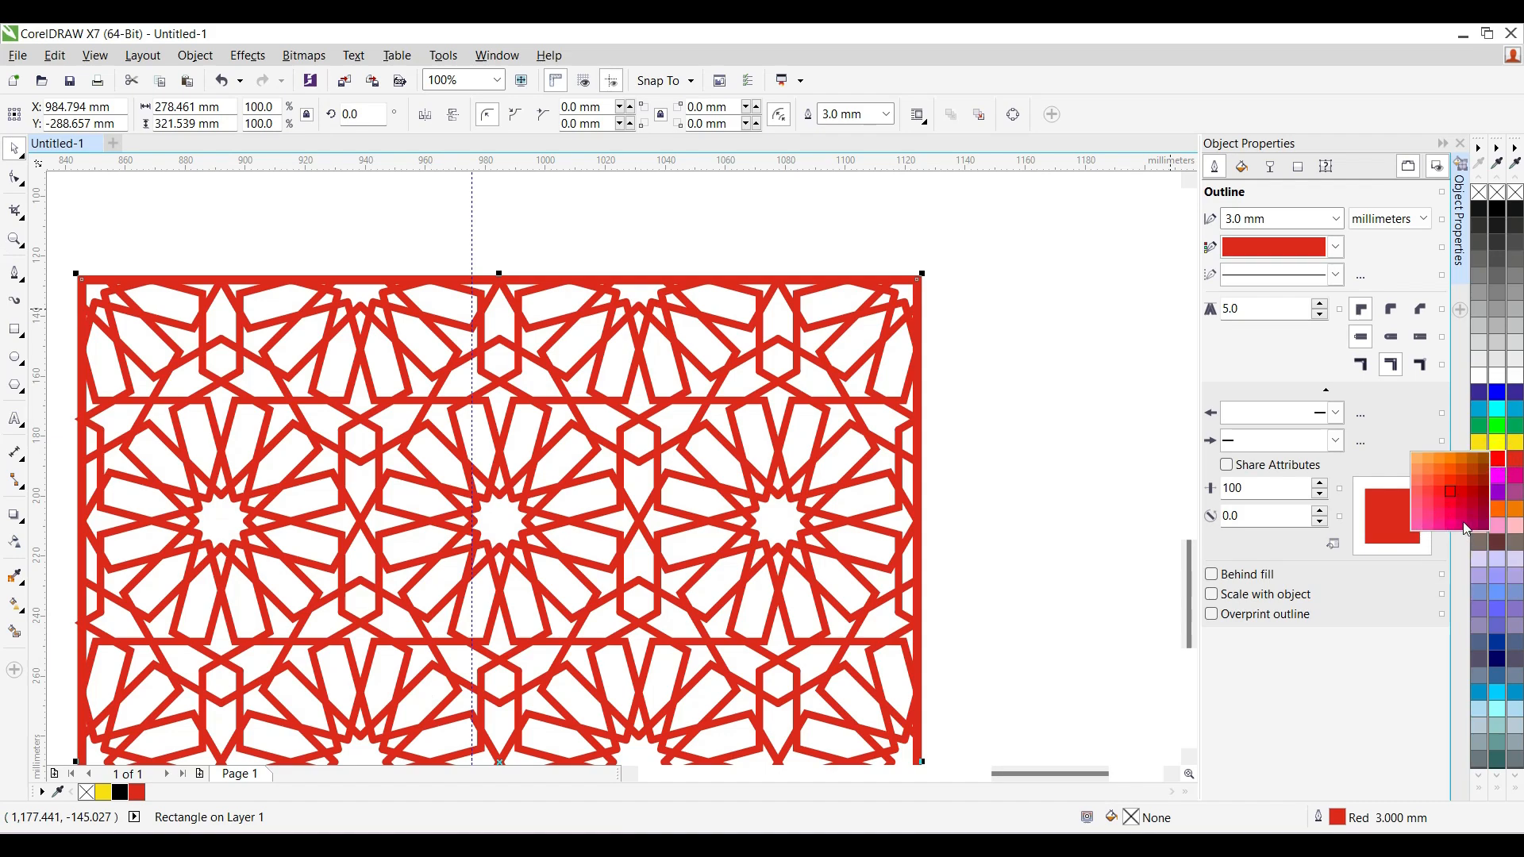
{"action": "left_click", "coordinate": [1482, 526]}
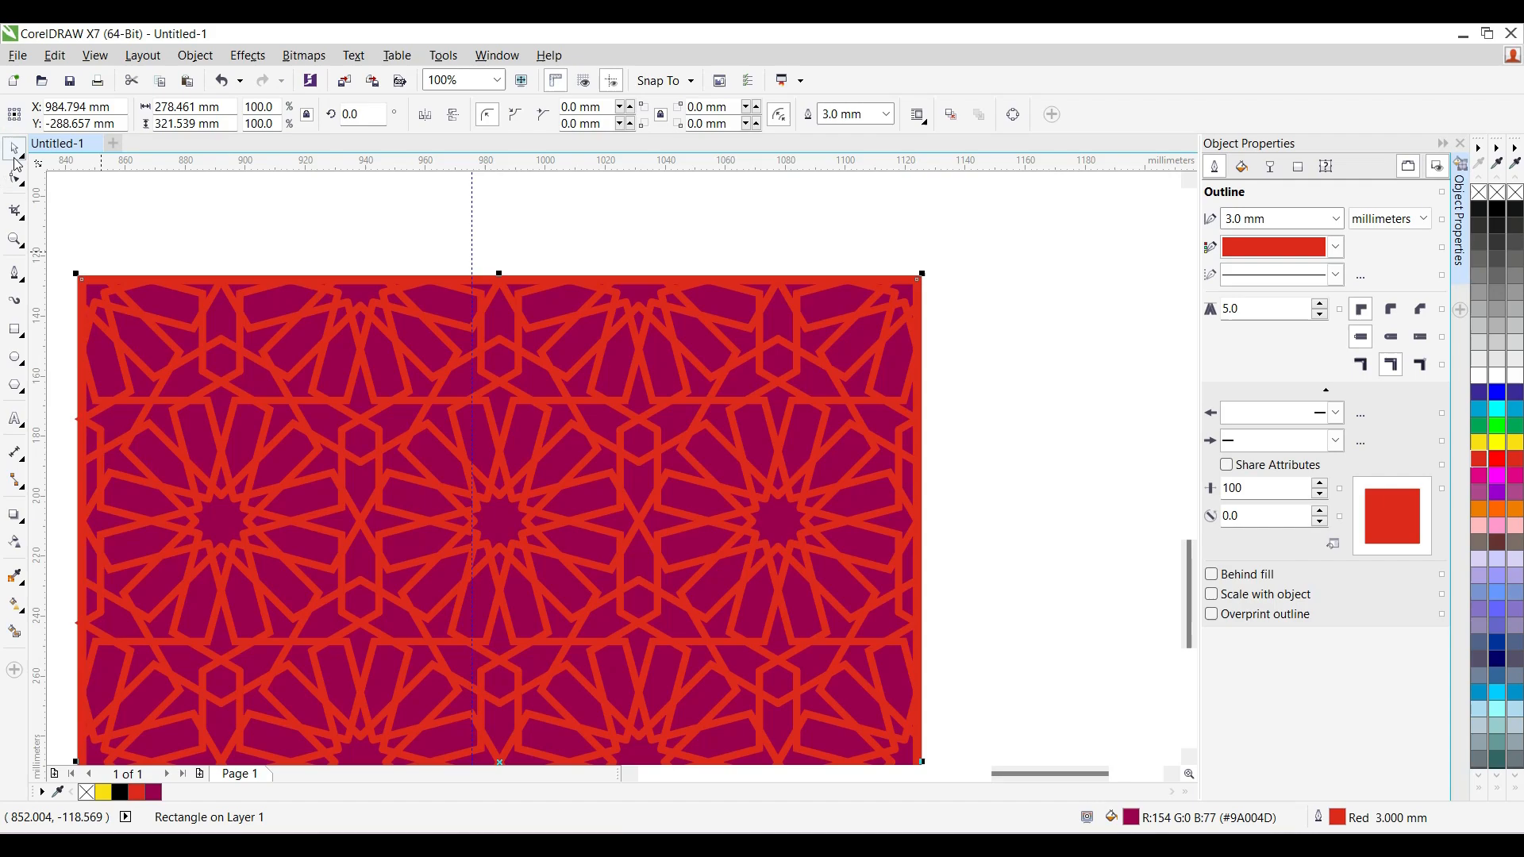
- Give the grouped pattern lines a yellow outline and a brown fill of R:154 G:84 B:0 (#9A5400)
{"action": "left_click", "coordinate": [231, 234]}
{"action": "left_click", "coordinate": [223, 290]}
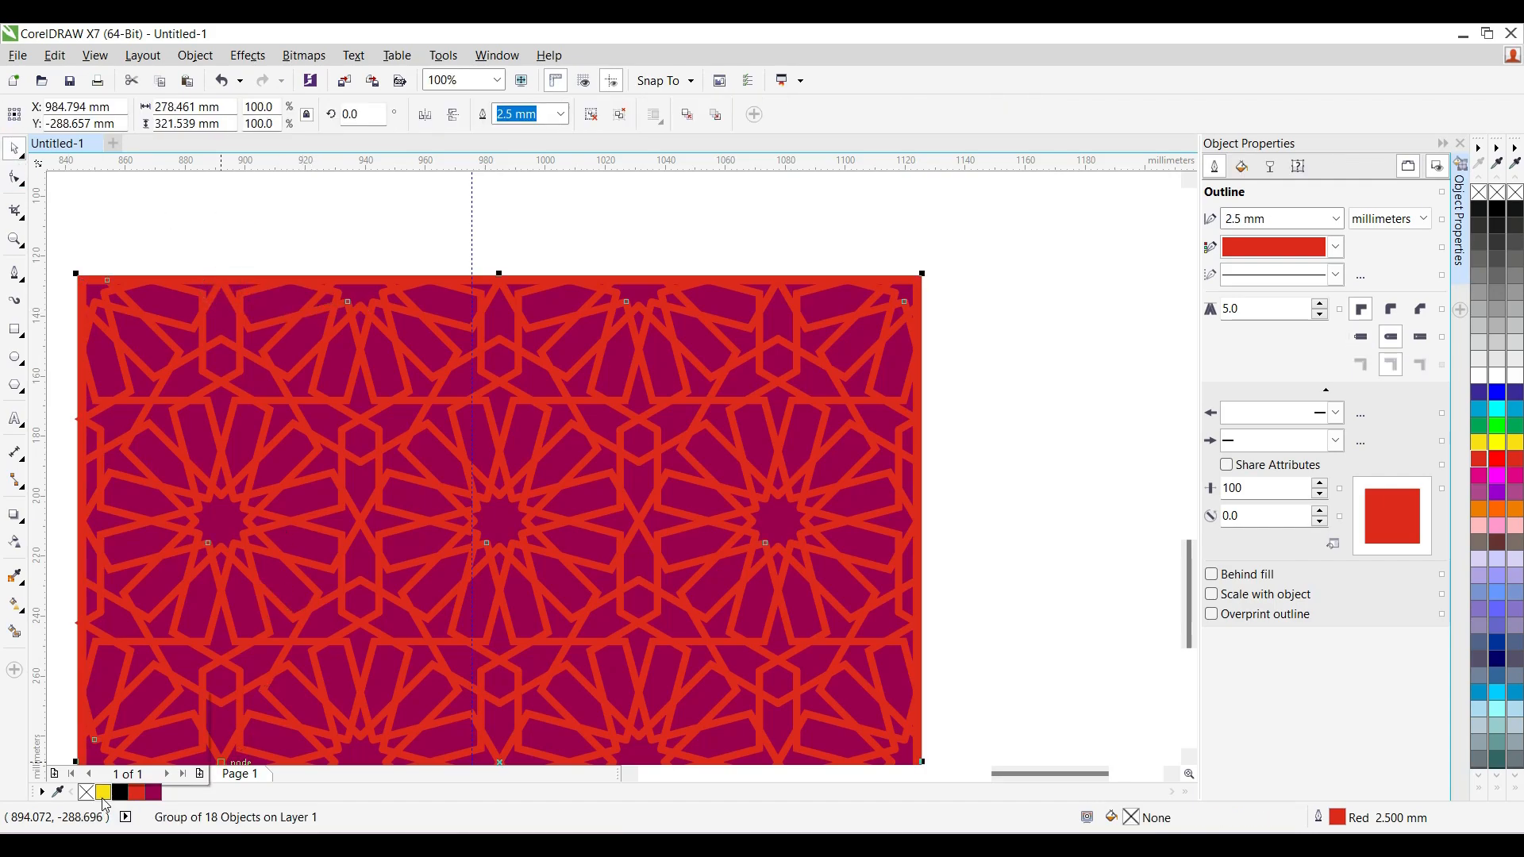
{"action": "right_click", "coordinate": [103, 791]}
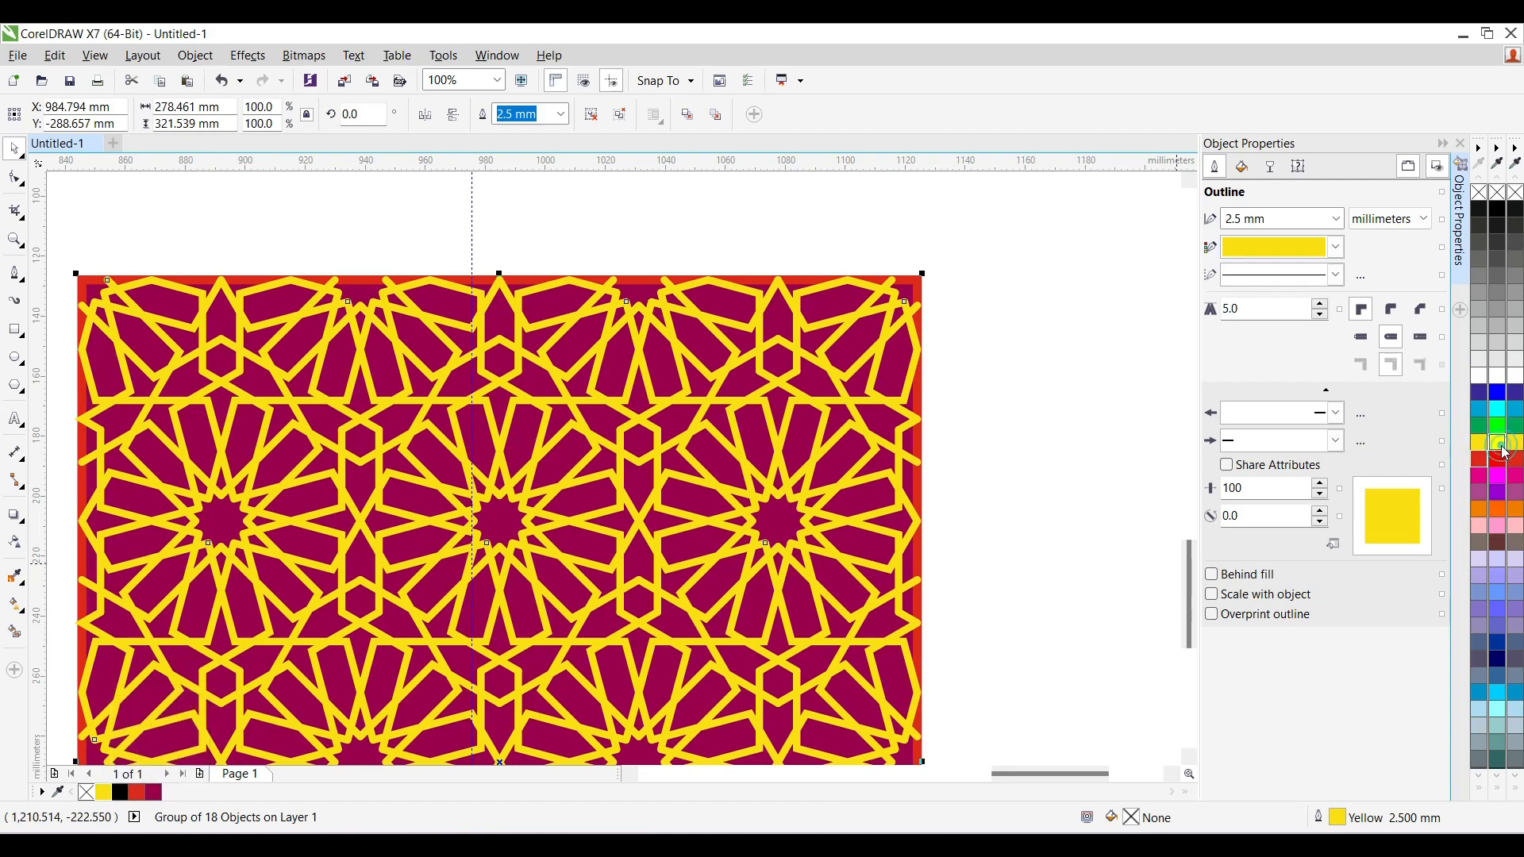
{"action": "left_click", "coordinate": [1503, 451]}
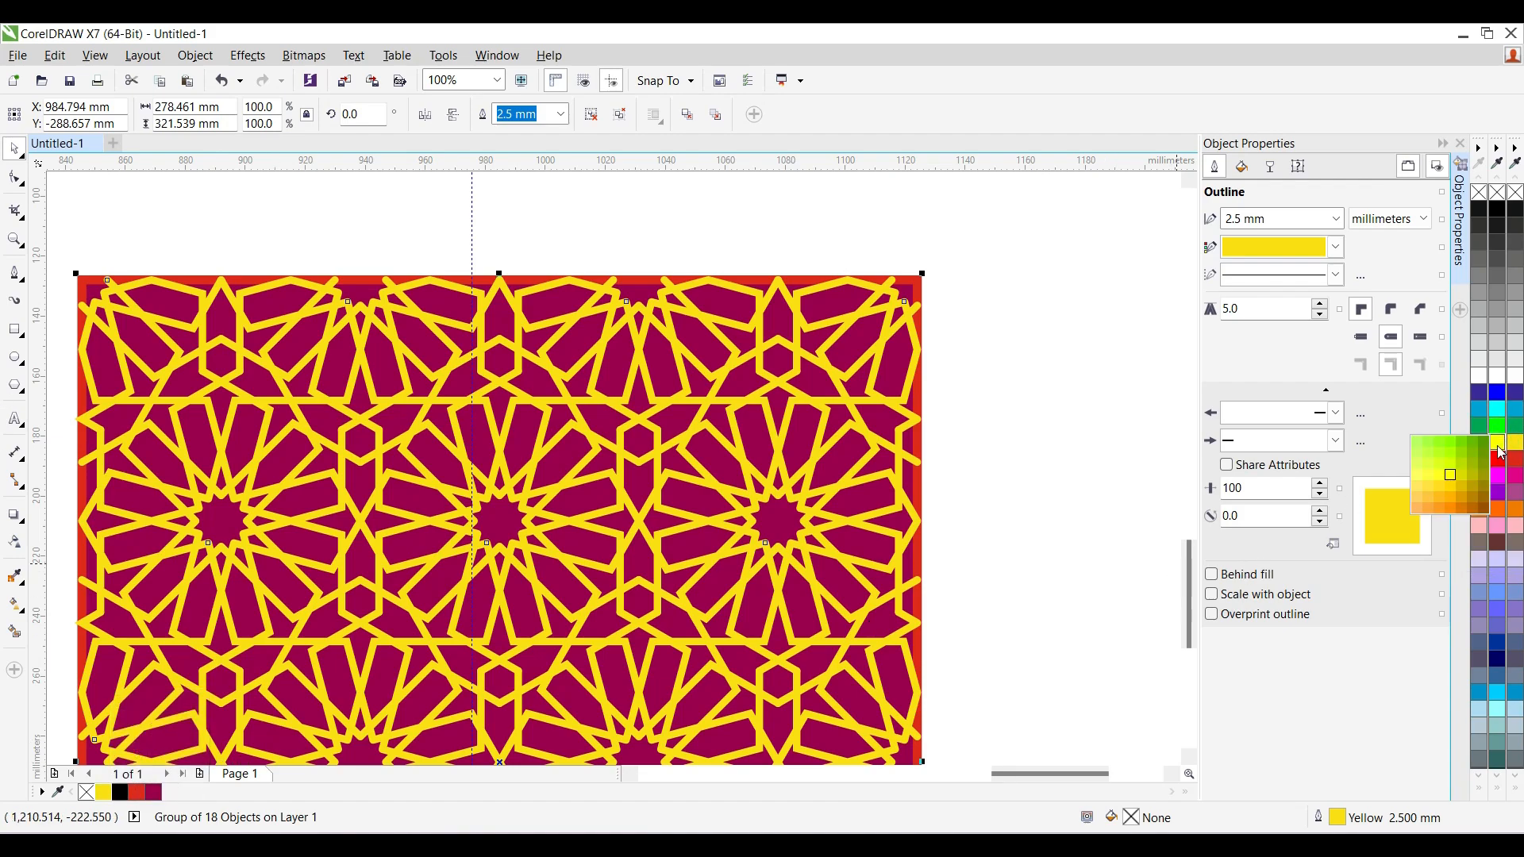
{"action": "left_click", "coordinate": [1478, 508]}
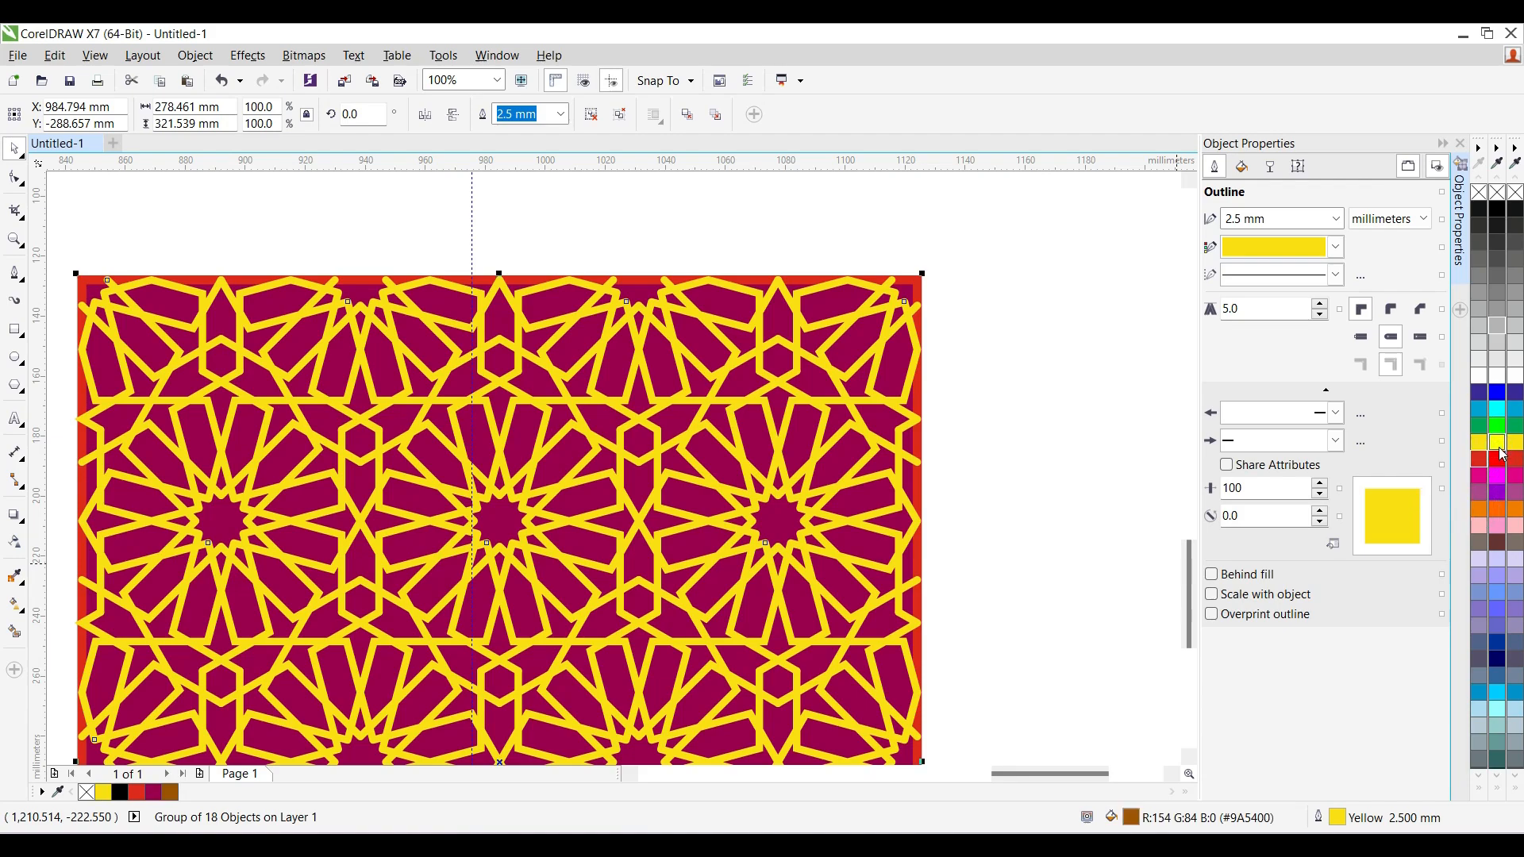
- Try a brown outline (#BA6600) on the pattern group and settle on light gold R:255 G:207 B:97 (#FFCF61)
{"action": "left_click", "coordinate": [1503, 454]}
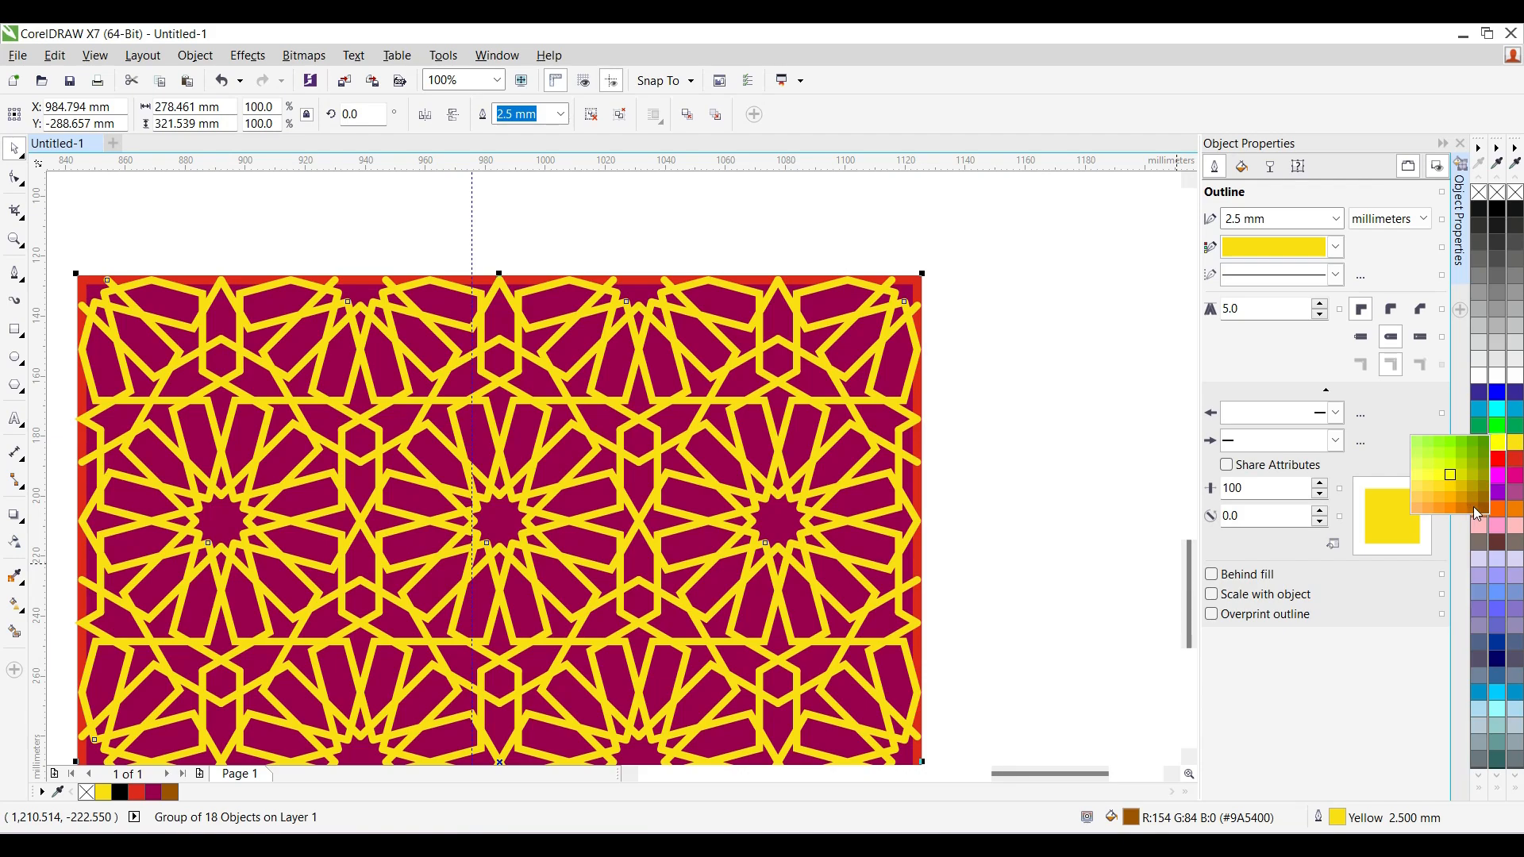
{"action": "right_click", "coordinate": [1473, 506]}
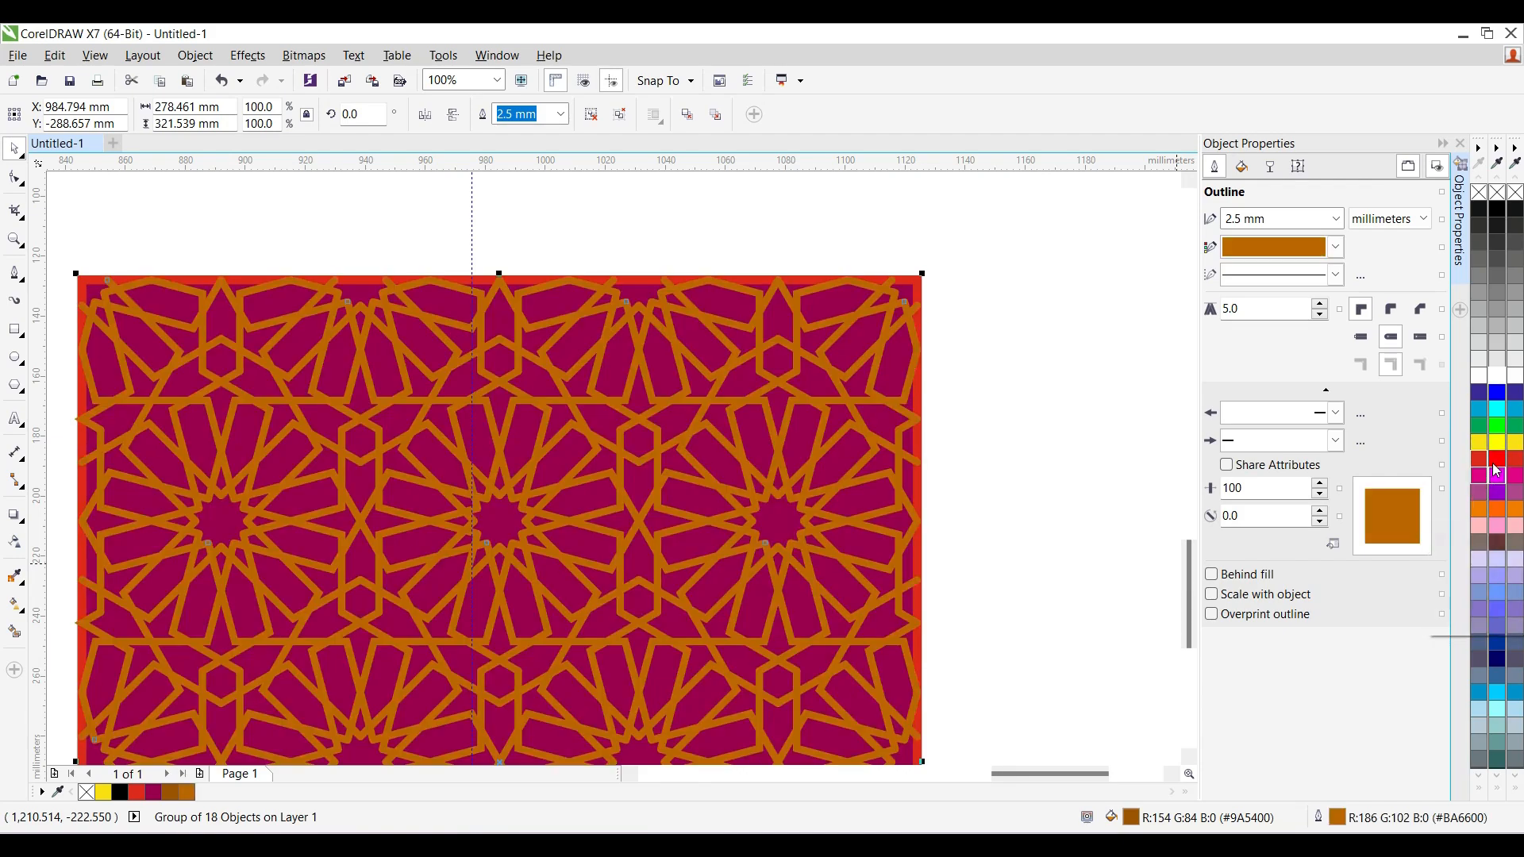
{"action": "left_click", "coordinate": [1501, 439]}
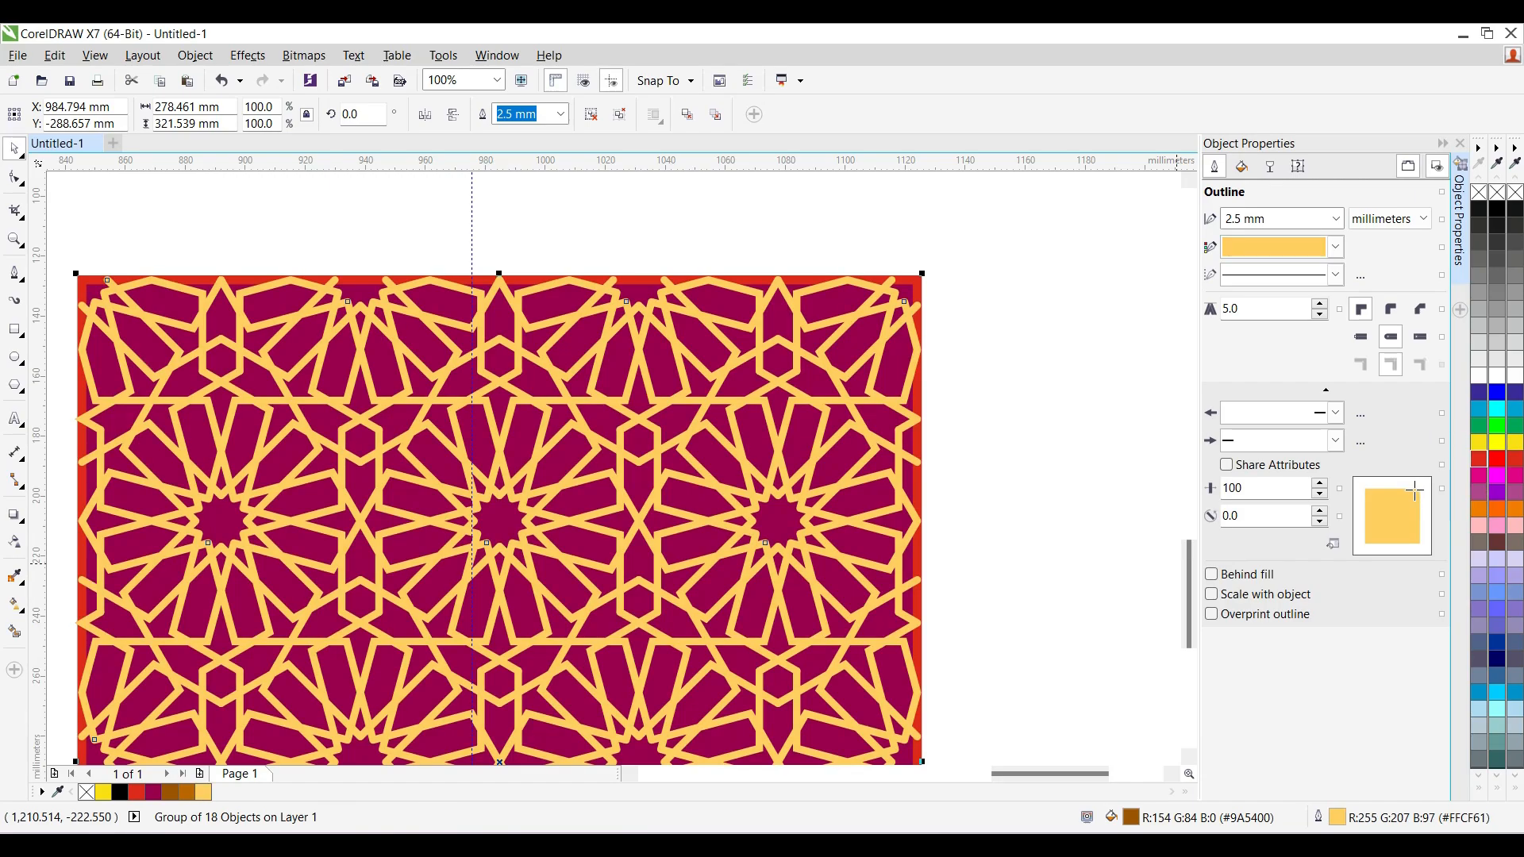
{"action": "left_click", "coordinate": [1417, 493]}
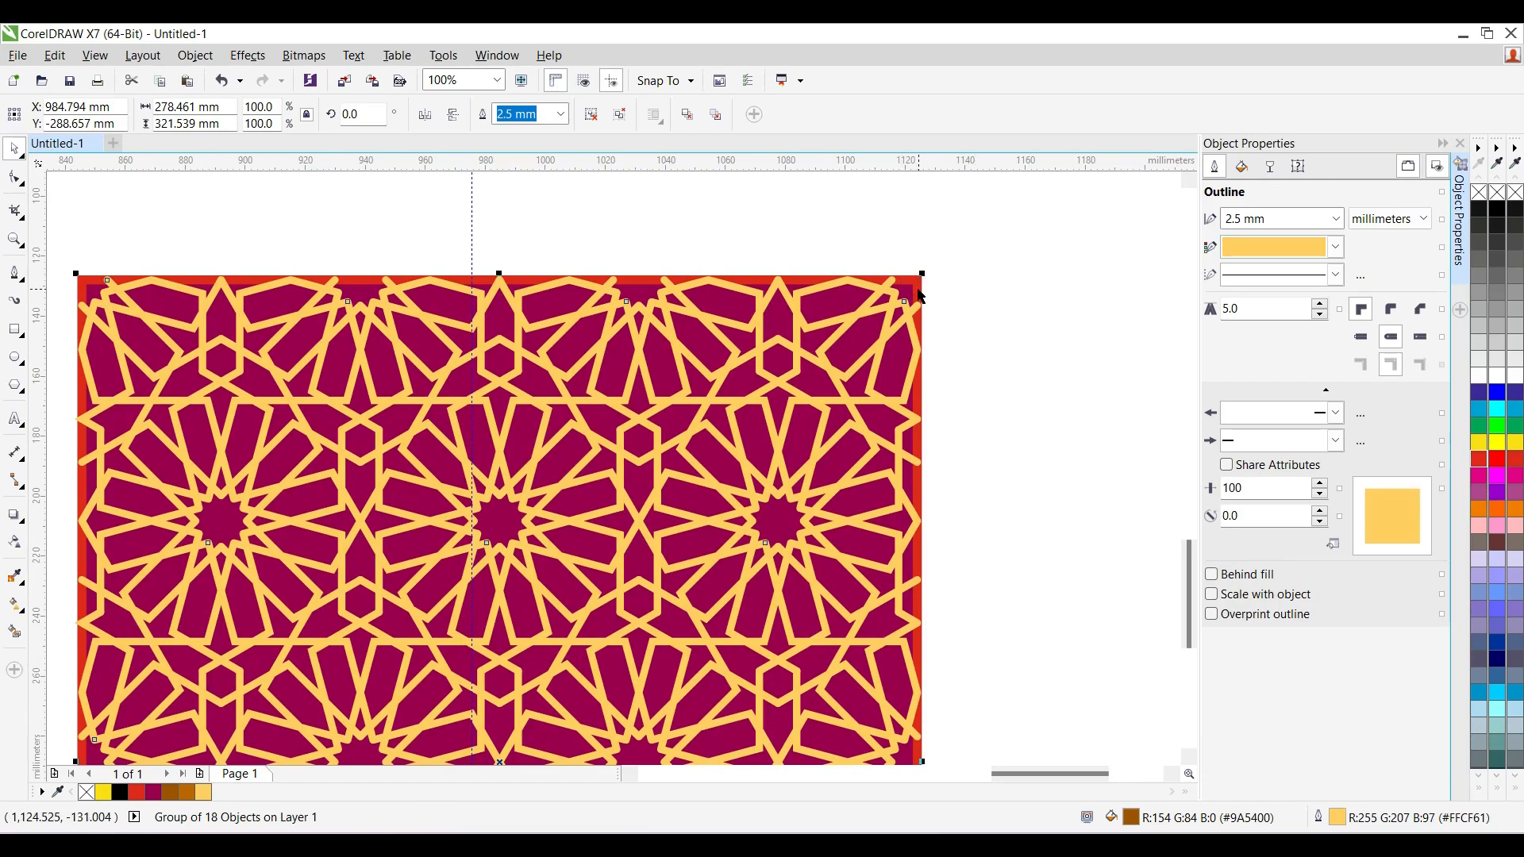
- Set the border rectangle's outline colour to the same light gold (#FFCF61) as the pattern lines
{"action": "left_click", "coordinate": [913, 282]}
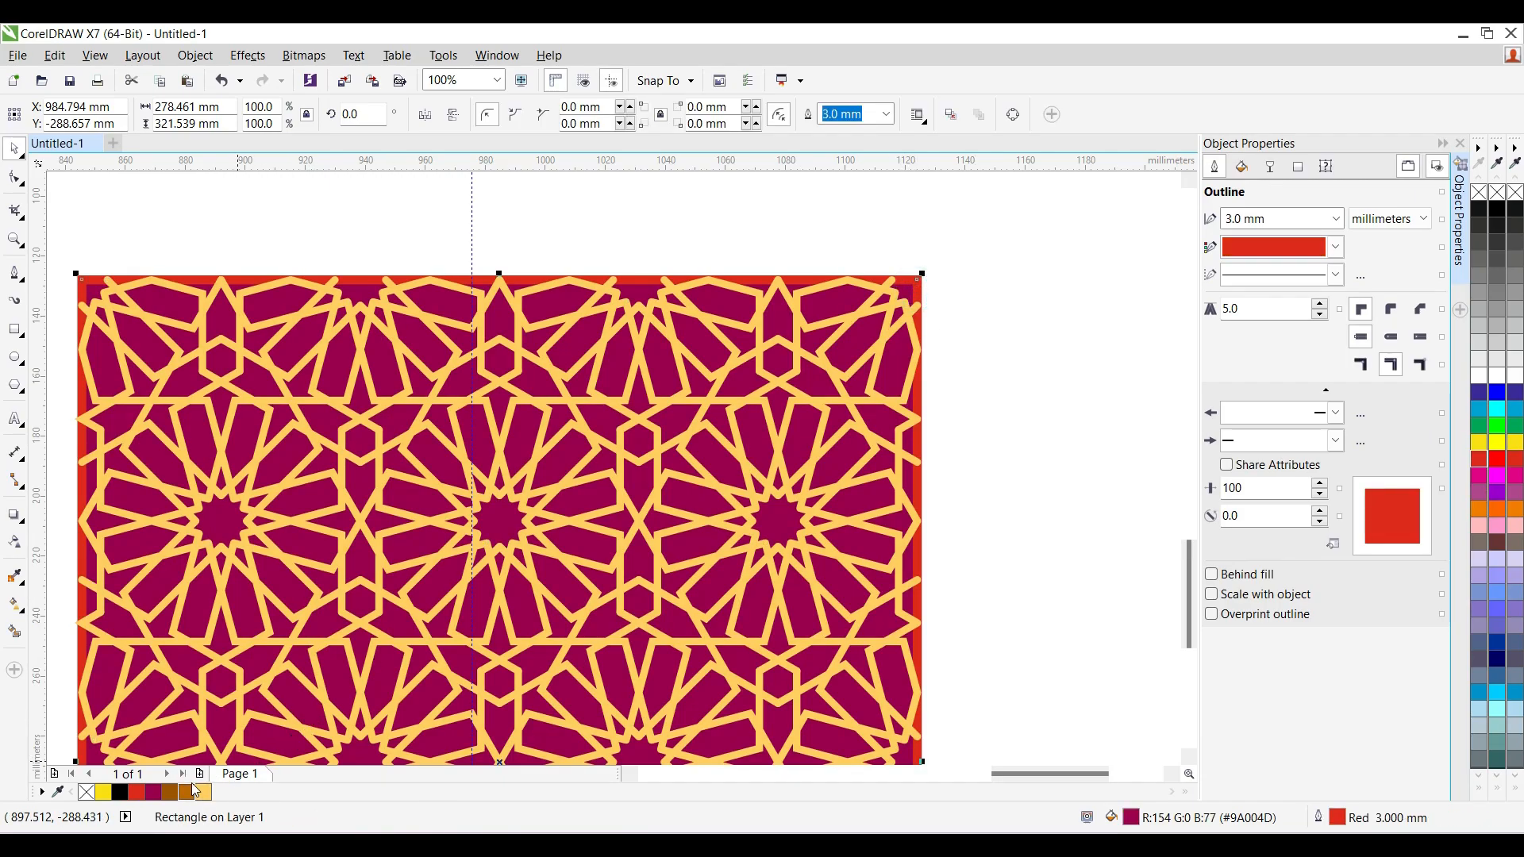
{"action": "right_click", "coordinate": [204, 791]}
- Select the pattern together with its border, zoom to the selection and examine the finished tile in full-screen preview
{"action": "scroll", "coordinate": [750, 278], "scroll_direction": "down", "scroll_amount": 5}
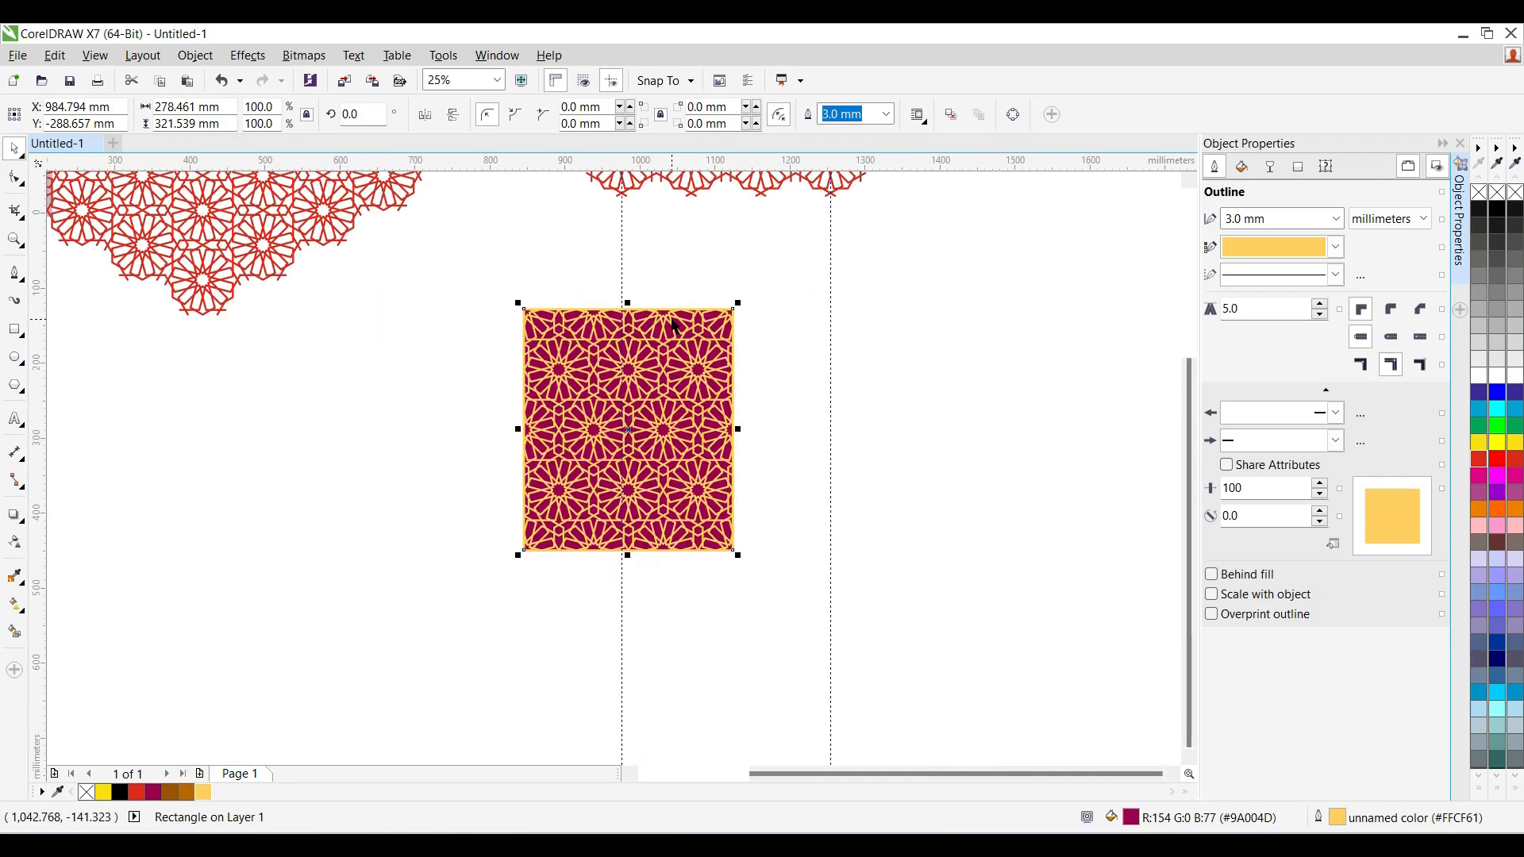
{"action": "left_click", "coordinate": [750, 278]}
{"action": "left_click_drag", "start_coordinate": [750, 278], "coordinate": [473, 617]}
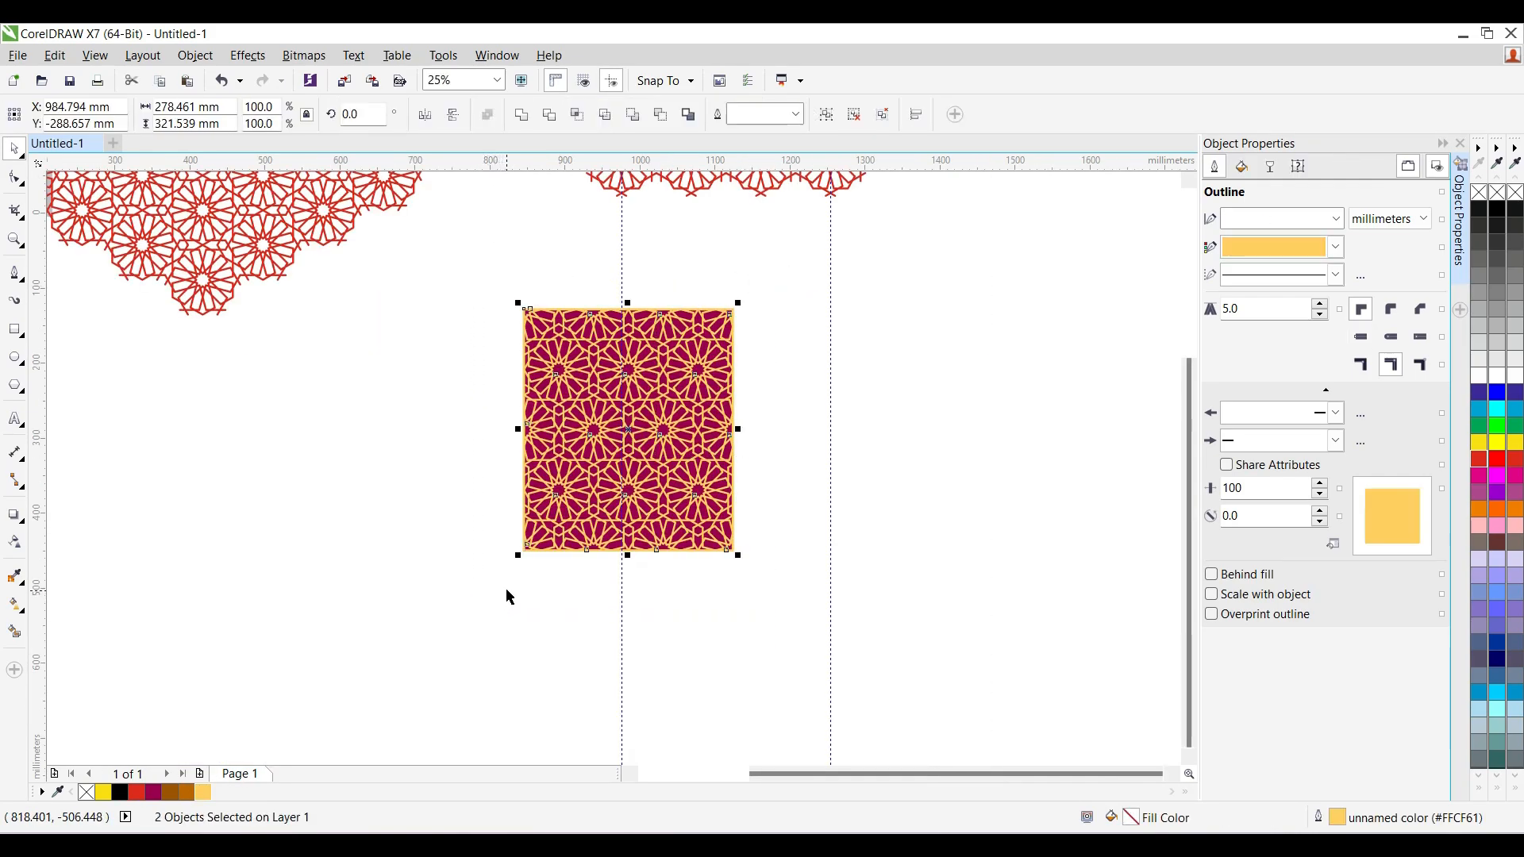
{"action": "key", "text": "shift+F2"}
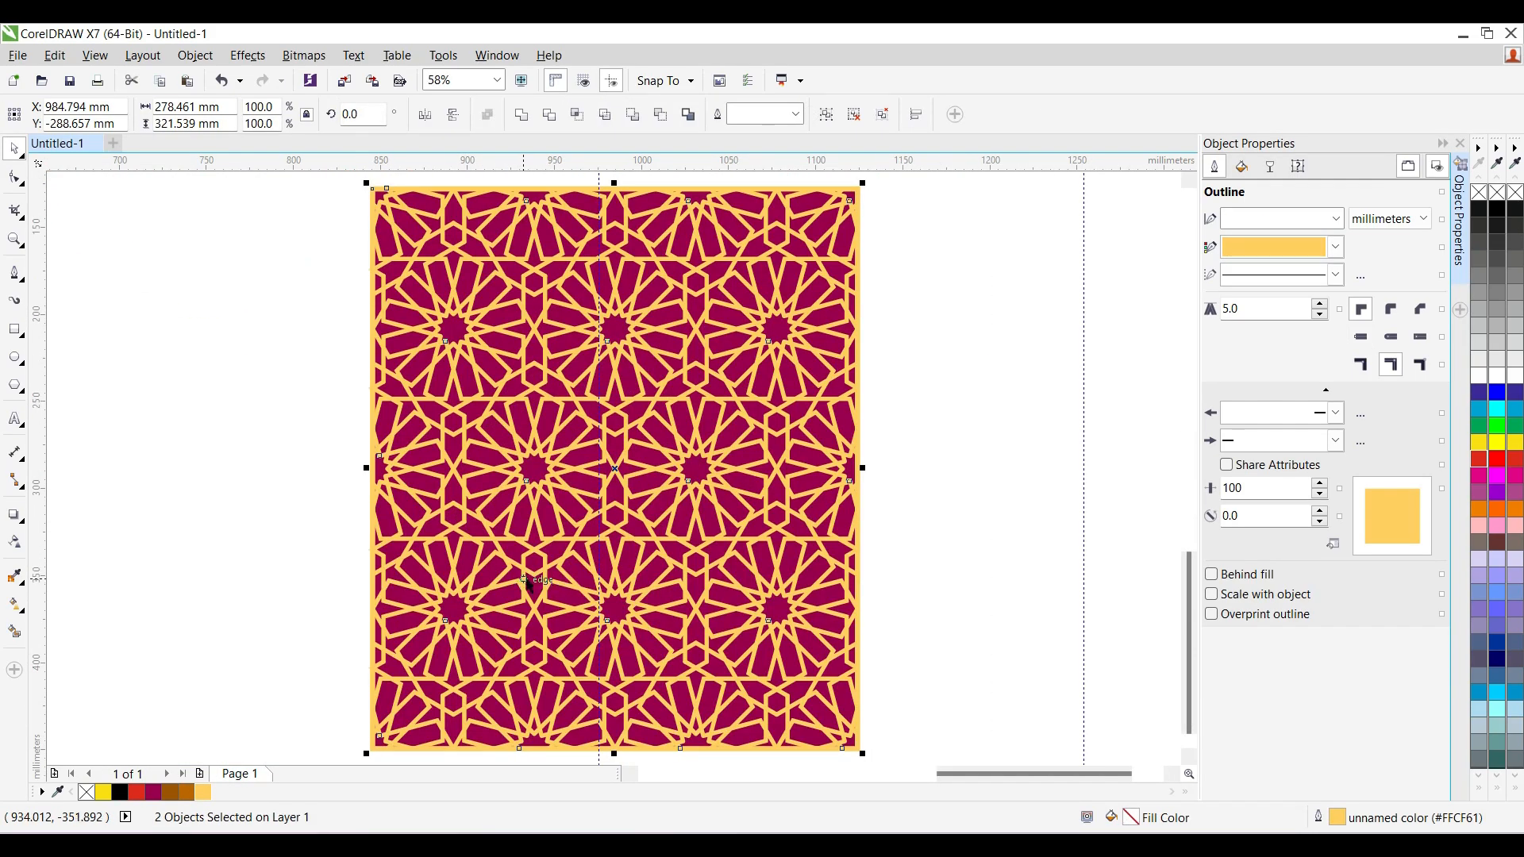
{"action": "key", "text": "F9"}
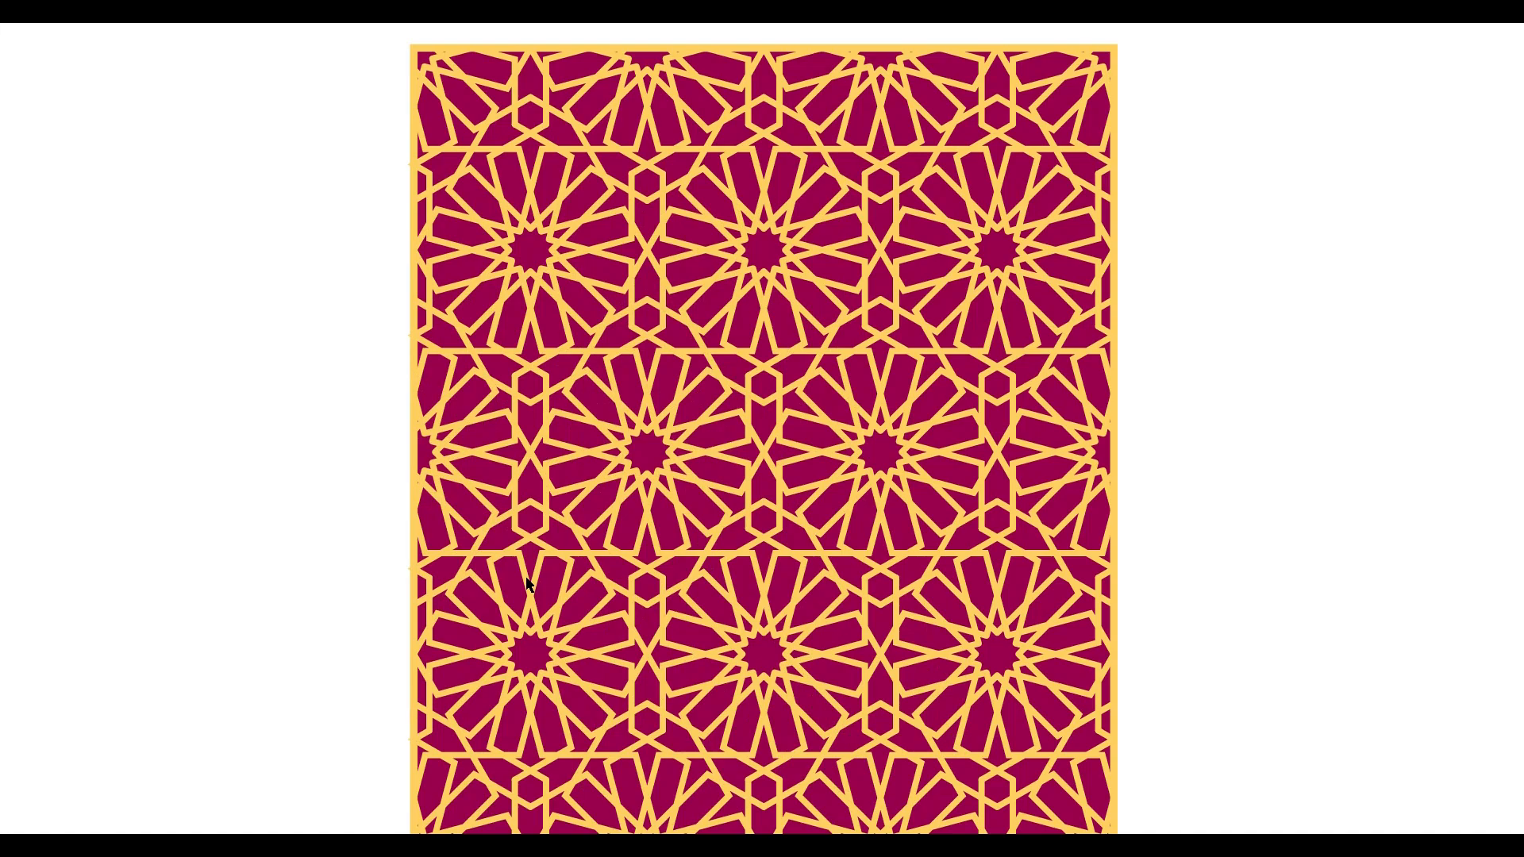